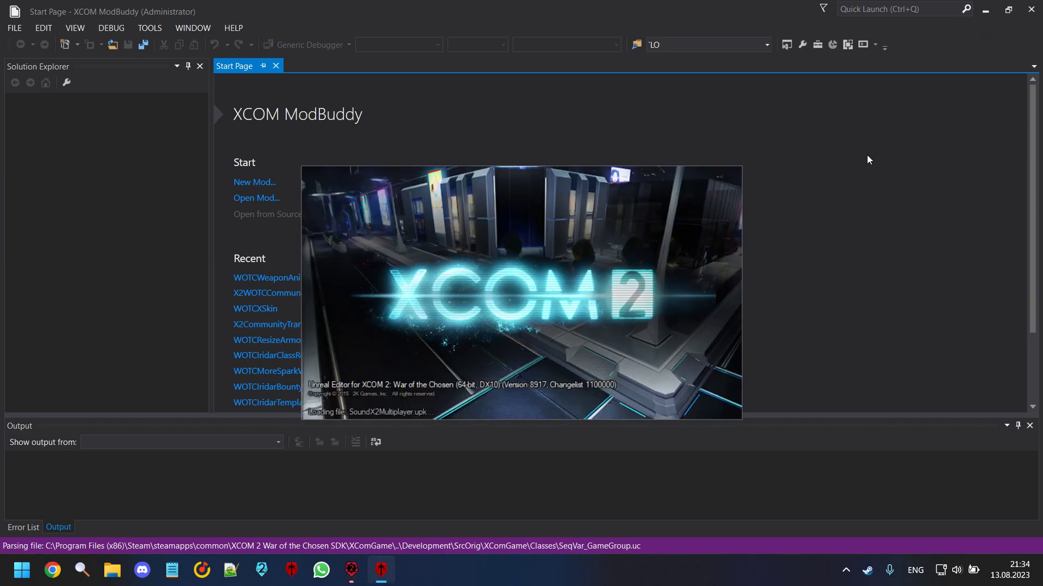
Open the recent WOTCWeaponAnimationsRepository project in ModBuddy and launch 3ds Max 2020.
click(289, 277)
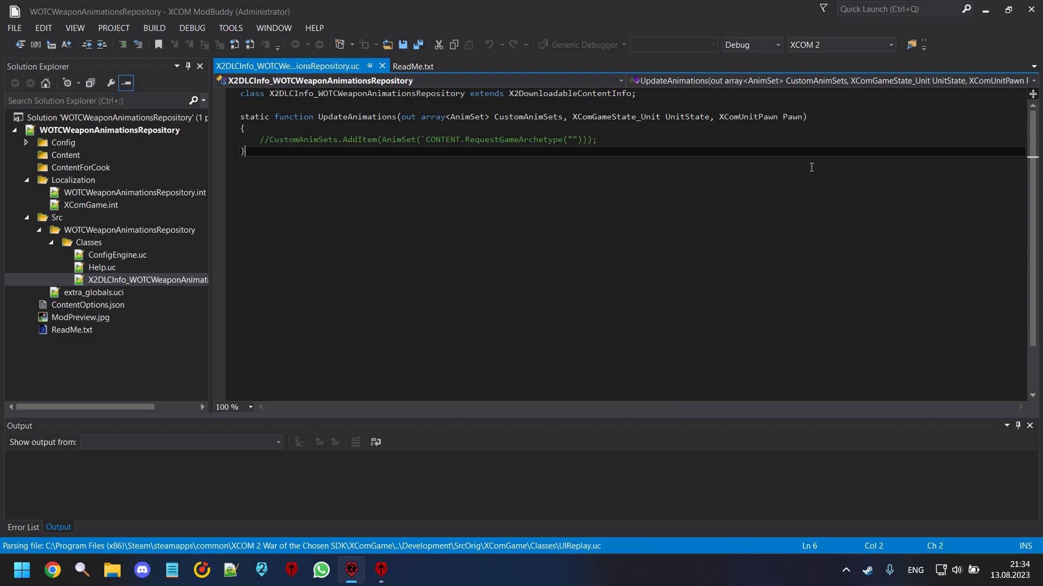
click(22, 570)
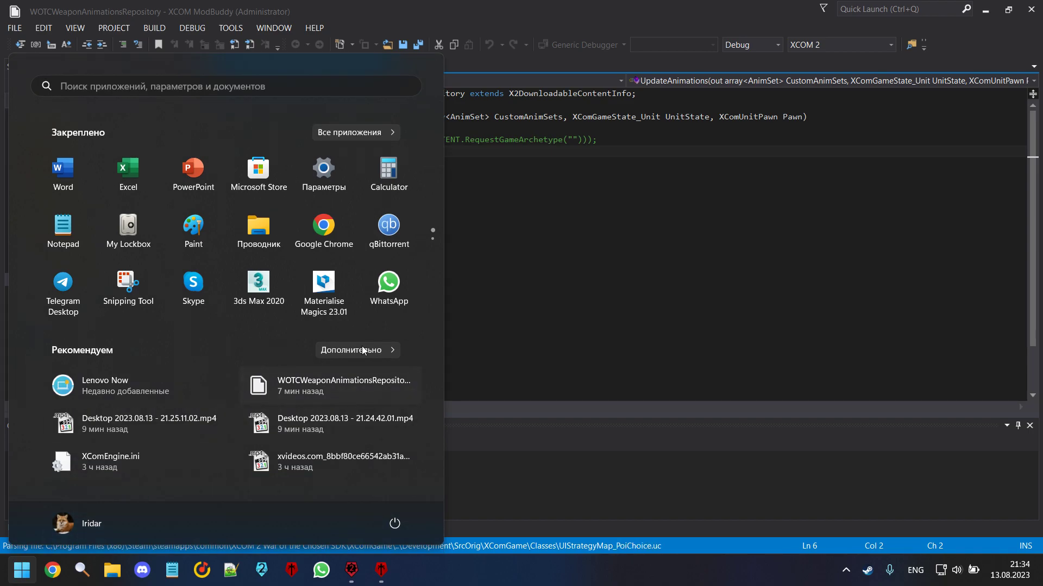
click(259, 287)
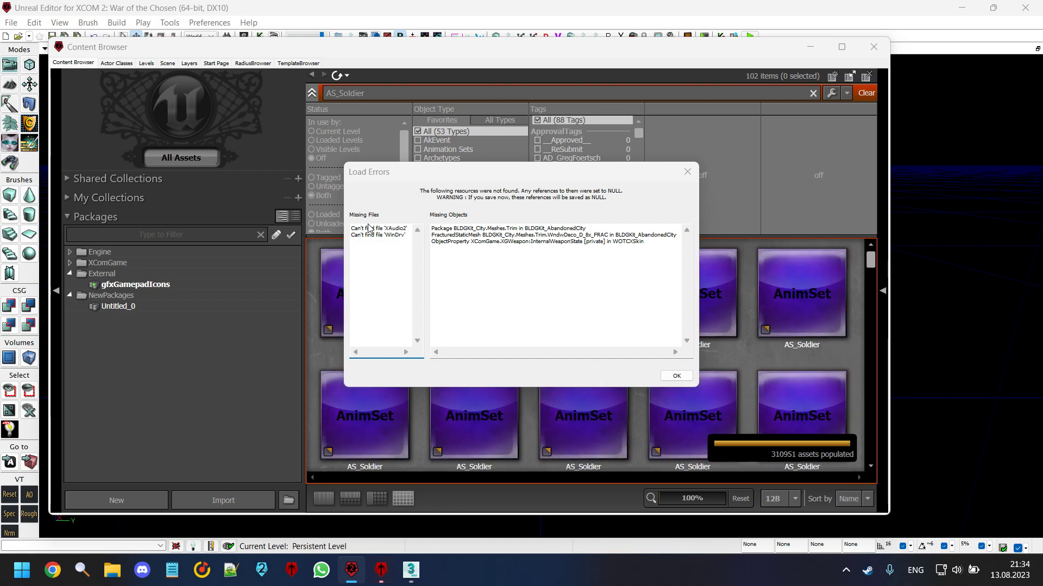
Dismiss the Load Errors report in Unreal Editor and switch to ModBuddy to view the UpdateAnimations function.
click(687, 168)
drag(422, 93, 324, 94)
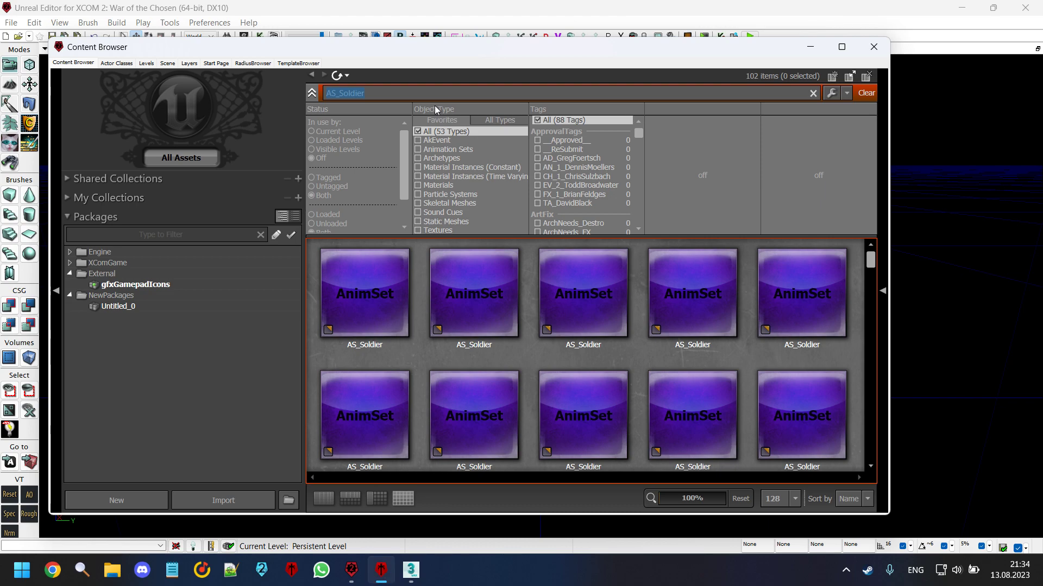
key(alt+Tab)
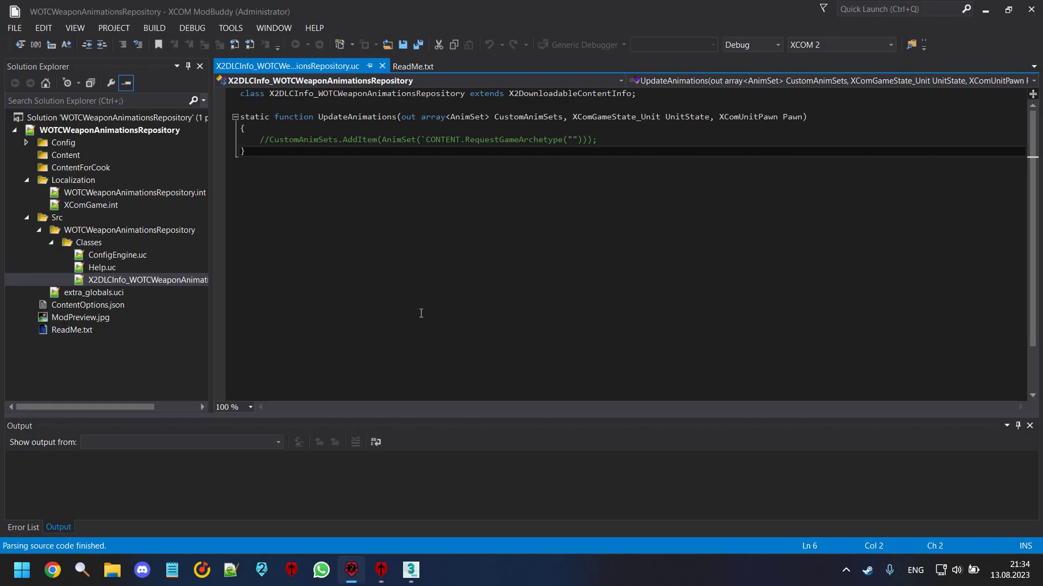
click(344, 116)
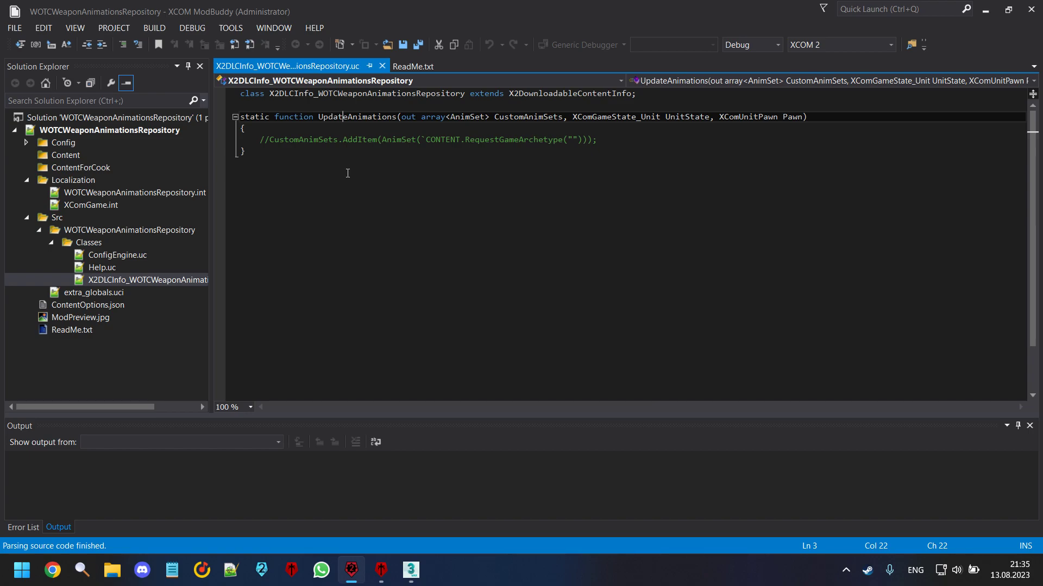
click(349, 183)
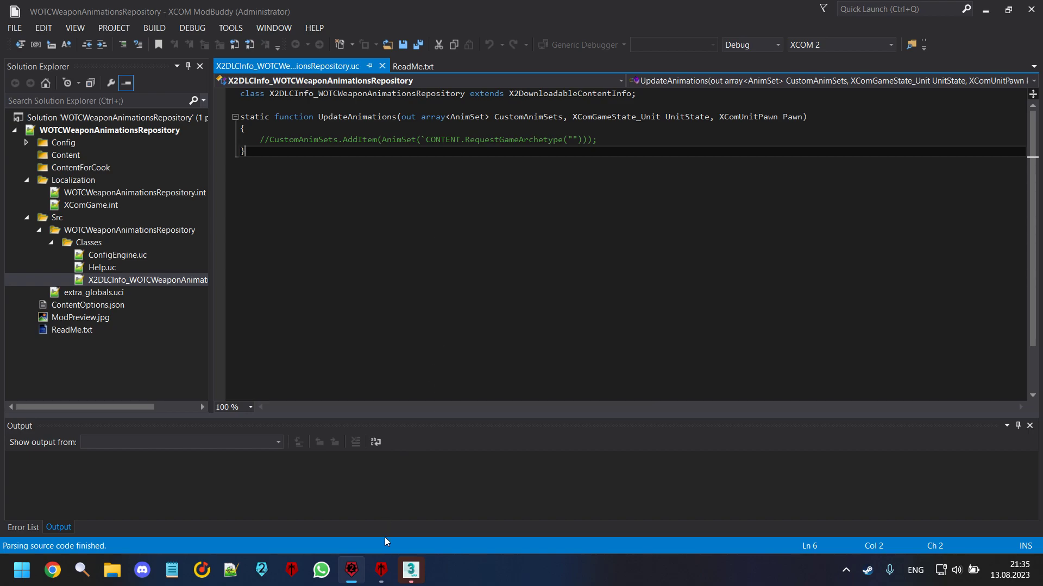
Switch to Unreal Editor and clear the Content Browser's search text.
click(382, 568)
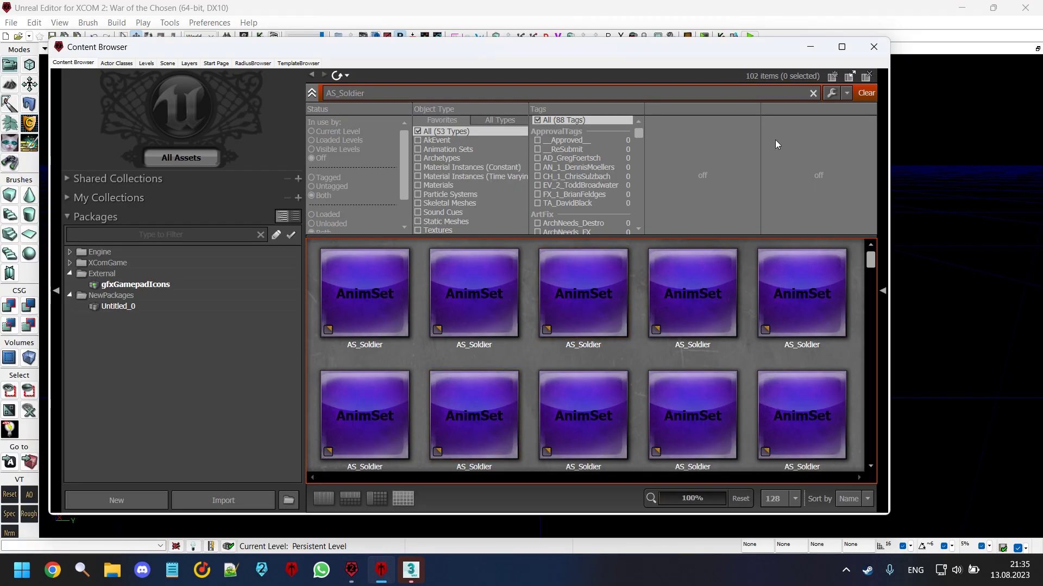
click(812, 94)
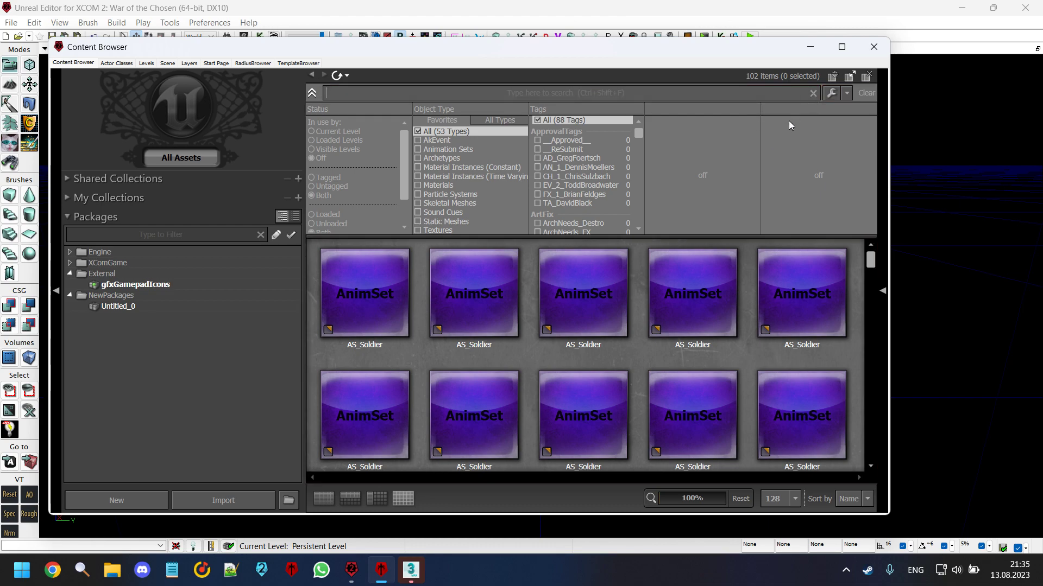
drag(318, 48, 337, 58)
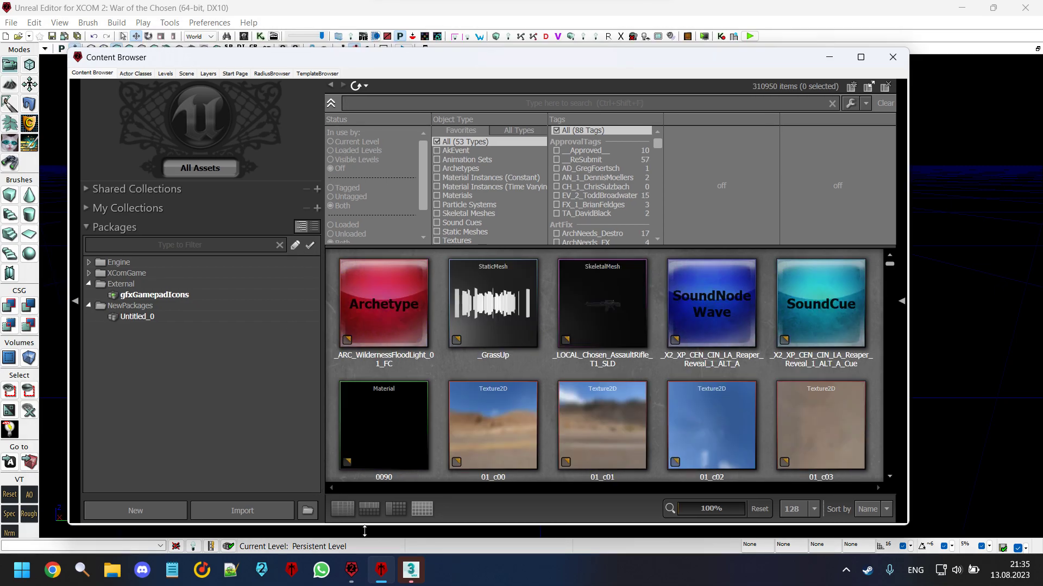
Look over the open 3ds Max and ModBuddy windows, and return to Unreal Editor's Content Browser.
click(412, 570)
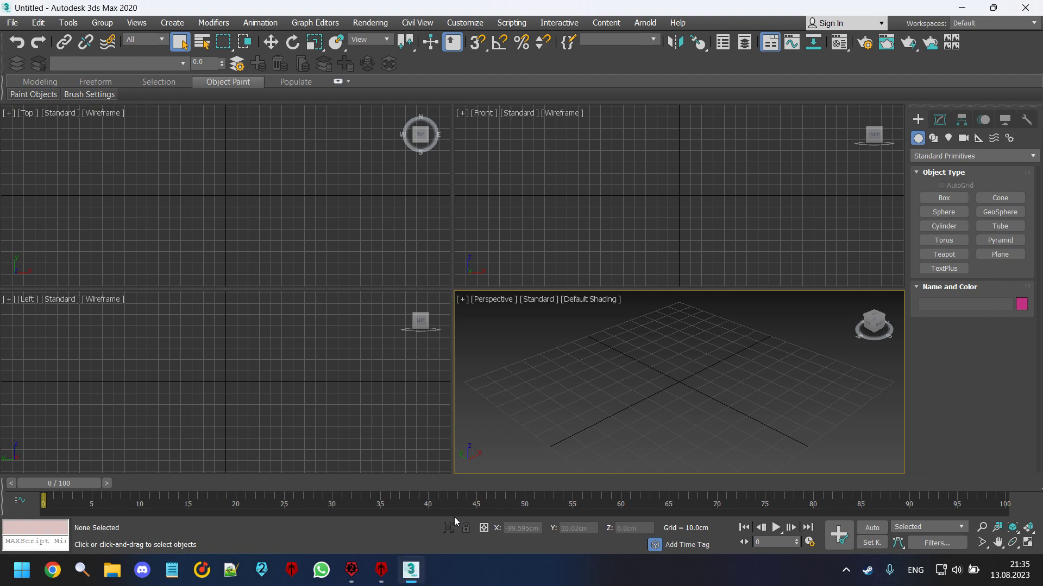
mouse_move(406, 575)
click(351, 570)
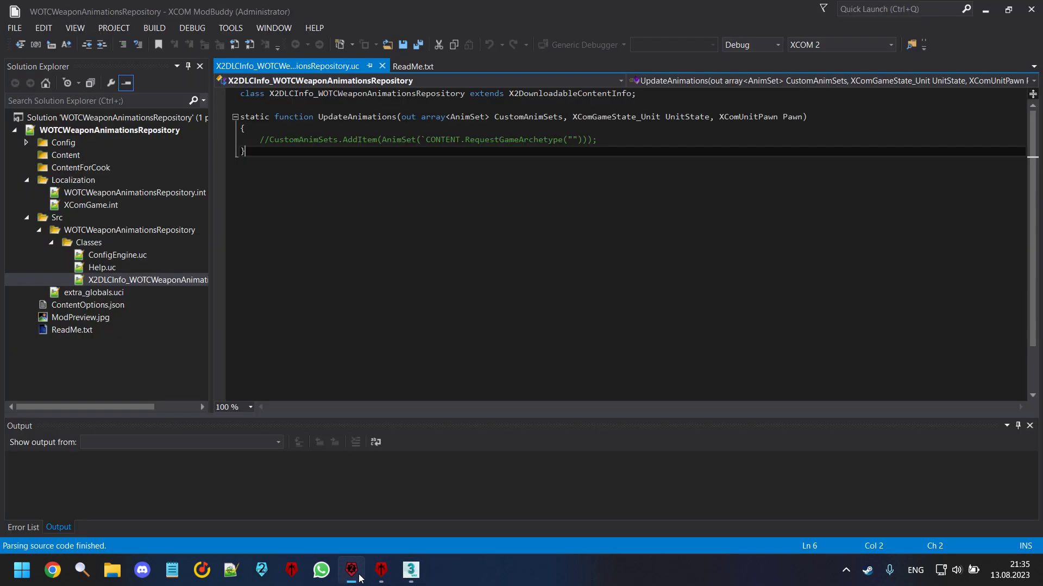
click(382, 569)
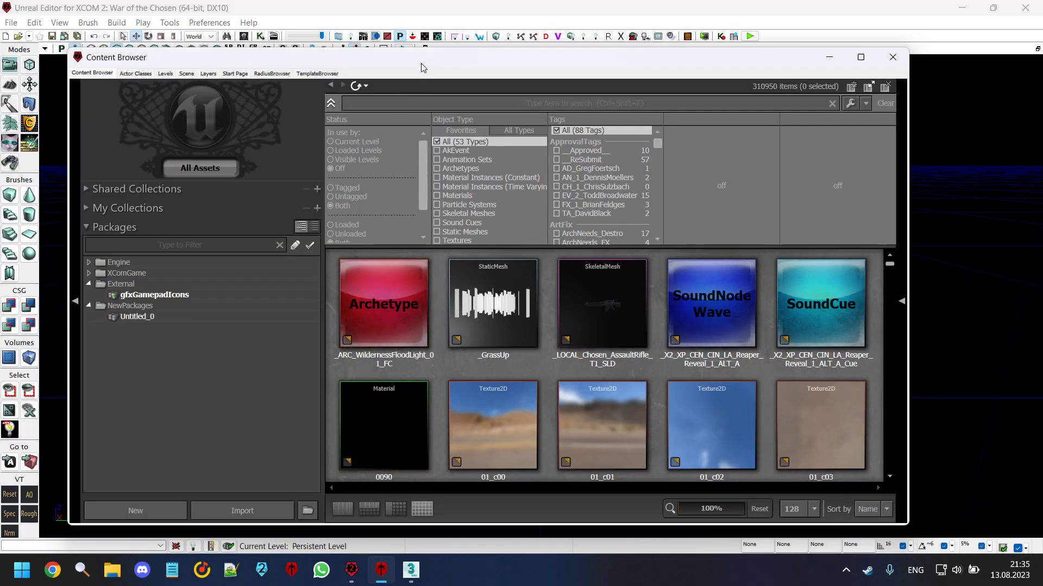
drag(422, 64, 423, 52)
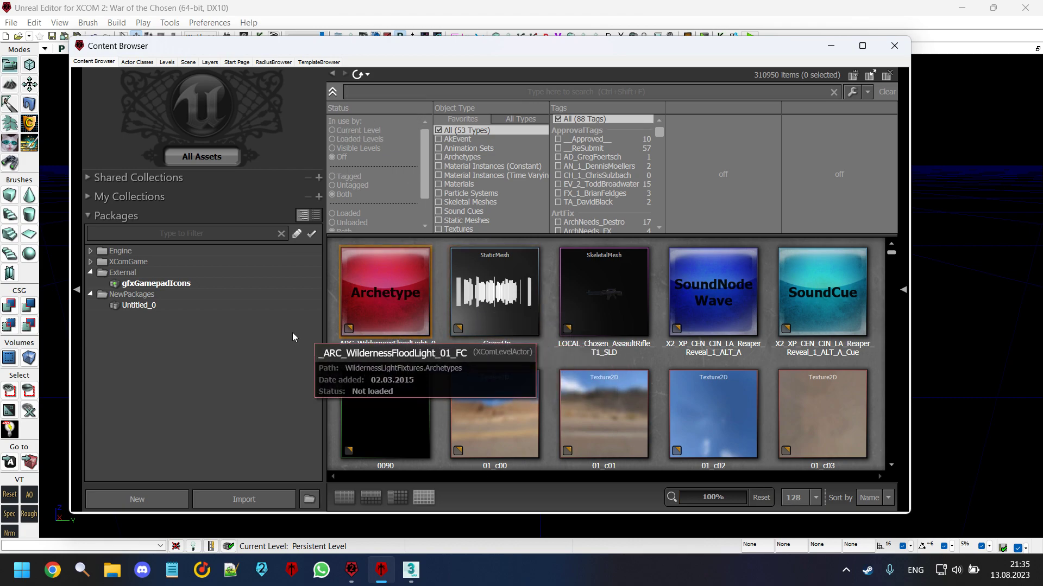
Search the Content Browser for AS_Soldier and limit the results to Animation Sets.
text(A)
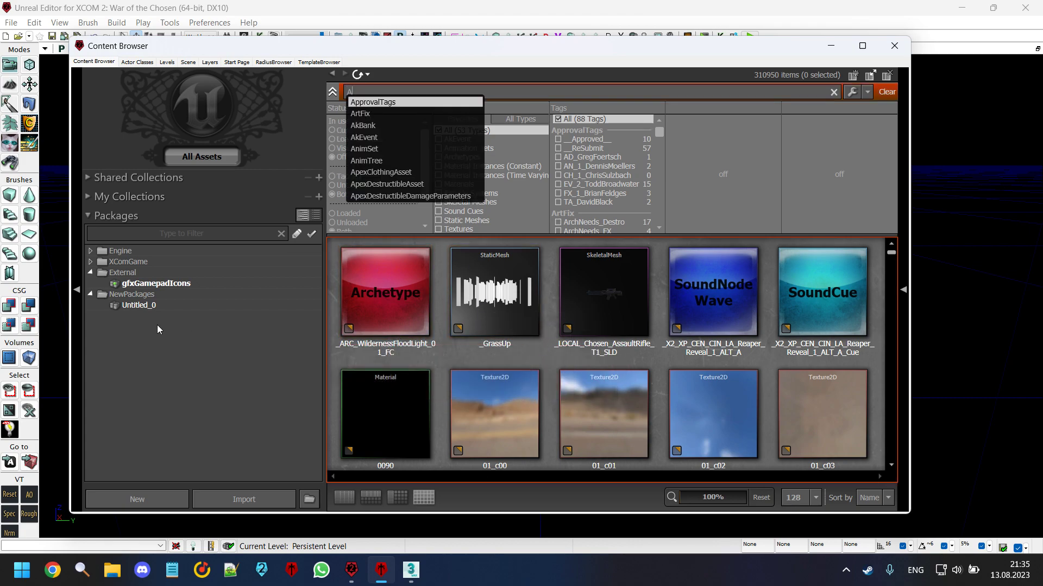
text(S+Soldier)
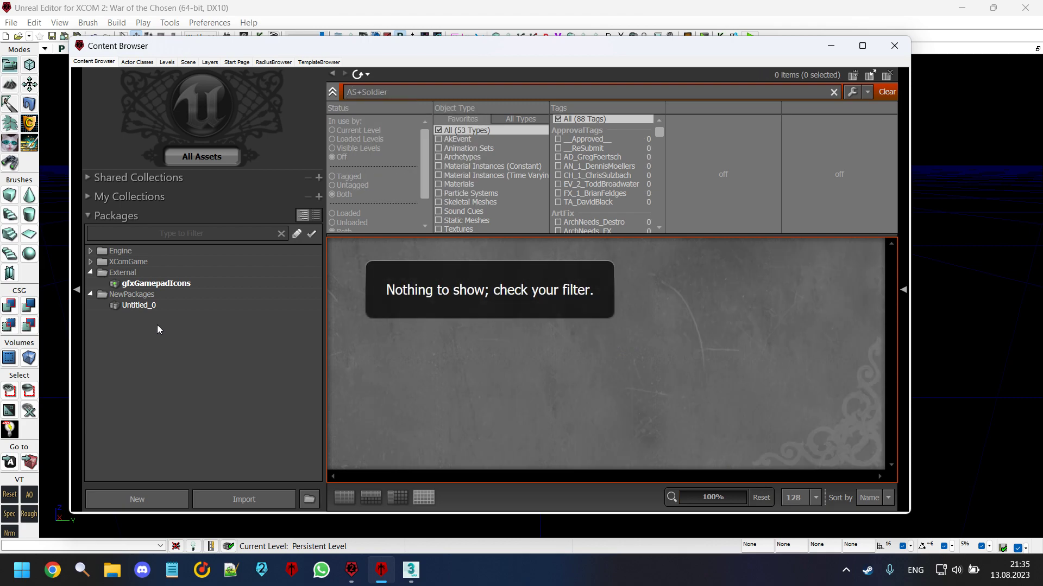
key(BackSpace)
key(BackSpace)
key(BackSpace)
text(_Soldie)
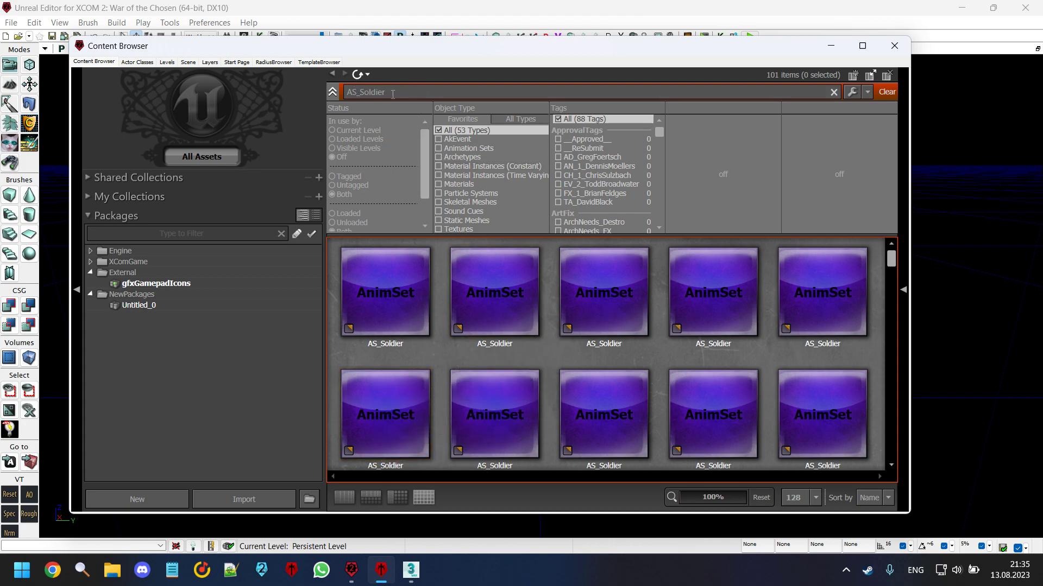
click(480, 151)
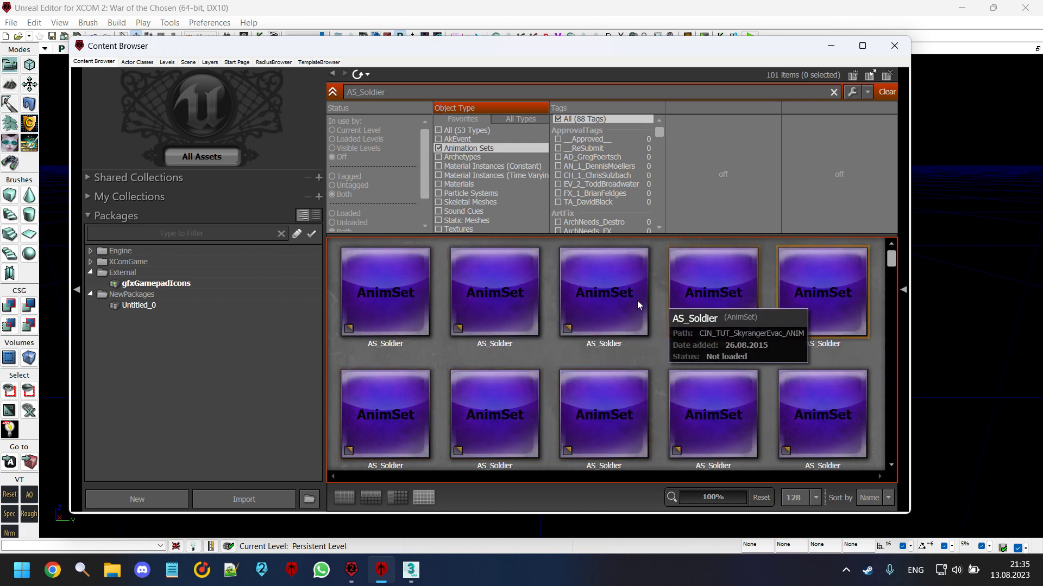
Open the AS_Soldier AnimSet from Soldier_ANIM.Anims and show its animation sequences in the maximized AnimSet Editor.
scroll(485, 341, down, 1)
click(484, 340)
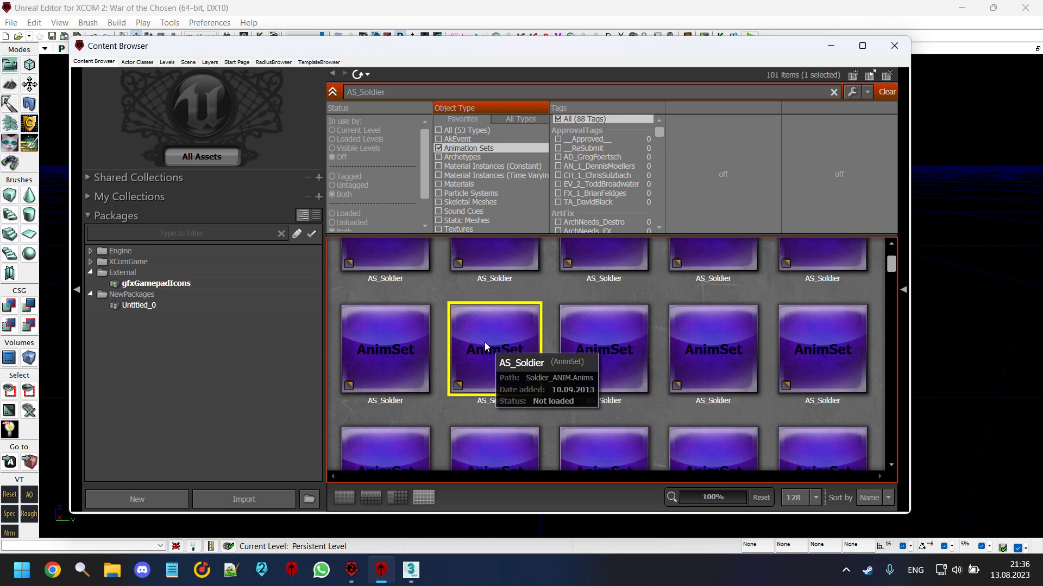
double_click(564, 382)
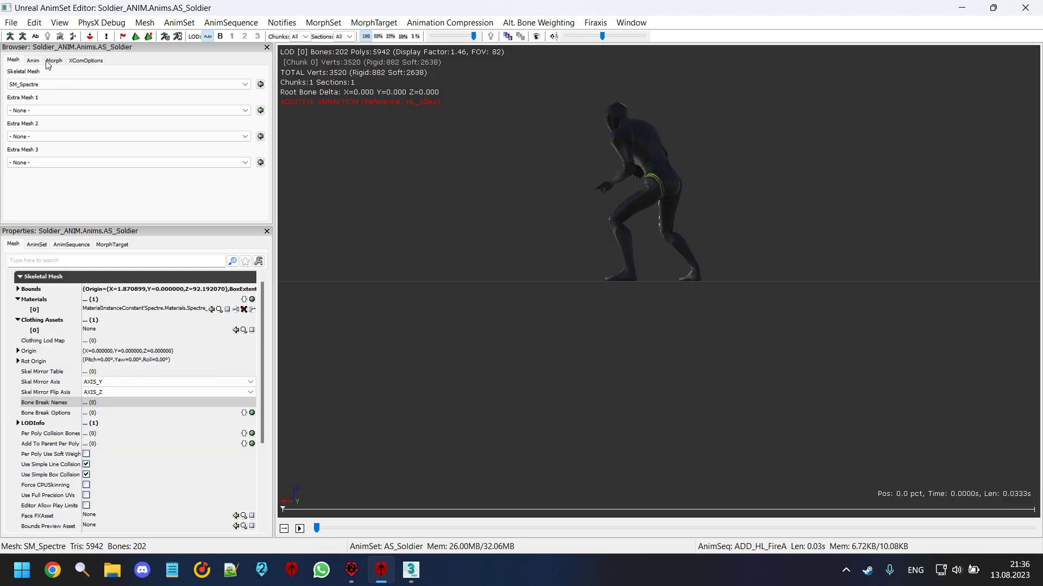
drag(300, 5, 607, 55)
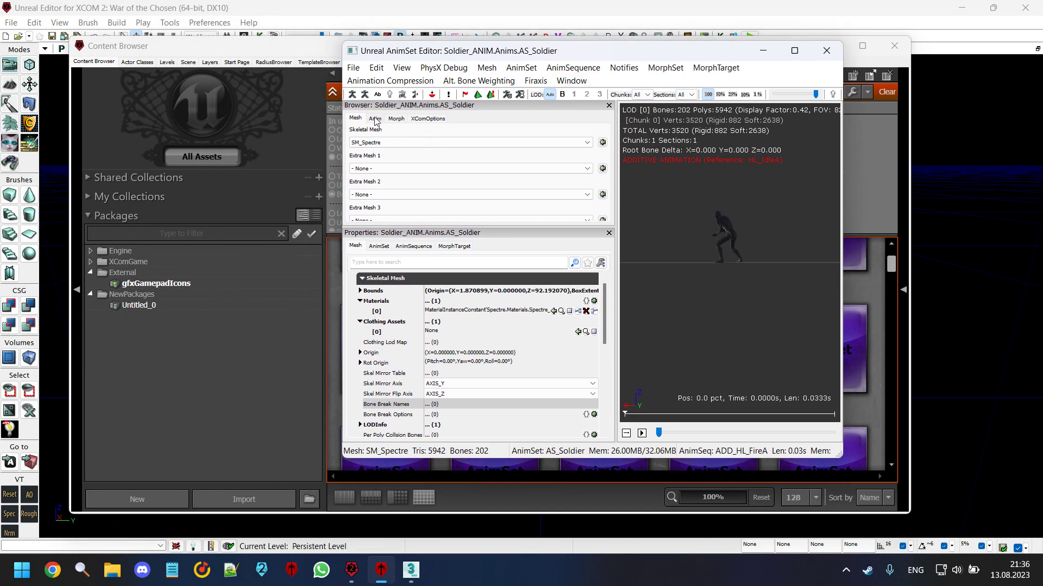
click(375, 121)
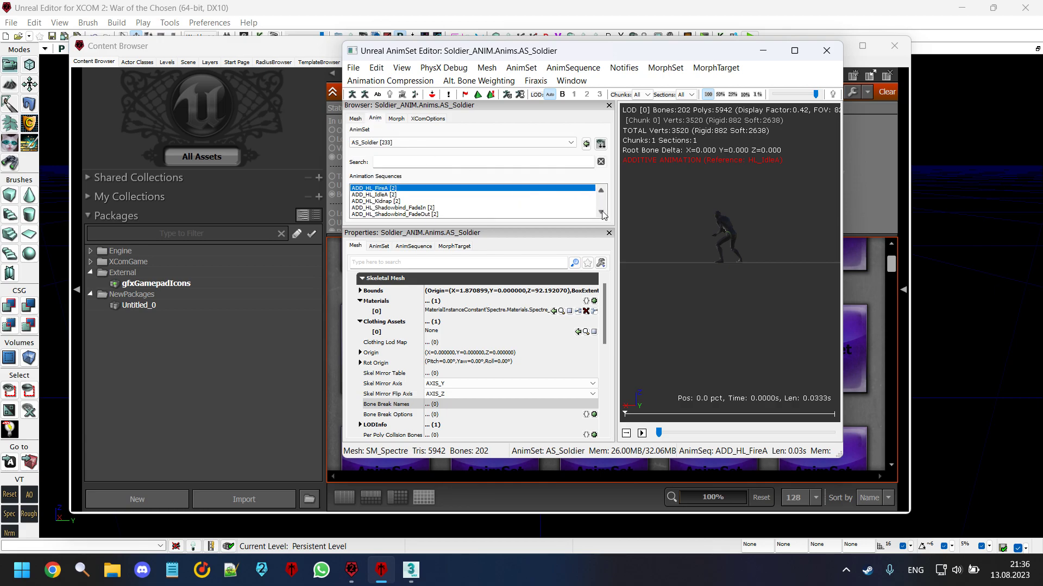
click(446, 68)
double_click(457, 53)
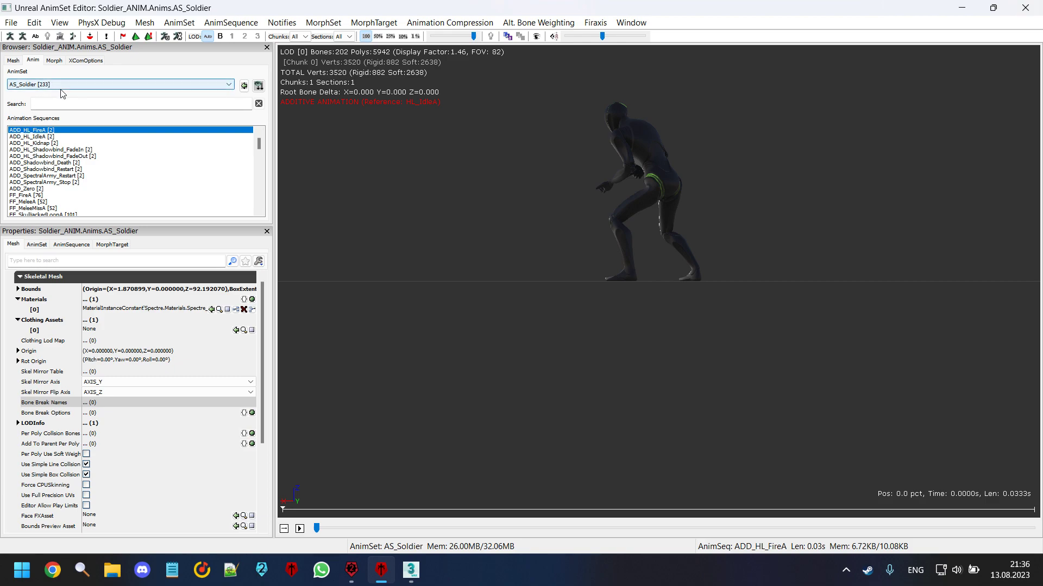
Preview the ADD_Shadowbind_Death and ADD_HL_Kidnap sequences on the Spectre mesh, viewing the latter from another angle.
click(54, 189)
click(57, 162)
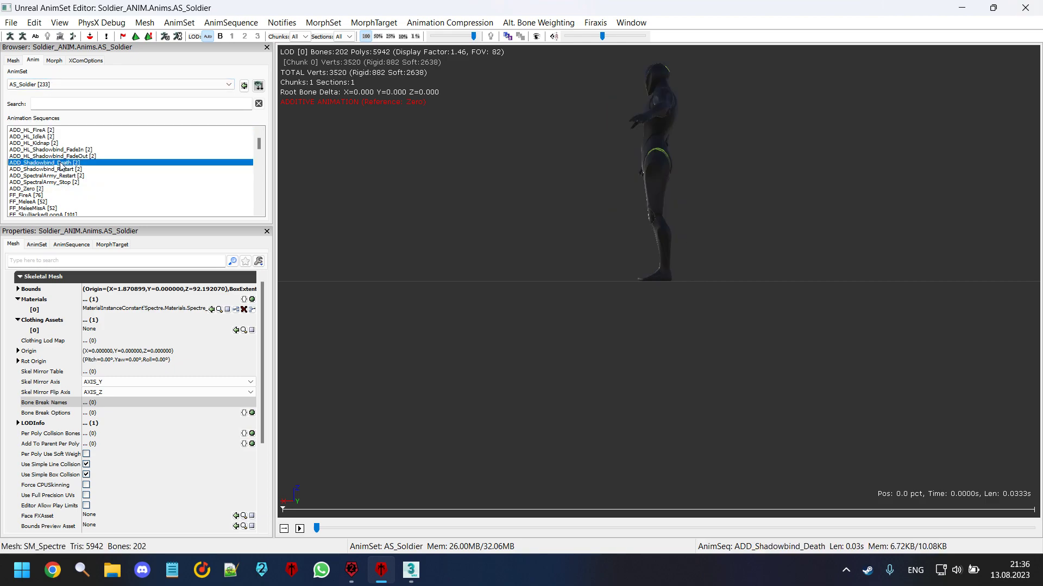
click(64, 142)
double_click(297, 2)
drag(487, 59, 606, 66)
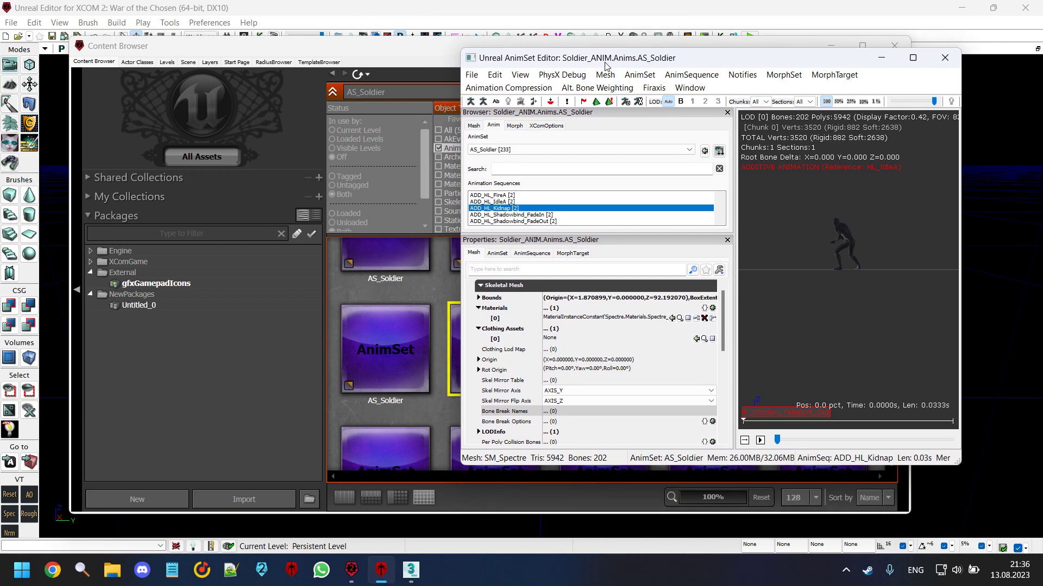
double_click(604, 64)
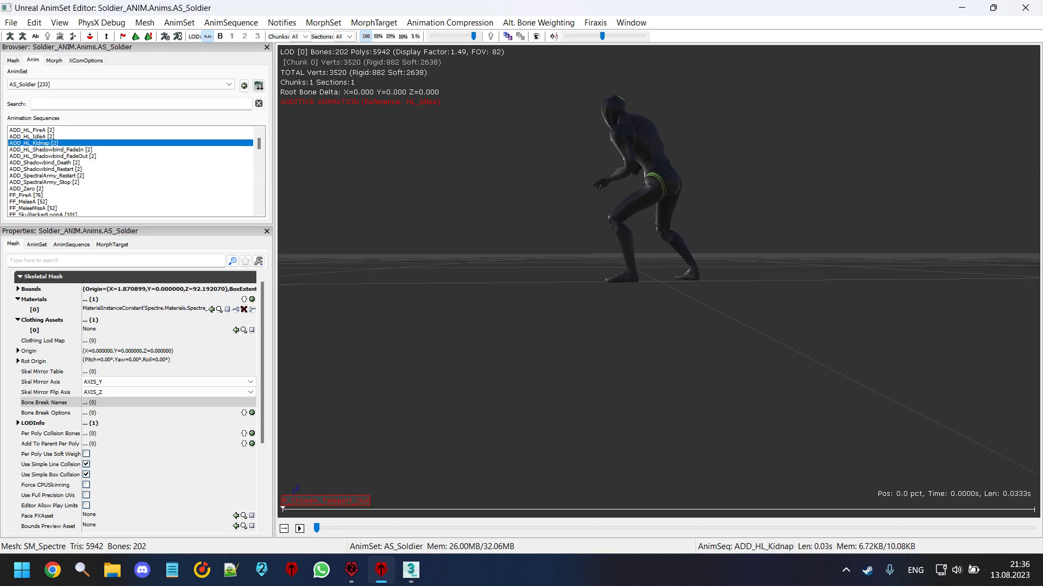
drag(598, 362, 656, 310)
right_drag(656, 310, 656, 272)
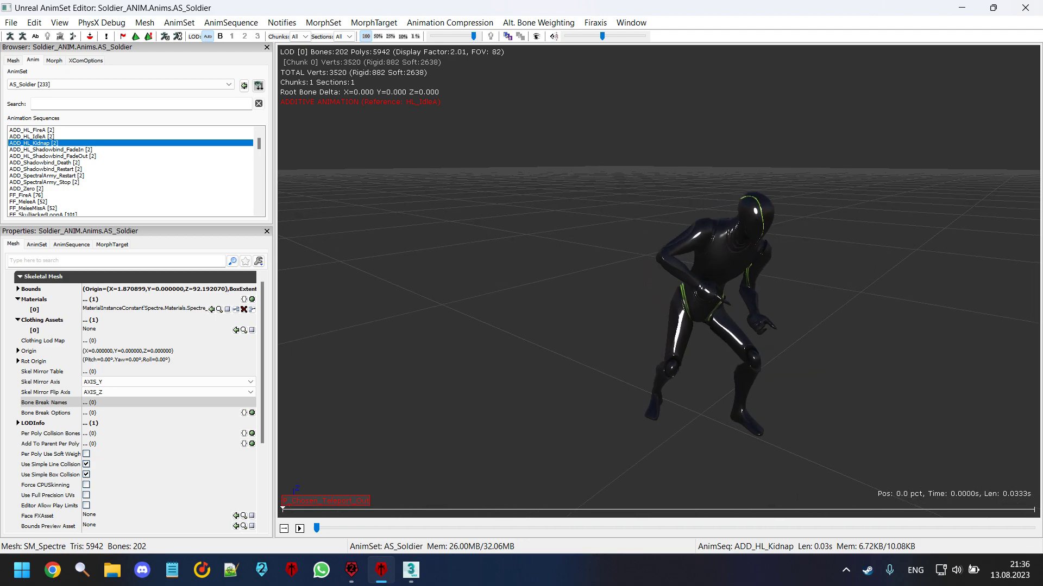
middle_drag(656, 310, 635, 308)
Return to the Content Browser, add Skeletal Meshes to the type filter, and search for "reference".
drag(601, 8, 676, 15)
click(408, 96)
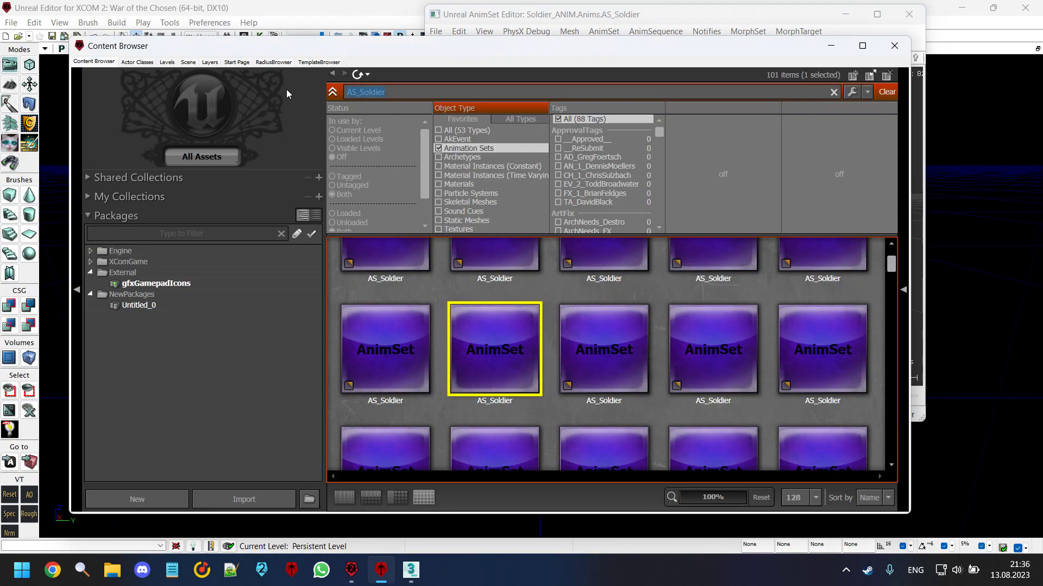
click(477, 202)
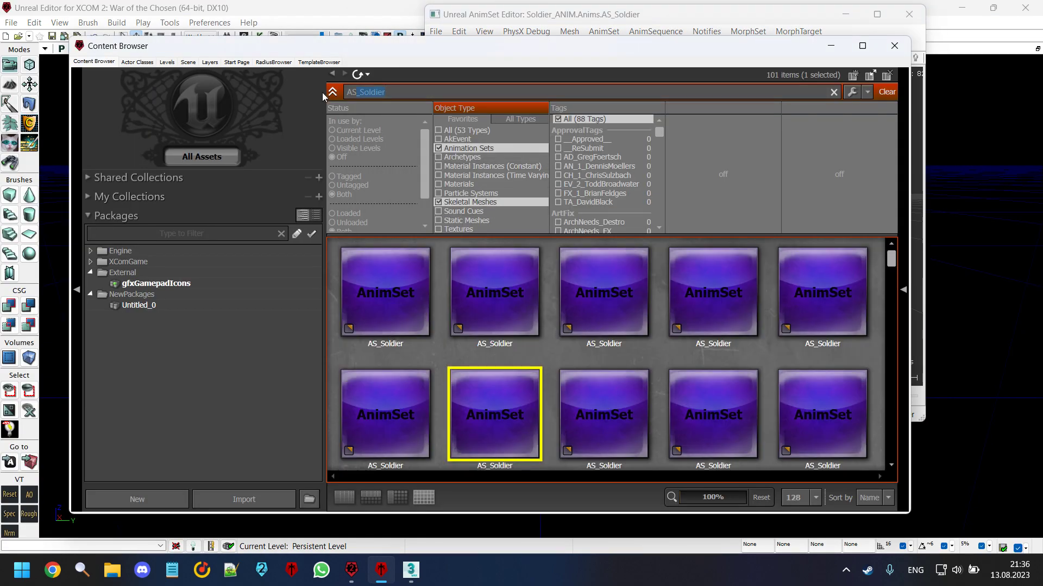
text(refee)
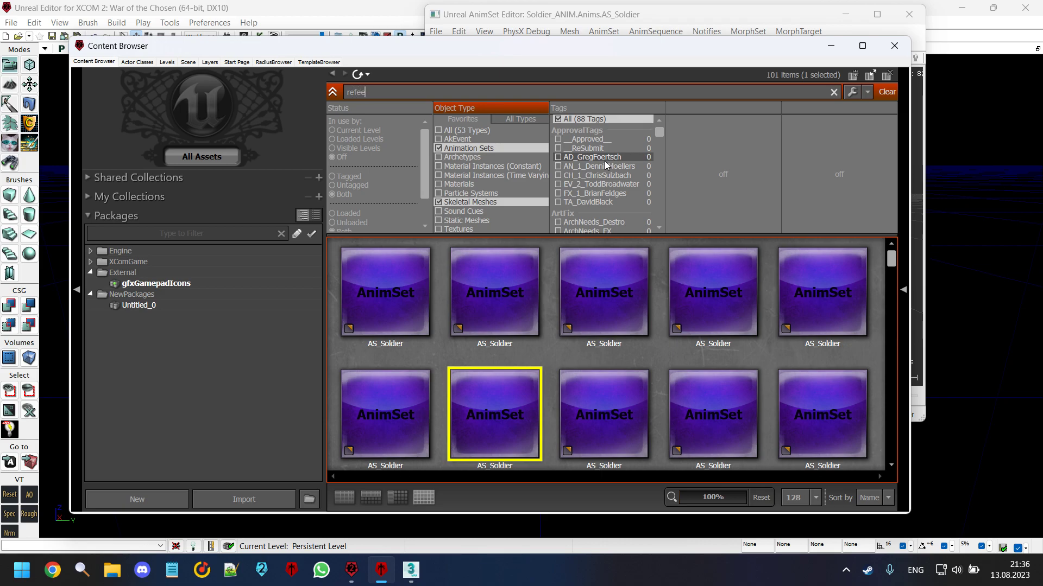
key(BackSpace)
text(rence)
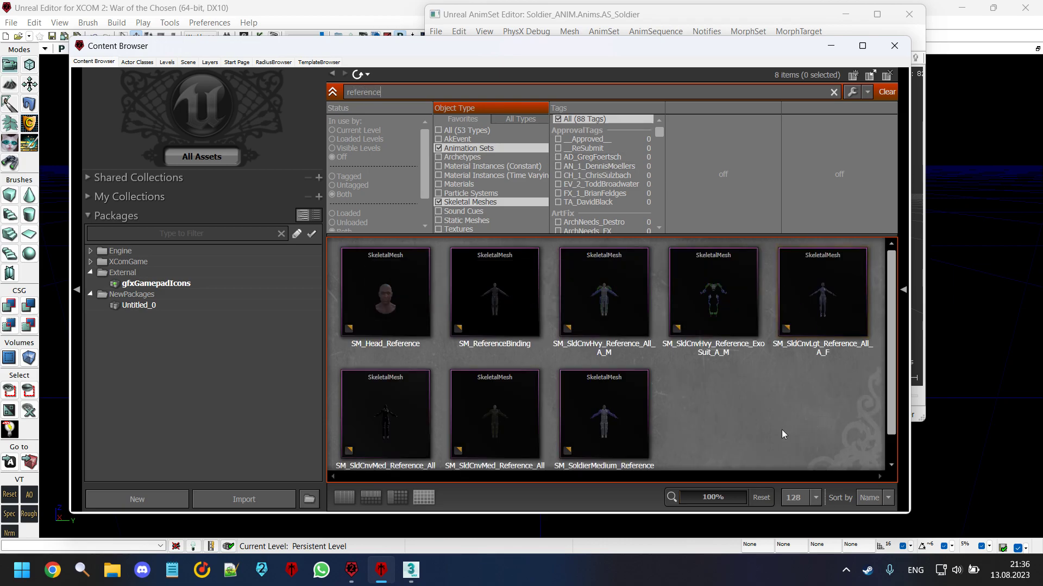
Open the SM_SldCnvMed_Reference_All_A_M skeletal mesh, inspect the soldier model from different angles, and close its editor.
click(524, 432)
double_click(503, 405)
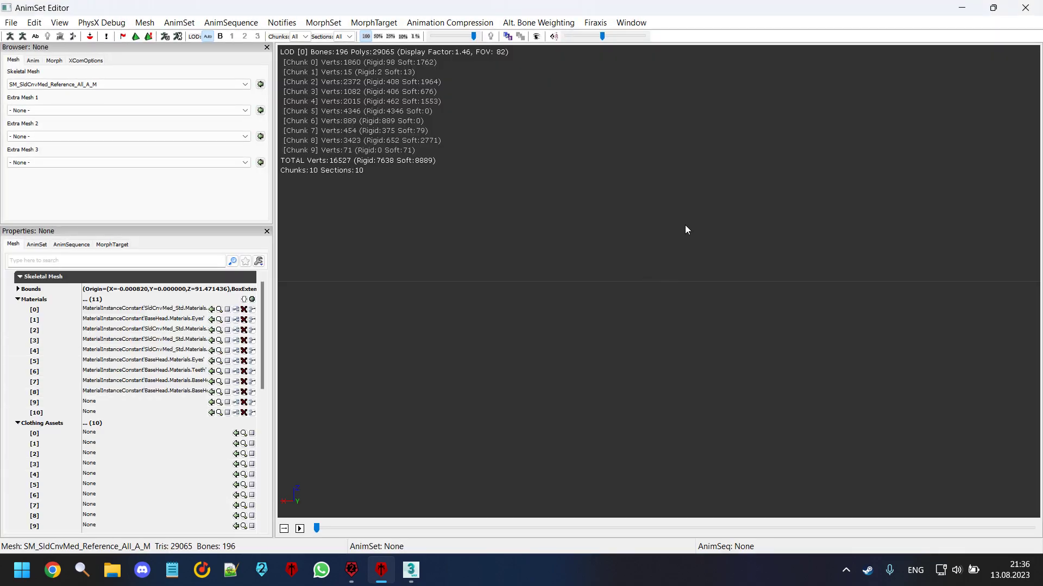
drag(686, 228, 690, 157)
drag(625, 218, 667, 263)
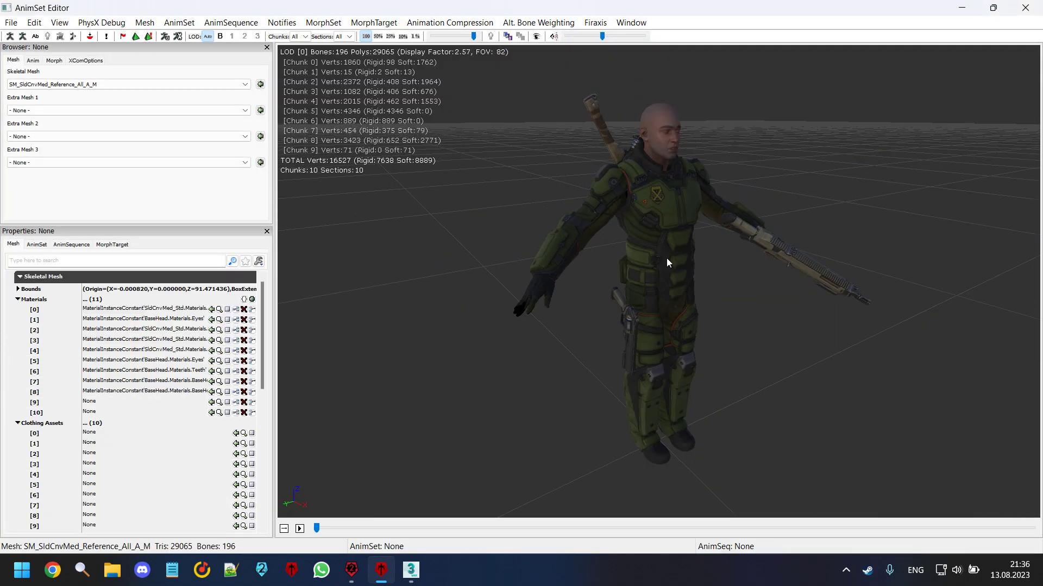
click(1025, 8)
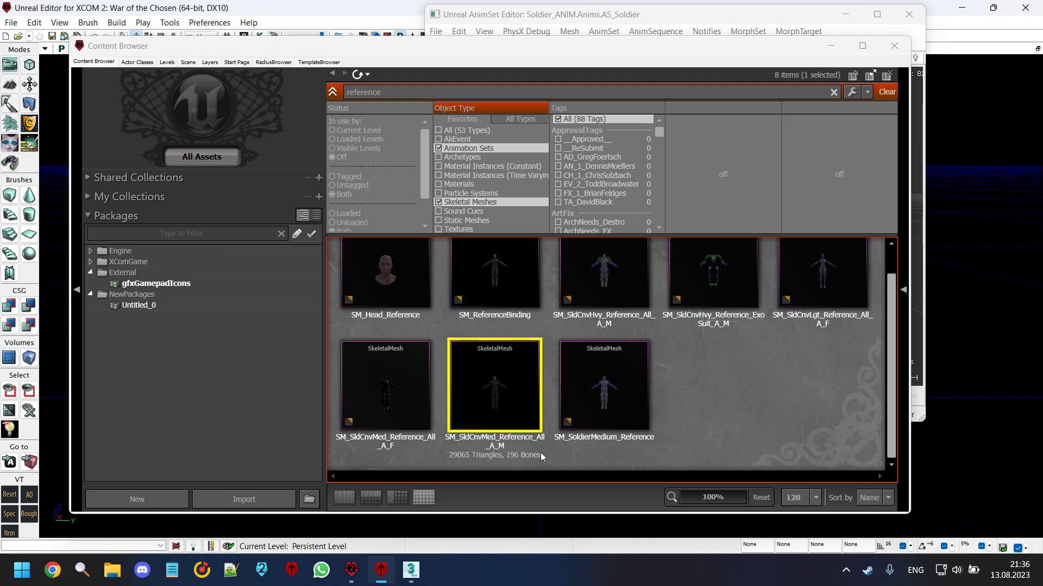
Open the SM_SldCnvMed_Reference_All_A_F skeletal mesh to view the female reference model, and close its editor.
double_click(399, 411)
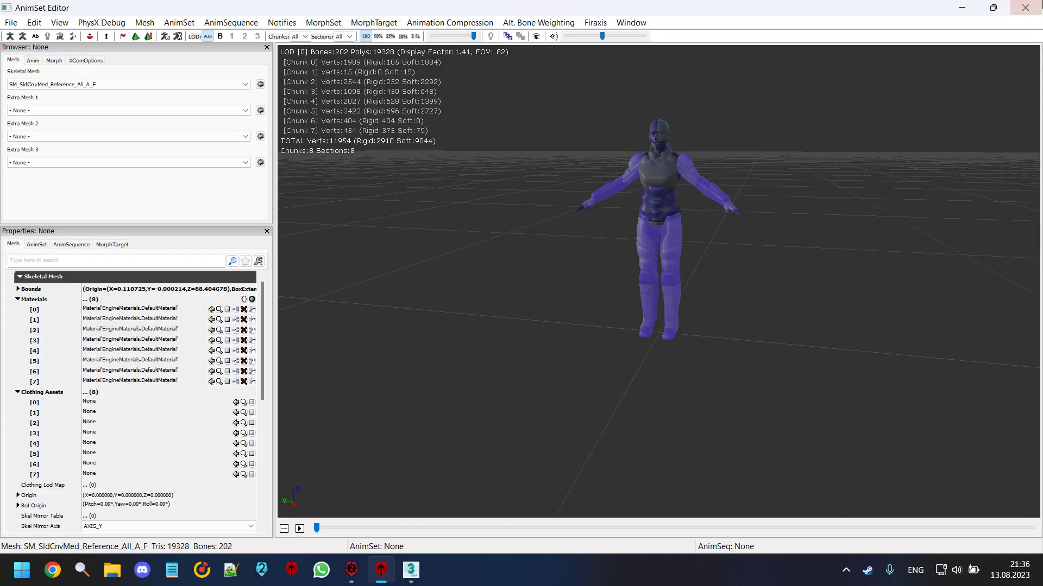
click(1021, 10)
click(429, 380)
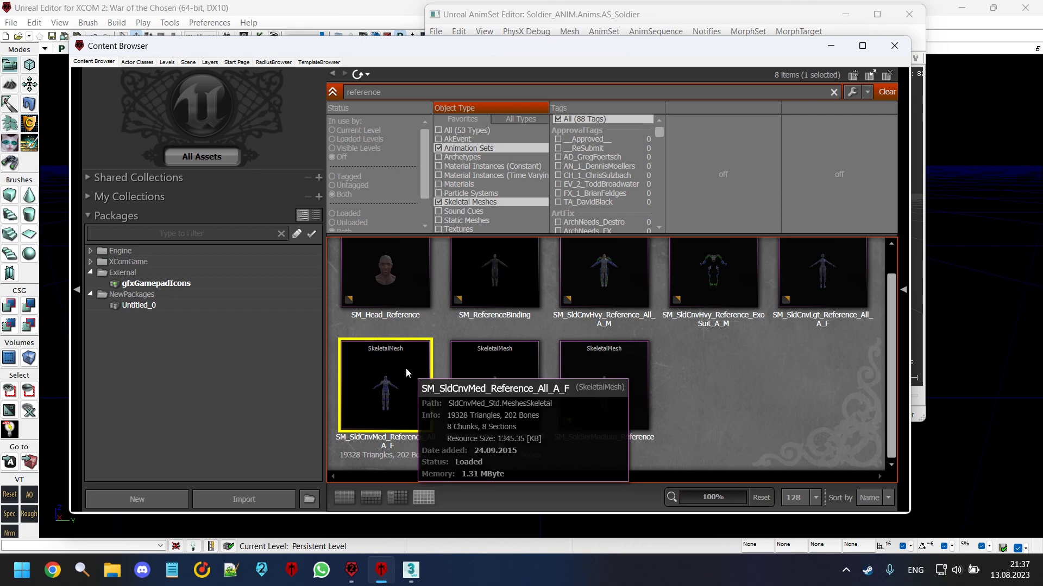
Select SM_SldCnvMed_Reference_All_A_M in the Content Browser and assign it as the skeletal mesh in the maximized AS_Soldier AnimSet Editor.
click(490, 377)
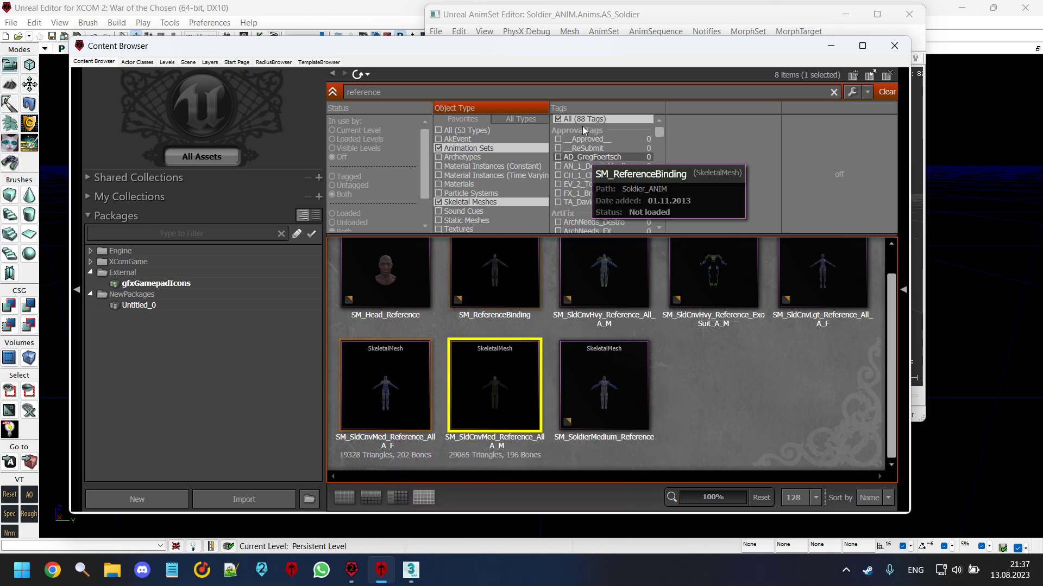
click(586, 21)
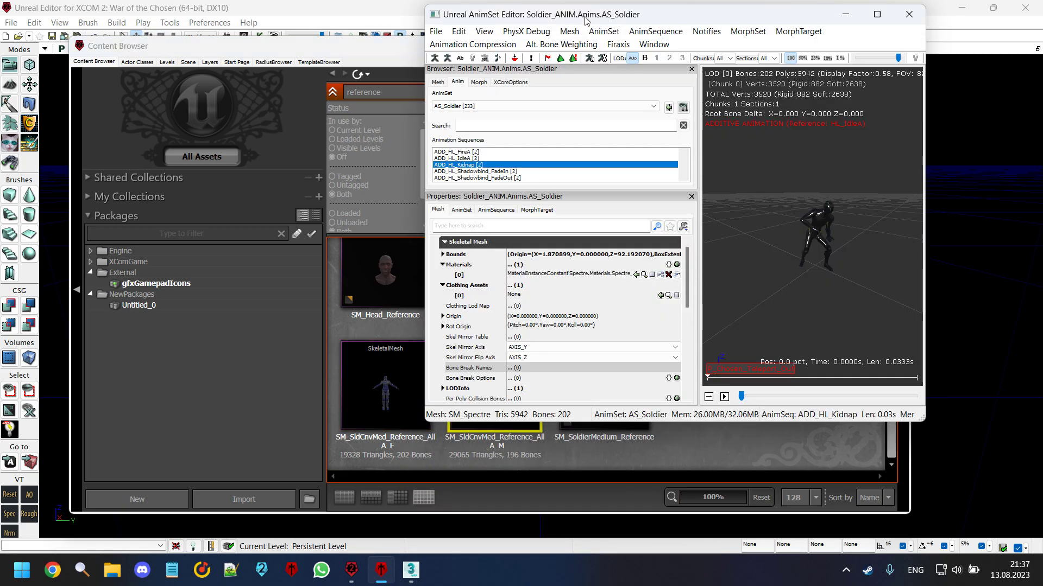
double_click(586, 20)
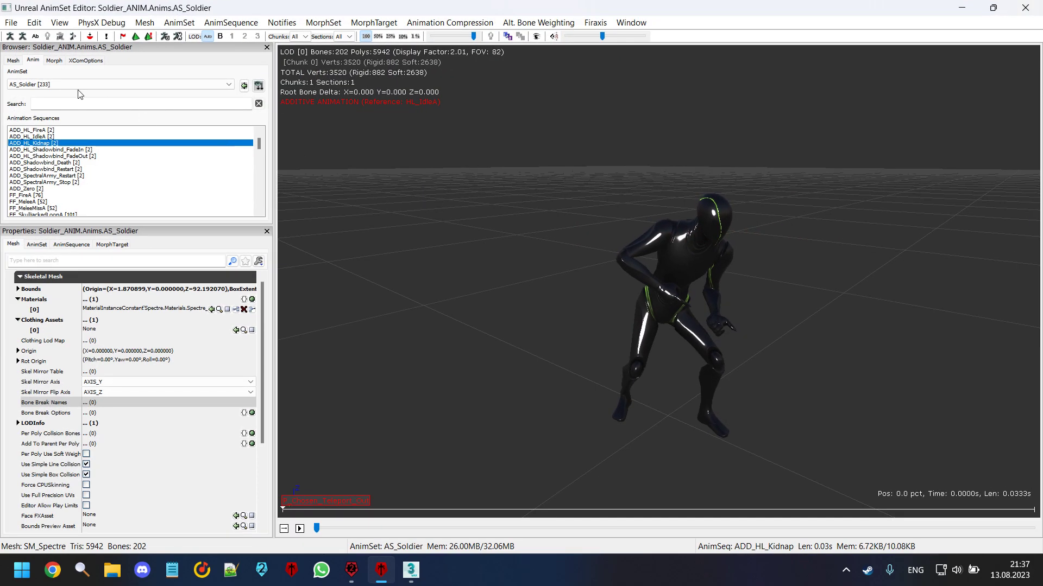
click(18, 62)
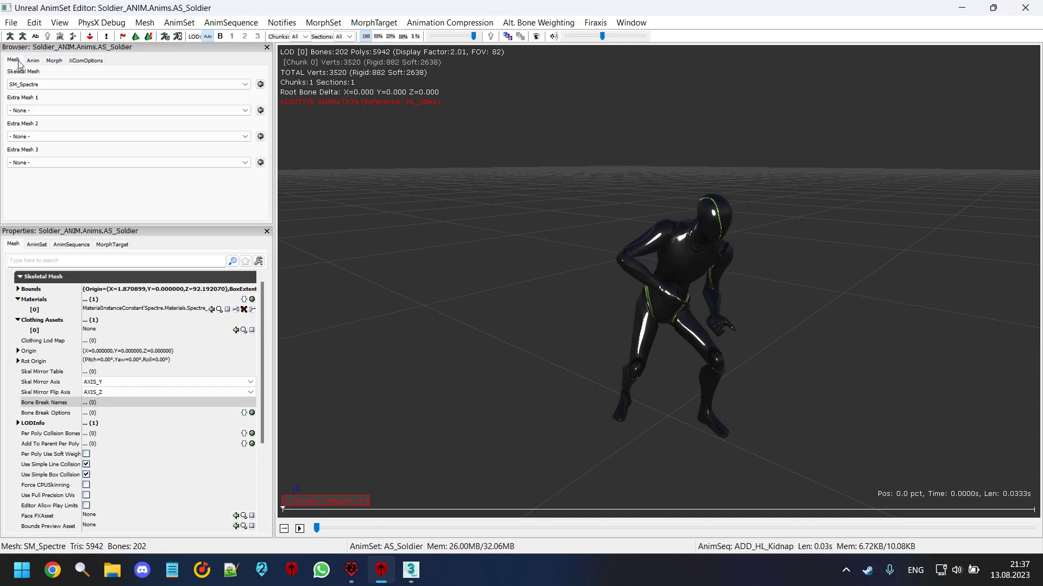
click(261, 85)
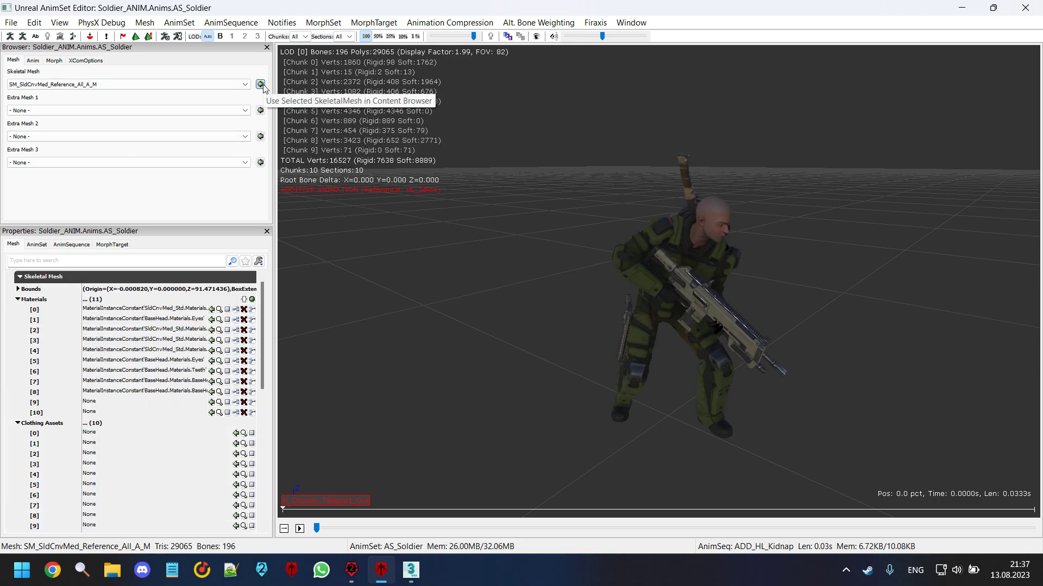
Filter the AS_Soldier animation sequences by "idle" and play HL_IdleA on the soldier mesh.
click(33, 60)
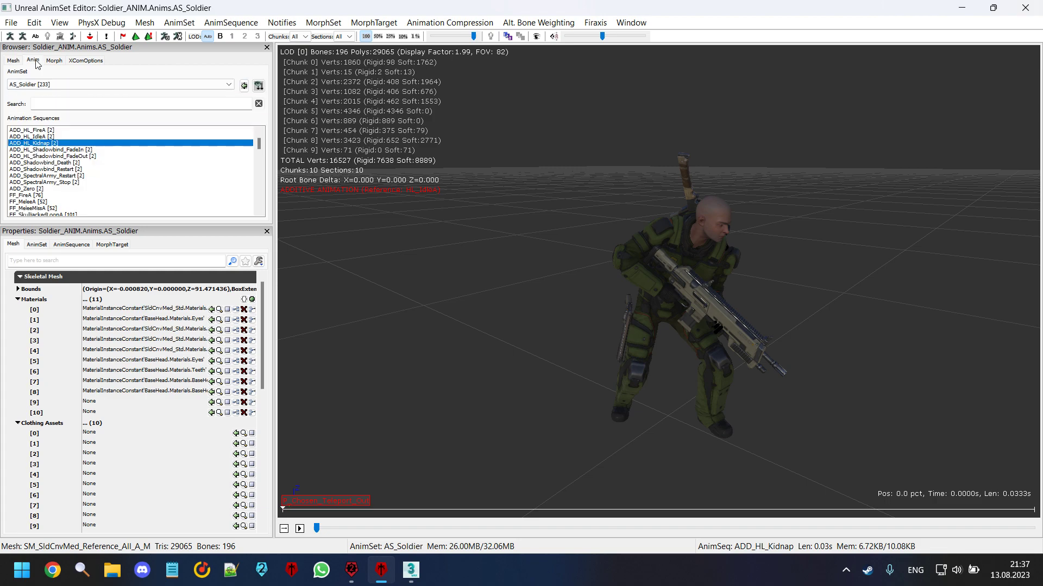
drag(567, 262, 567, 271)
middle_drag(567, 261, 550, 255)
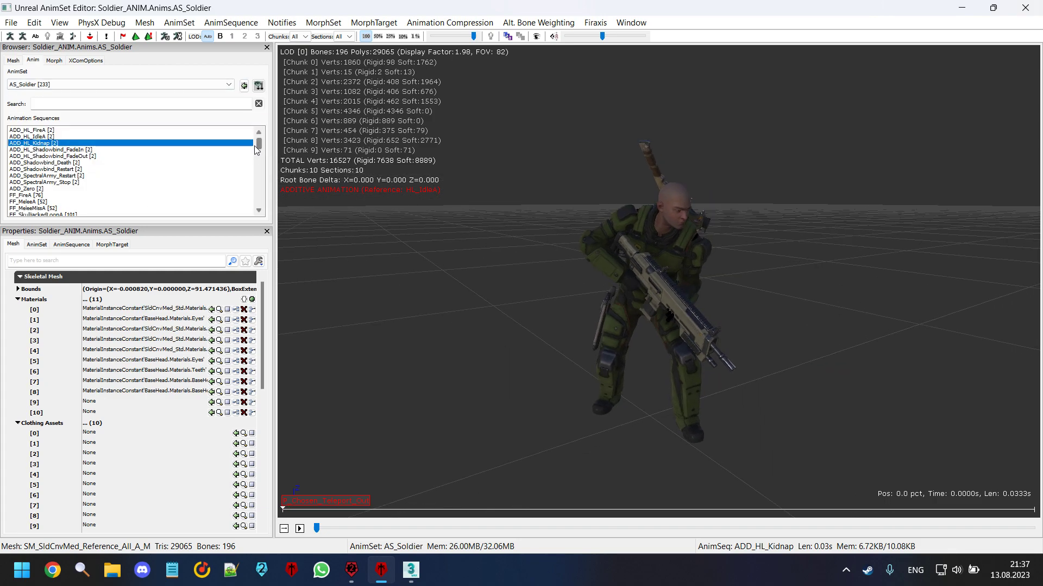
click(122, 105)
text(idle)
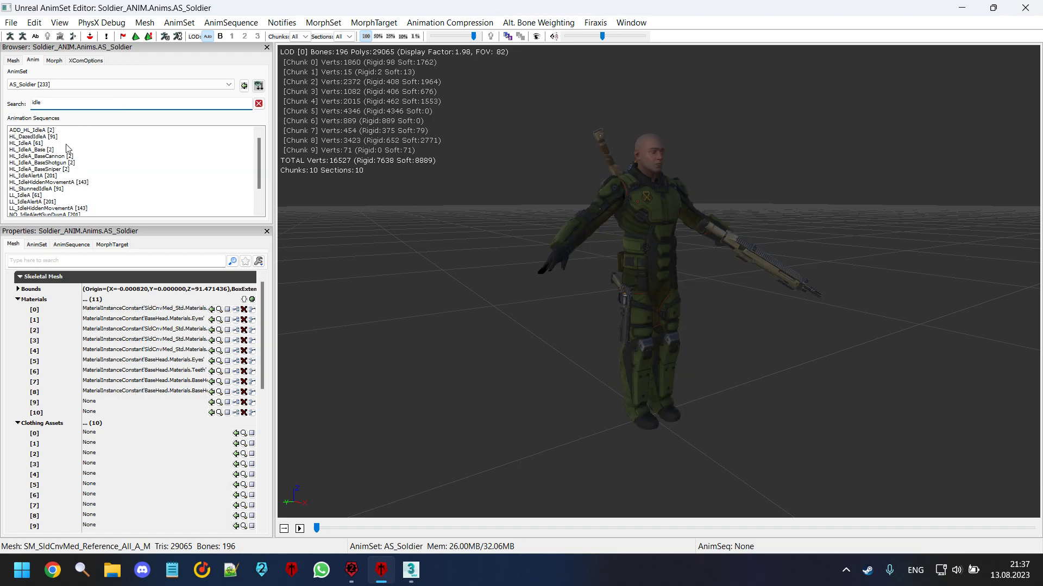
click(67, 143)
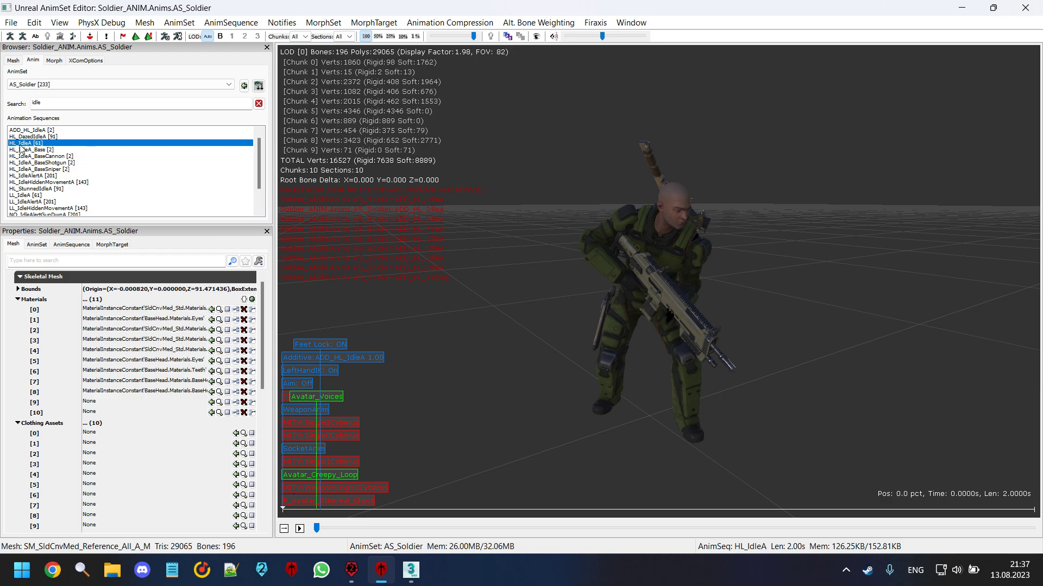
right_drag(597, 371, 565, 397)
click(300, 528)
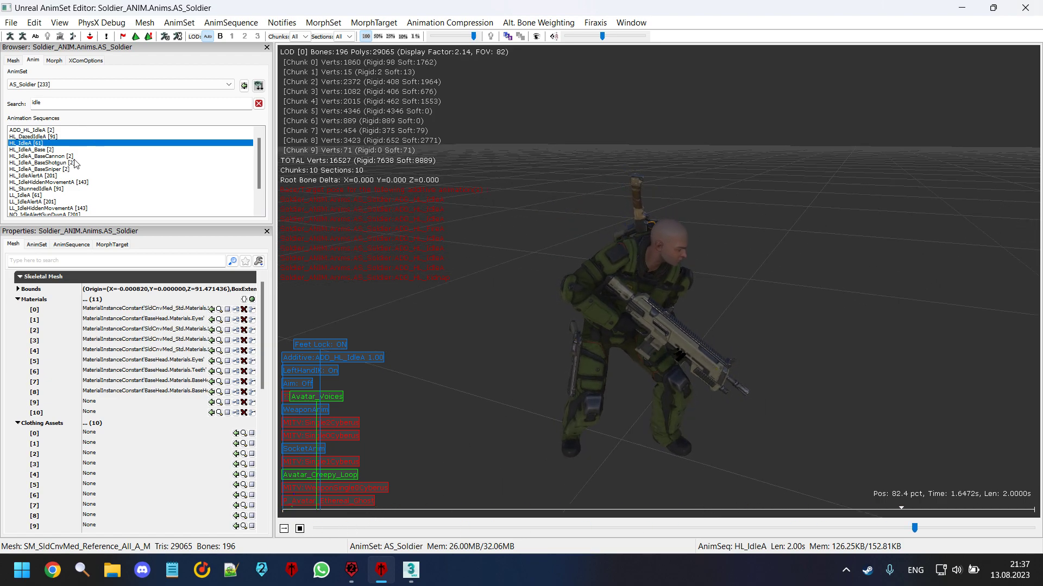
Preview the HL_IdleAlertA, HL_IdleHiddenMovementA and LL_IdleA sequences, scrubbing the first two to their ends, and return to HL_IdleA.
click(81, 176)
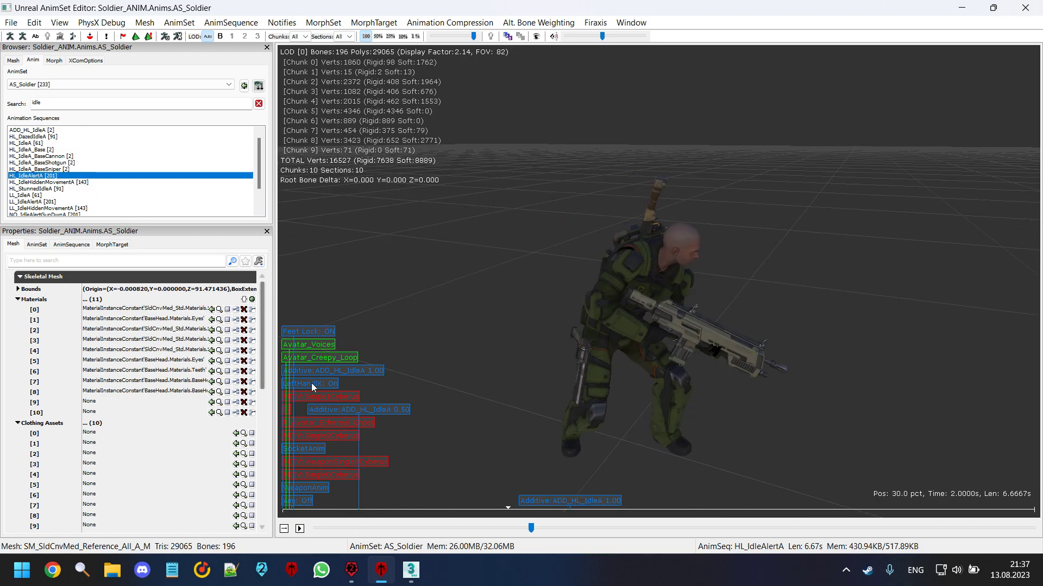
drag(531, 530, 1032, 528)
click(96, 183)
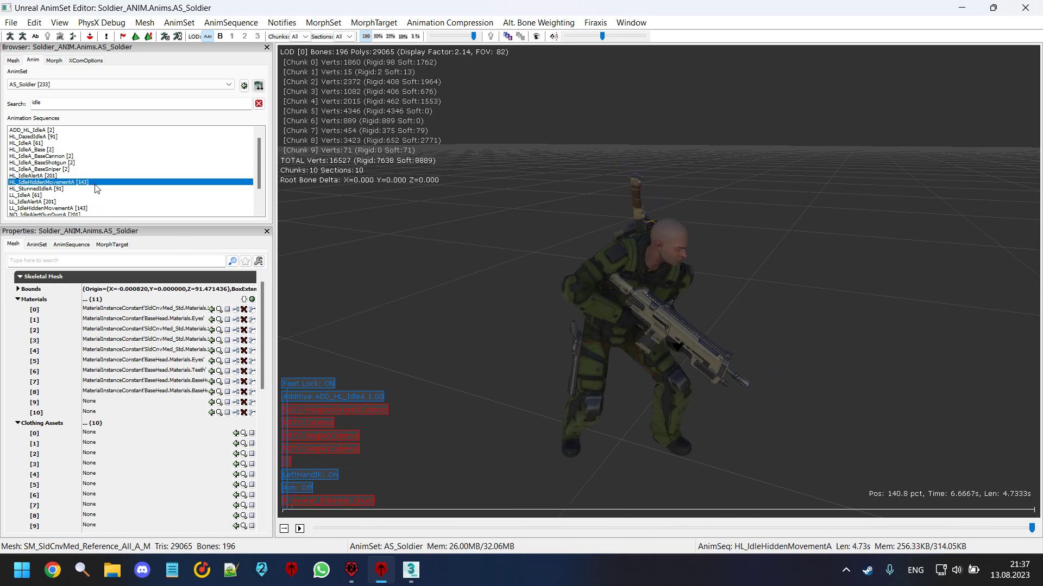
click(300, 530)
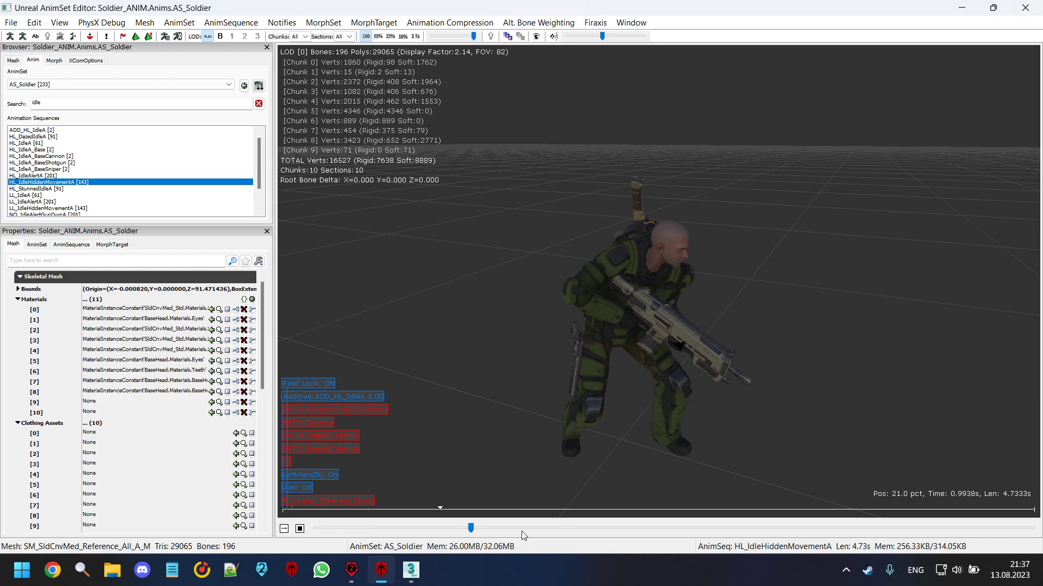
drag(655, 537, 1031, 529)
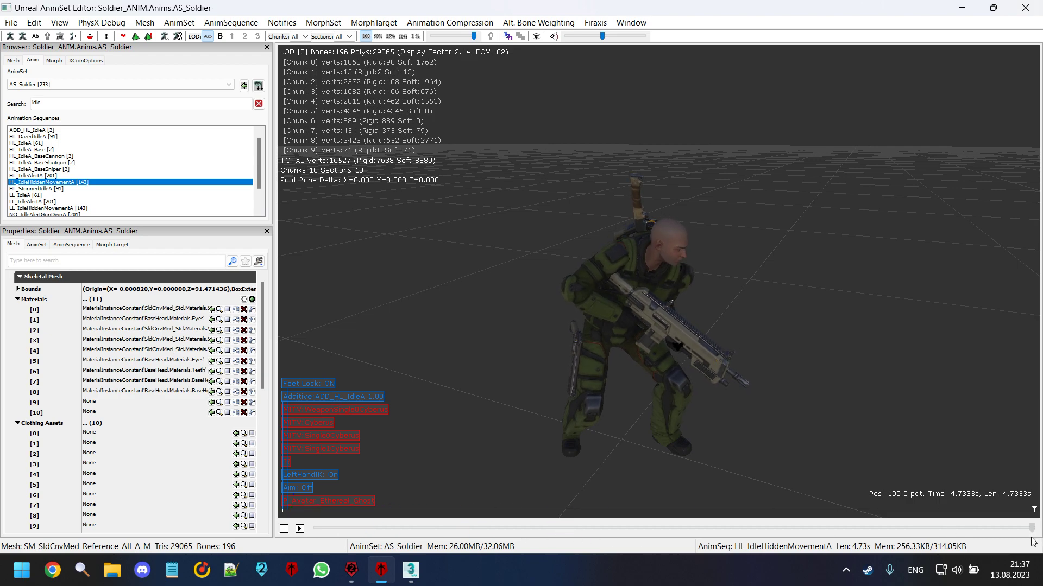
click(66, 196)
middle_drag(627, 444, 633, 492)
click(28, 143)
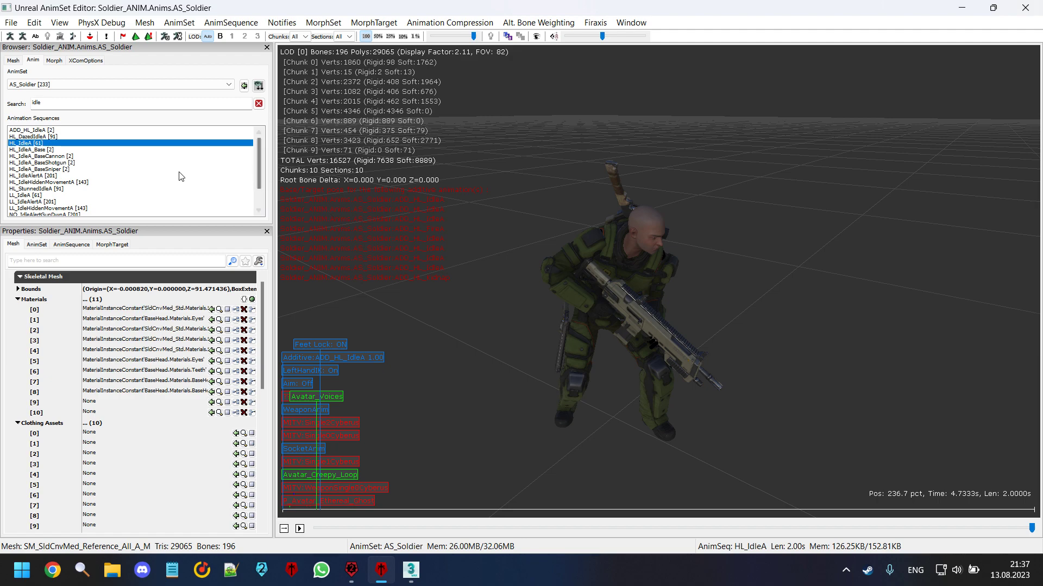
Preview the NO_ idle sequences and compare the soldier's pose in NO_IdleGunUpA with that in NO_IdleAlertGunUpA.
scroll(181, 175, down, 1)
scroll(181, 176, up, 3)
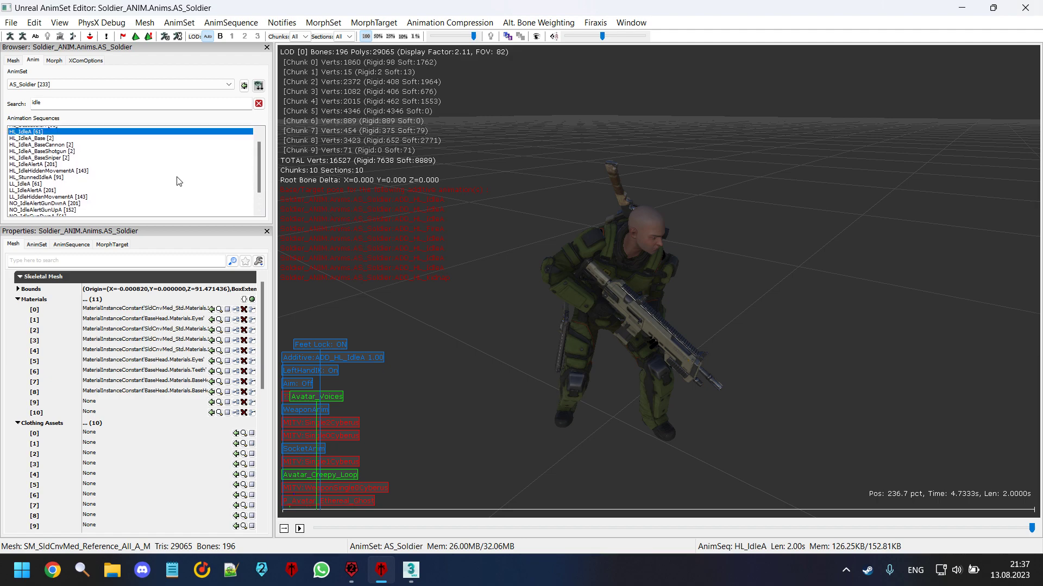
scroll(211, 192, down, 2)
click(55, 209)
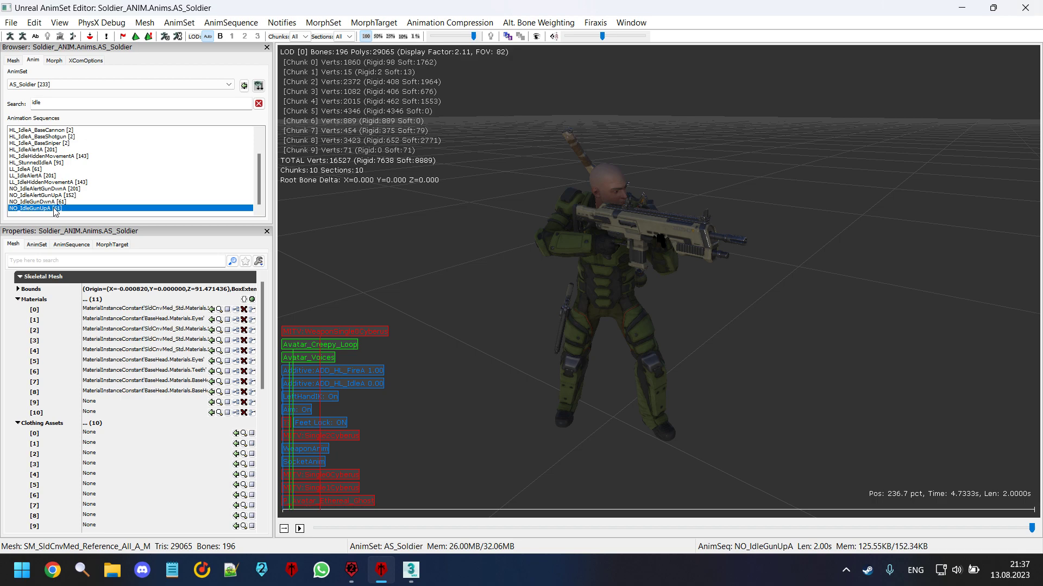
click(81, 188)
click(80, 195)
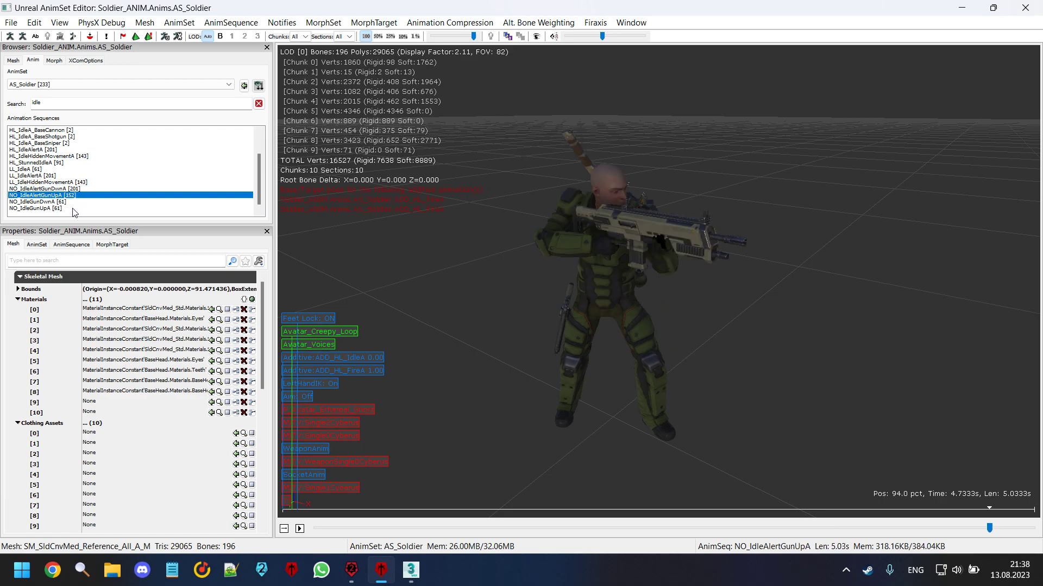
click(72, 208)
click(84, 194)
click(81, 207)
click(82, 197)
click(77, 209)
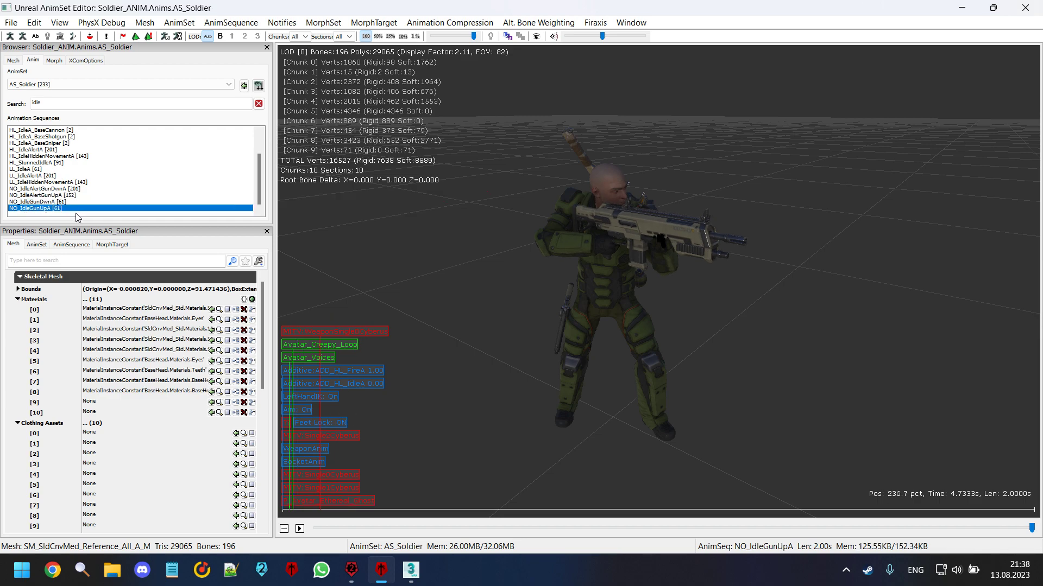
Select the HL_IdleA sequence, start an FBX animation export, and choose the import folder under 3ds Max 2020 as the destination.
scroll(73, 209, up, 2)
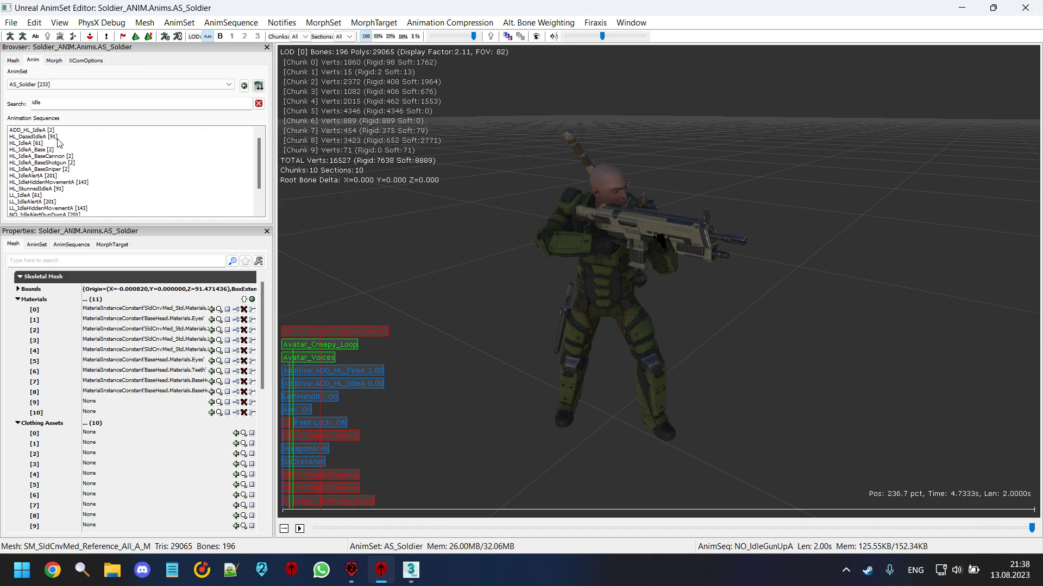
click(60, 143)
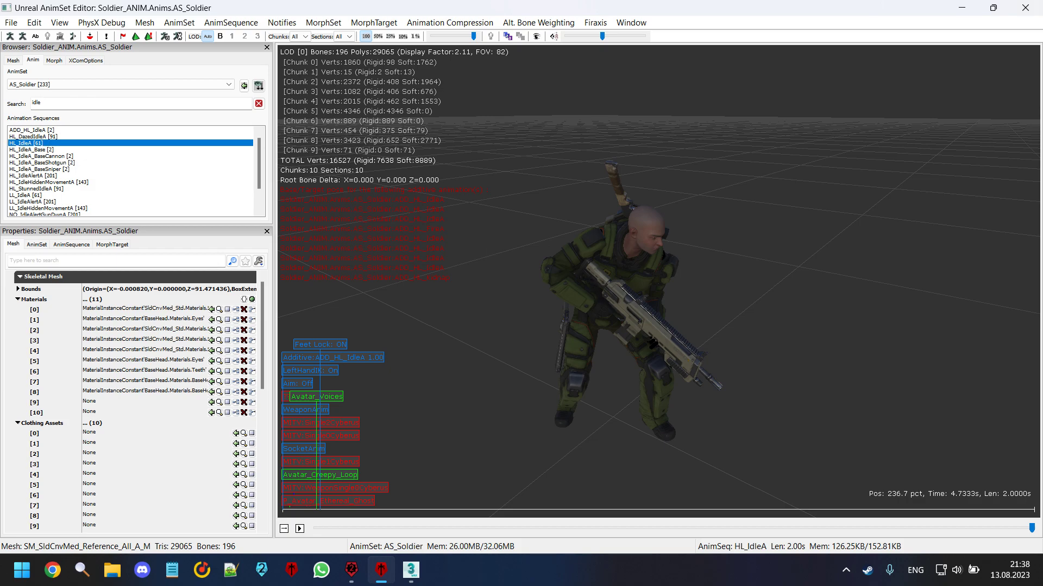
click(10, 22)
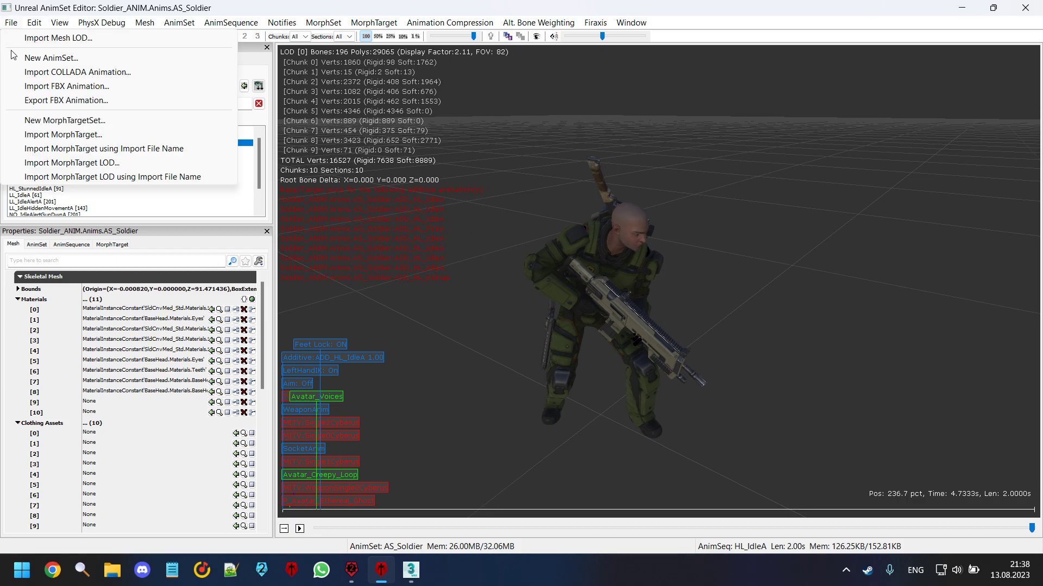
click(112, 101)
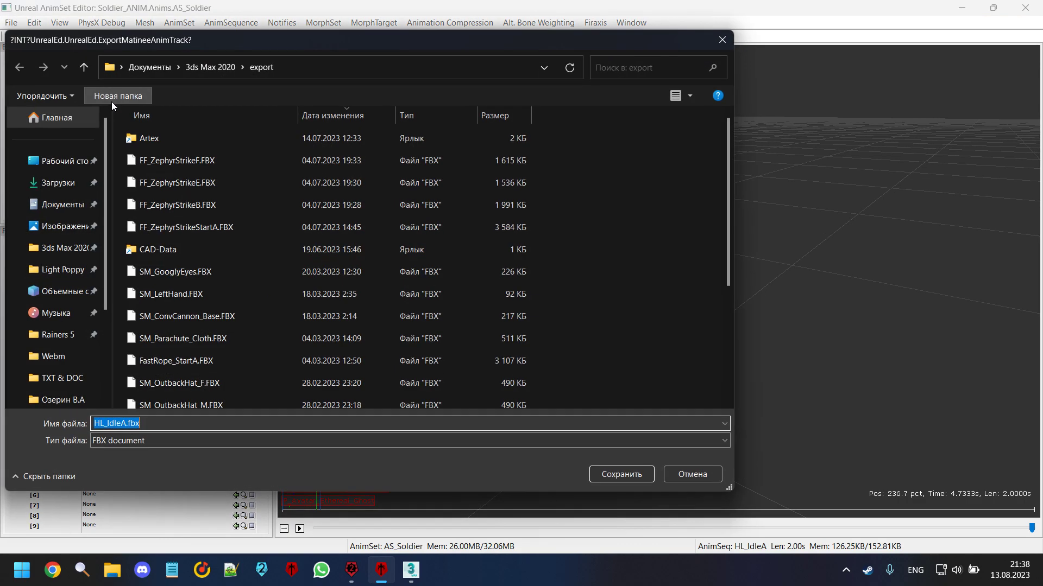
click(219, 69)
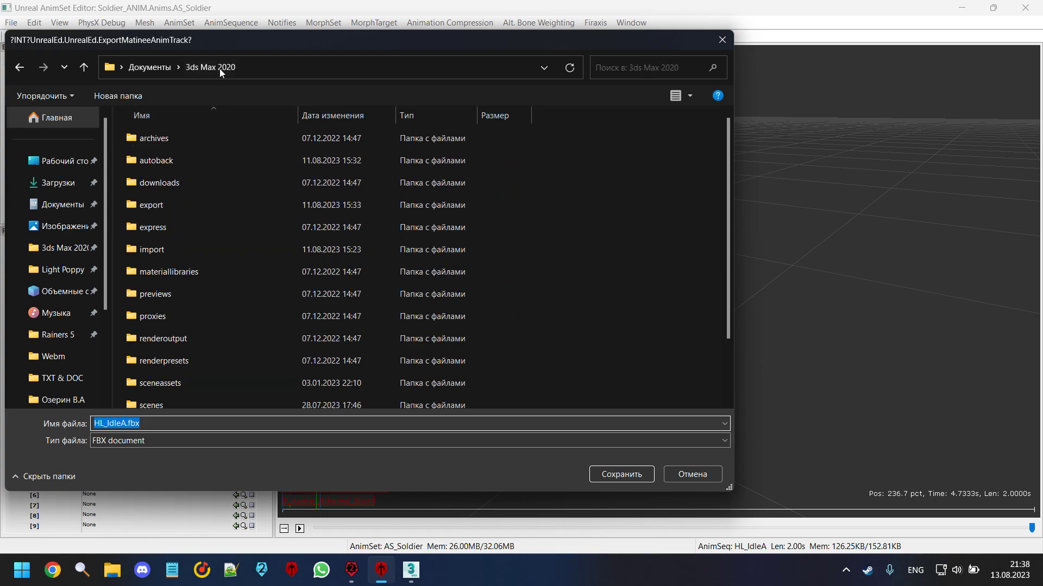
click(208, 248)
double_click(208, 250)
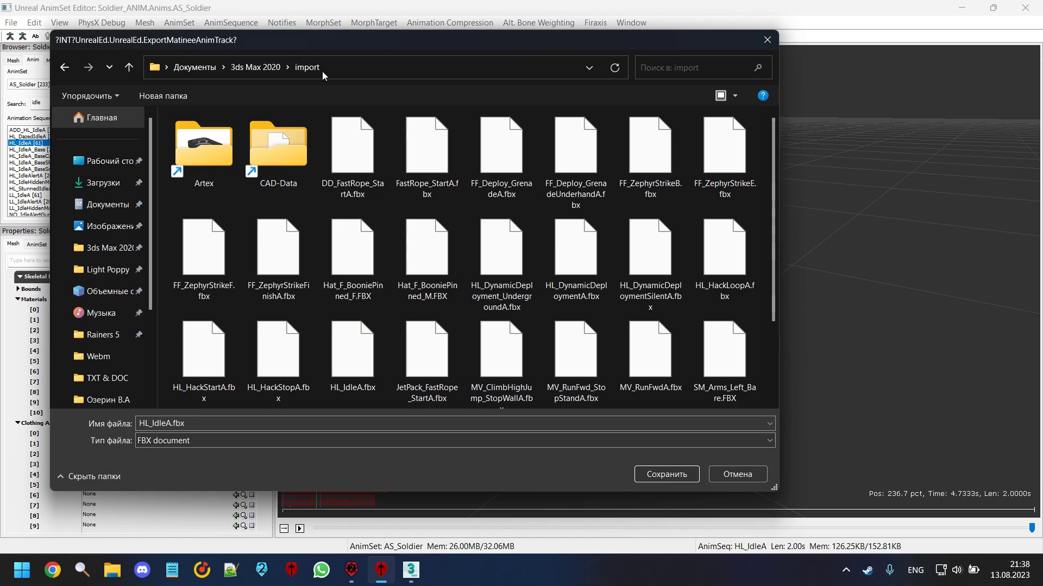
Save the export as HL_IdleA.fbx, replacing the existing file and including the current skeletal mesh.
click(328, 423)
click(643, 475)
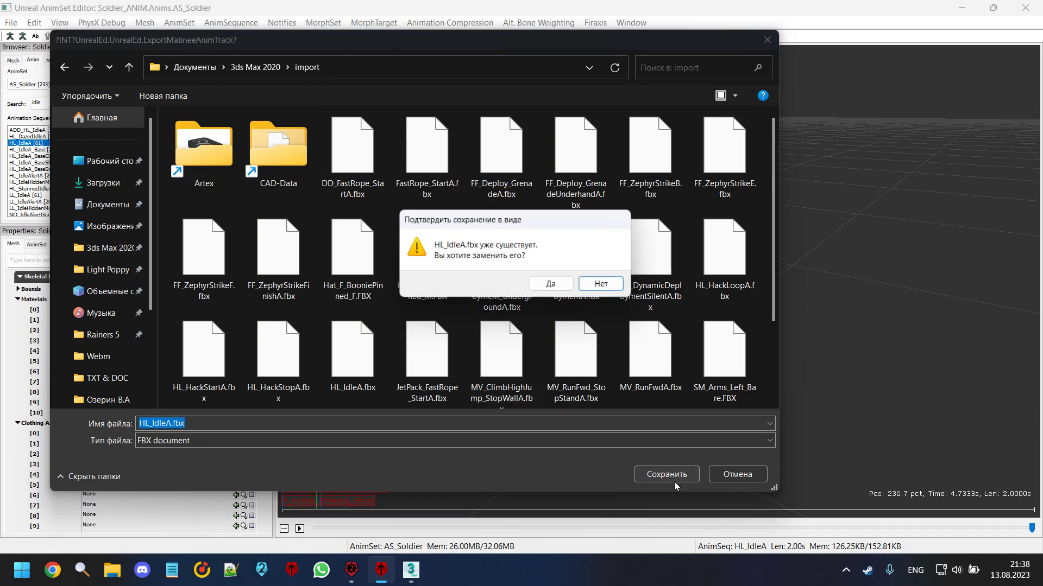
click(550, 283)
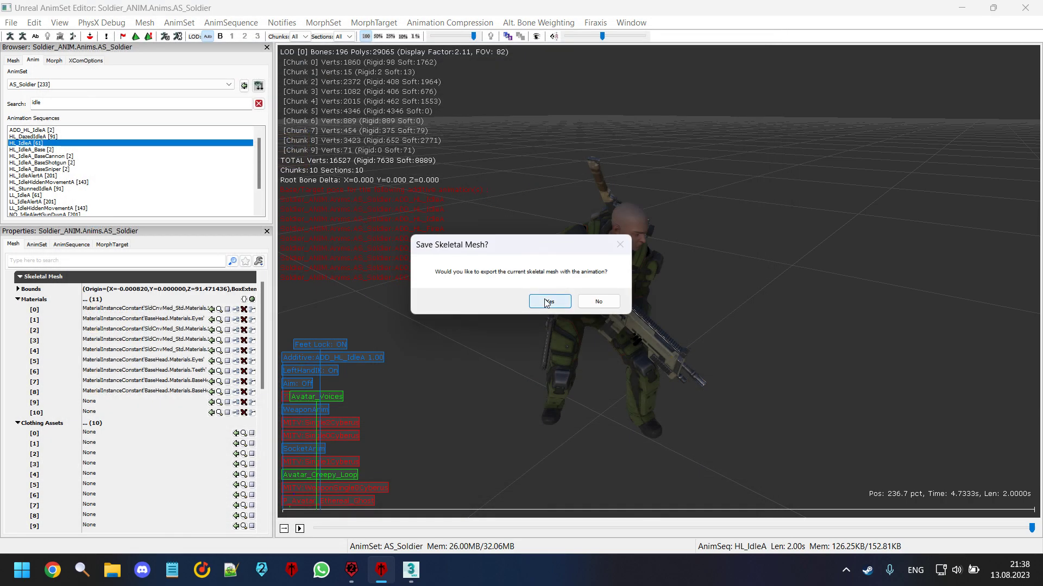
drag(511, 249, 711, 101)
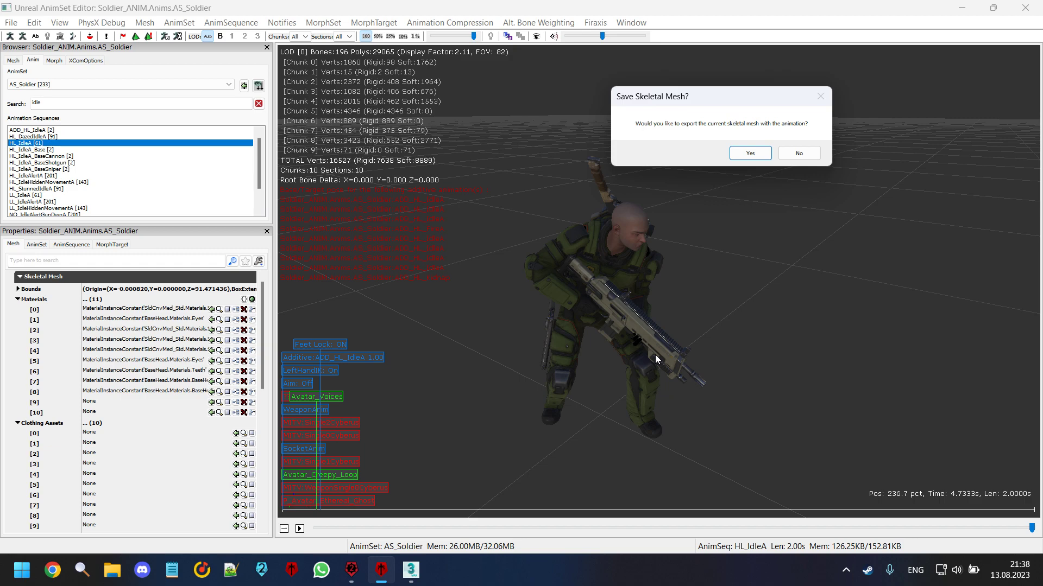
click(757, 150)
Switch to 3ds Max and choose HL_IdleA.fbx from the import folder as the file to import.
mouse_move(409, 565)
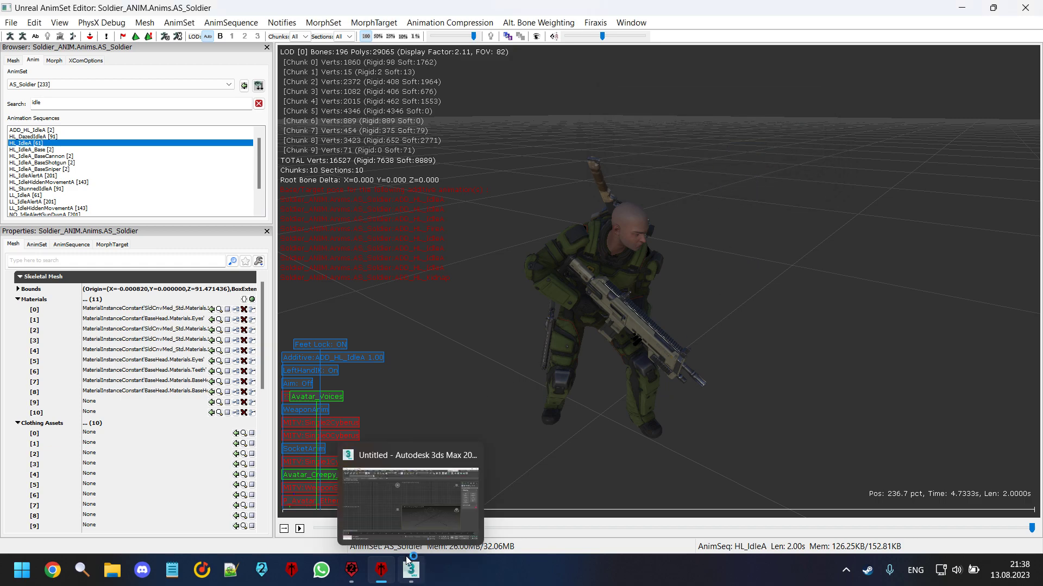
click(419, 492)
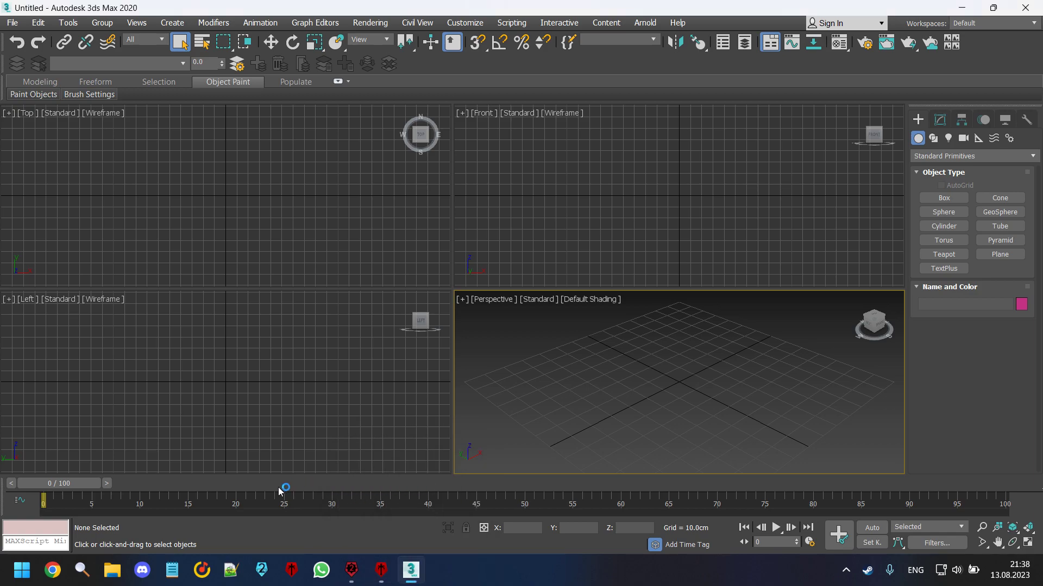
click(16, 24)
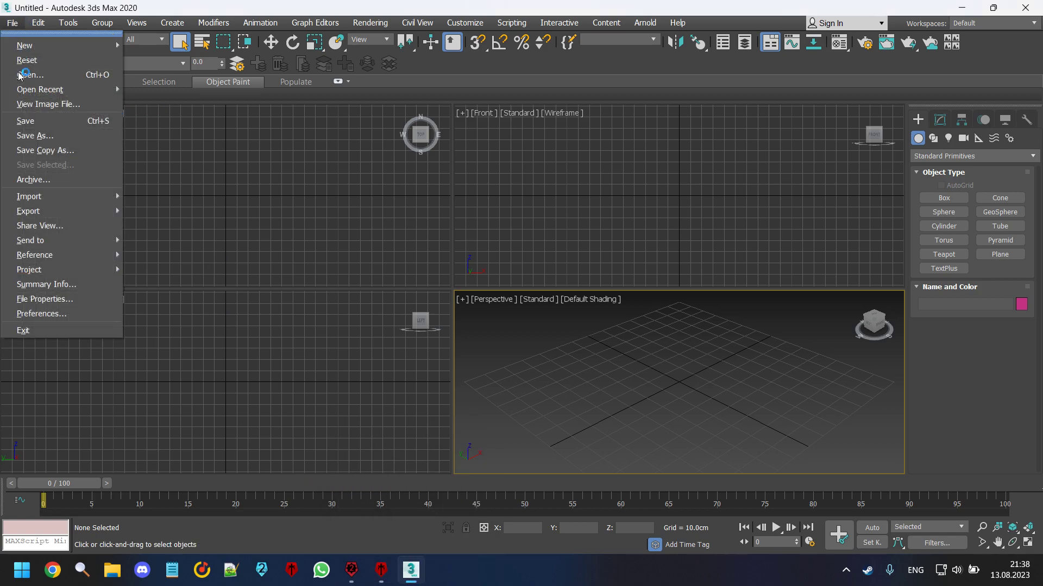
mouse_move(48, 196)
click(160, 199)
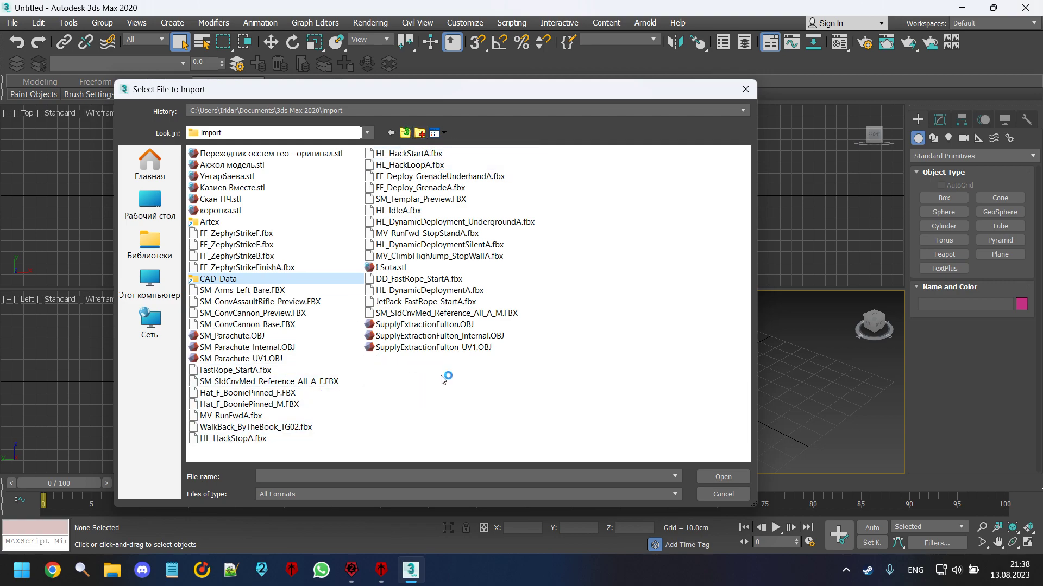
click(416, 212)
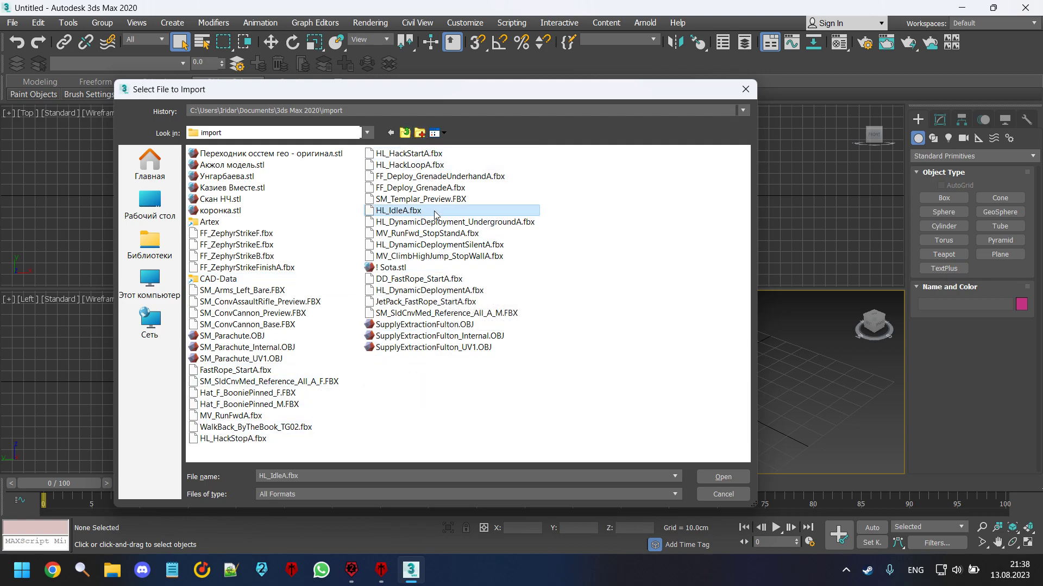
double_click(434, 215)
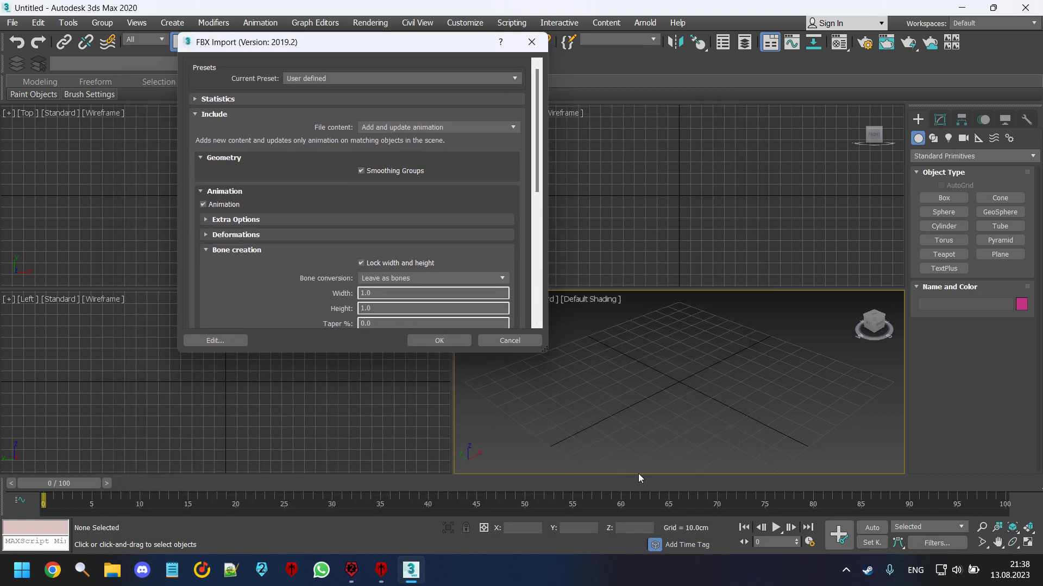
Import the FBX with Add and update animation as content, bones left as bones, and automatic units.
scroll(536, 157, down, 1)
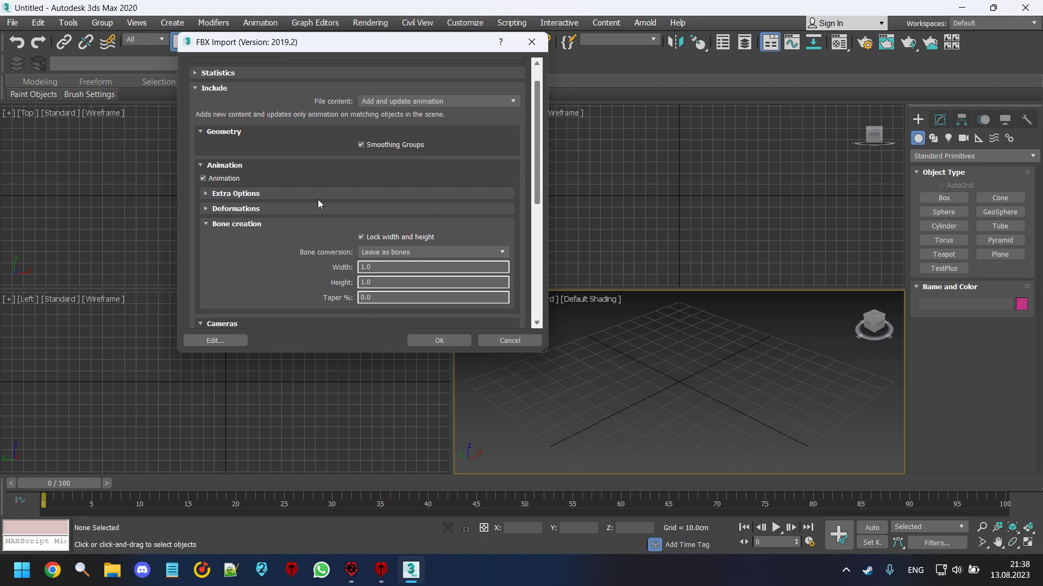
scroll(250, 222, down, 4)
scroll(273, 220, up, 2)
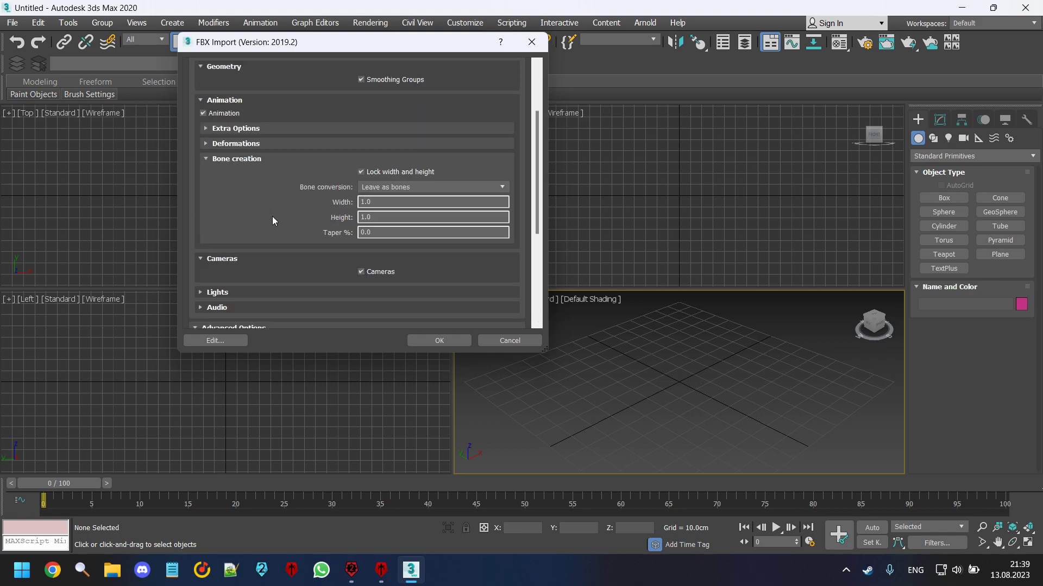
click(400, 187)
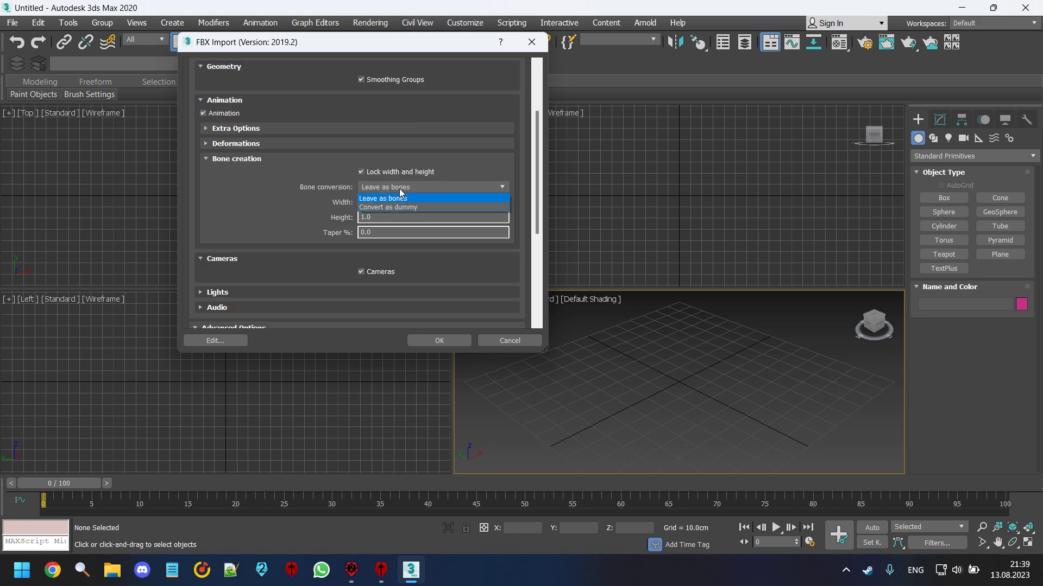
click(415, 197)
scroll(541, 158, up, 3)
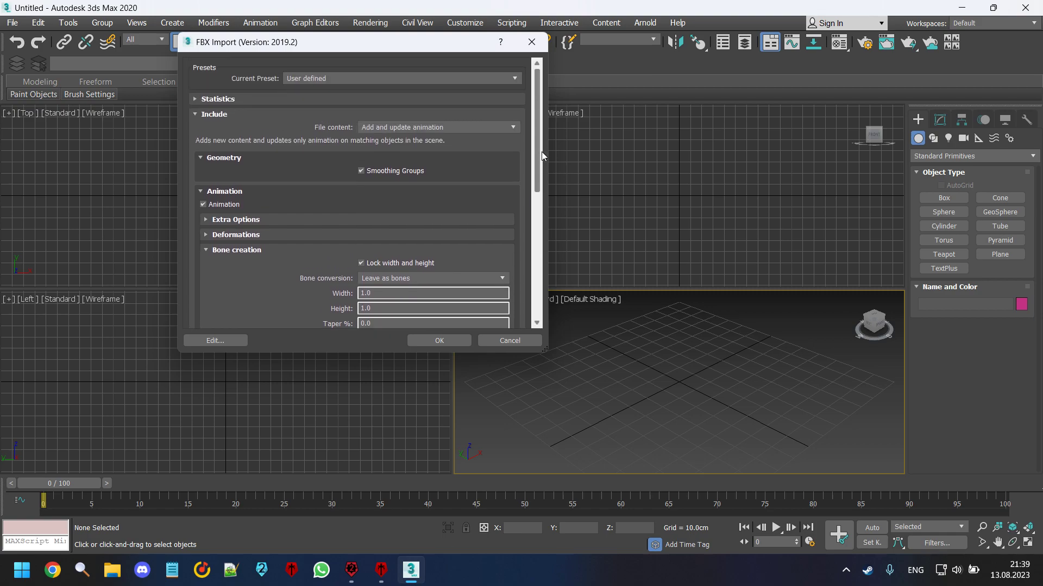
drag(542, 149, 546, 352)
scroll(243, 195, down, 5)
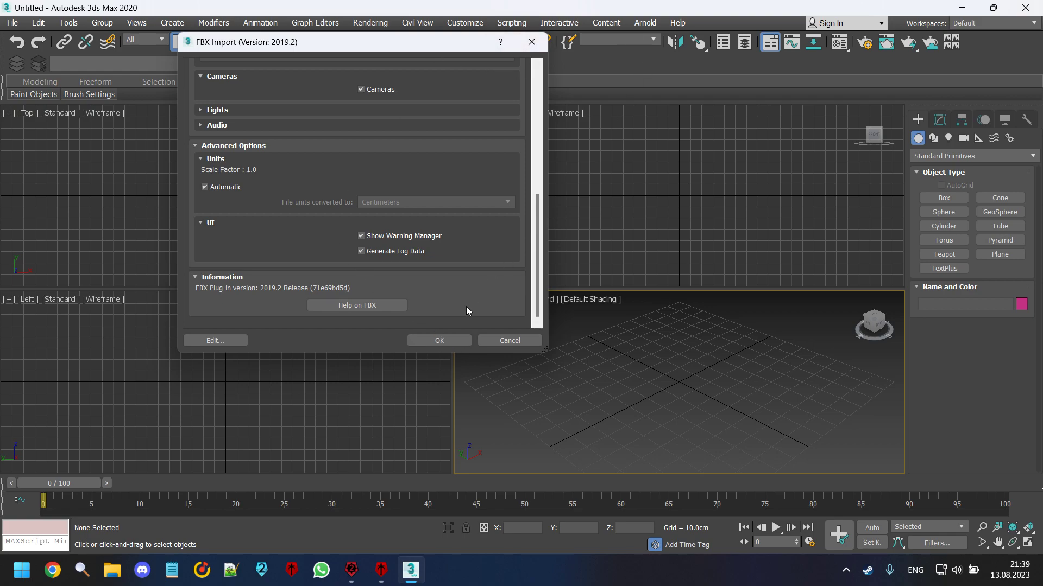
click(439, 341)
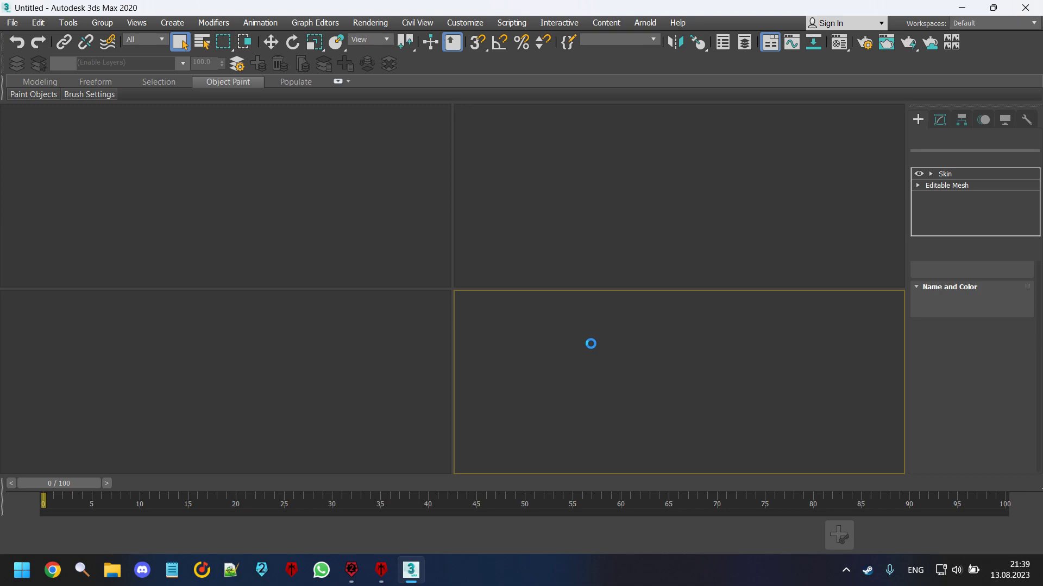
Deselect everything, maximize the Perspective viewport and turn the view to the soldier's front.
click(790, 376)
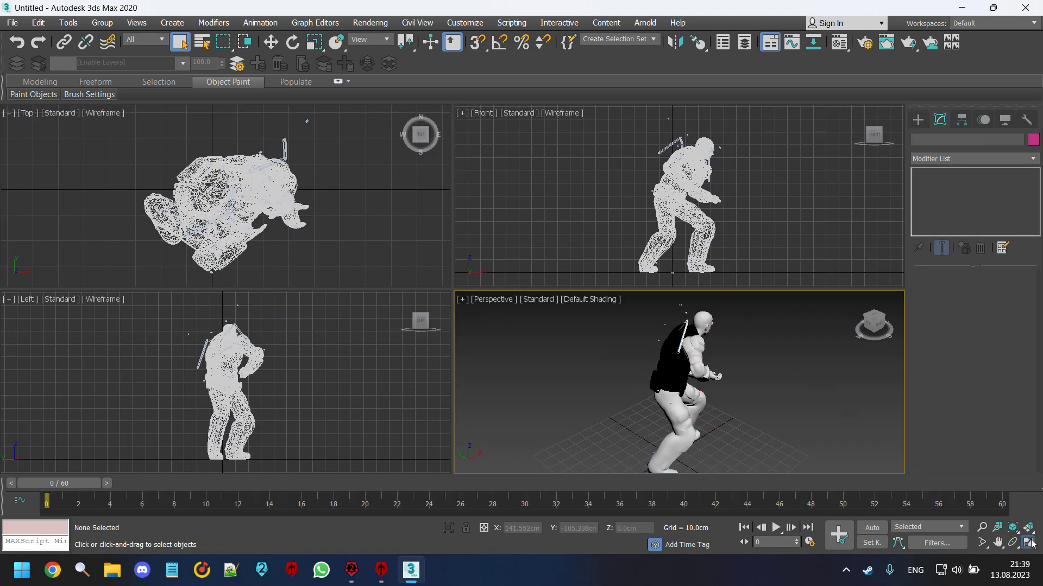
key(alt+w)
click(1013, 542)
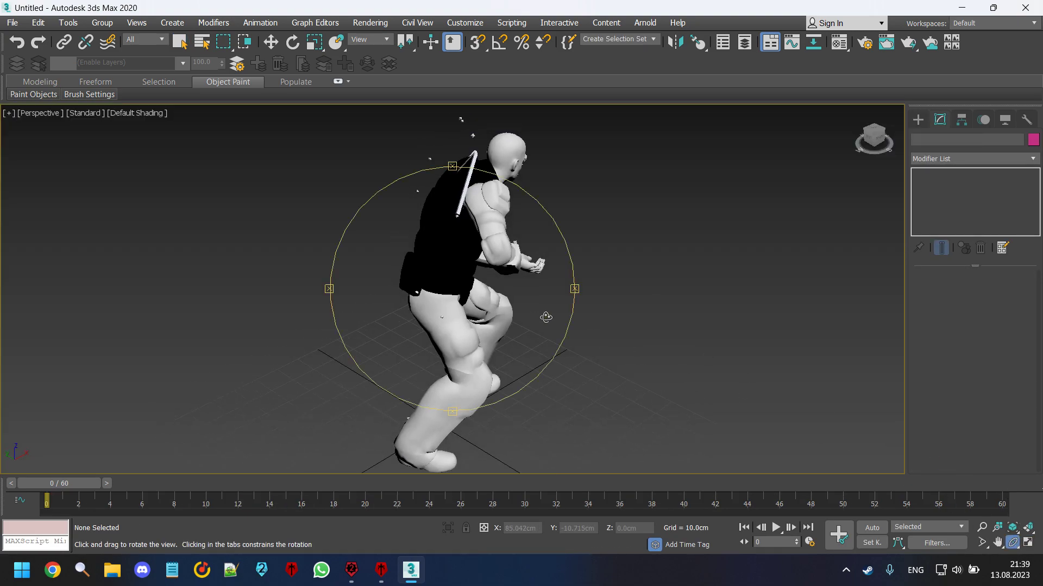
drag(526, 307, 463, 274)
middle_drag(463, 275, 490, 335)
right_click(490, 335)
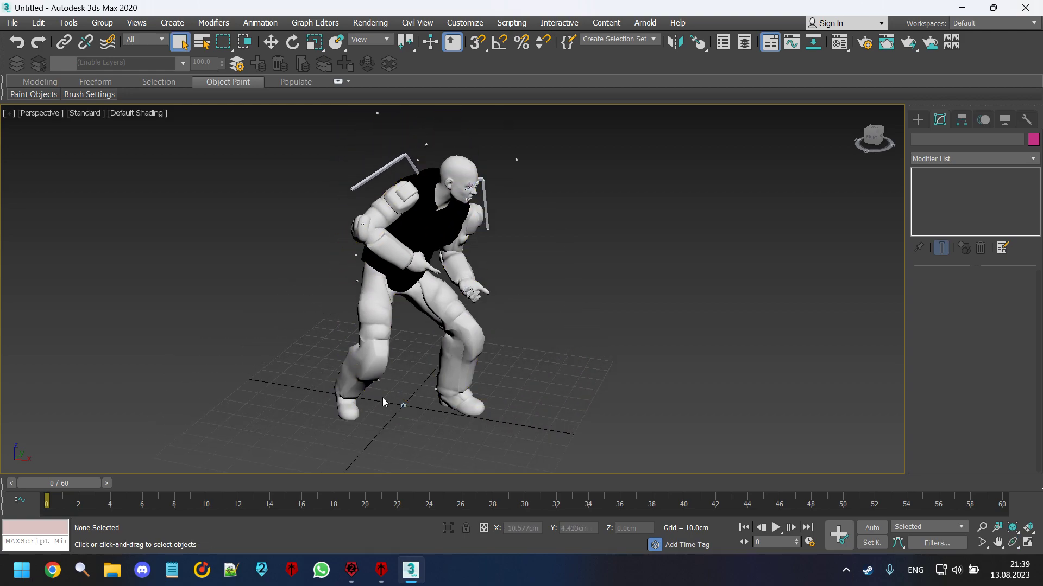
Select the BaseNode dummy at the origin, check its name and locate it in the scene's object hierarchy.
scroll(404, 421, up, 8)
click(396, 343)
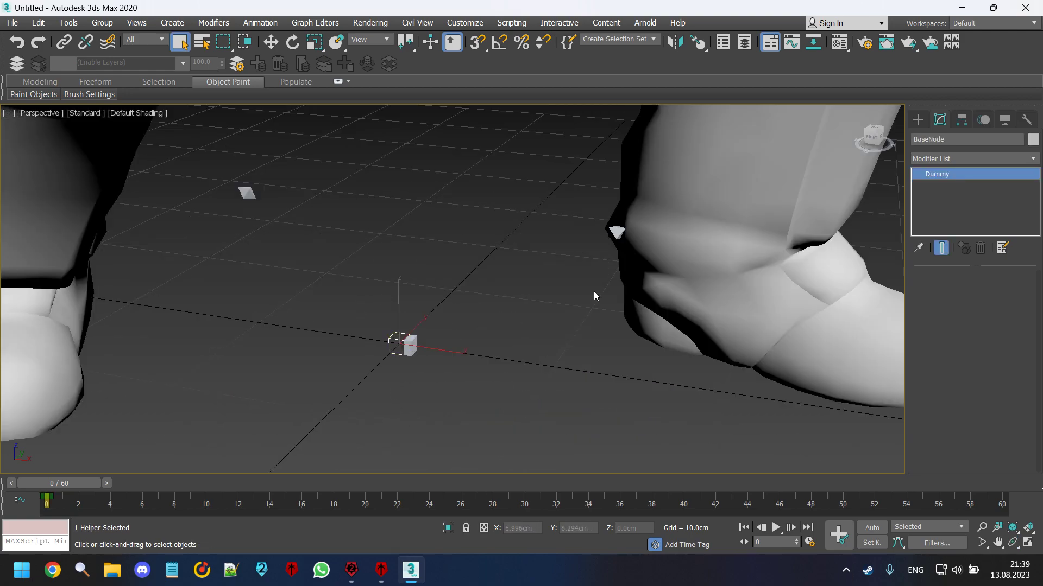
click(940, 139)
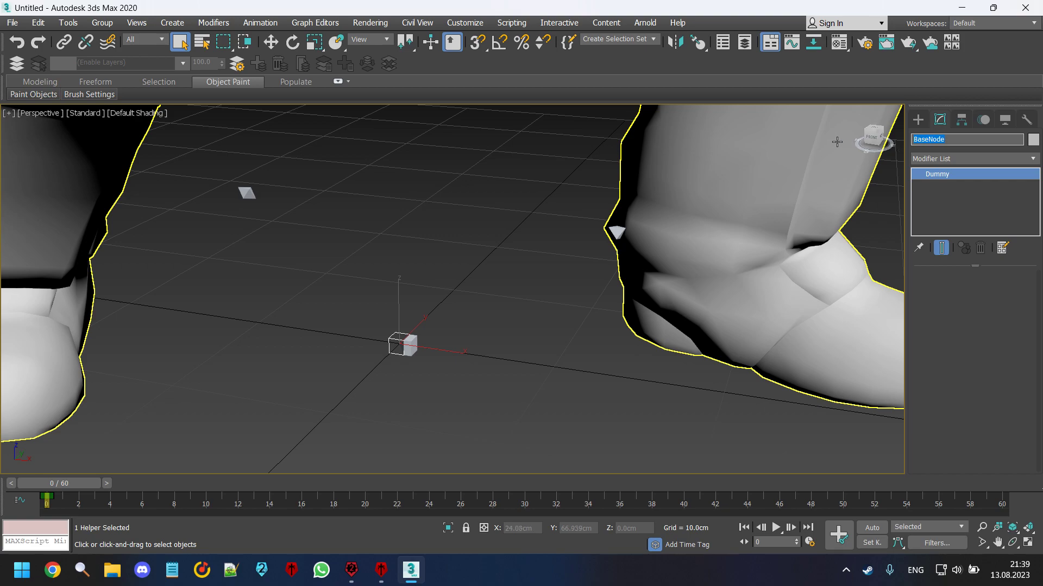
scroll(360, 281, down, 6)
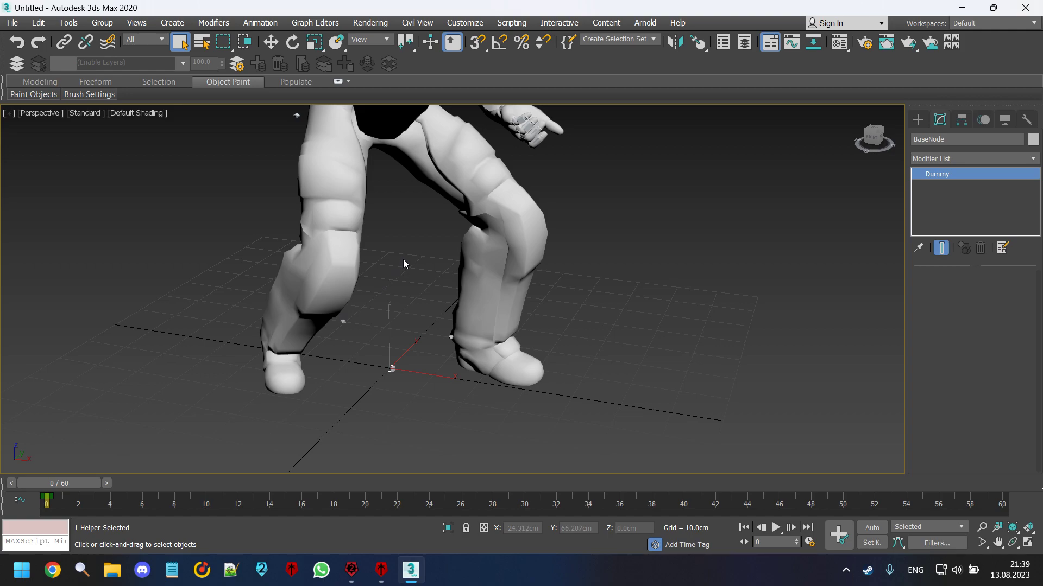
middle_drag(403, 264, 404, 329)
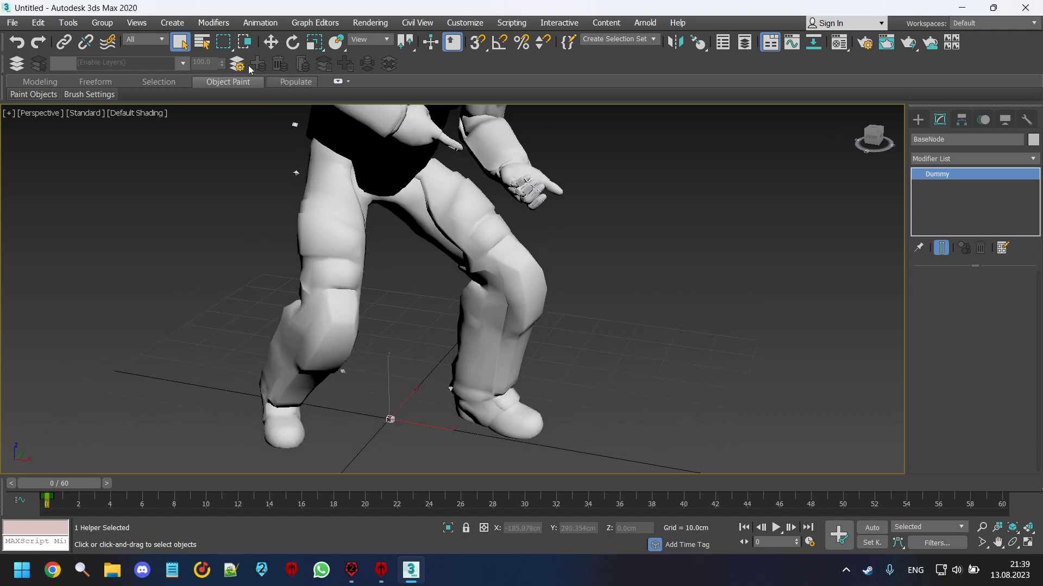
click(203, 44)
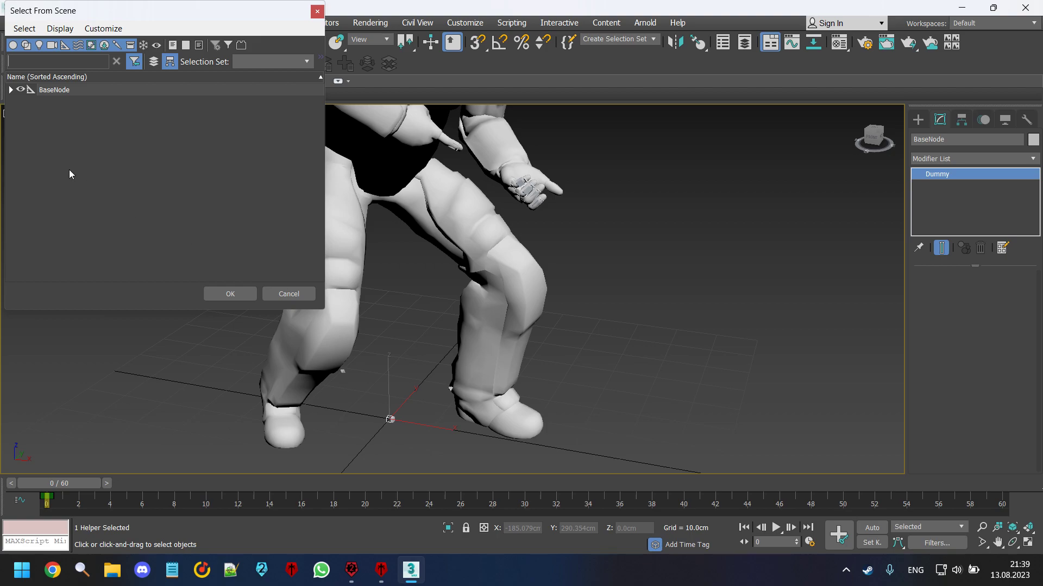
click(10, 90)
click(19, 101)
double_click(75, 96)
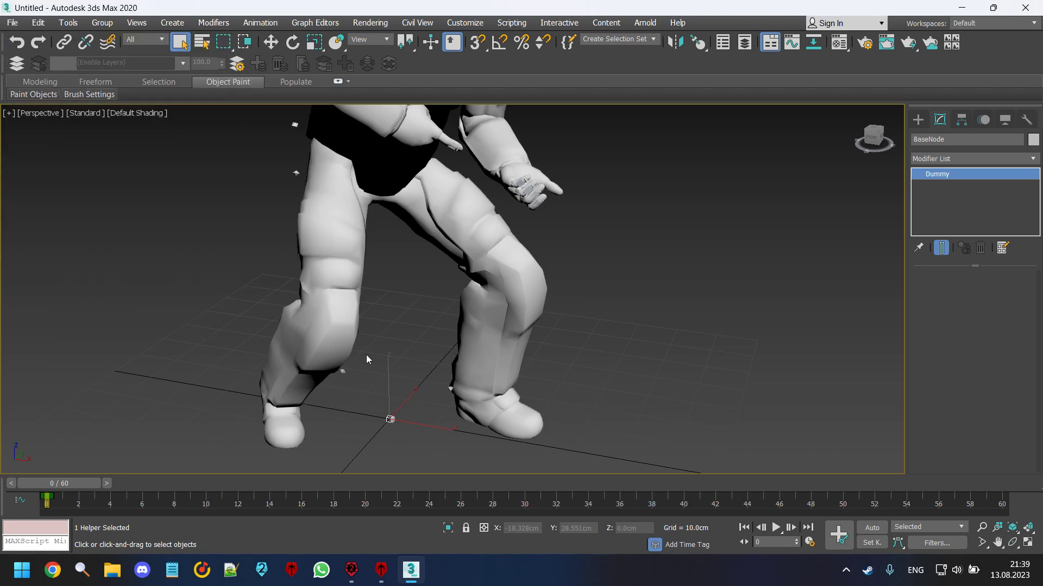
Deselect the dummy, frame the whole soldier, and hide the soldier's skinned mesh so that only the skeleton shows.
click(366, 360)
middle_drag(379, 376, 387, 352)
click(396, 395)
click(515, 377)
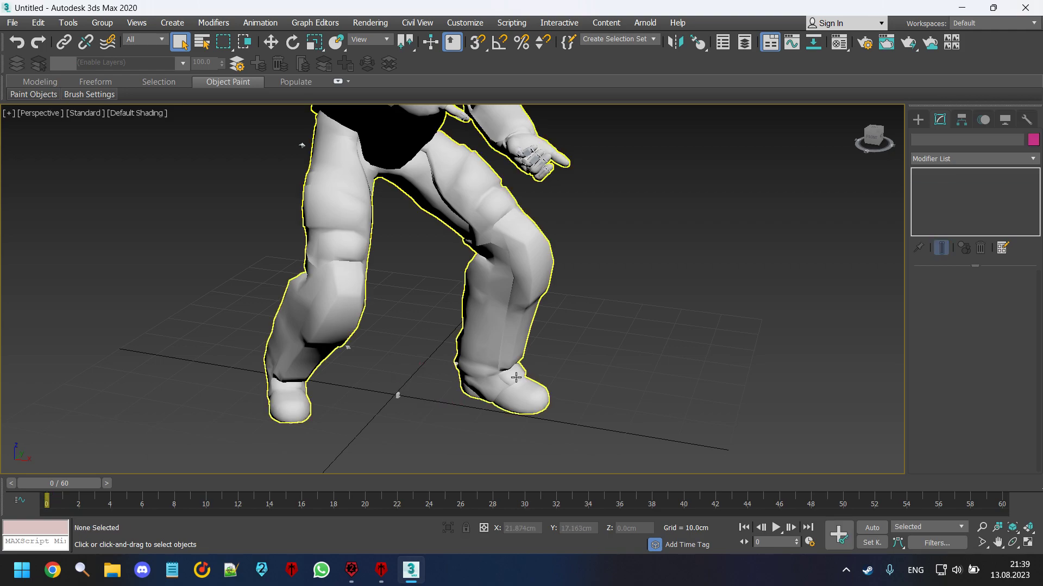
key(z)
click(521, 336)
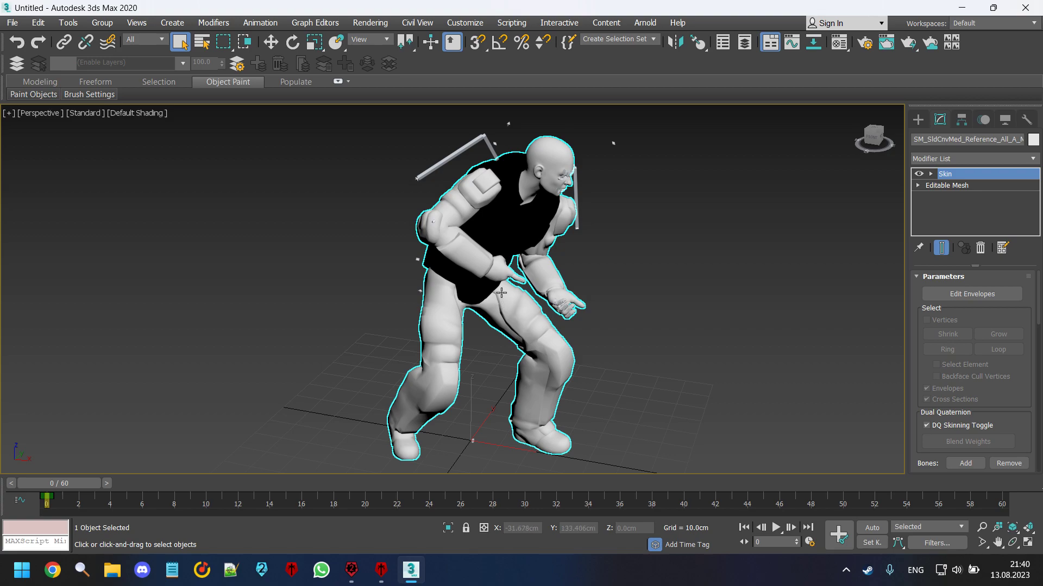
right_click(507, 242)
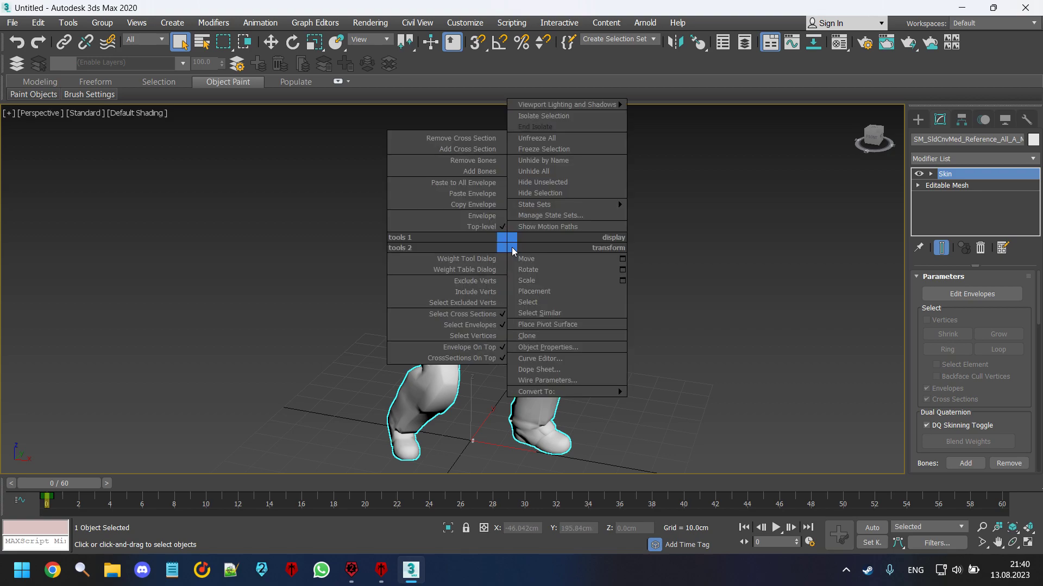
click(572, 194)
Select the RArm bone and rotate it to raise the soldier's right arm.
click(485, 200)
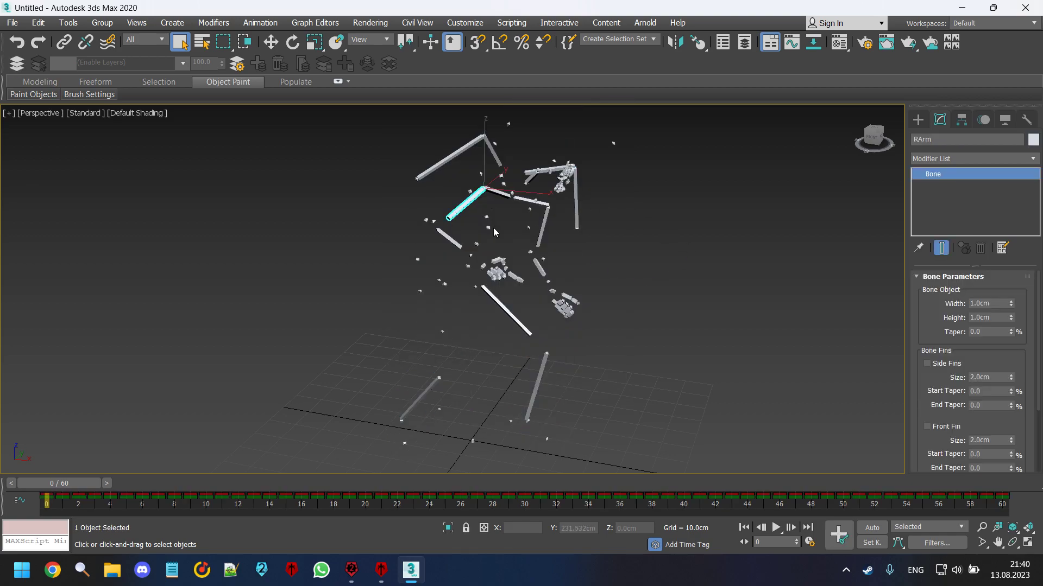
right_click(499, 236)
click(531, 263)
middle_drag(531, 263, 425, 303)
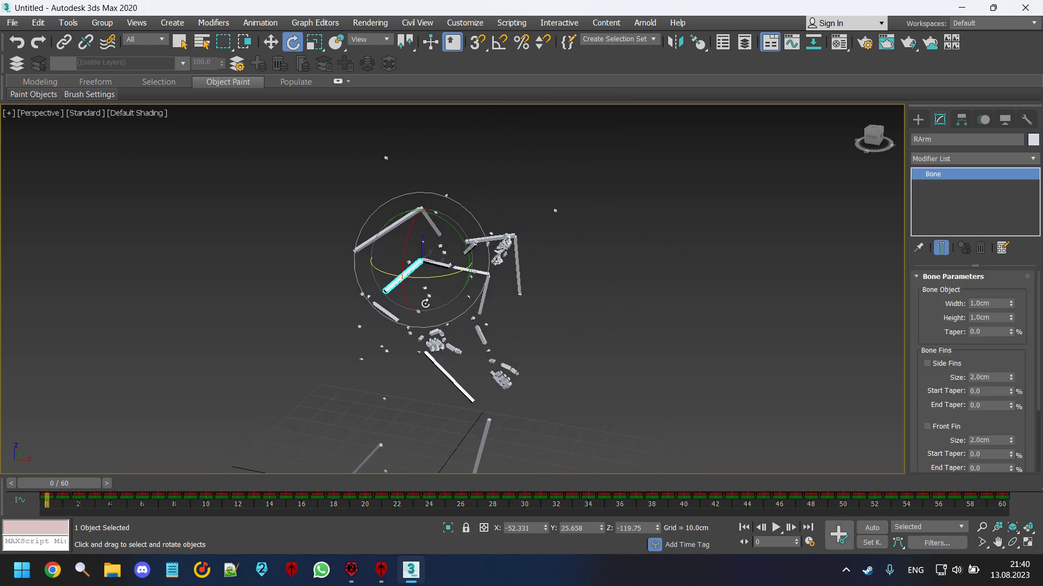
click(1012, 542)
drag(549, 306, 472, 294)
right_click(473, 293)
drag(439, 208, 611, 206)
Rotate the lShoulder bone to raise the left arm, and unhide the soldier's mesh.
click(547, 274)
click(517, 278)
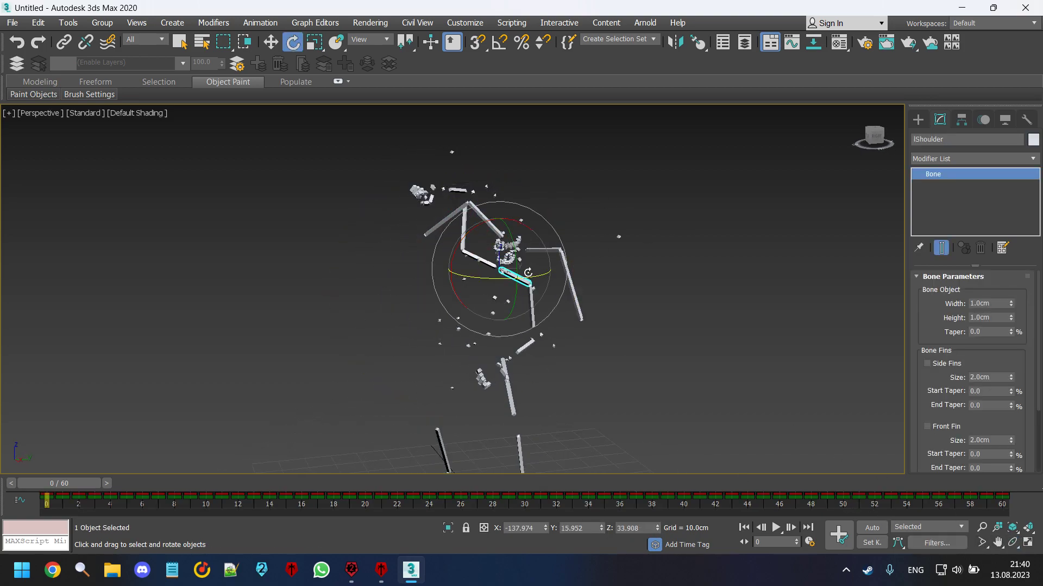
drag(480, 223, 494, 201)
click(677, 333)
right_click(697, 342)
click(701, 293)
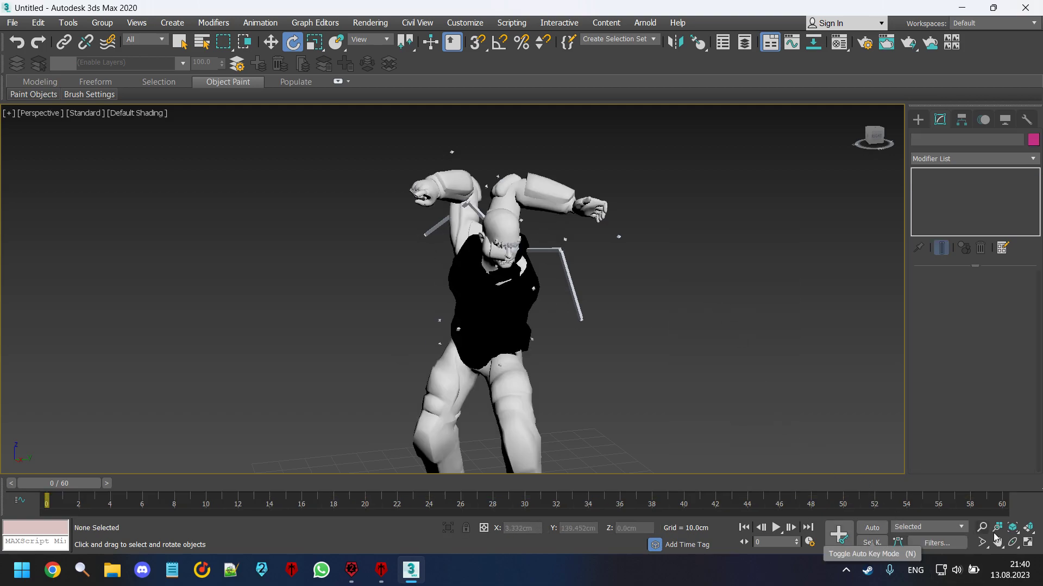
Play the animation to check how the soldier moves with the rotated bones, stopping at frame 51.
click(776, 528)
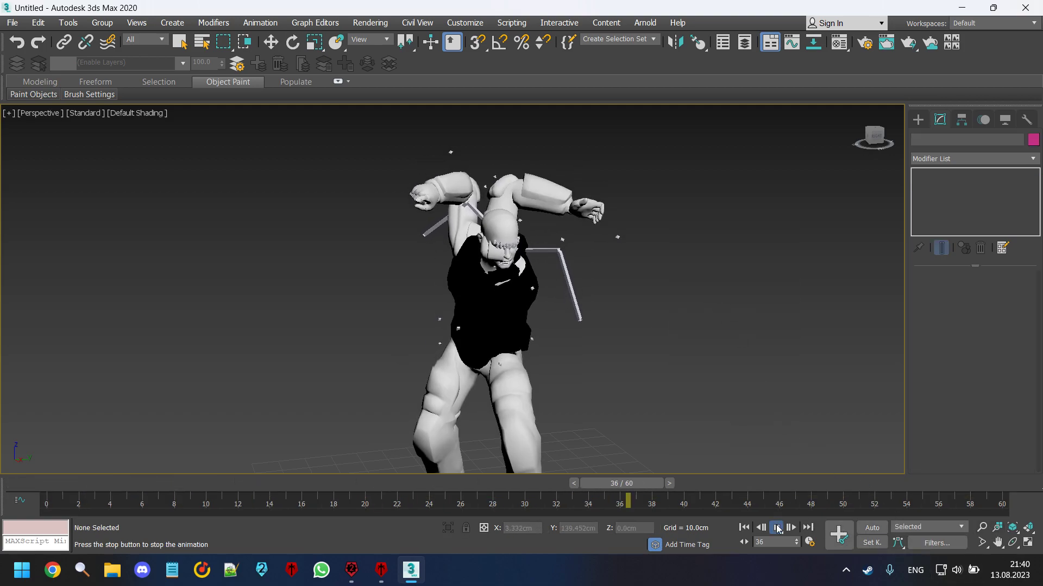
click(778, 530)
key(e)
middle_drag(519, 397, 547, 362)
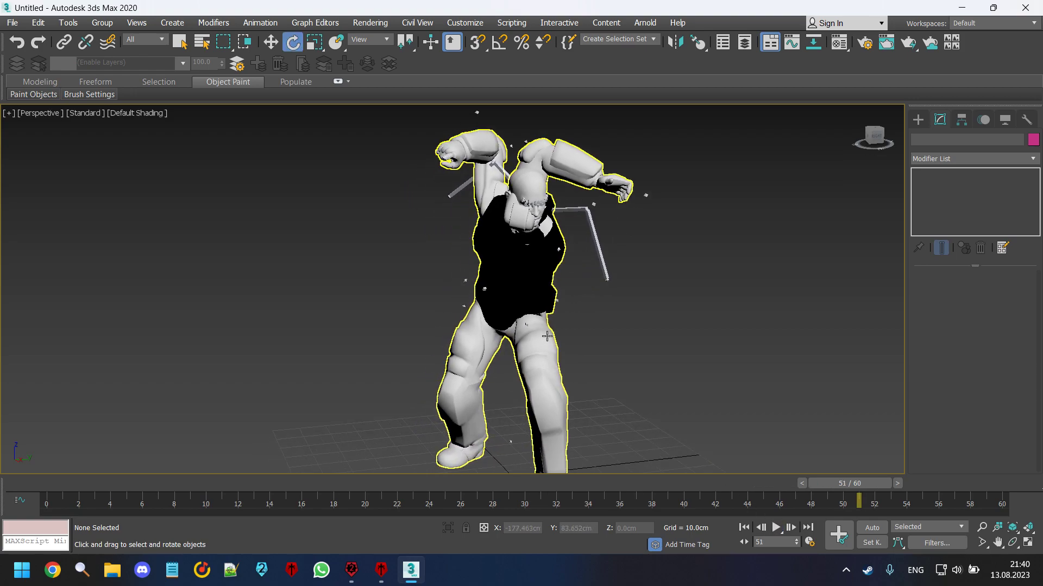
Select the soldier's mesh at frame 51 and hide it again.
click(547, 362)
scroll(577, 330, down, 3)
middle_drag(636, 364, 554, 344)
right_click(464, 261)
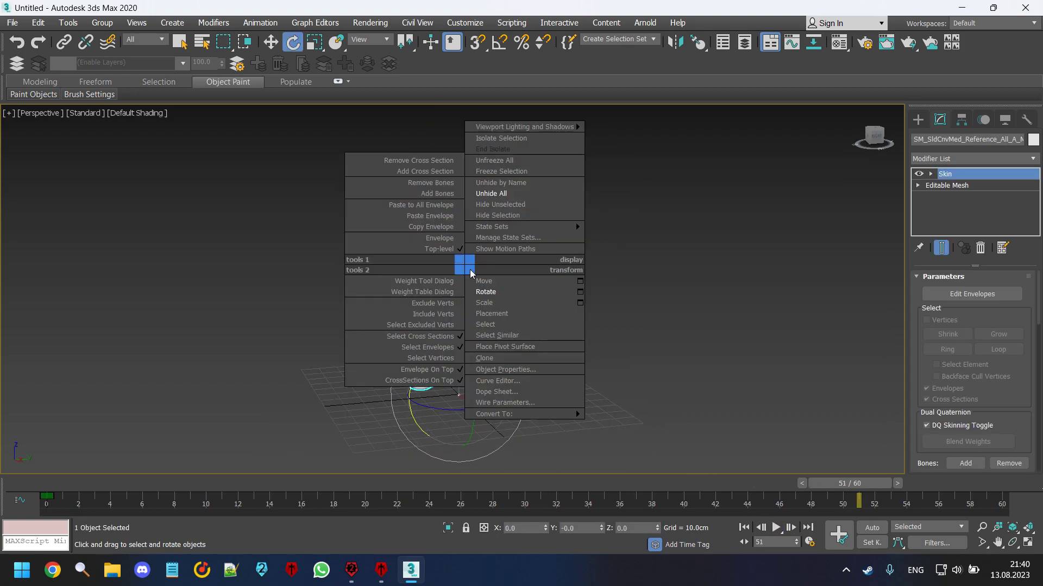
click(522, 214)
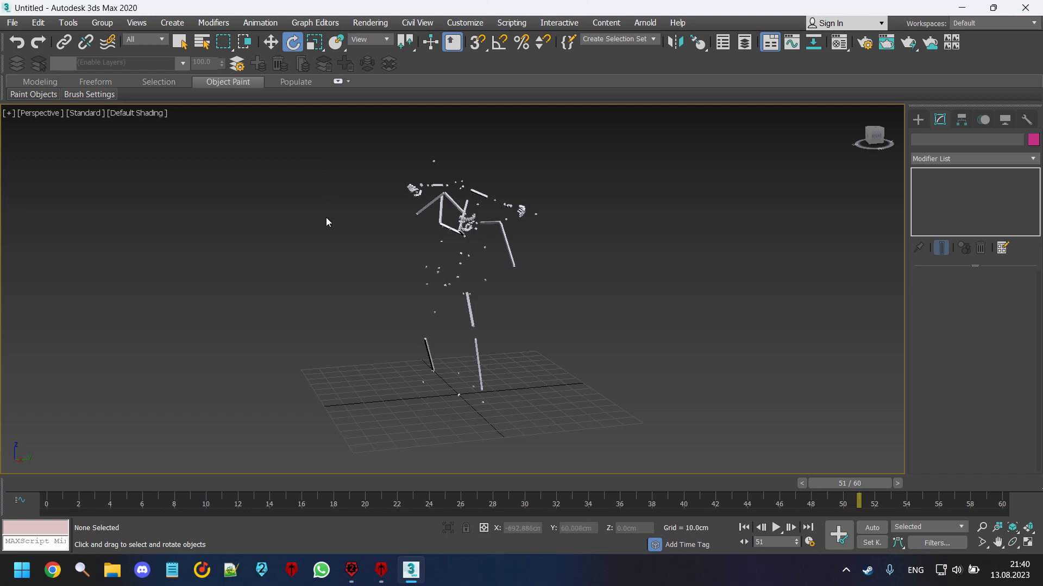
Select all of the skeleton's bones and helper nodes together, and unhide the soldier's mesh.
scroll(312, 212, down, 2)
middle_drag(312, 212, 285, 222)
right_click(469, 274)
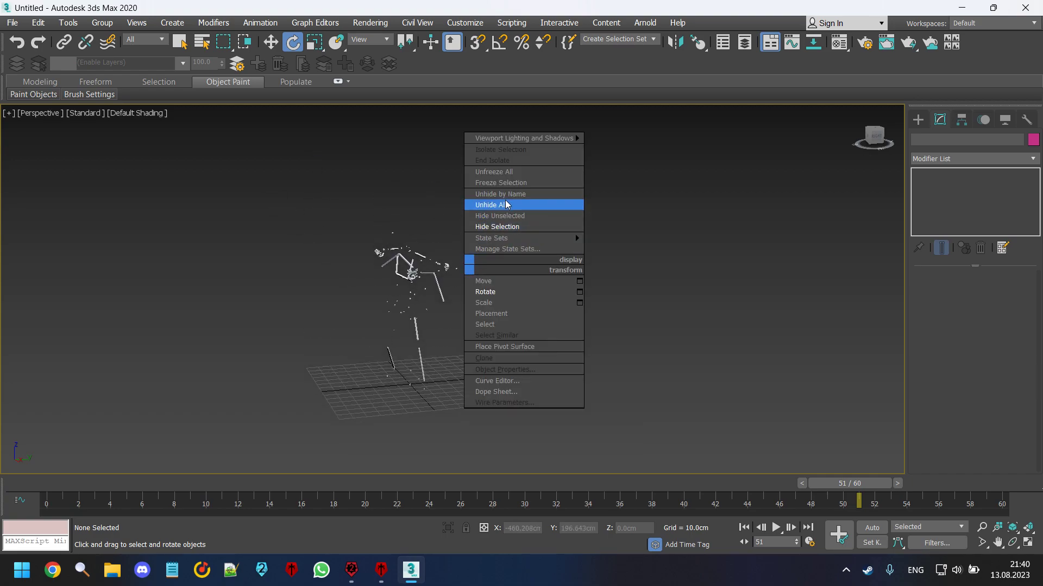
drag(375, 310, 612, 466)
right_click(464, 333)
scroll(420, 340, up, 5)
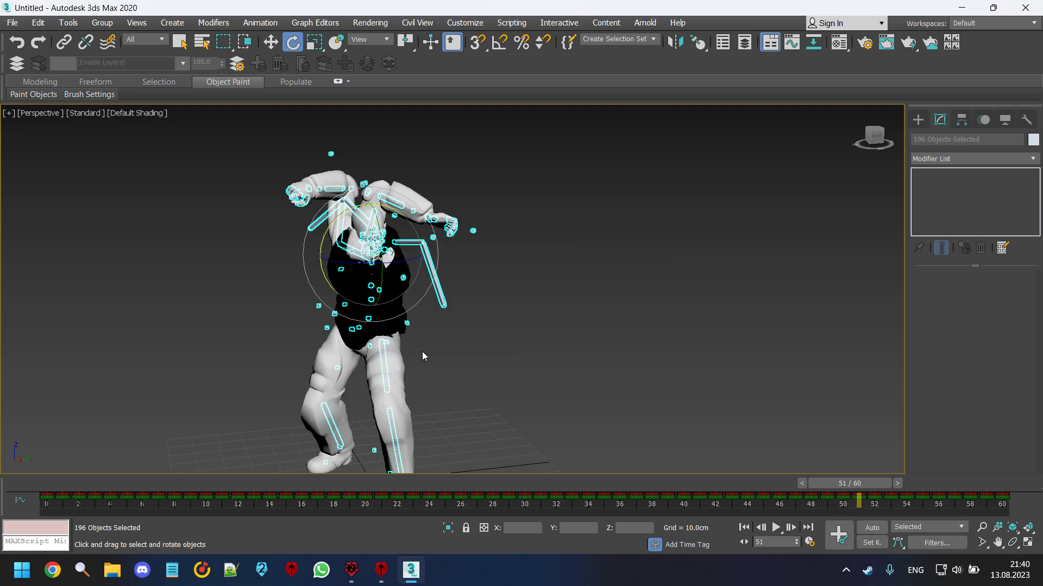
Hide the soldier's mesh and select all of the skeleton's remaining bones and helper nodes.
click(469, 322)
right_click(469, 322)
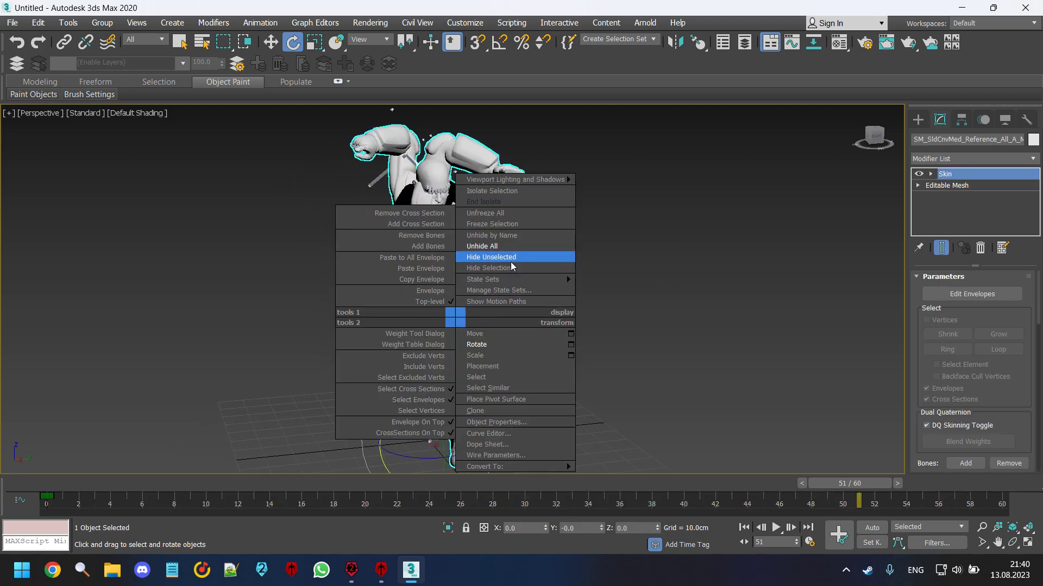
click(488, 269)
drag(307, 139, 833, 476)
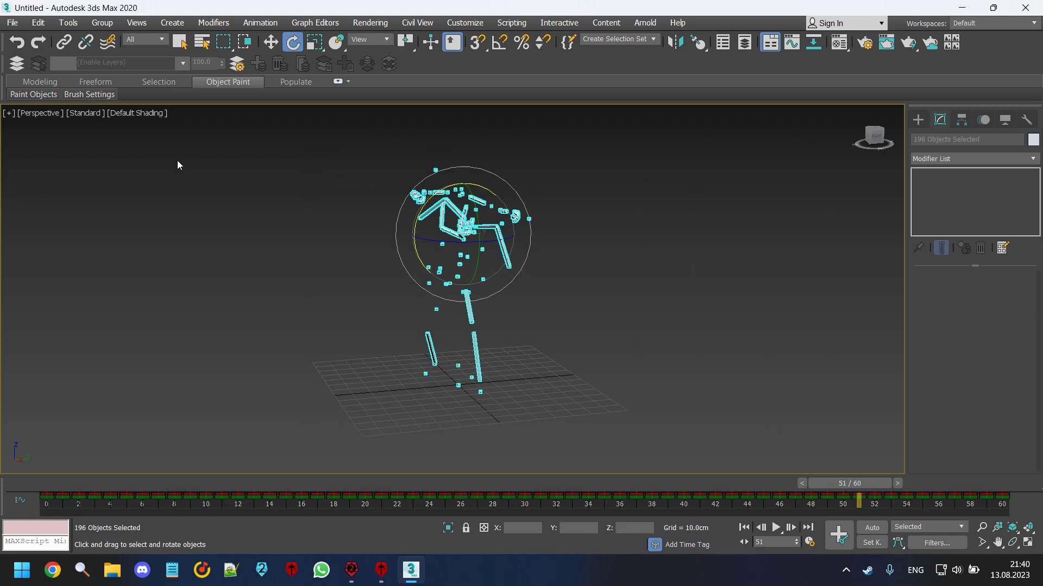
Start exporting the selected skeleton nodes as an FBX file named HL_IdleA in the export folder.
click(12, 22)
mouse_move(41, 216)
click(152, 211)
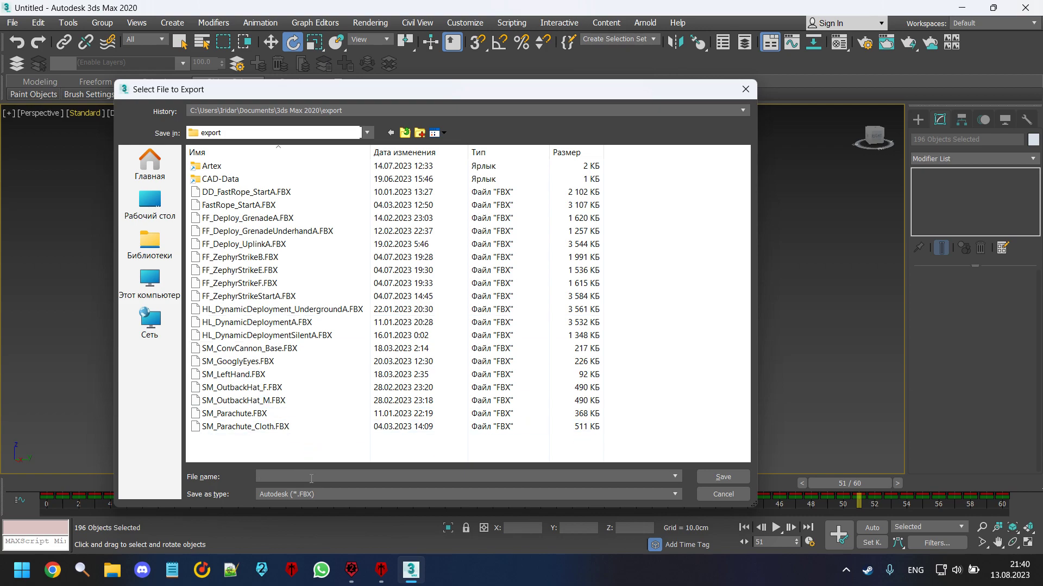
text(HL_IdleA)
click(722, 476)
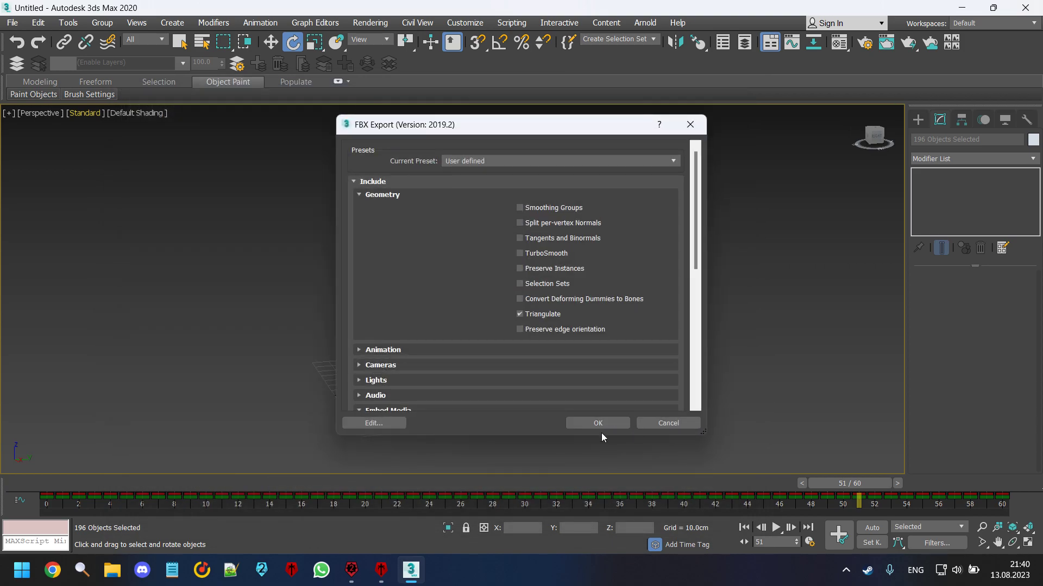
Review the FBX export options, keep the file version at FBX 2016/2017, and run the export.
drag(698, 225, 708, 356)
mouse_move(708, 358)
mouse_down()
mouse_move(709, 307)
mouse_move(706, 375)
mouse_up()
click(574, 321)
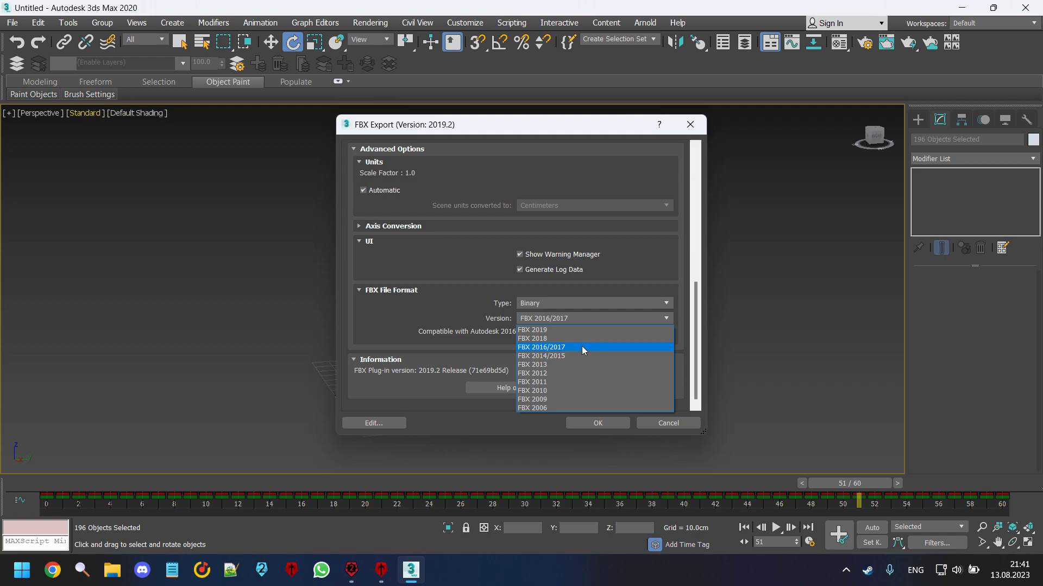
click(588, 316)
drag(690, 299, 689, 238)
scroll(644, 306, up, 2)
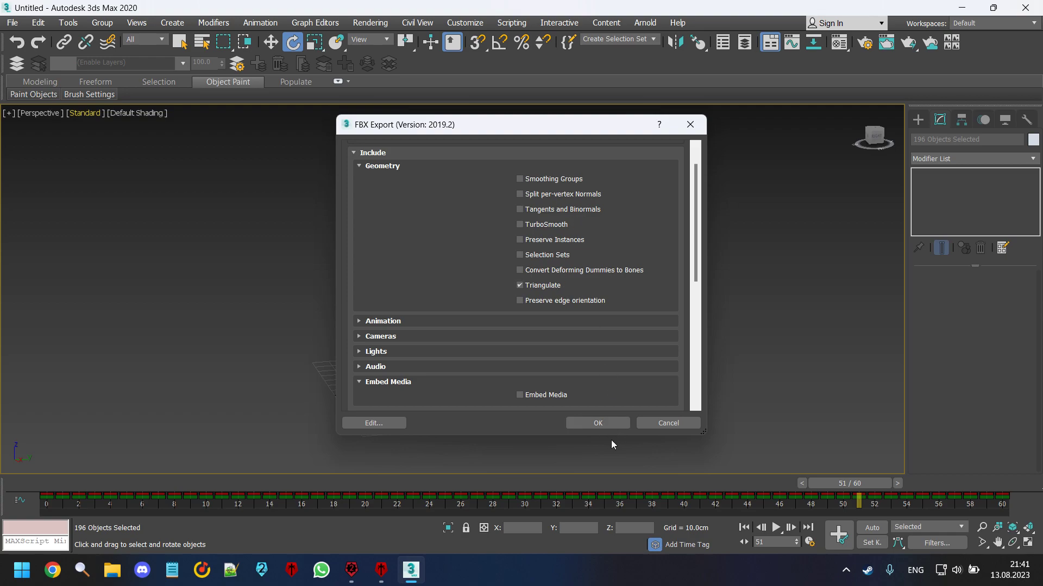
click(603, 423)
key(q)
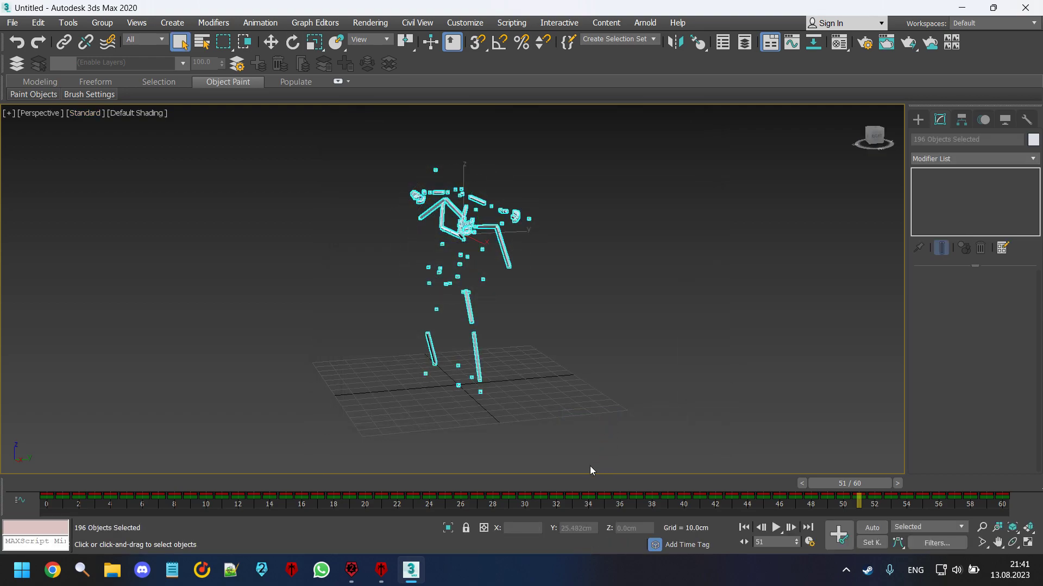
Switch to the Unreal Editor, closing its AnimSet Editor, and clear the Content Browser's search text and filters.
click(381, 568)
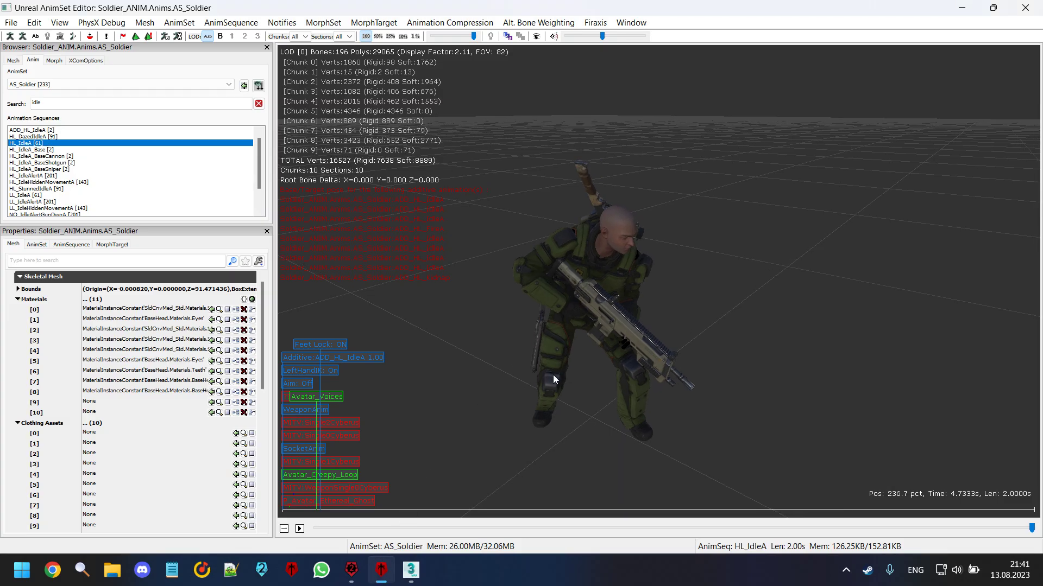
click(1025, 8)
scroll(618, 353, up, 1)
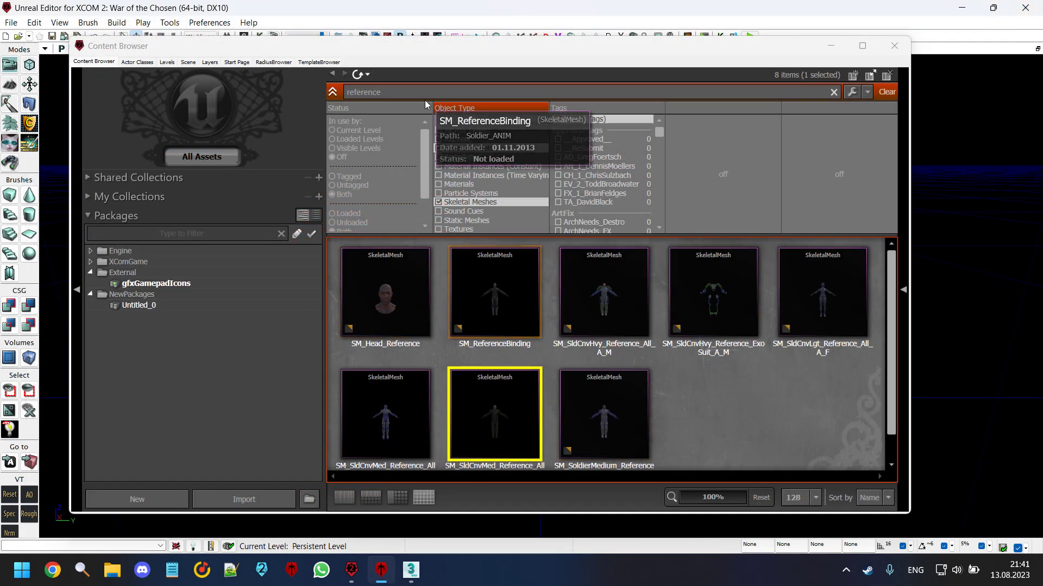
click(474, 149)
click(504, 148)
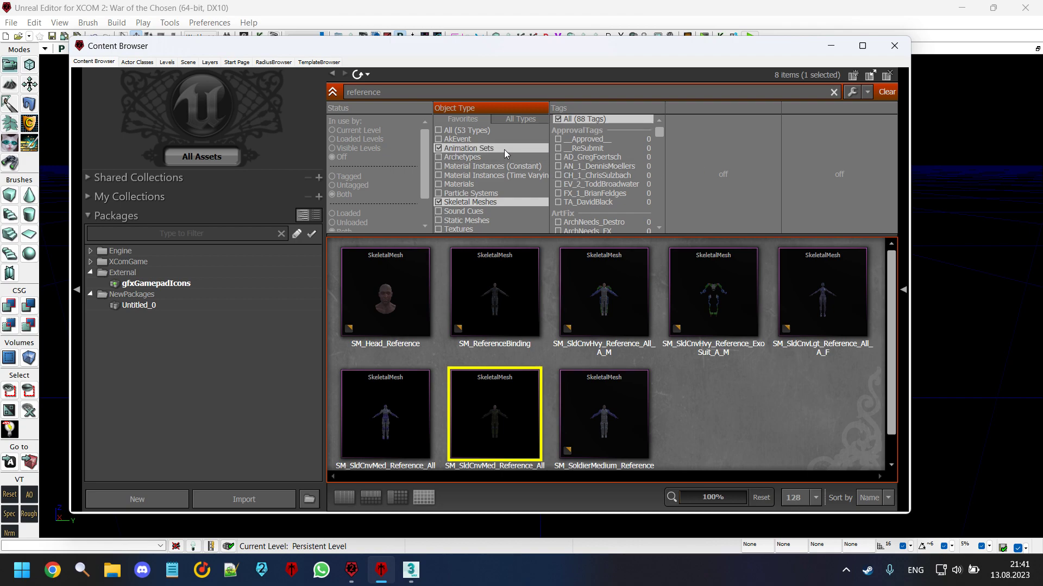
click(885, 92)
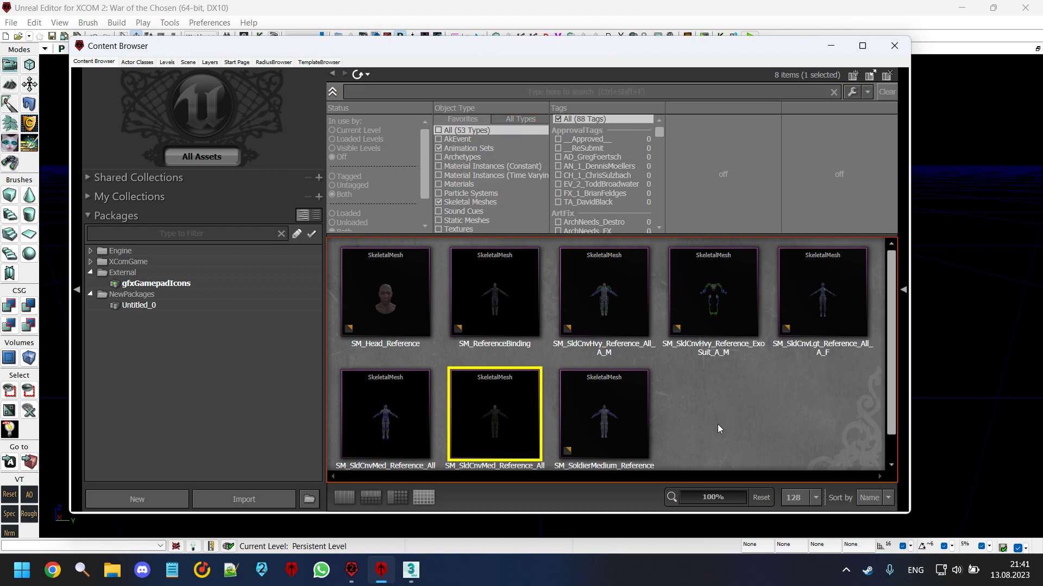
Start a new AnimSet in the Content Browser and set its package to IRITestPackage.
right_click(655, 368)
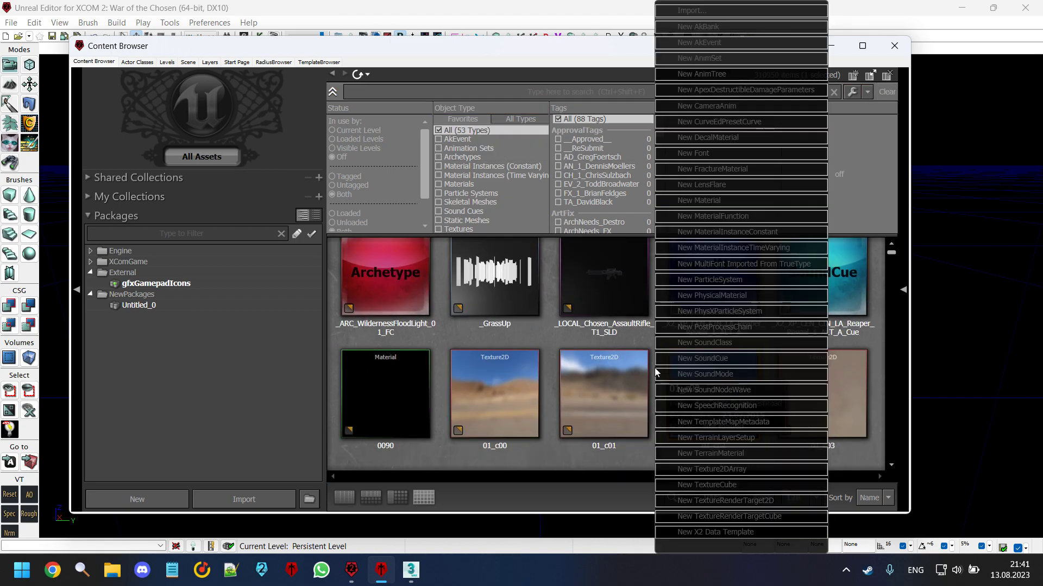
right_click(641, 334)
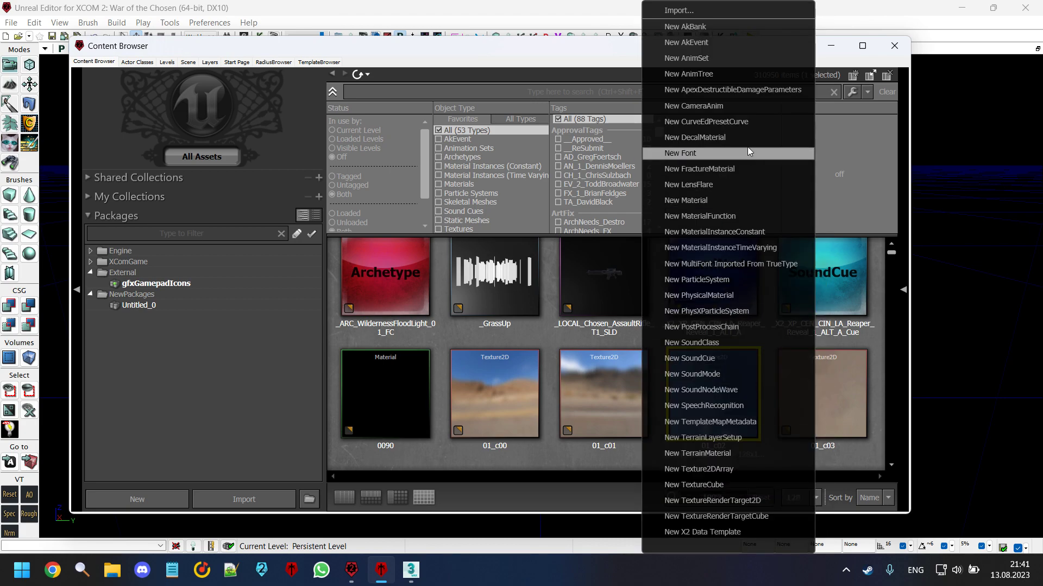
click(730, 64)
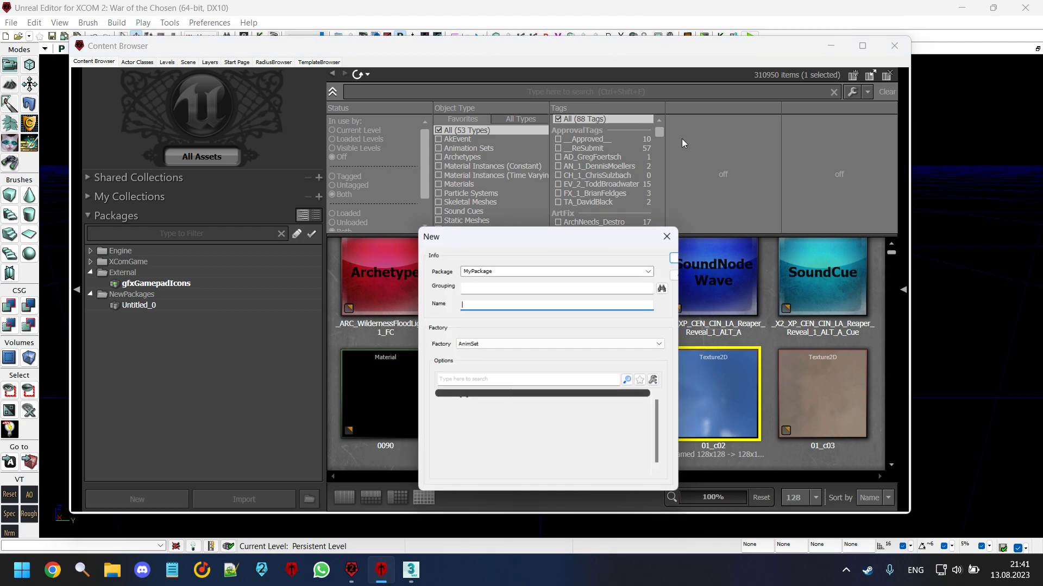
click(538, 271)
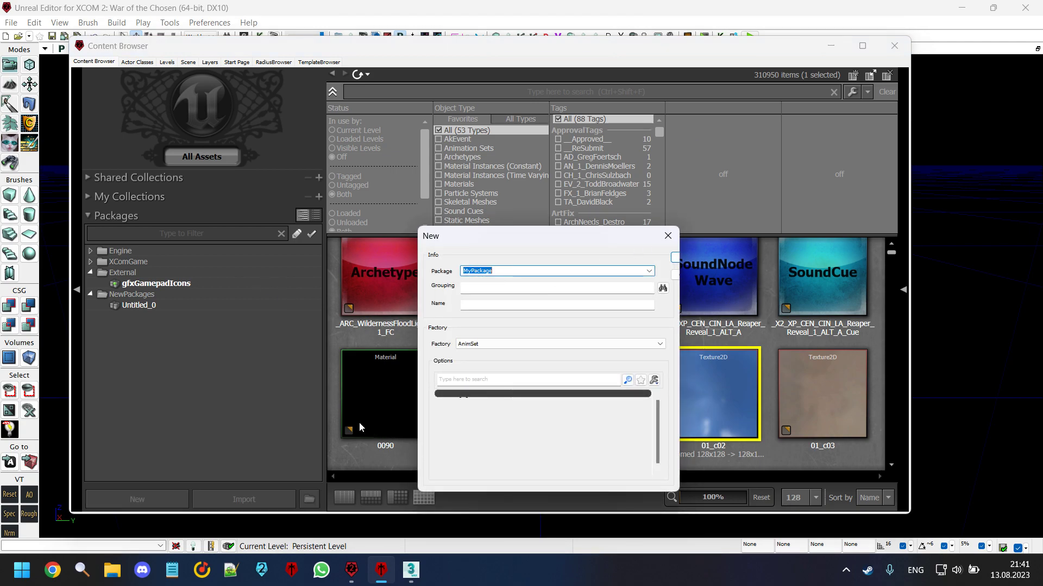
text(IRITest)
key(ctrl+a)
key(ctrl+x)
key(ctrl+z)
drag(537, 274, 412, 272)
click(531, 271)
Set the new AnimSet's grouping to Anim and its name to AS_Soldier, and create it.
click(511, 286)
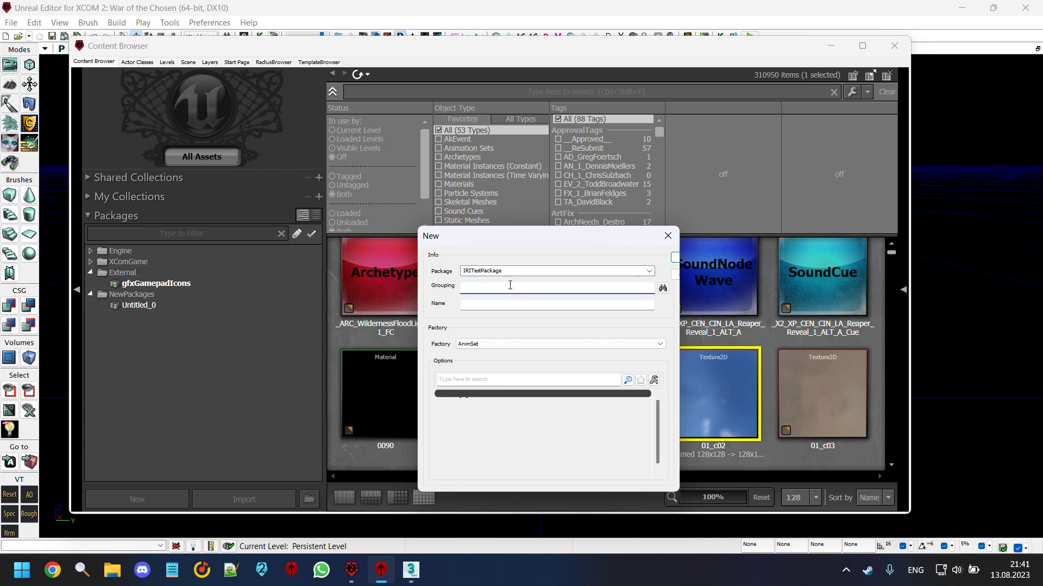
text(Anim)
click(499, 305)
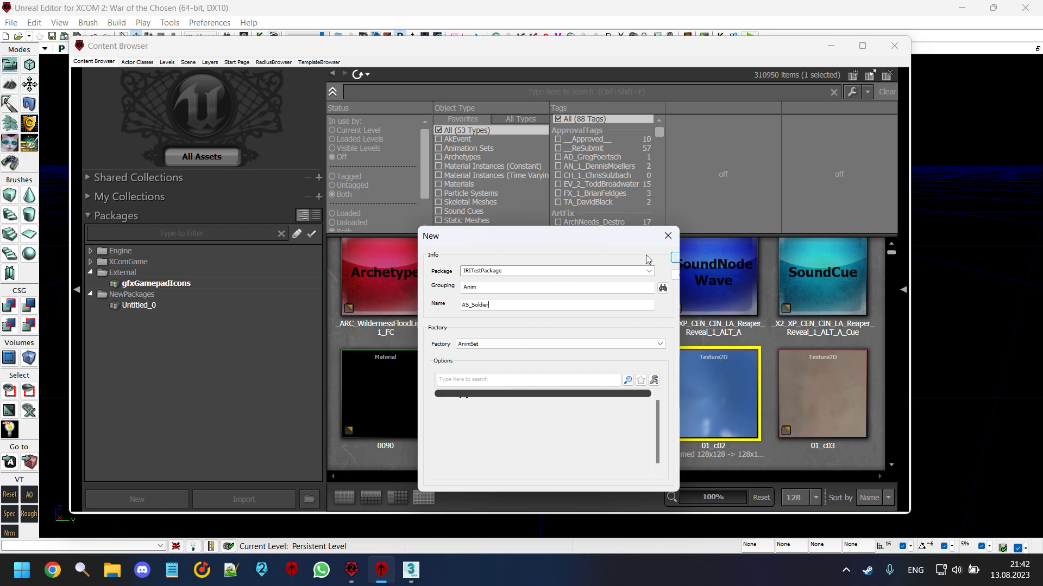
key(Return)
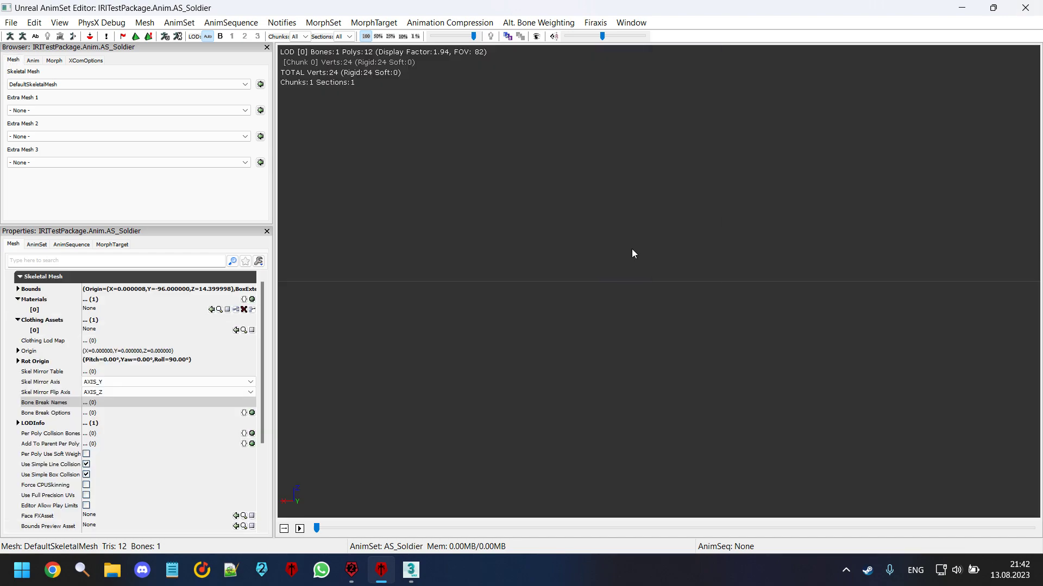
Search all assets in the Content Browser for "refere", filtered to Skeletal Meshes only.
middle_drag(569, 239, 605, 221)
mouse_move(605, 222)
mouse_down()
mouse_move(659, 276)
mouse_move(617, 219)
mouse_up()
drag(449, 5, 543, 13)
click(818, 307)
click(428, 91)
text(refere)
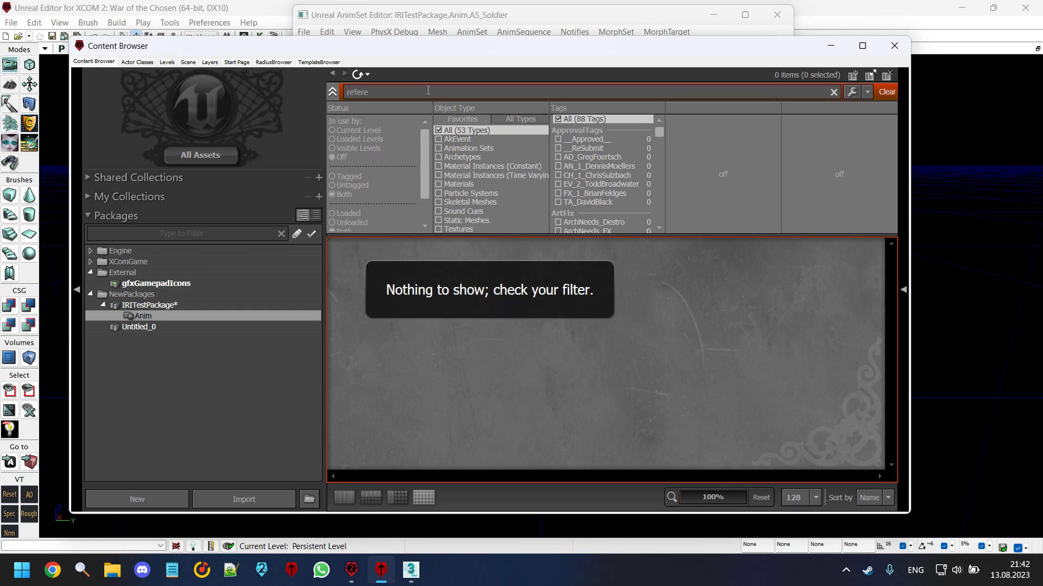
click(466, 148)
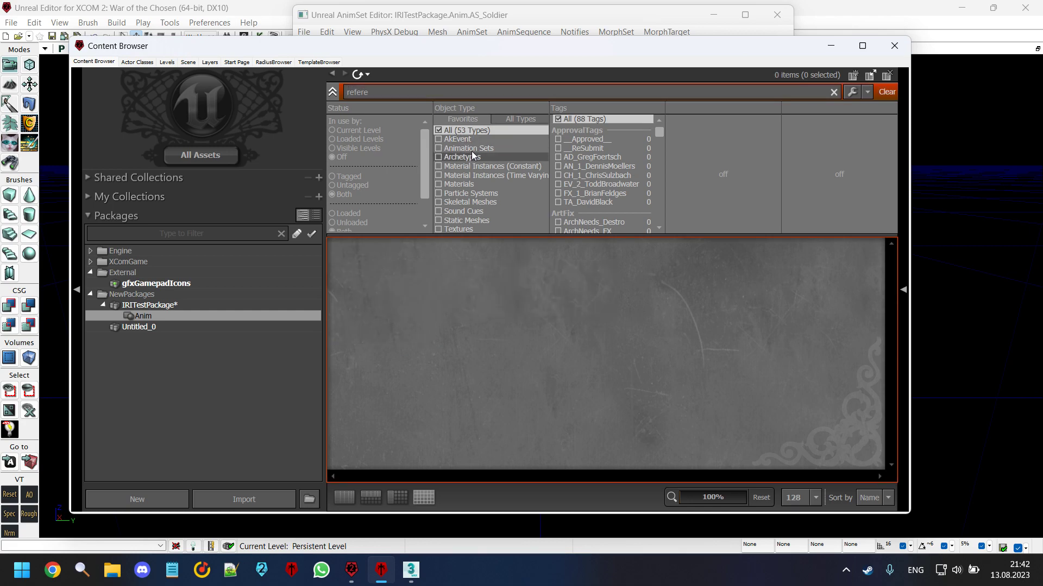
click(478, 202)
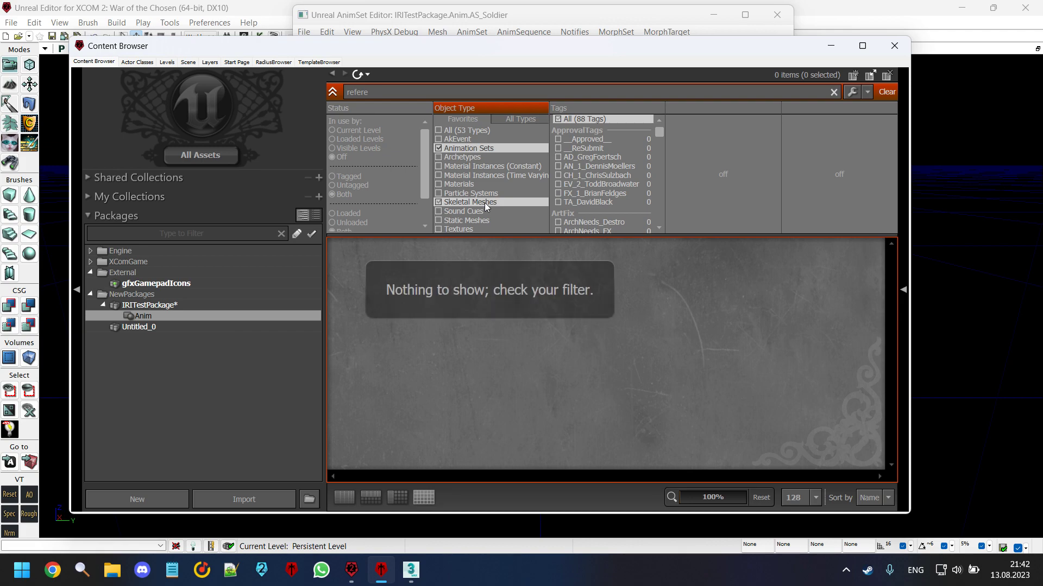
click(466, 148)
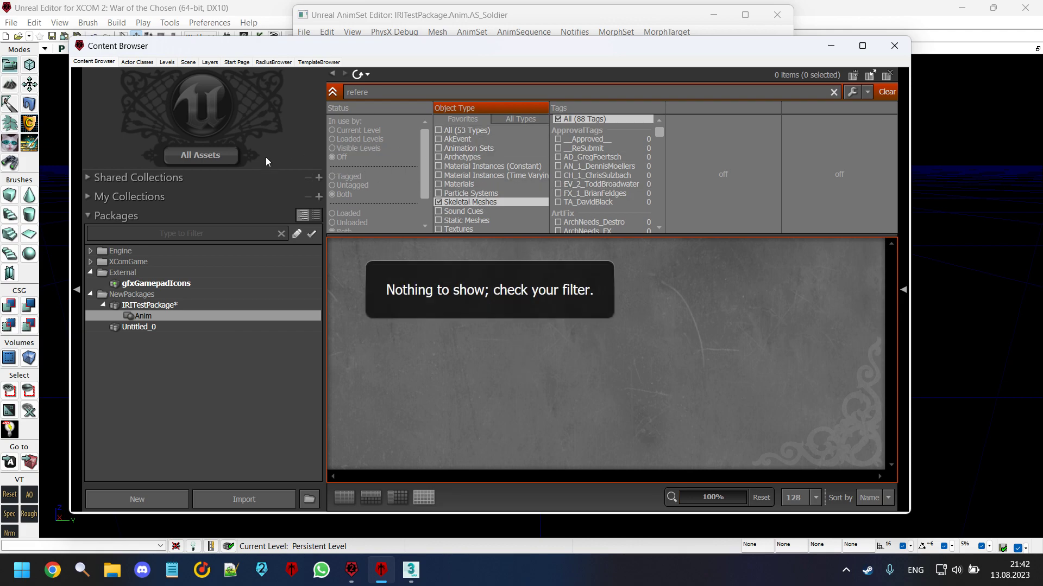
click(200, 156)
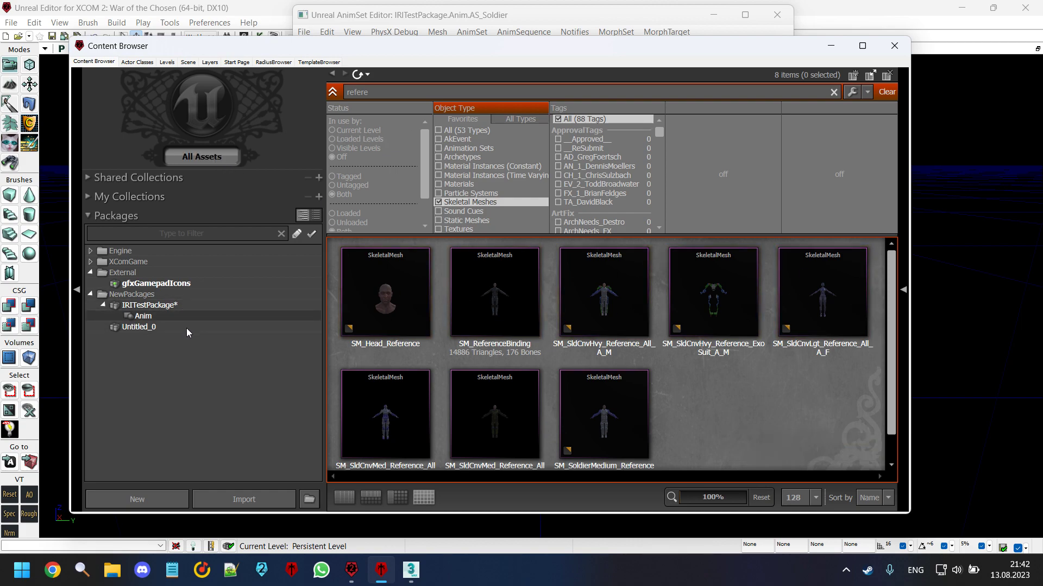
Use SM_SldCnvMed_Reference_All_A_M as the skeletal mesh for AS_Soldier, and show the AnimSet's animation sequence list.
click(527, 396)
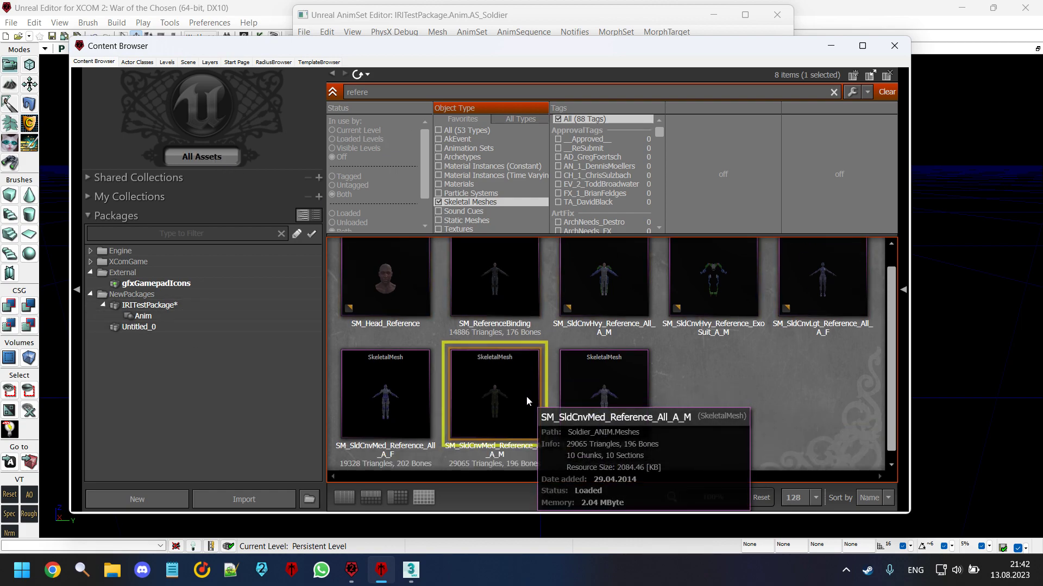
click(593, 21)
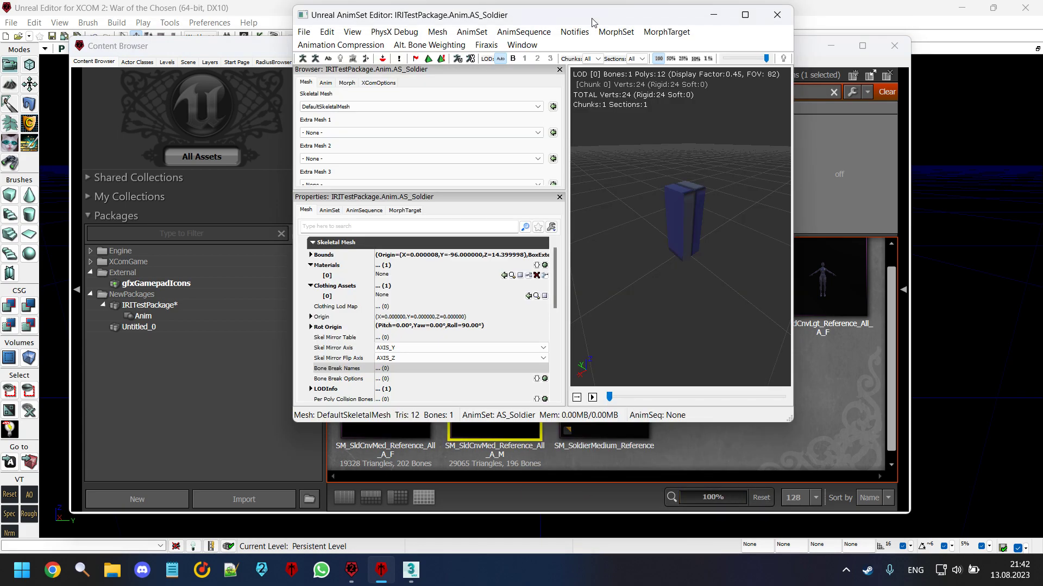
click(552, 109)
scroll(715, 251, up, 3)
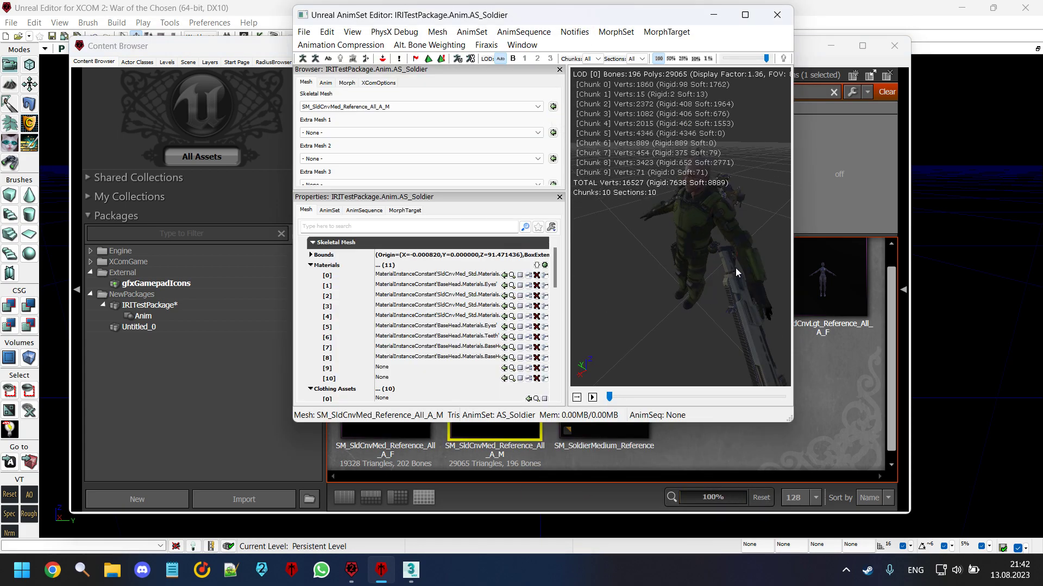
drag(677, 187, 721, 165)
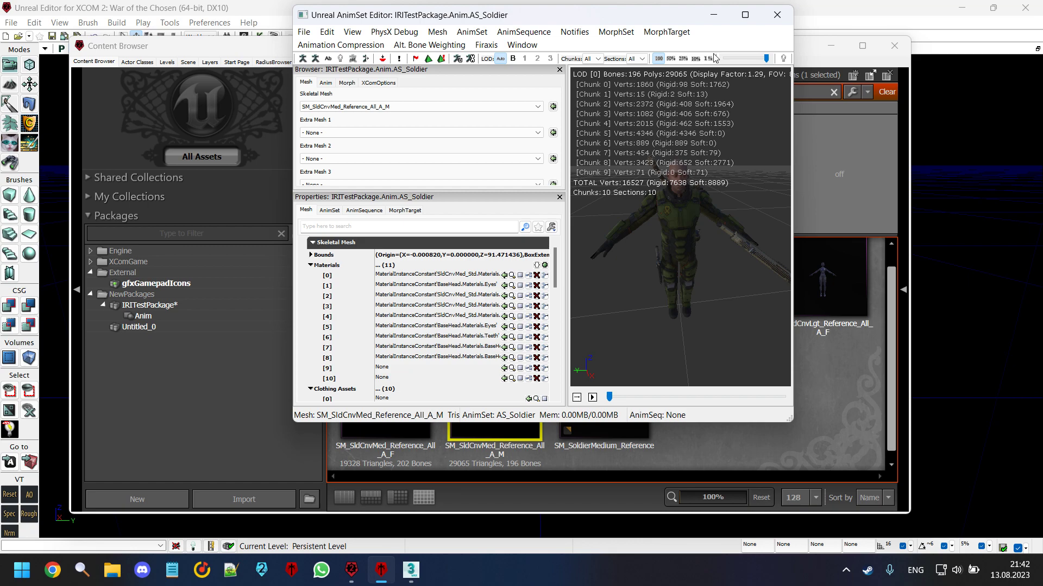
click(326, 83)
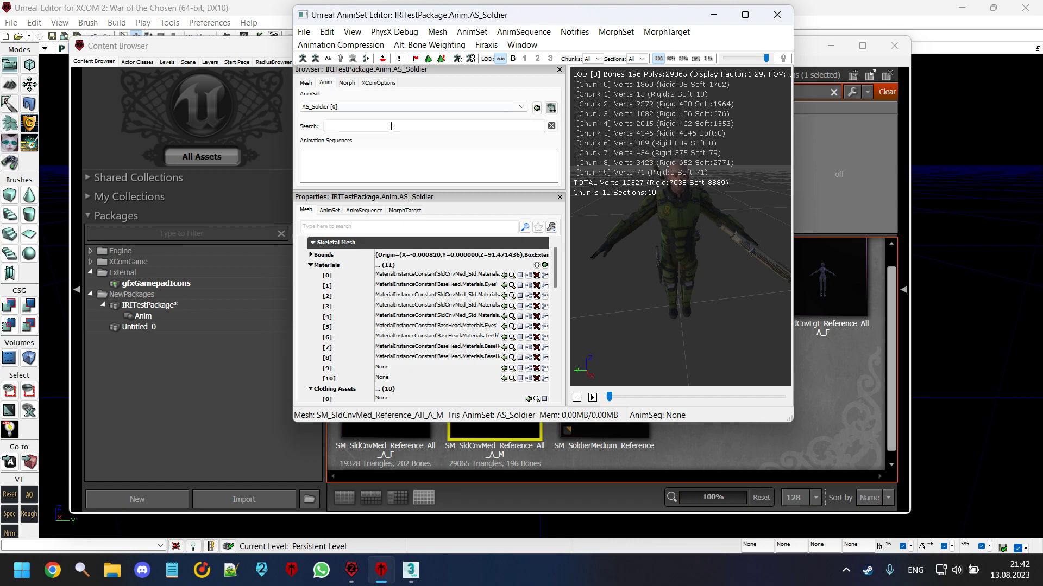
Close the AnimSet Editor and start saving the IRITestPackage package.
click(781, 20)
click(206, 305)
right_click(206, 305)
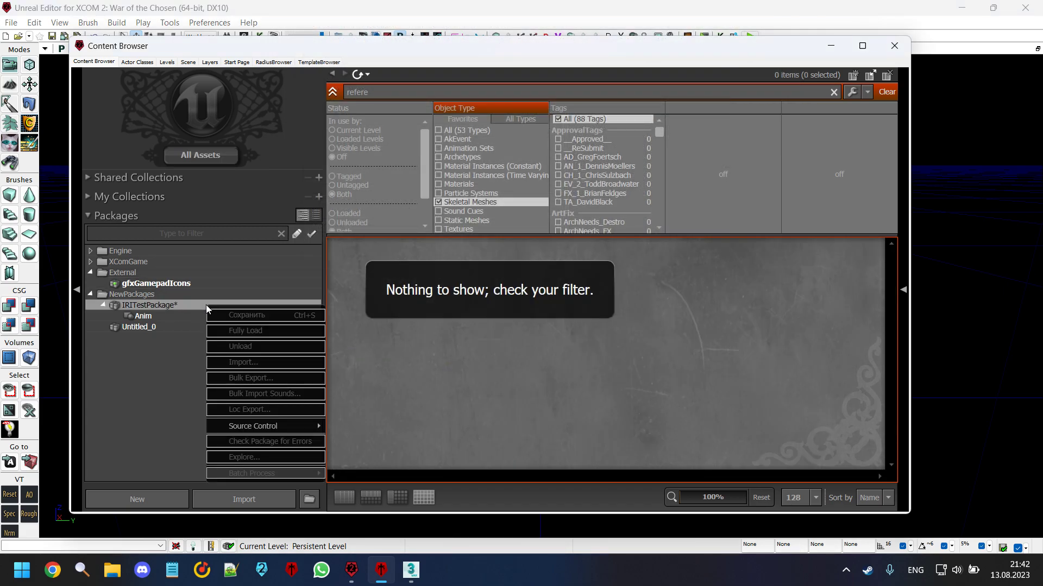
click(220, 315)
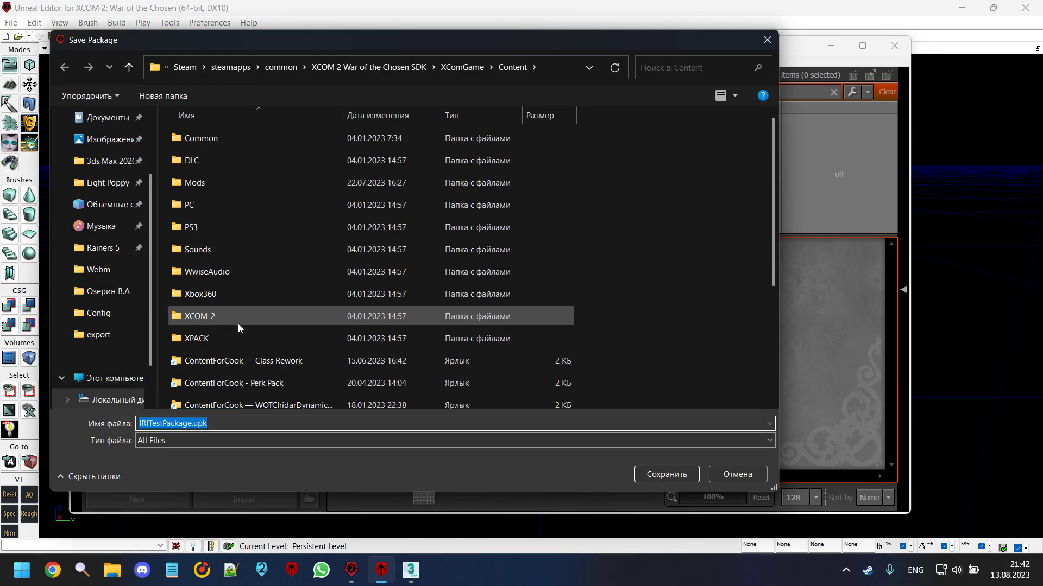
Browse the save location for IRITestPackage.upk to the Firaxis ModBuddy folder and check the mod project's name in ModBuddy.
double_click(302, 380)
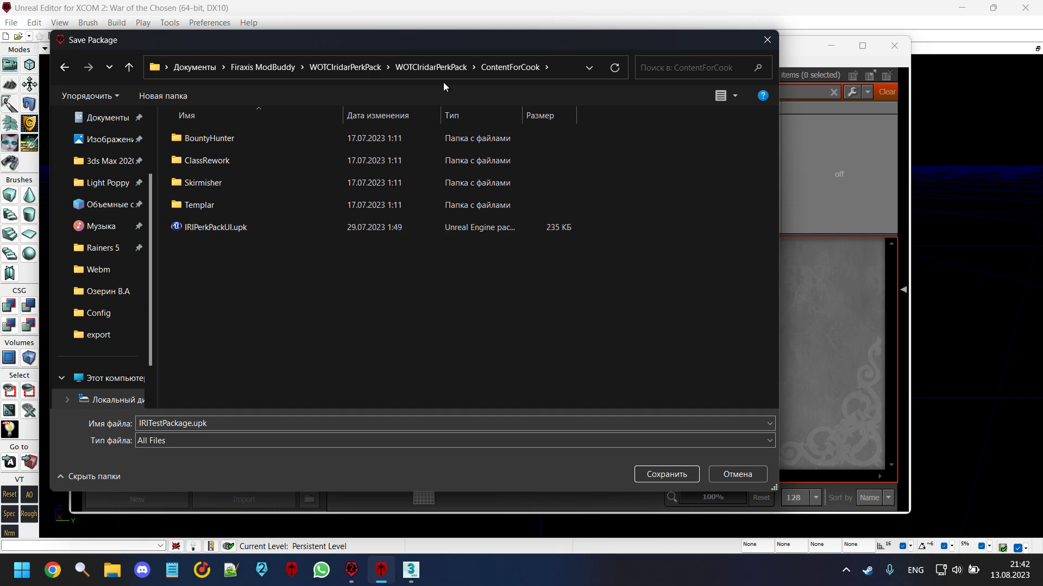
click(341, 67)
click(272, 65)
scroll(292, 242, down, 10)
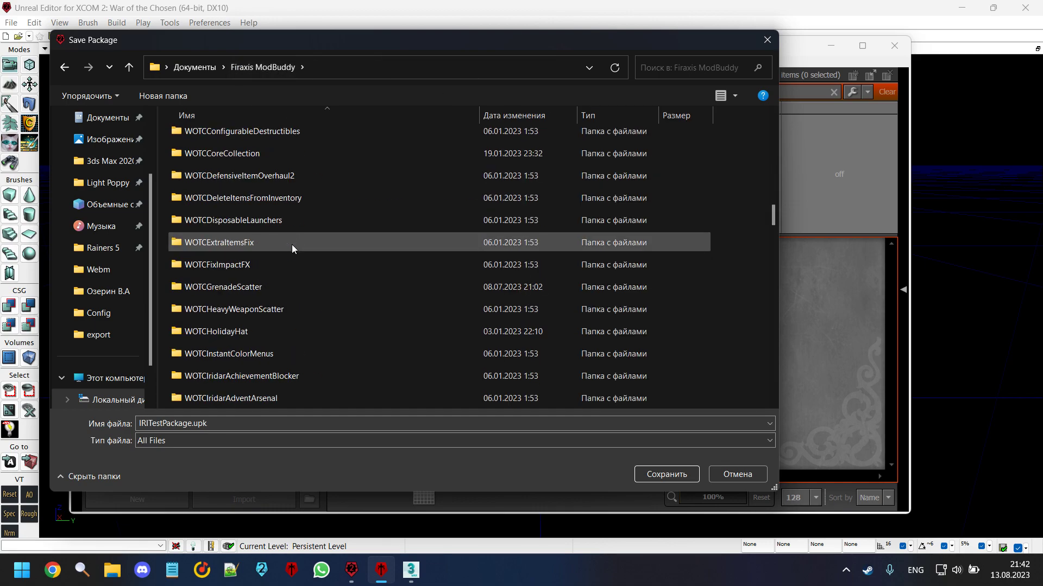
scroll(292, 245, down, 5)
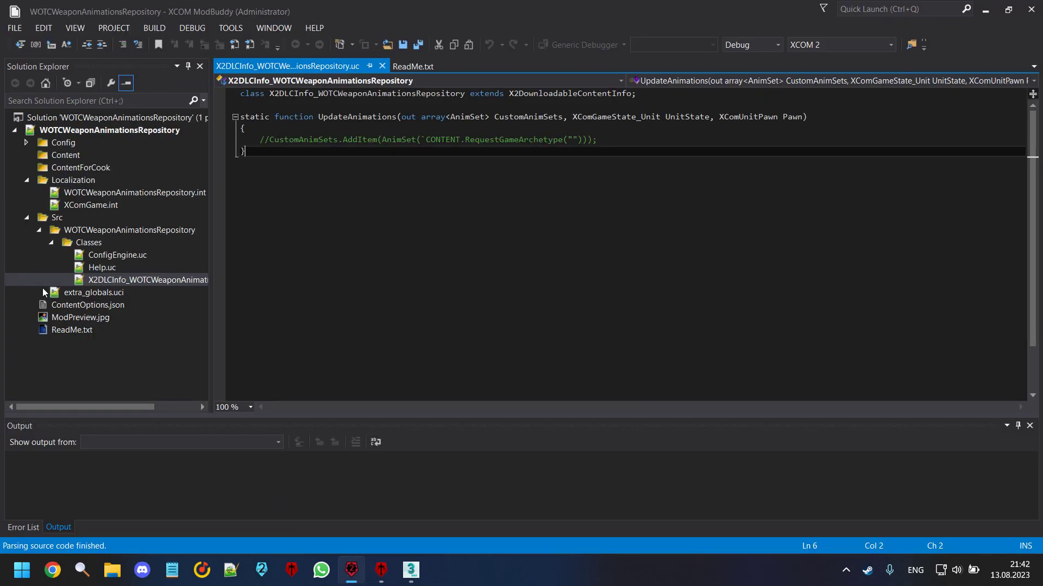
click(381, 570)
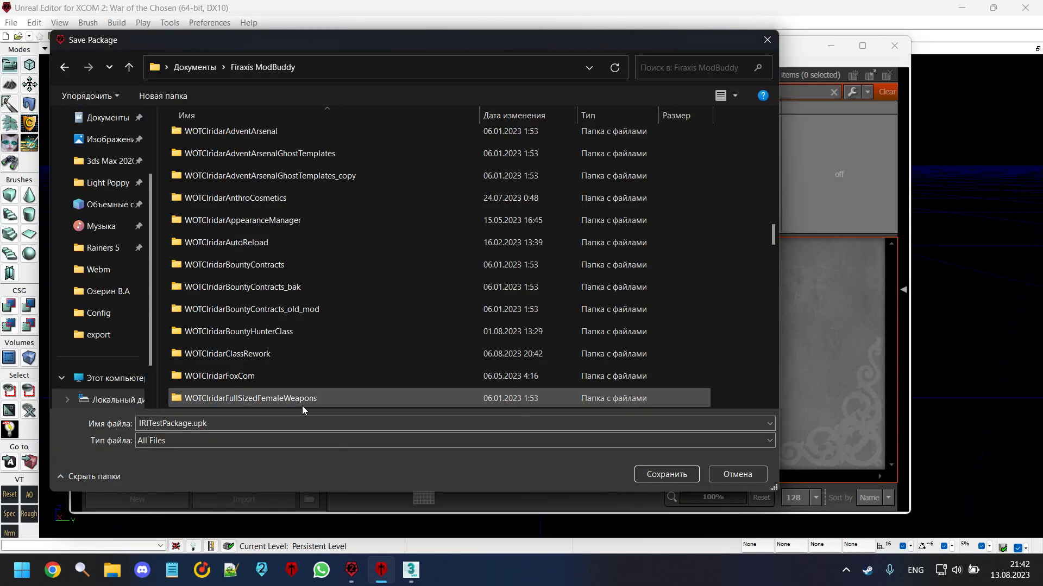
Save IRITestPackage.upk in the Content folder inside the WOTCWeaponAnimationsRepository mod project.
scroll(312, 338, down, 15)
scroll(312, 339, down, 4)
scroll(312, 340, down, 4)
scroll(309, 331, down, 12)
click(301, 288)
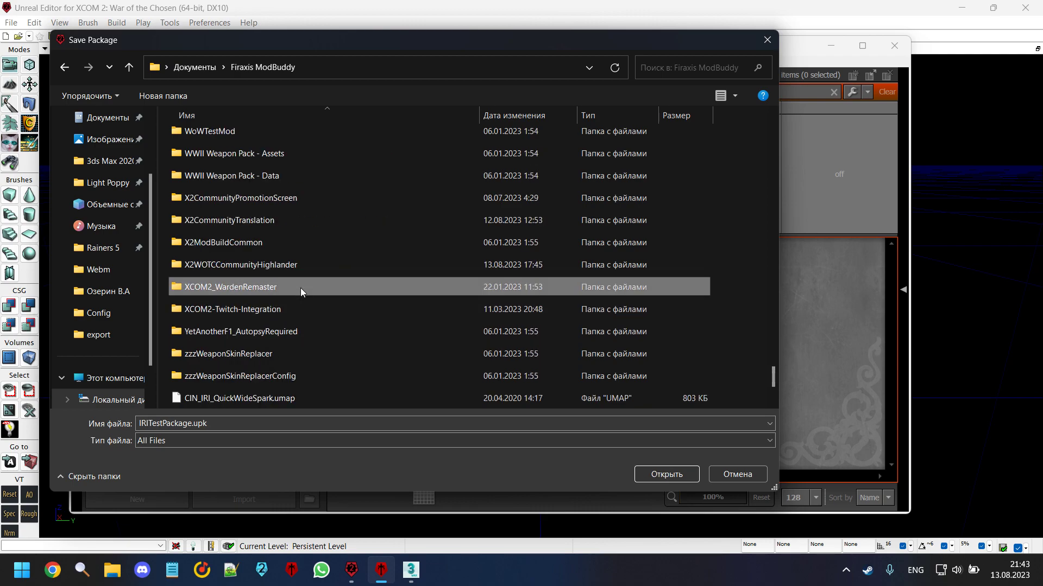
scroll(272, 284, up, 3)
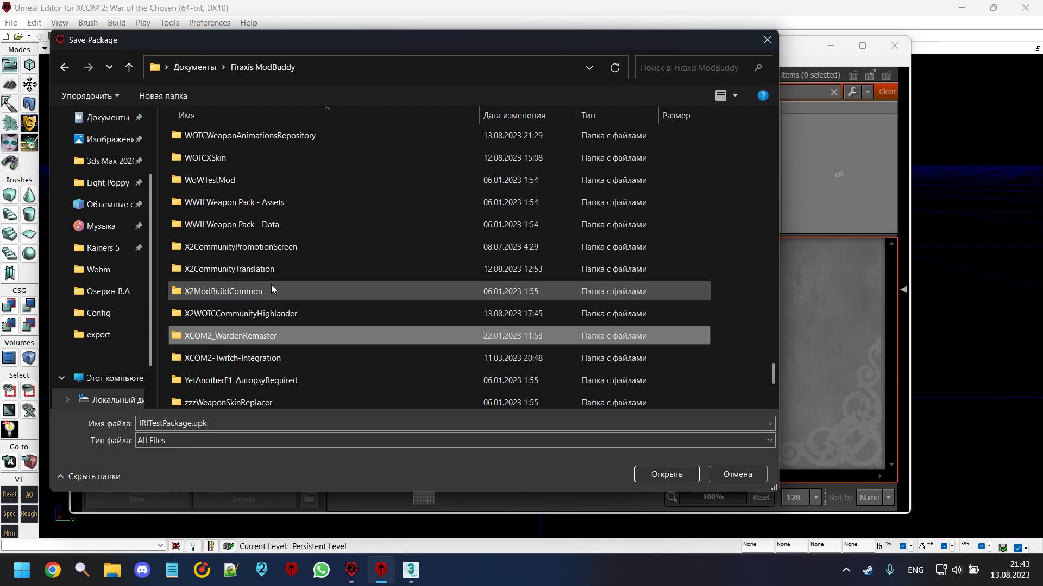
double_click(275, 270)
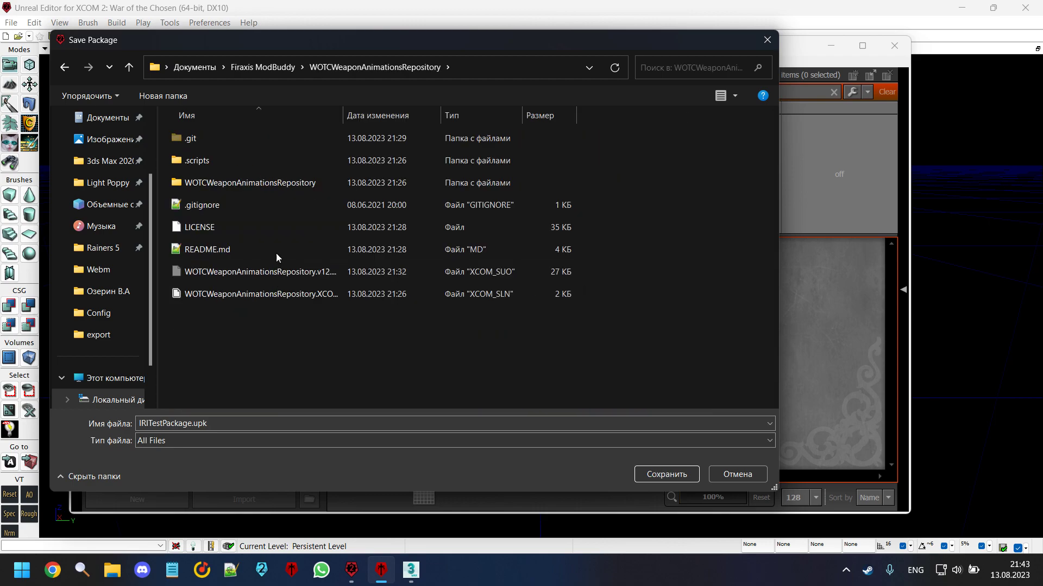
double_click(233, 179)
double_click(232, 163)
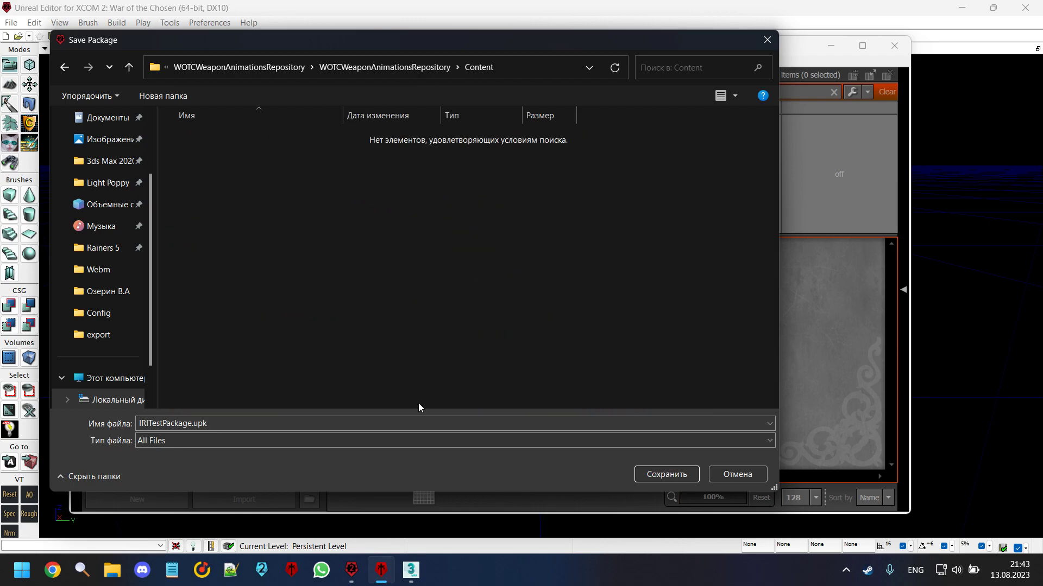
click(651, 475)
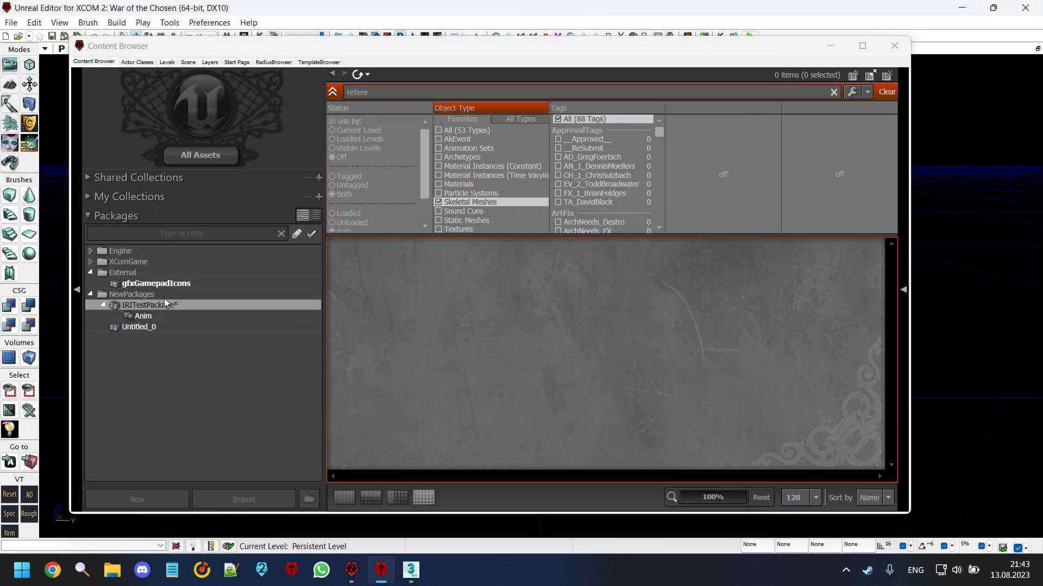
Show the Anim group of IRITestPackage without search filters and select the AS_Soldier AnimSet.
click(166, 327)
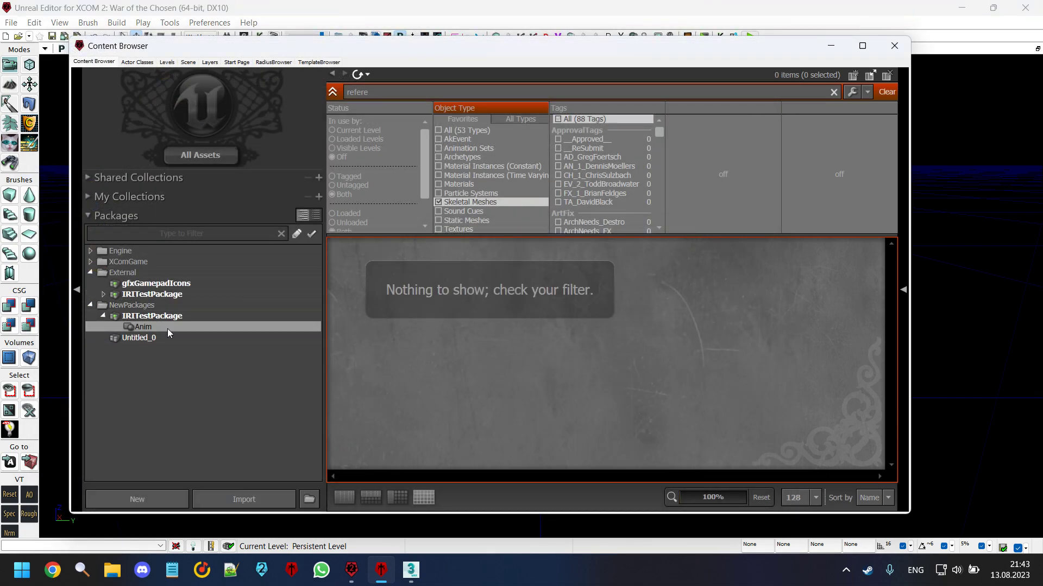
click(887, 92)
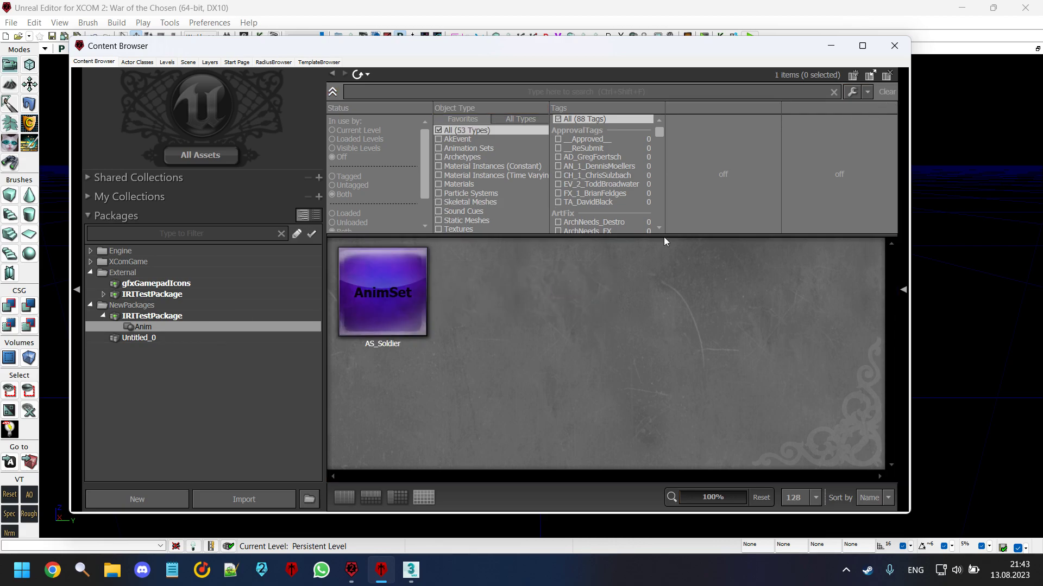
click(381, 292)
Restart the Unreal Editor from the desktop and dismiss the Load Errors report.
key(alt+Tab)
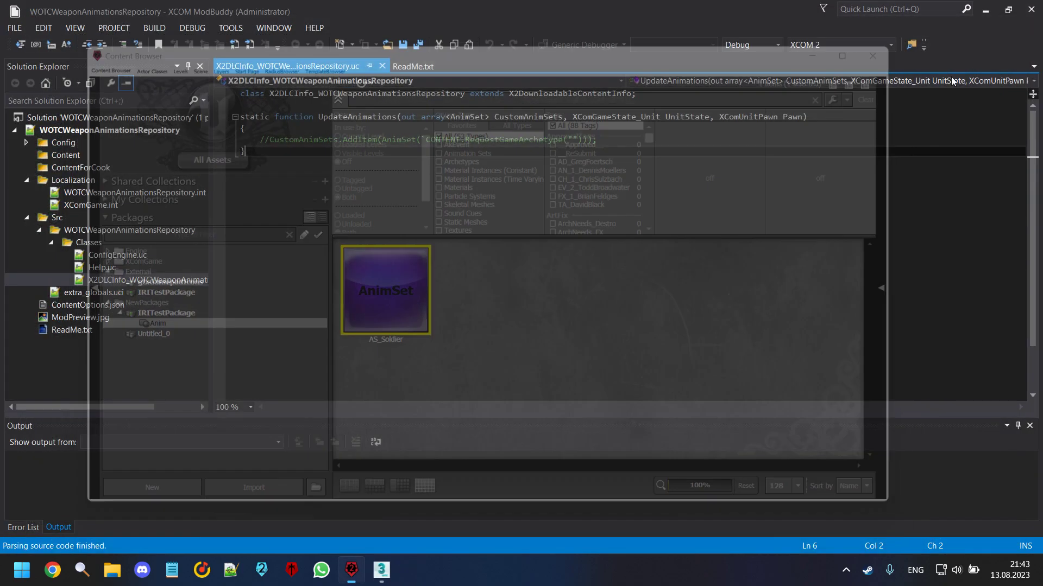
key(super+d)
double_click(115, 109)
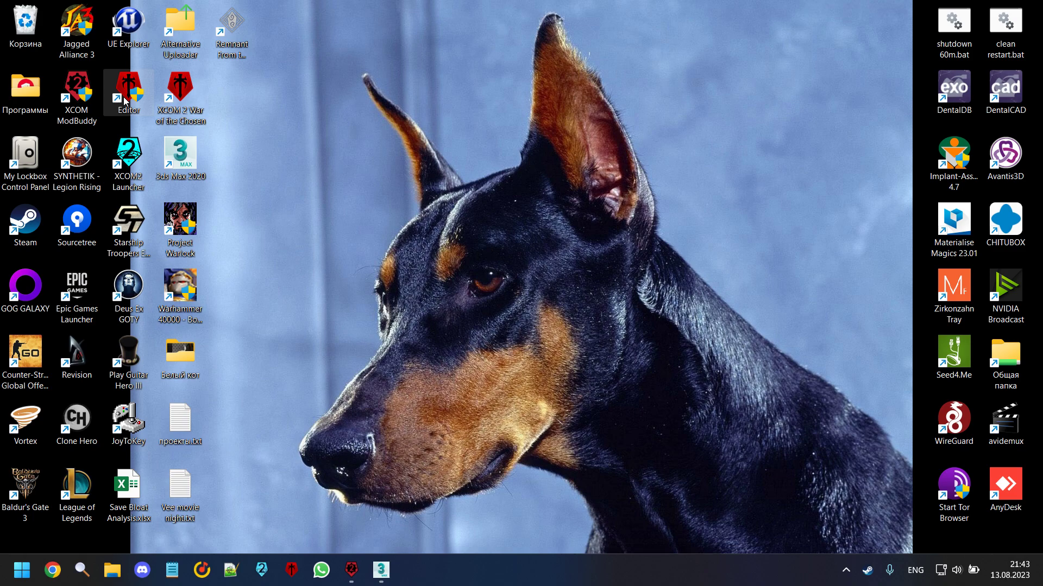
click(352, 570)
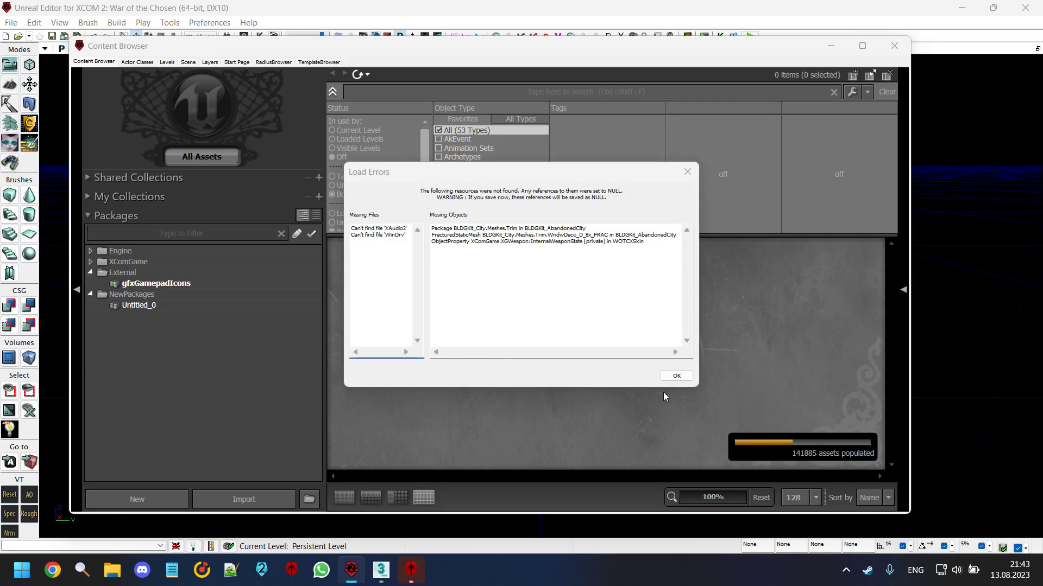
click(689, 377)
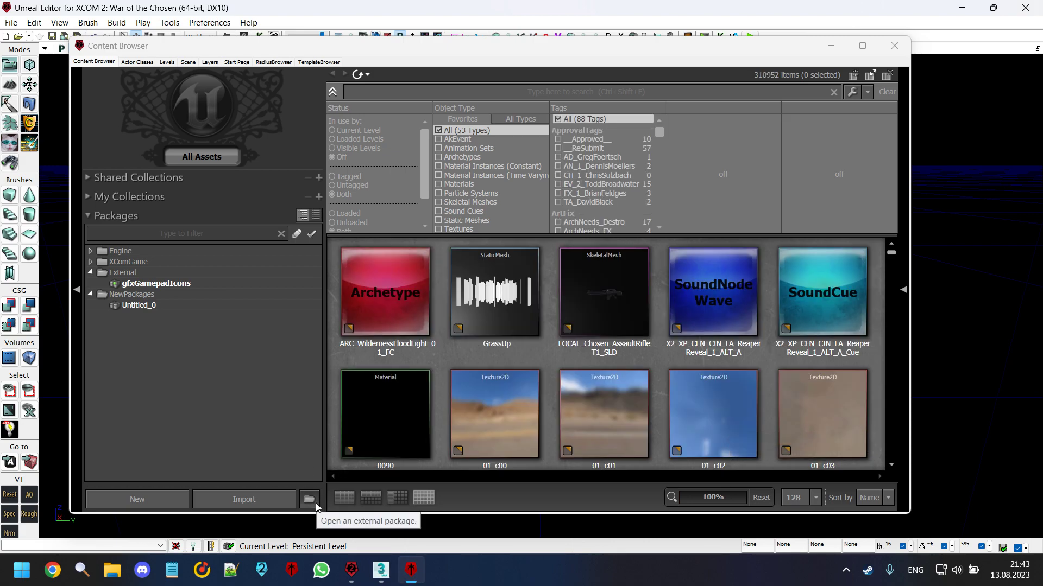
Start opening an external package and browse to the WOTCWeaponAnimationsRepository folder in Firaxis ModBuddy.
click(314, 503)
double_click(343, 406)
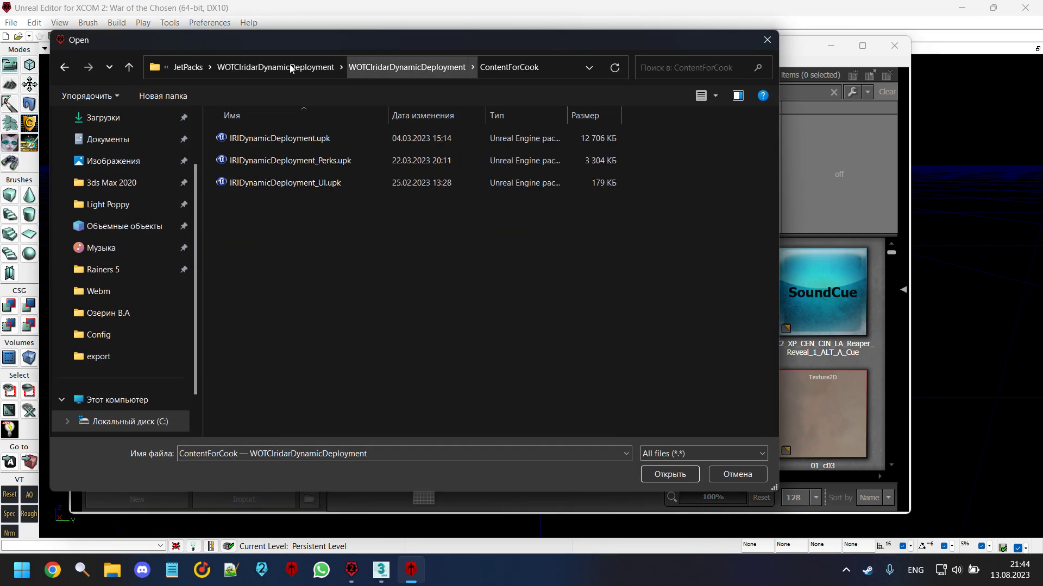
click(188, 68)
click(245, 67)
scroll(382, 308, down, 10)
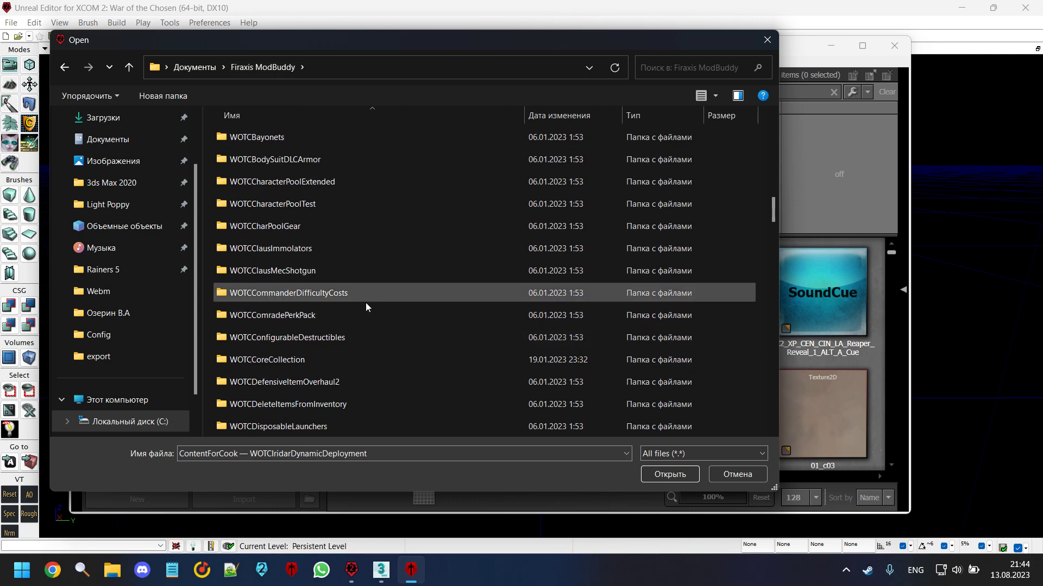
scroll(365, 320, down, 15)
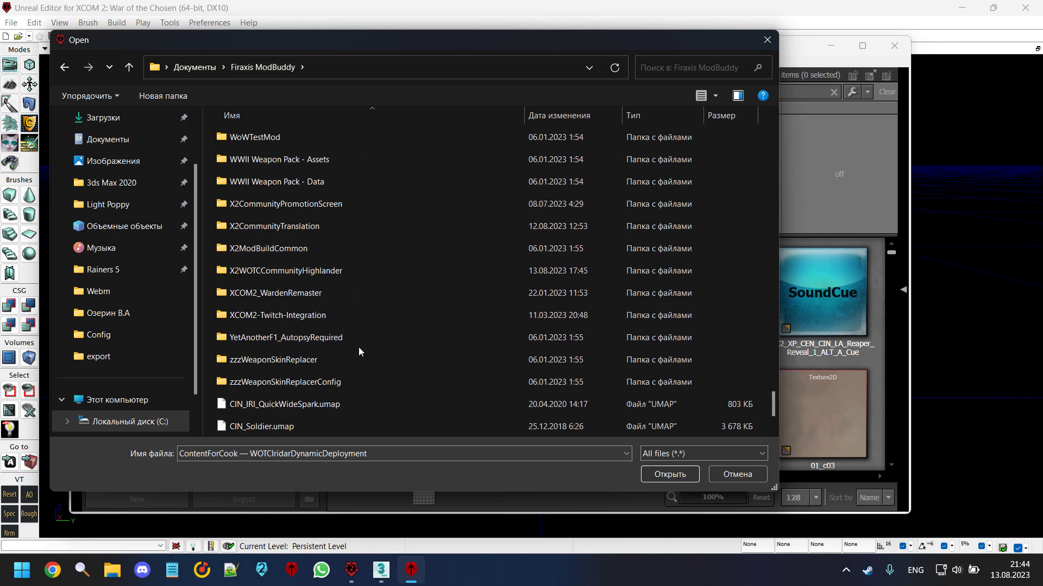
scroll(311, 201, up, 5)
Load IRITestPackage.upk from the mod project's inner Content folder and open its AS_Soldier AnimSet in the AnimSet Editor.
double_click(322, 220)
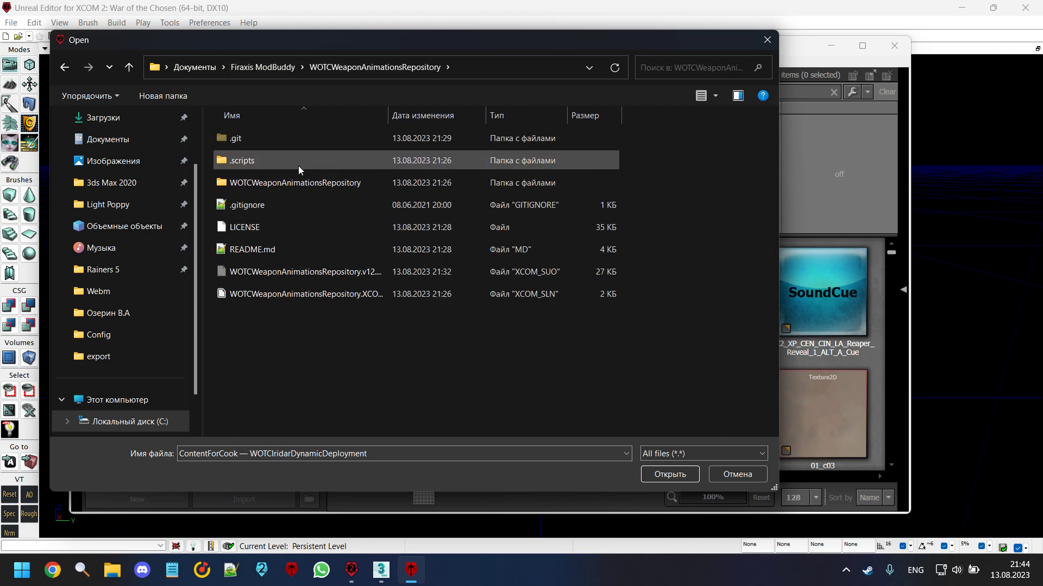
double_click(296, 182)
double_click(290, 162)
click(295, 139)
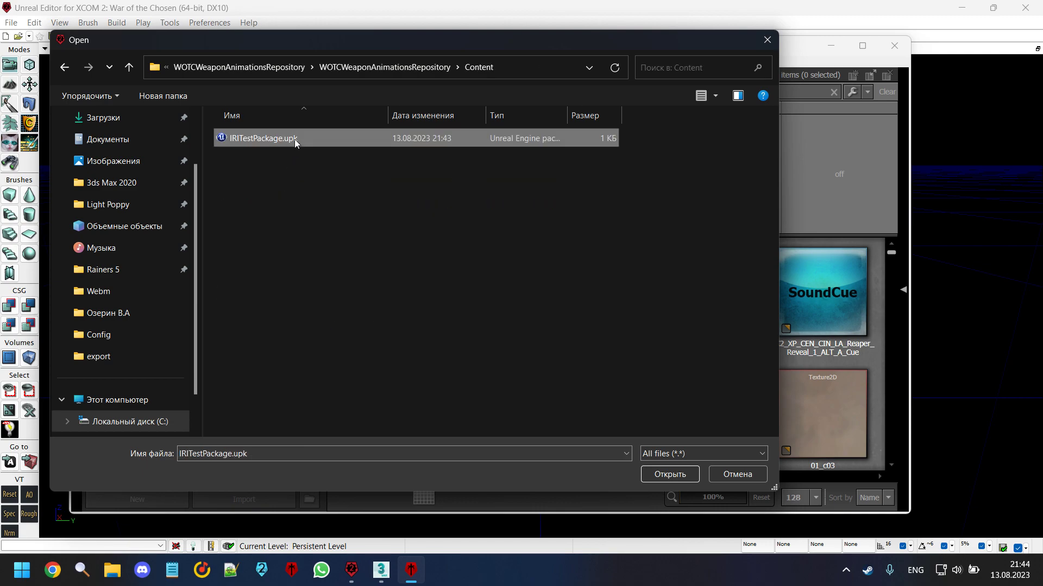
double_click(294, 139)
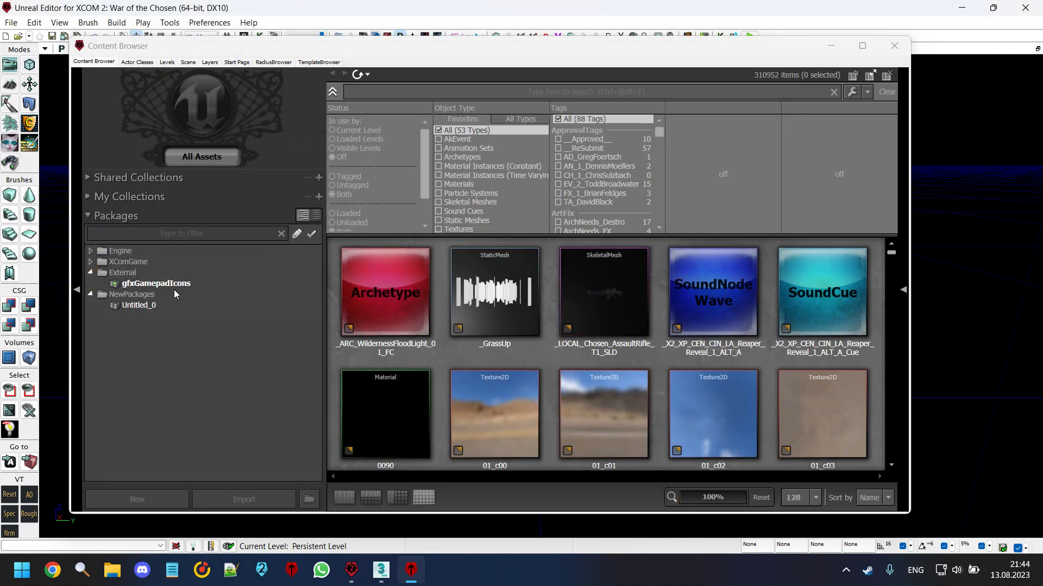
click(261, 293)
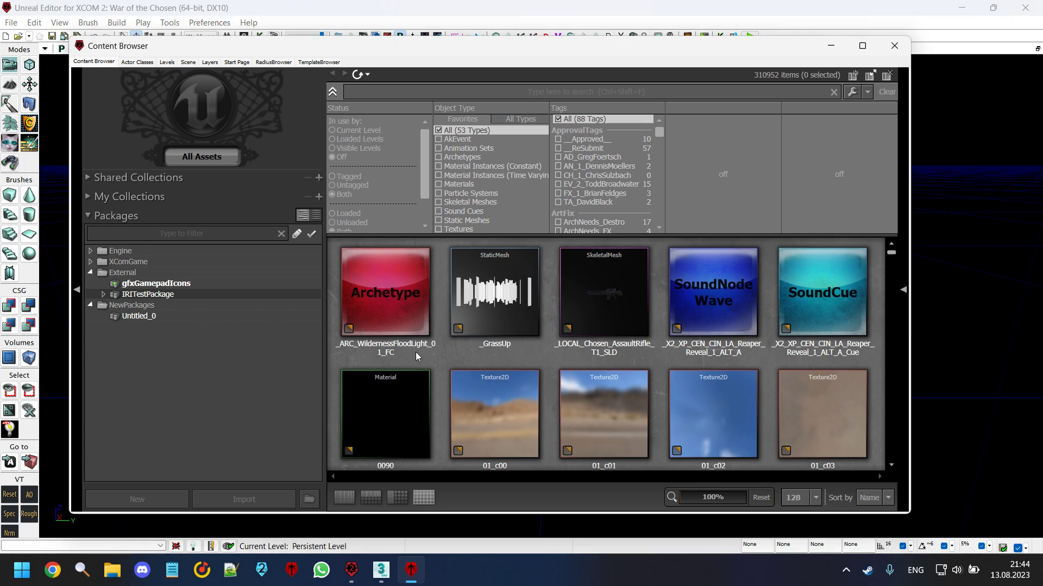
click(367, 314)
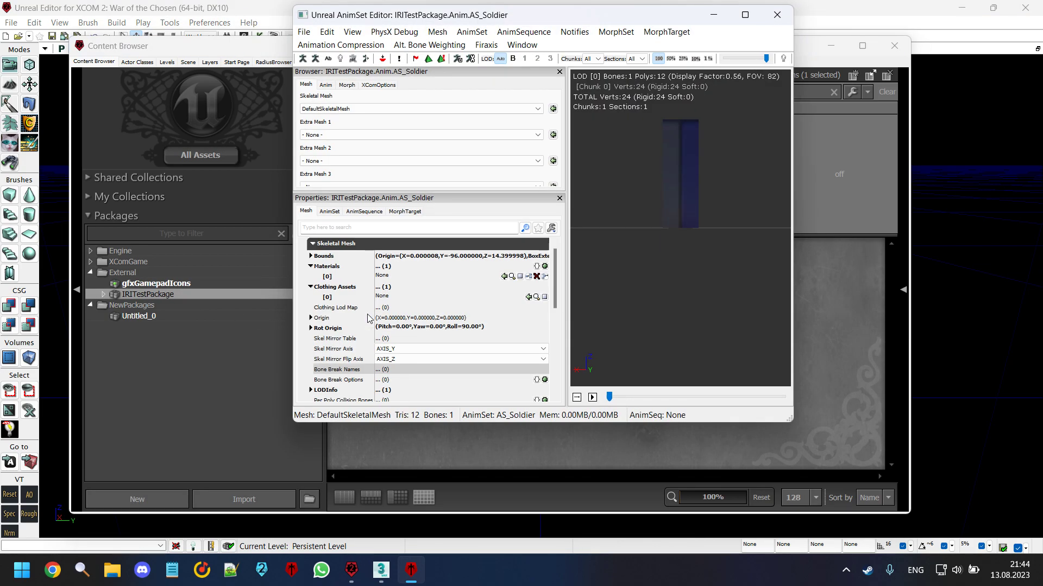
Search all assets in the Content Browser for "refere" and look through the skeletal meshes.
click(831, 164)
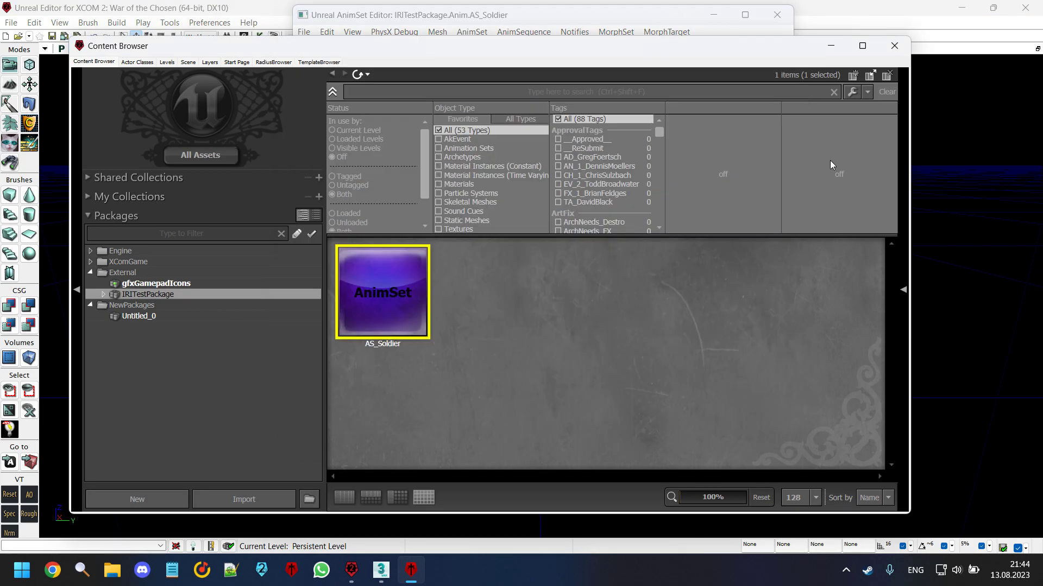
click(661, 98)
text(ref)
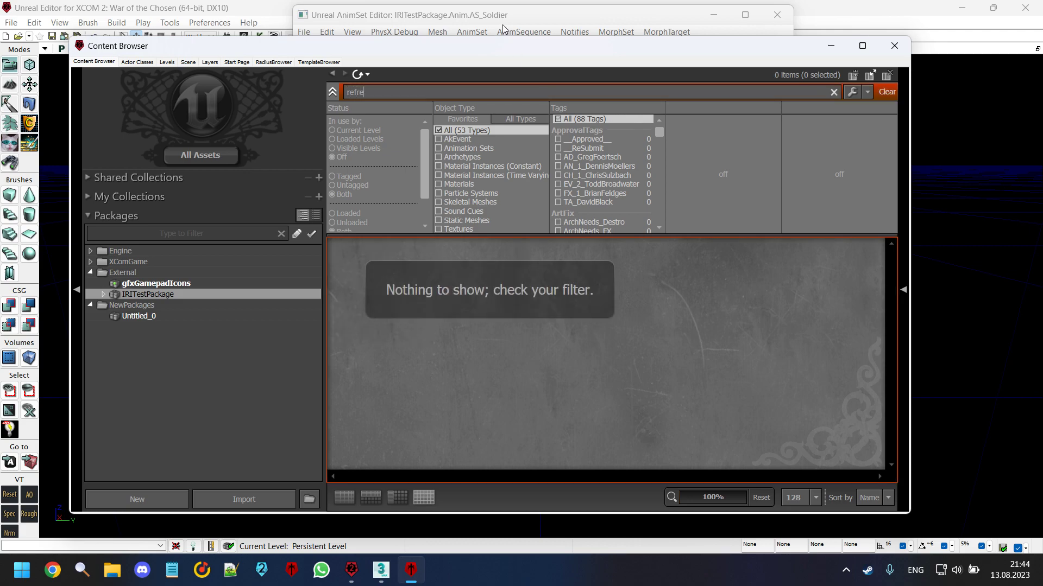
text(re)
text(refere)
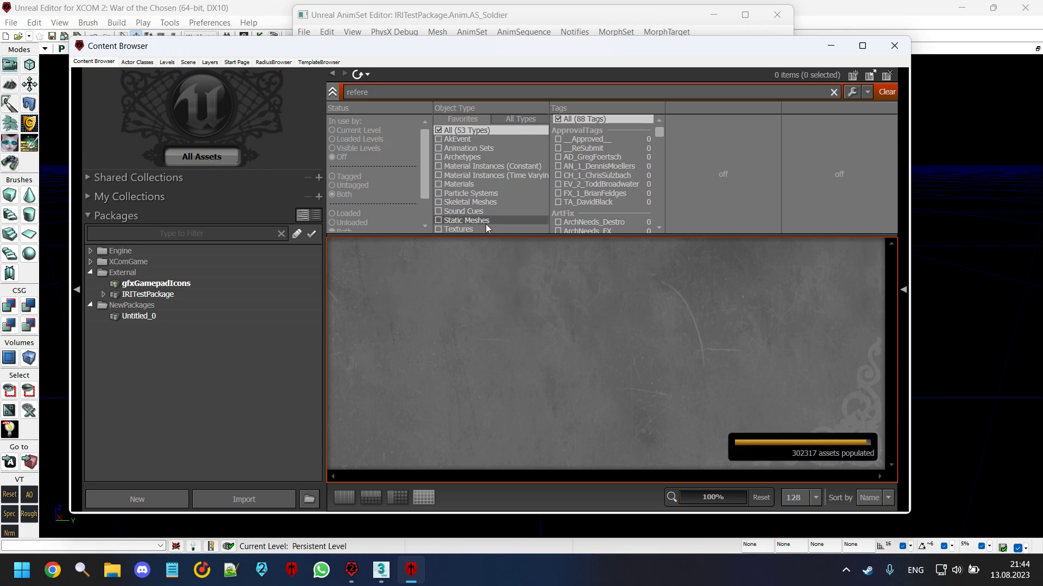
scroll(576, 326, down, 3)
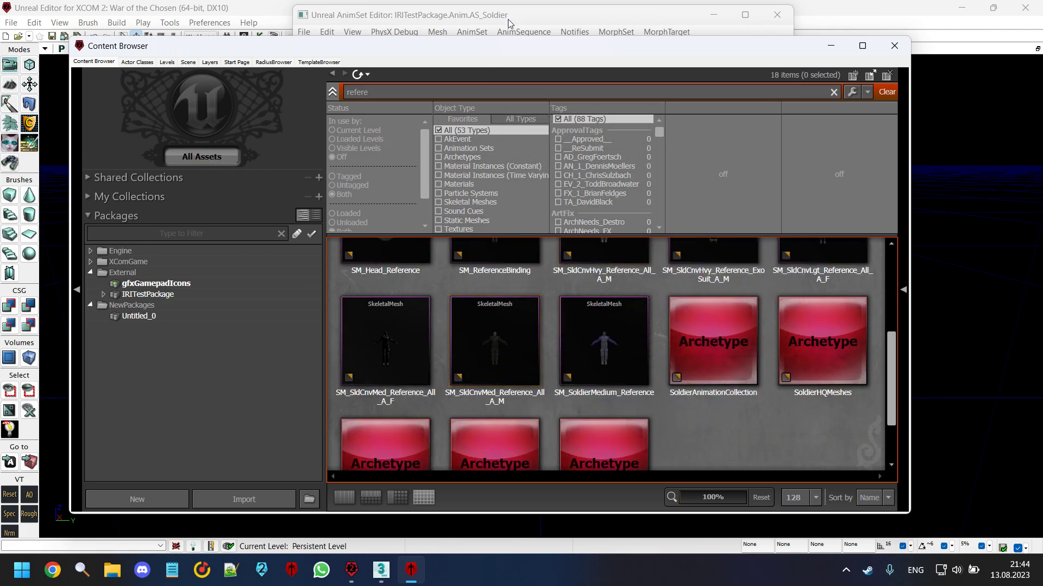
Assign SM_SldCnvMed_Reference_All_A_M as the skeletal mesh in the AnimSet Editor for AS_Soldier.
click(508, 27)
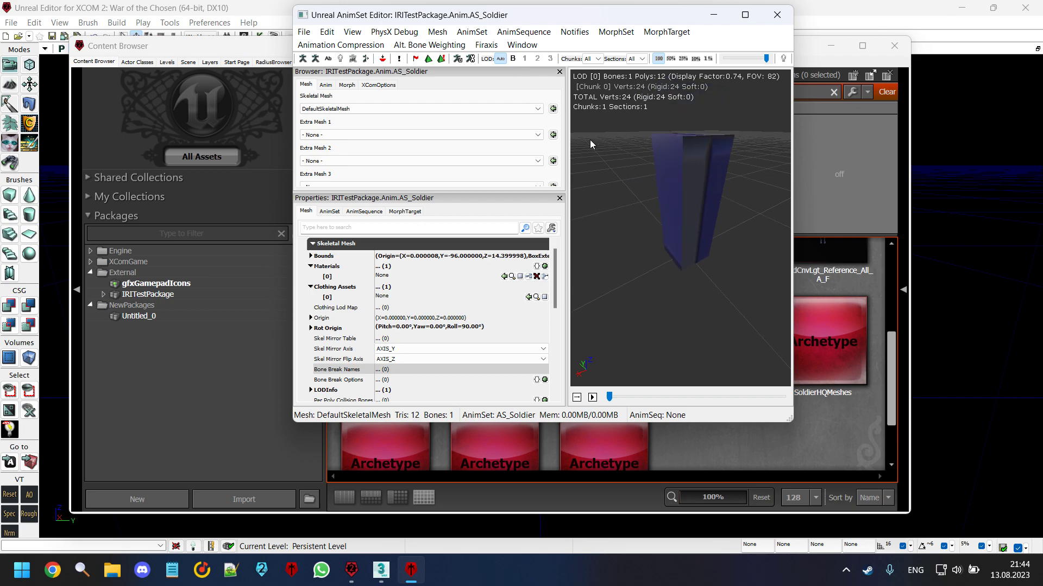
click(553, 108)
click(786, 453)
click(504, 346)
click(572, 32)
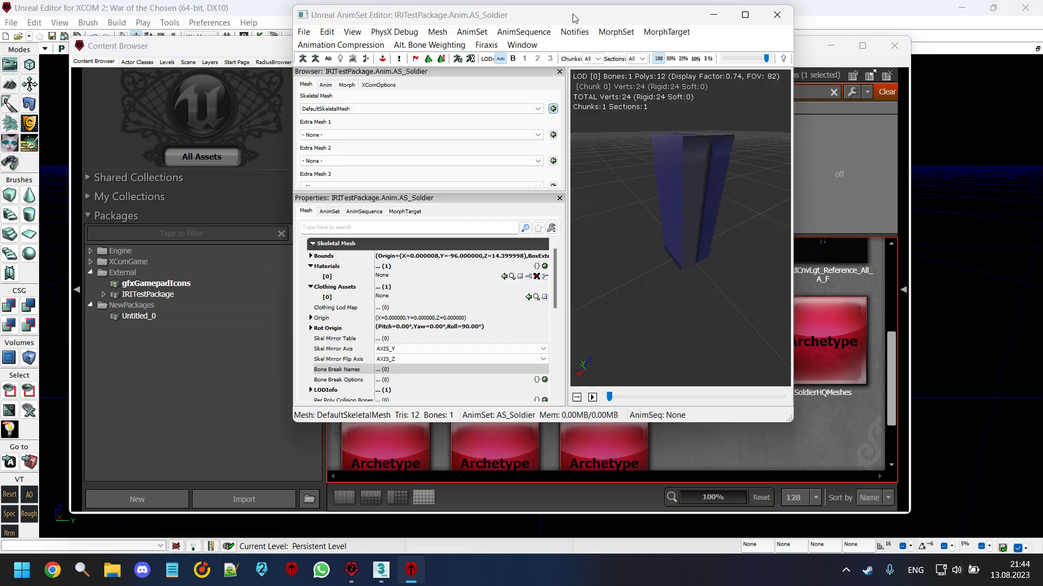
click(553, 108)
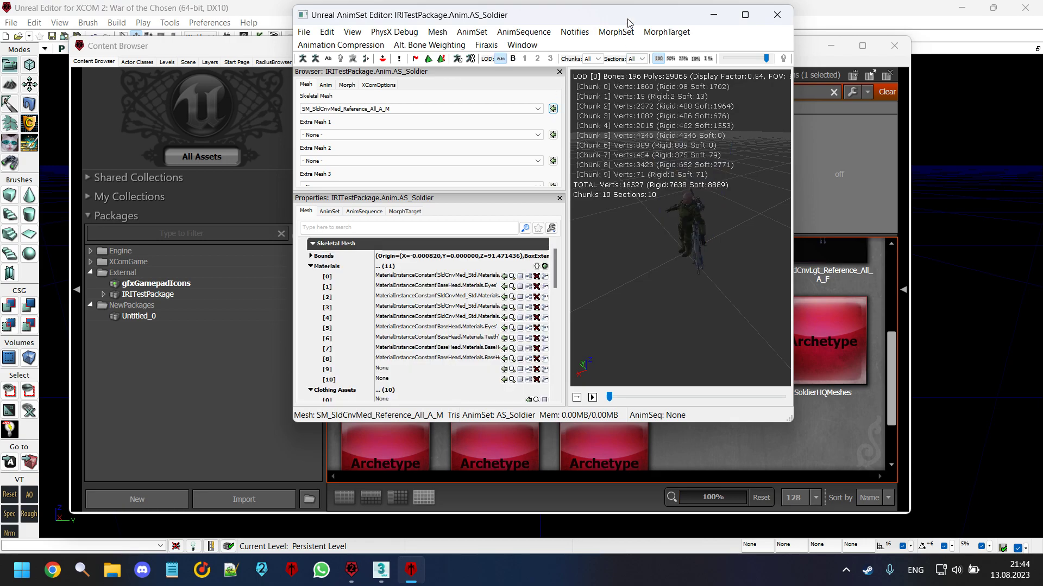
Enlarge the AnimSet Editor to inspect the soldier mesh and the animation import commands, and restore the window size.
double_click(628, 19)
drag(700, 288, 640, 289)
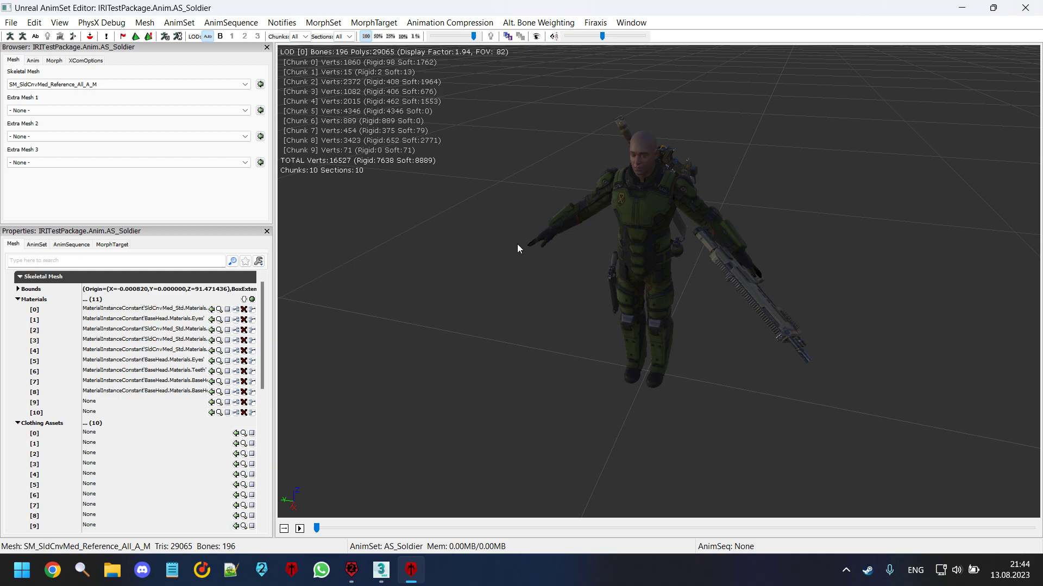
click(11, 23)
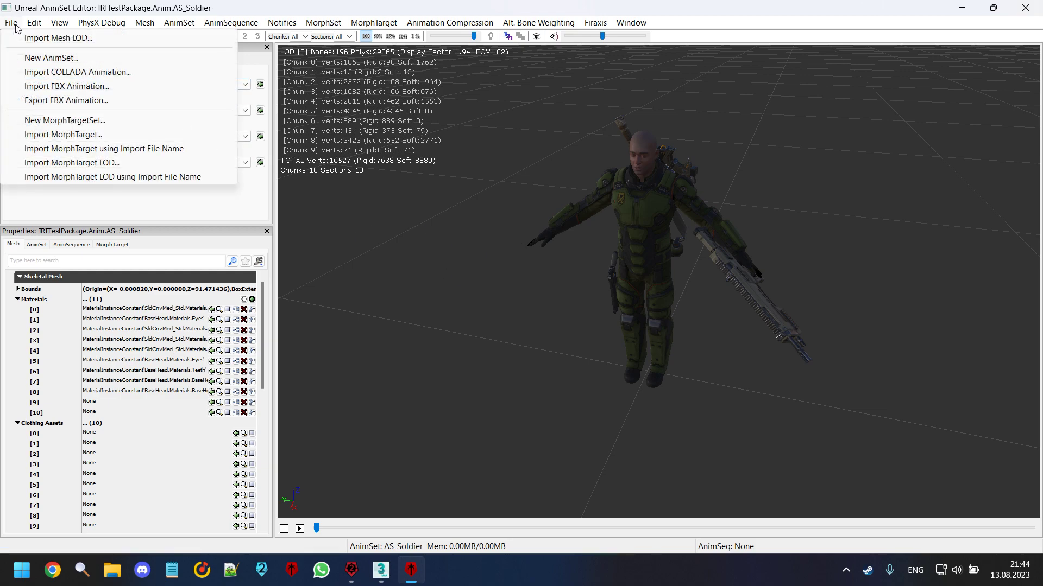
click(416, 123)
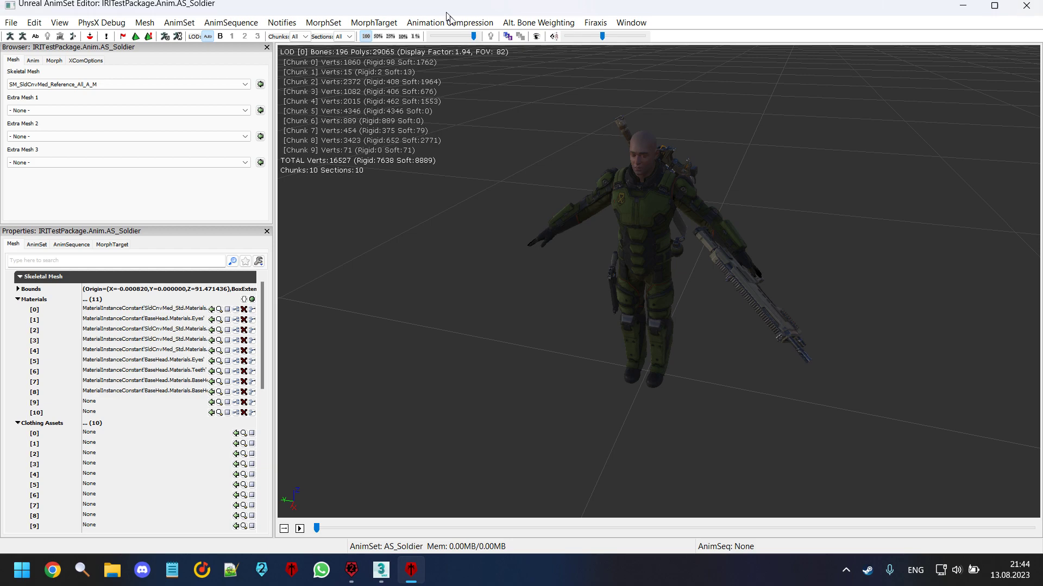
double_click(446, 12)
Search the Content Browser for "as_soldier" and open the AS_Soldier AnimSet from Soldier_ANIM.Anims in an enlarged AnimSet Editor.
scroll(807, 281, up, 3)
click(760, 413)
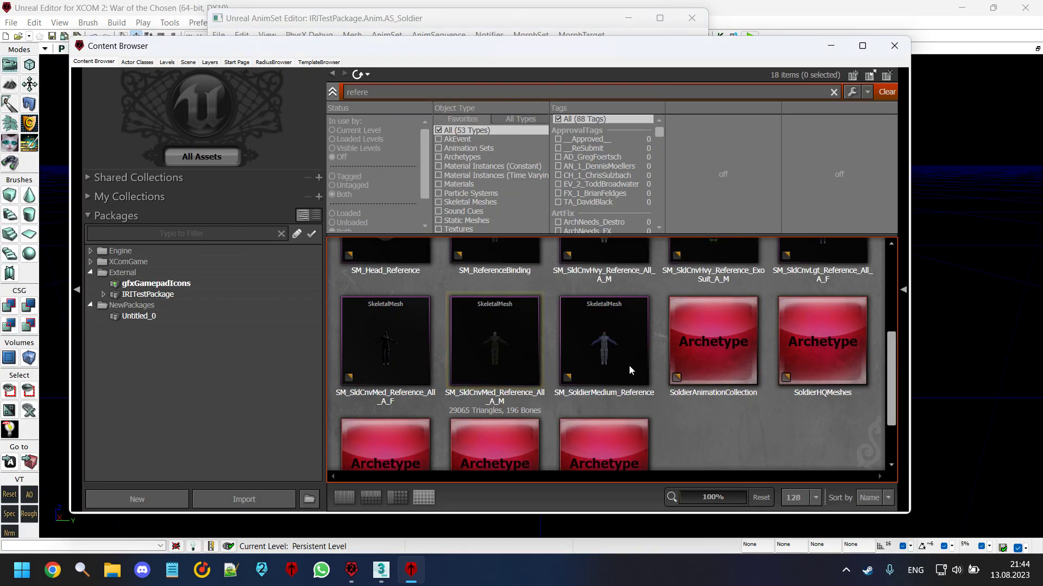
drag(390, 93, 265, 92)
text(a)
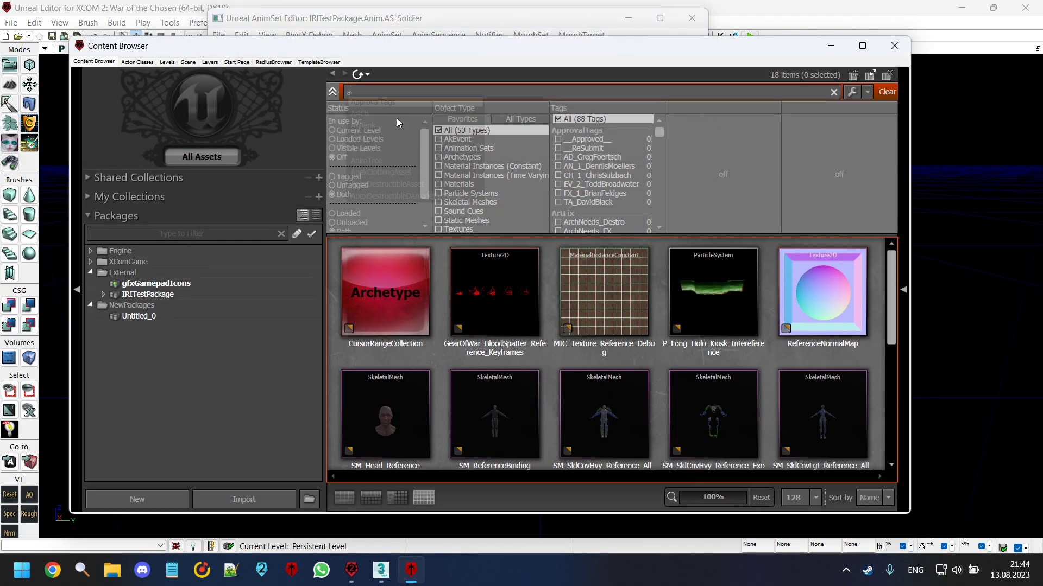
text(s_soldier)
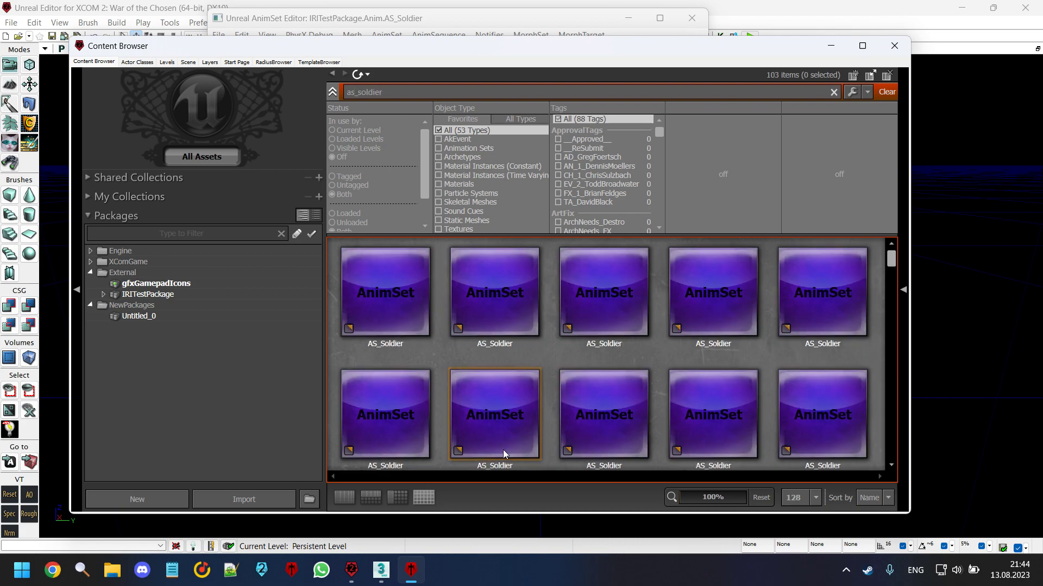
click(578, 418)
double_click(579, 418)
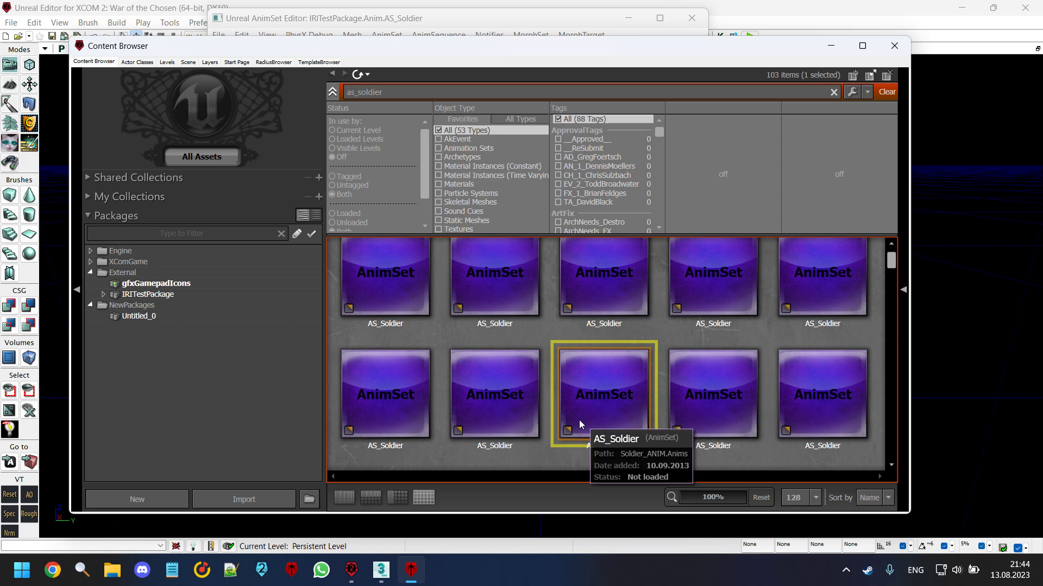
click(329, 86)
click(309, 86)
click(522, 32)
double_click(523, 15)
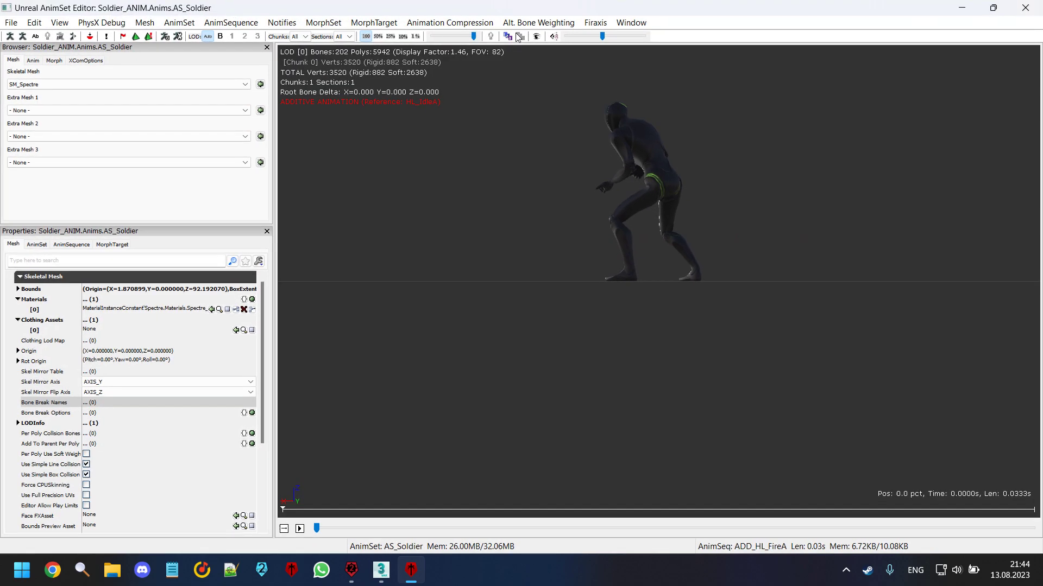
Assign SM_SldCnvMed_Reference_All_A_M as the skeletal mesh for the Soldier_ANIM AS_Soldier AnimSet.
click(248, 84)
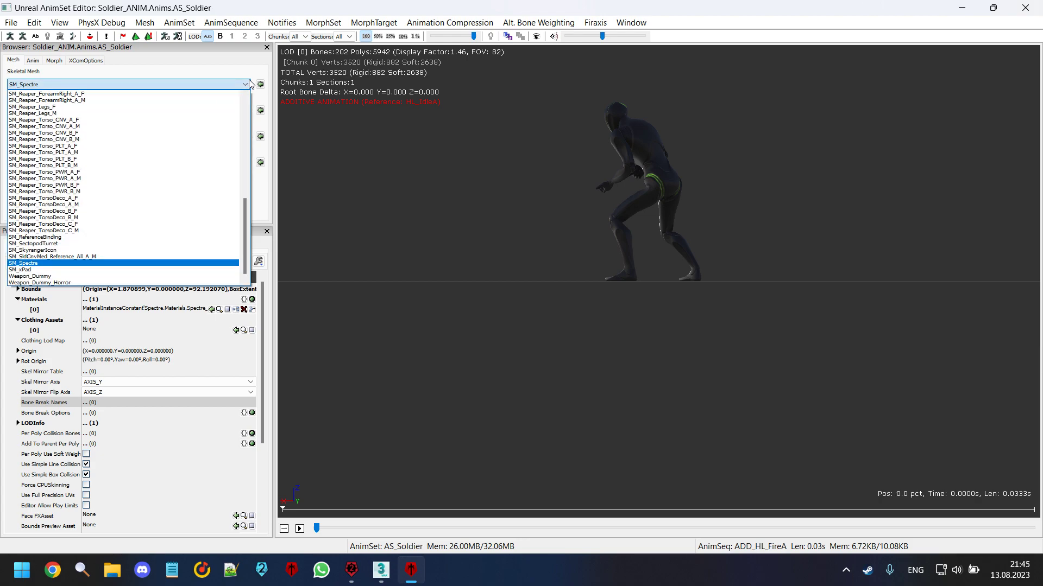
click(251, 83)
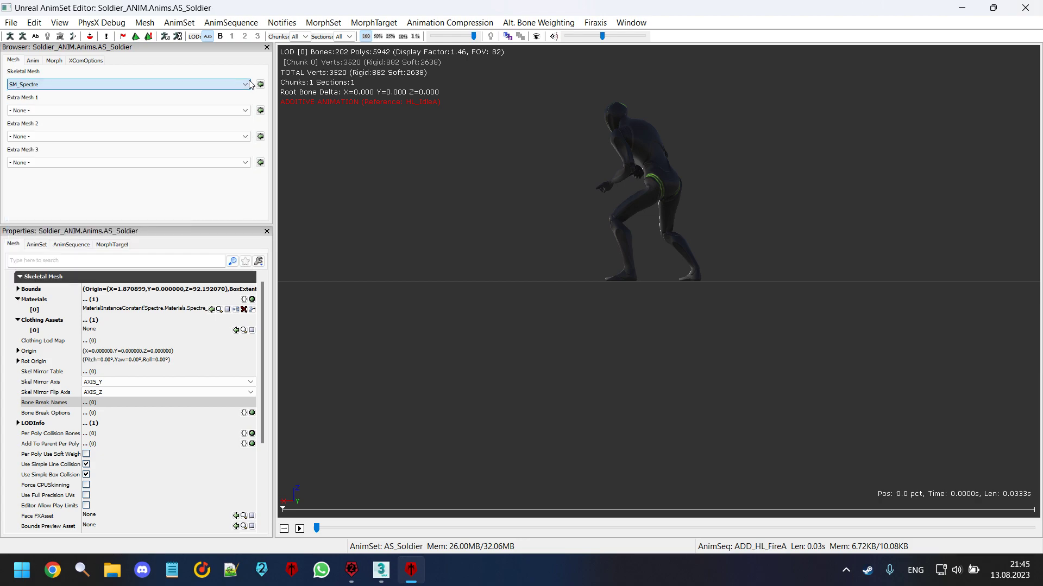
click(52, 85)
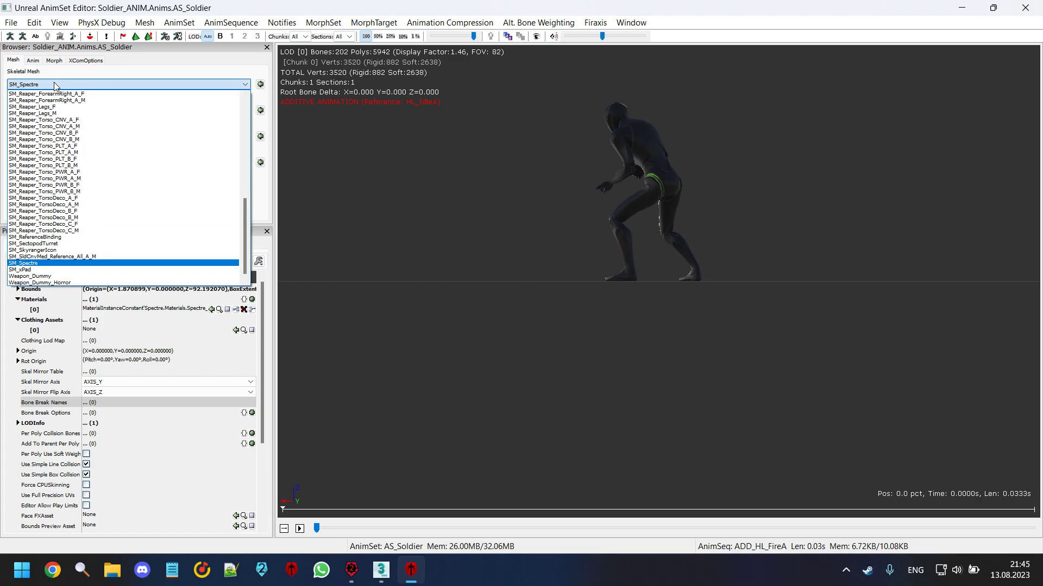
click(83, 256)
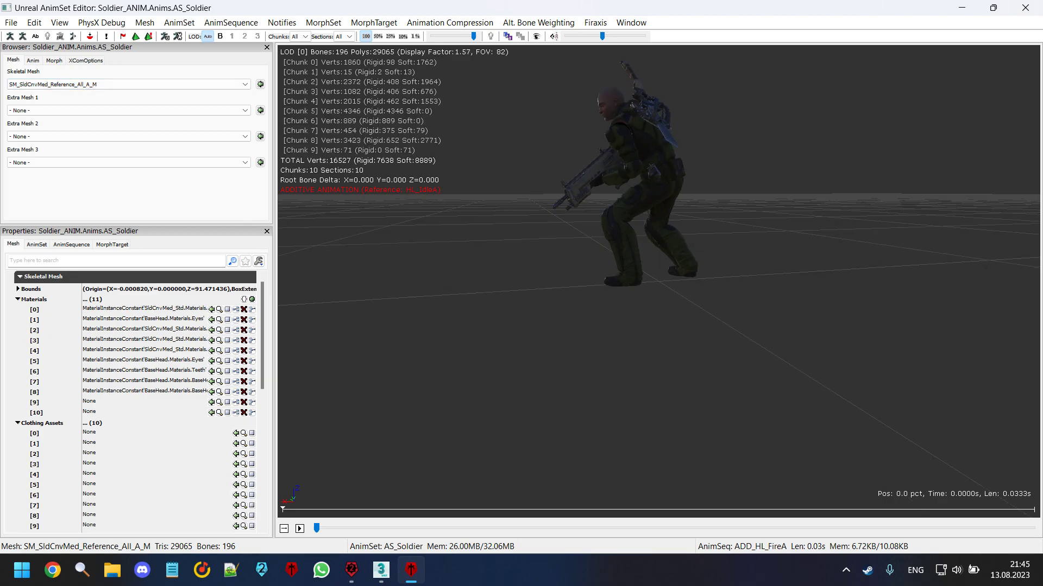
Filter the AnimSet's animation sequences by "idle" and select HL_IdleA.
click(33, 60)
click(59, 105)
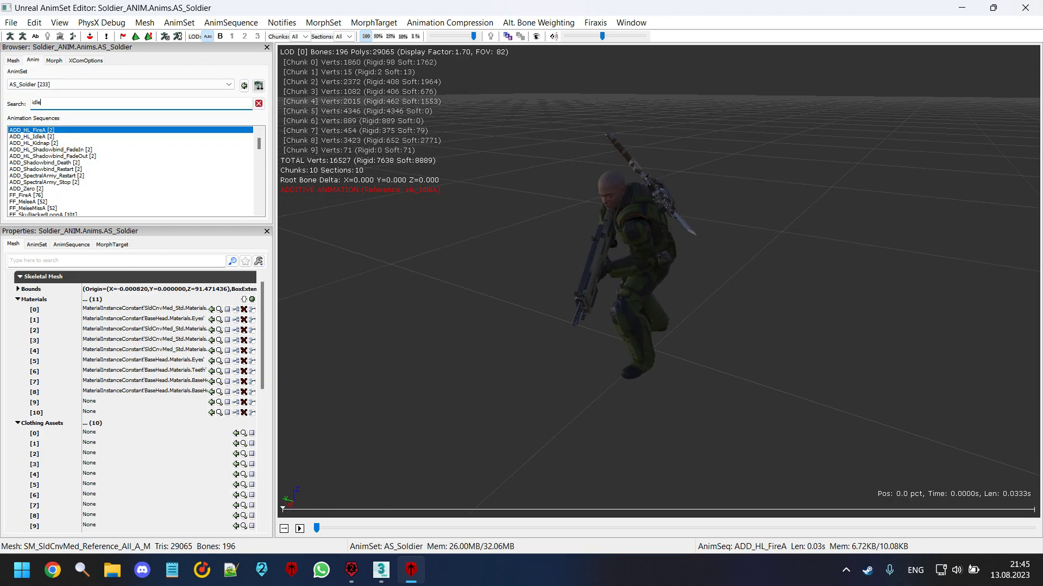
click(54, 143)
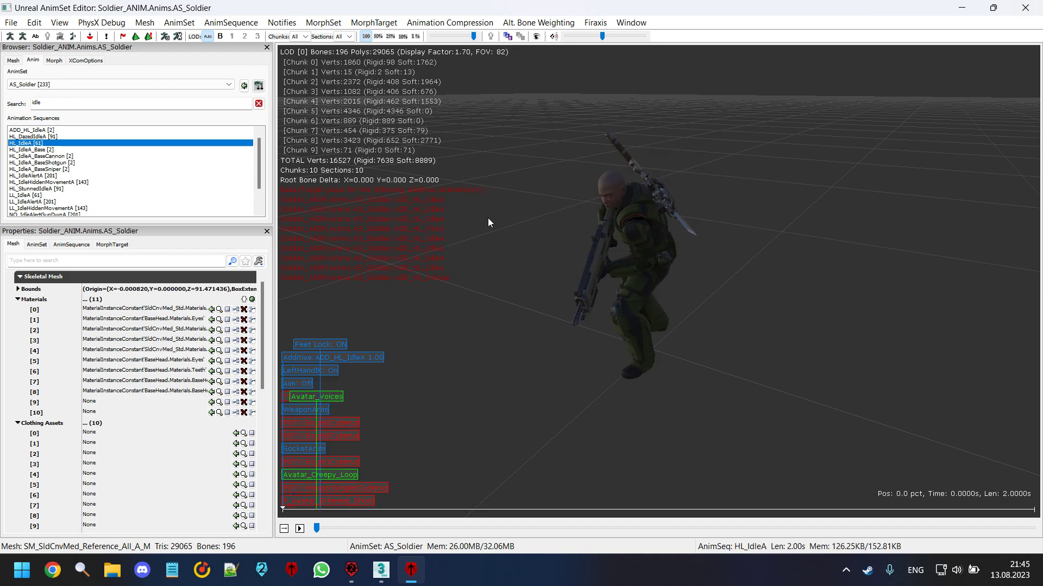
Select IRITestPackage's AS_Soldier in the Content Browser as the target and copy the HL_IdleA sequence from Soldier_ANIM into it.
drag(478, 7, 690, 40)
click(172, 294)
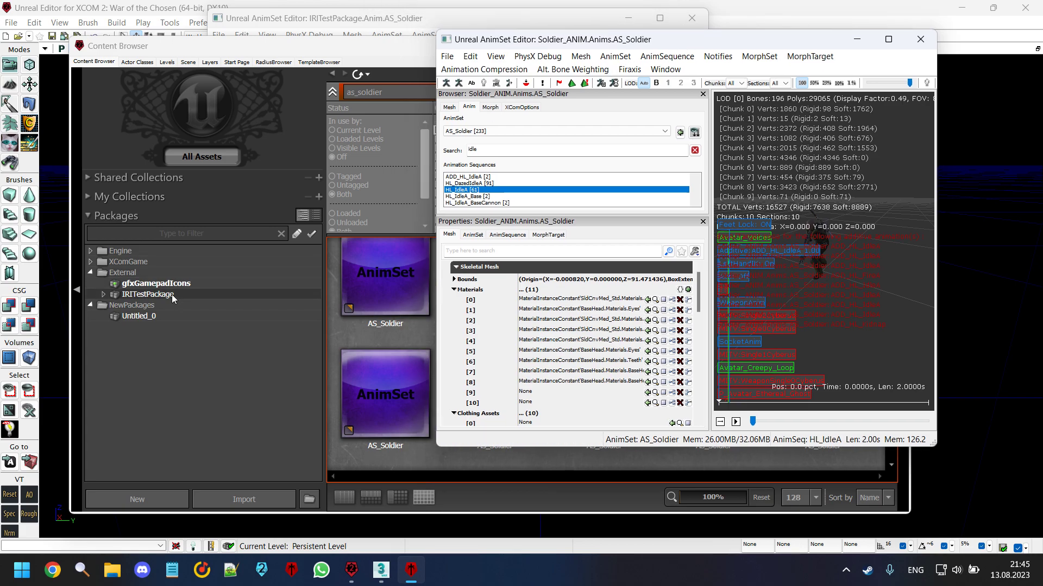
click(380, 315)
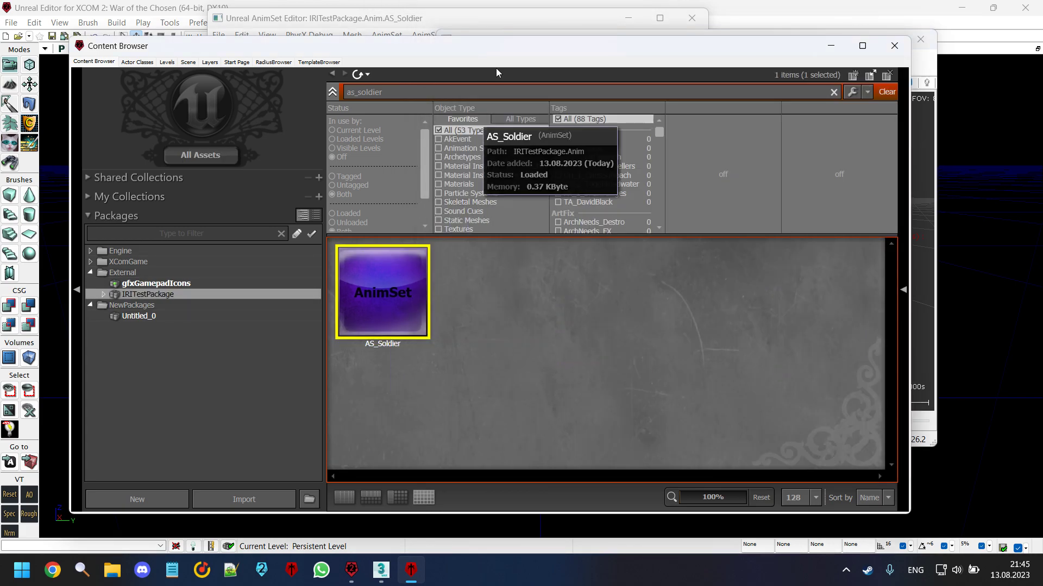
drag(678, 46, 667, 67)
double_click(656, 40)
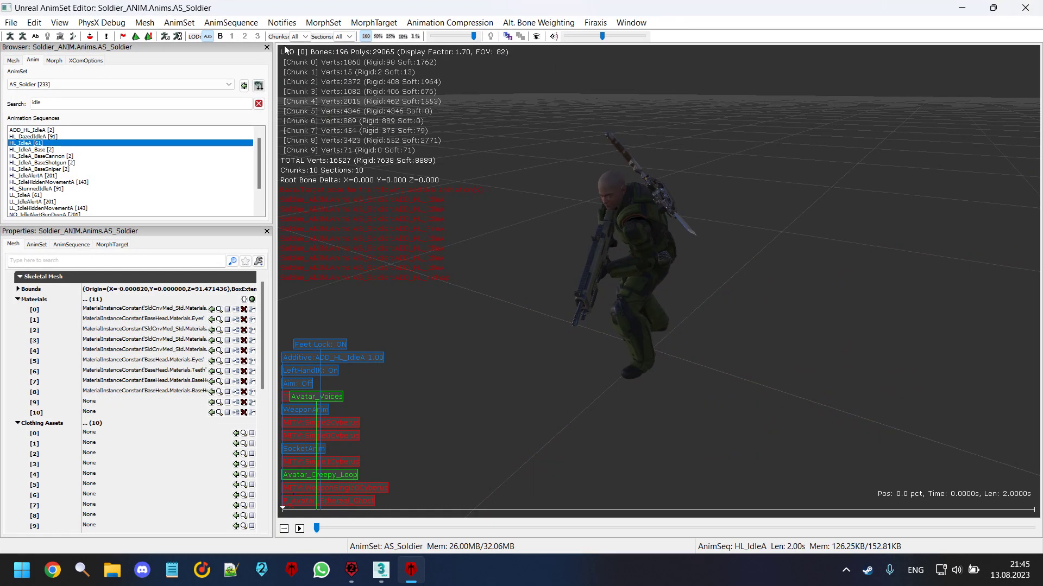
click(251, 26)
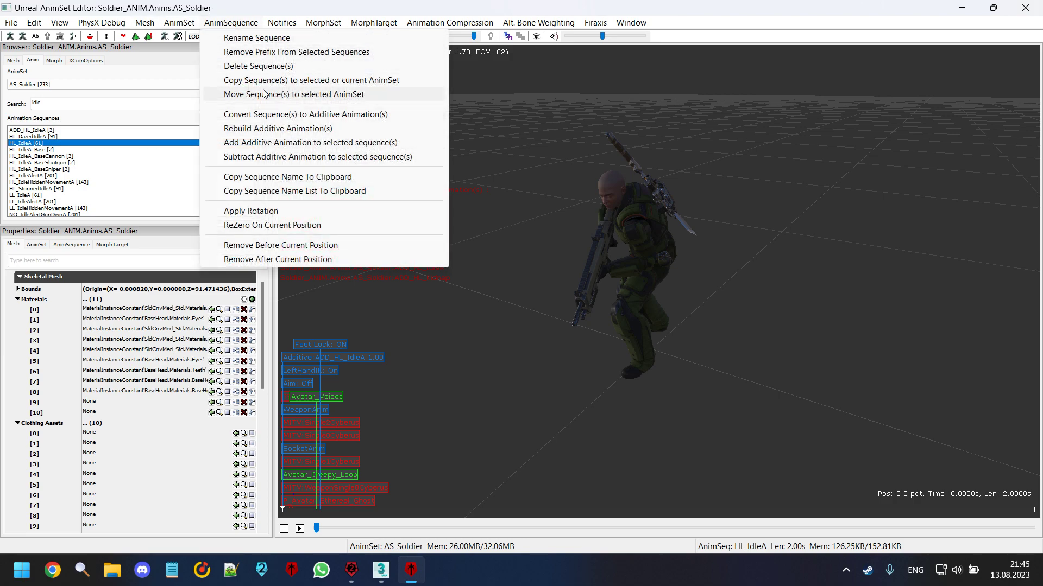
click(398, 81)
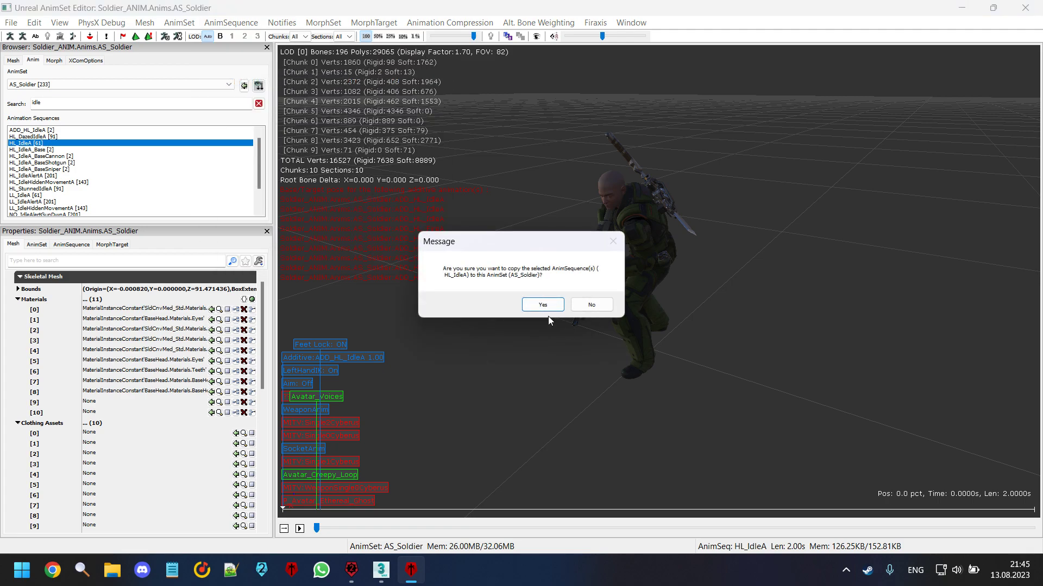
click(543, 305)
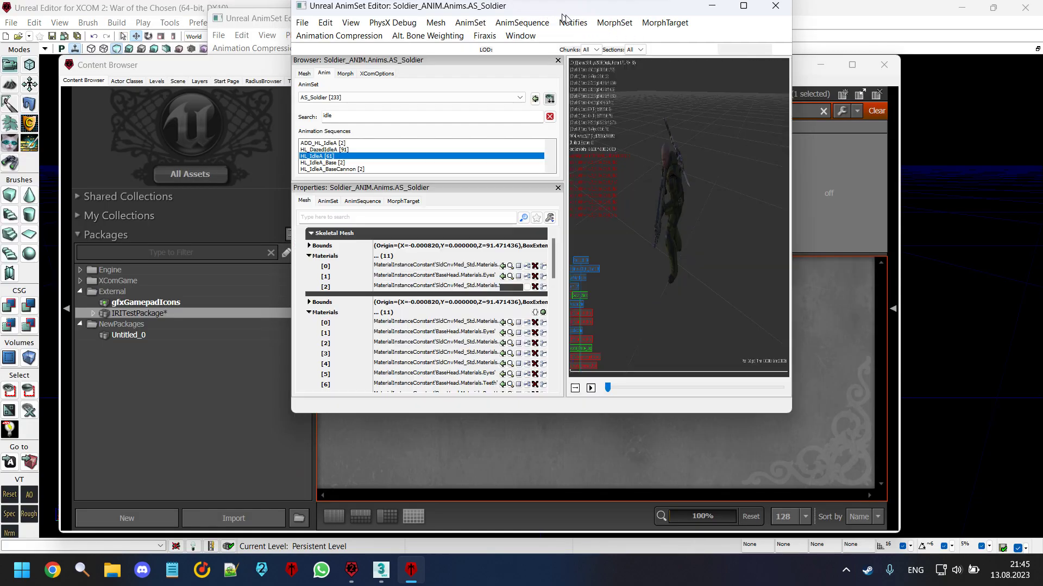
Open IRITestPackage's AS_Soldier in an enlarged AnimSet Editor and show its animation sequences with HL_IdleA on the soldier.
double_click(539, 11)
click(343, 383)
double_click(364, 324)
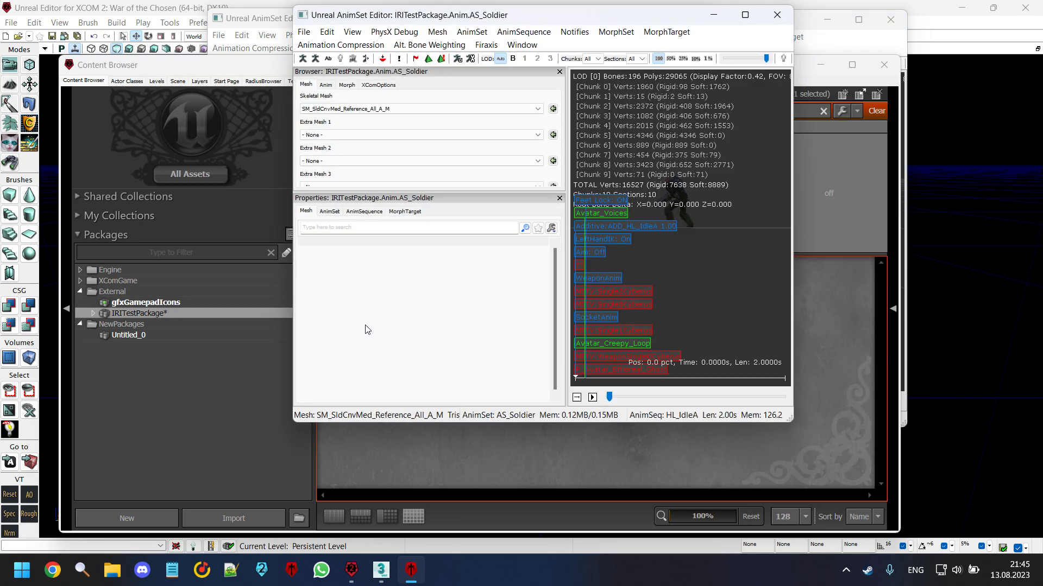
double_click(594, 19)
click(35, 61)
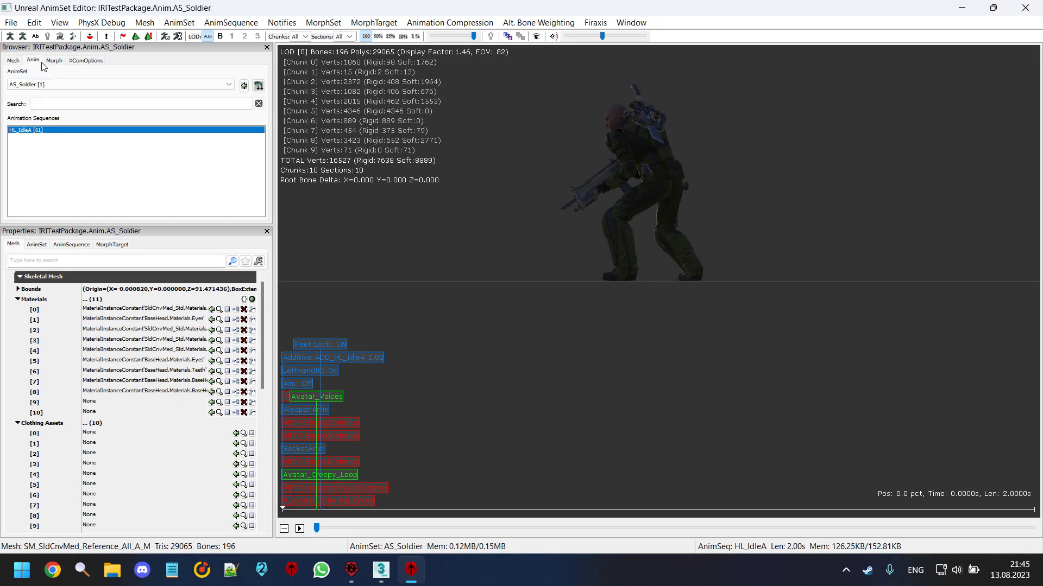
drag(578, 223, 620, 216)
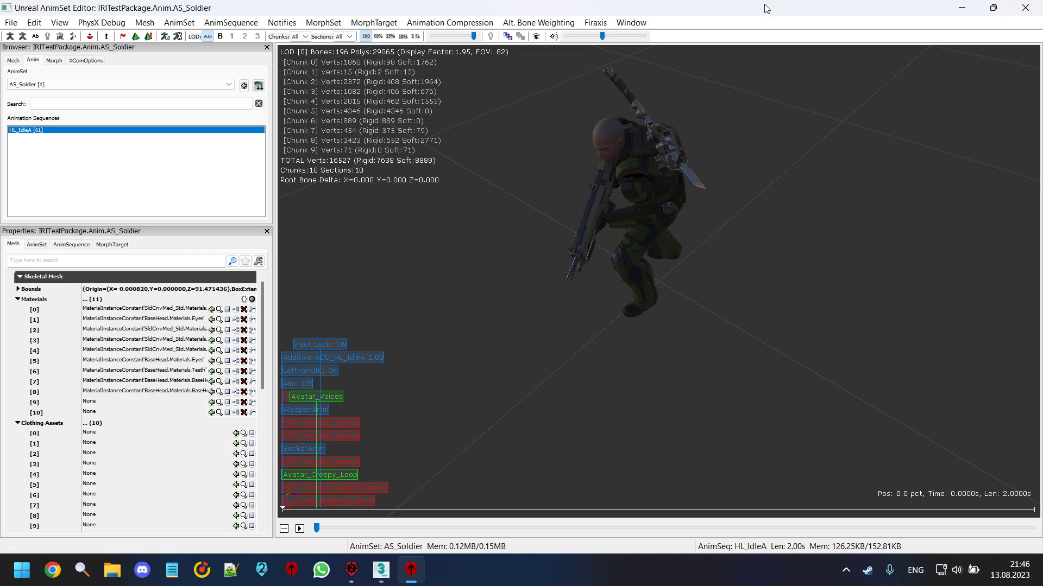
Restore the AnimSet Editor's window size and save the IRITestPackage package.
drag(764, 7, 778, 16)
right_click(219, 311)
click(260, 318)
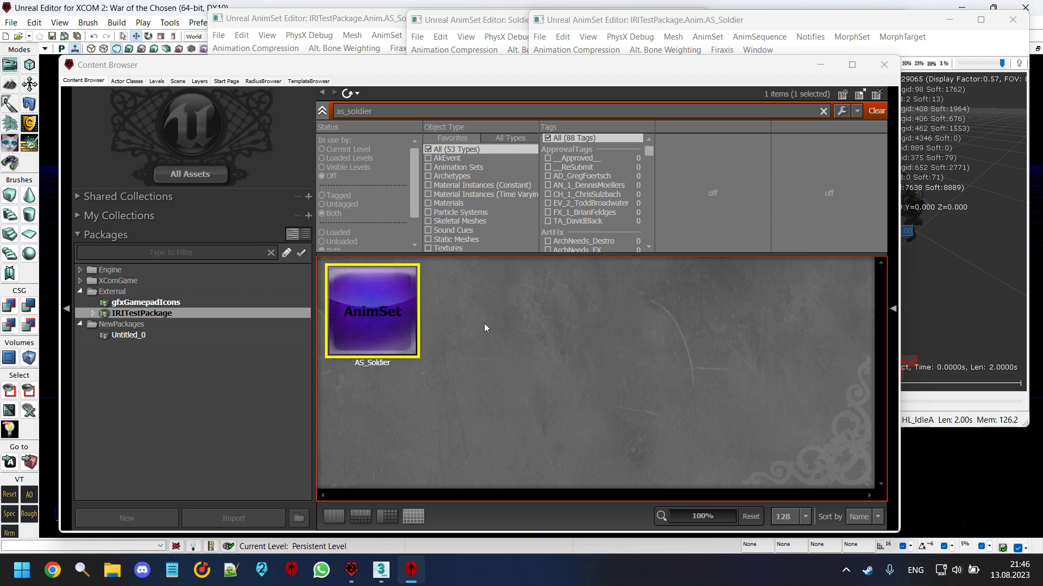
Enlarge the AnimSet Editor for IRITestPackage's AS_Soldier, examine the soldier from the front, and scrub the start of HL_IdleA.
drag(706, 23, 602, 34)
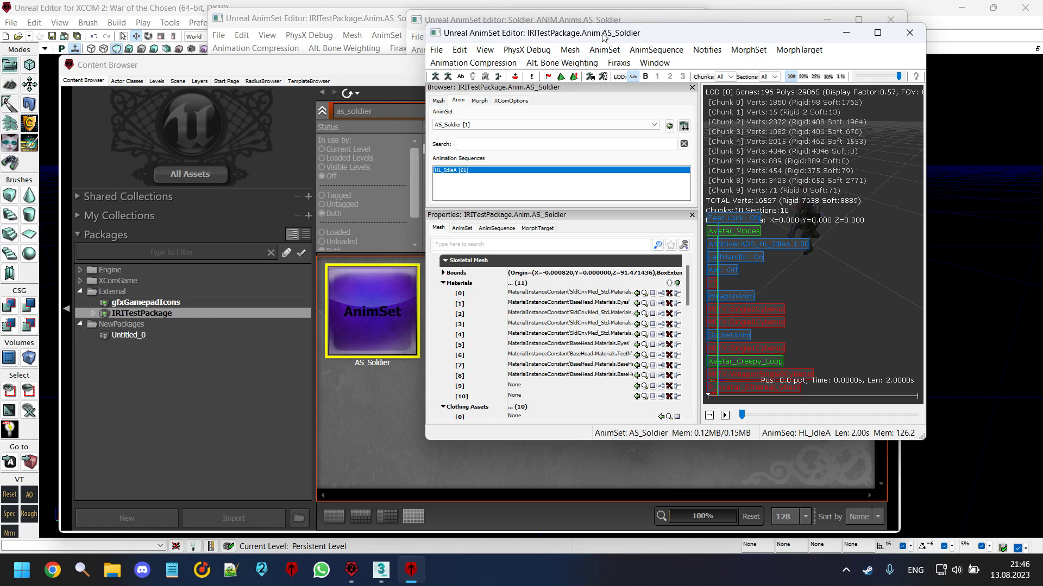
drag(603, 37, 573, 42)
double_click(573, 42)
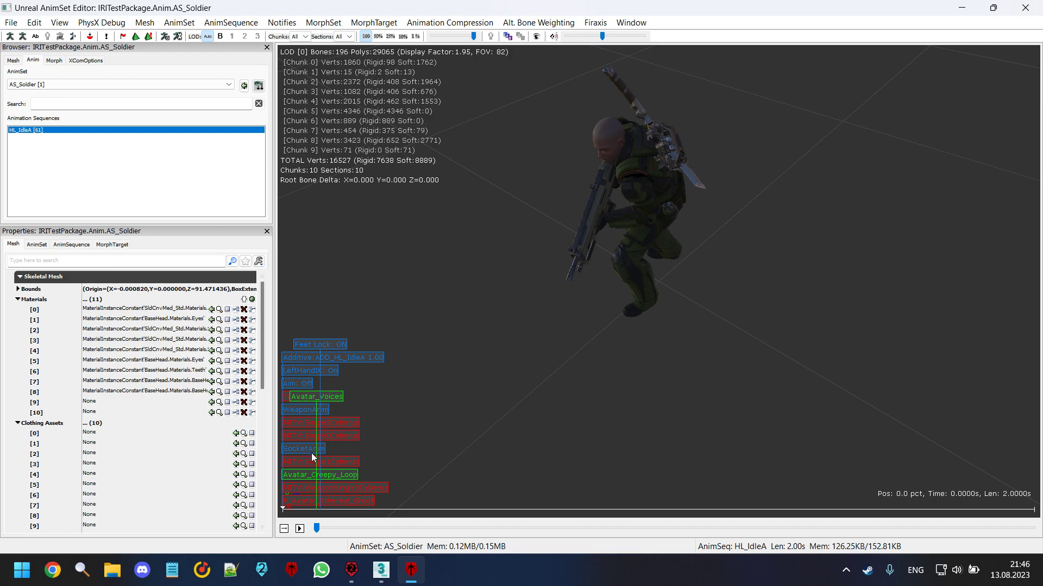
click(38, 246)
click(21, 245)
drag(424, 311, 589, 324)
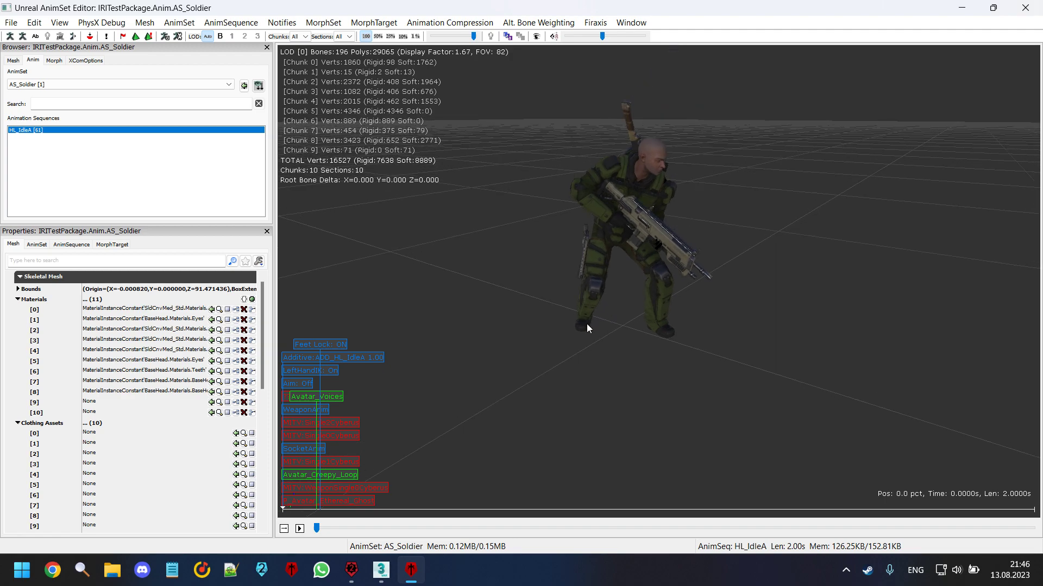
drag(318, 529, 312, 476)
drag(317, 528, 261, 527)
Move the Avatar_Voices notify in HL_IdleA to 0.775 s and scrub the animation to about 0.75 s.
drag(335, 396, 588, 500)
click(300, 529)
drag(558, 531, 590, 536)
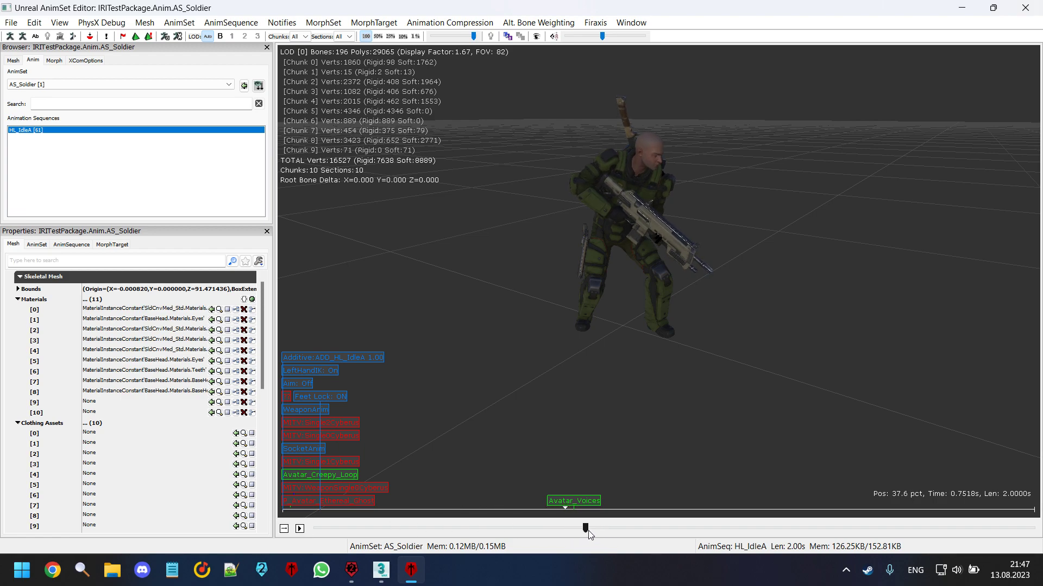
Expand the properties of the Avatar_Voices notify and move it on the HL_IdleA timeline to 0.025 s.
click(581, 502)
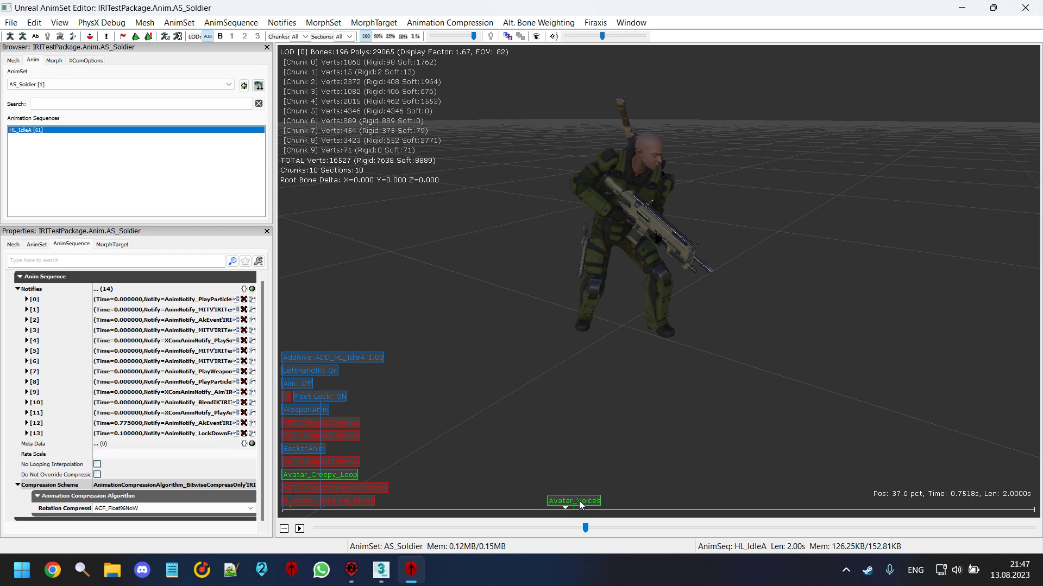
click(36, 444)
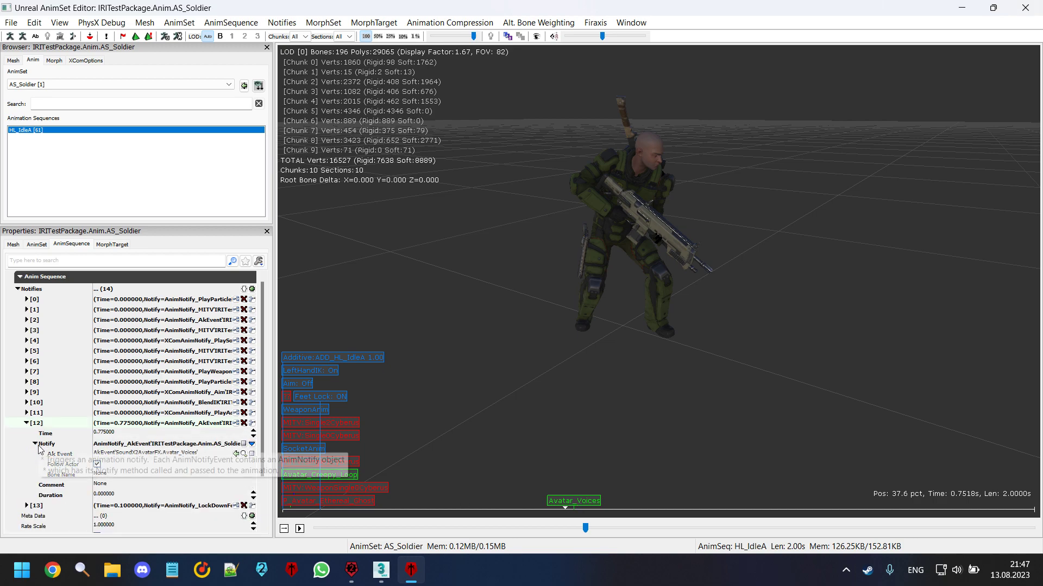
click(50, 454)
drag(578, 506, 296, 506)
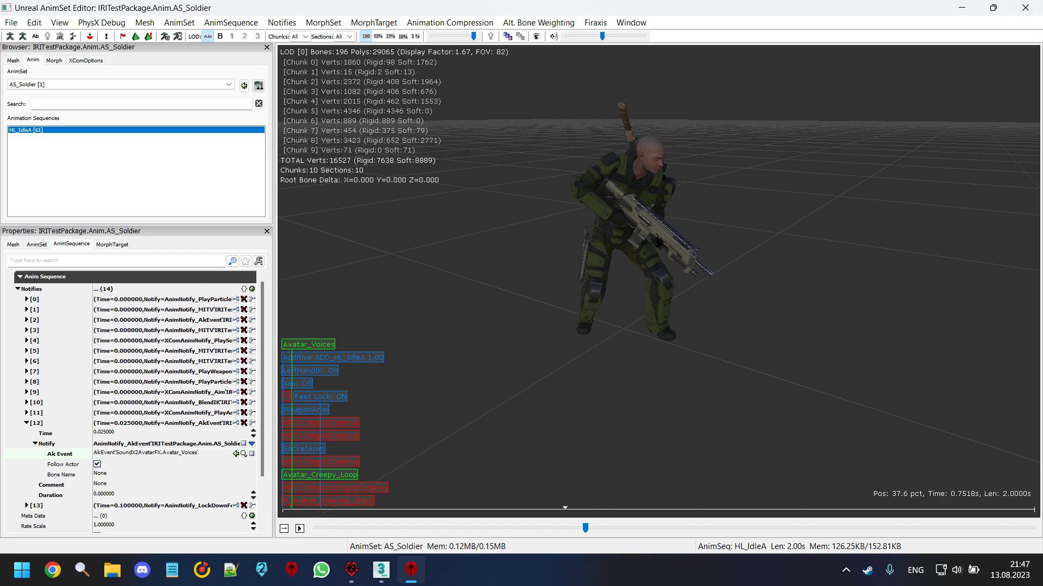
Start an FBX animation import into AS_Soldier using HL_IdleA.FBX from the 3ds Max 2020 export folder.
middle_drag(475, 356, 474, 290)
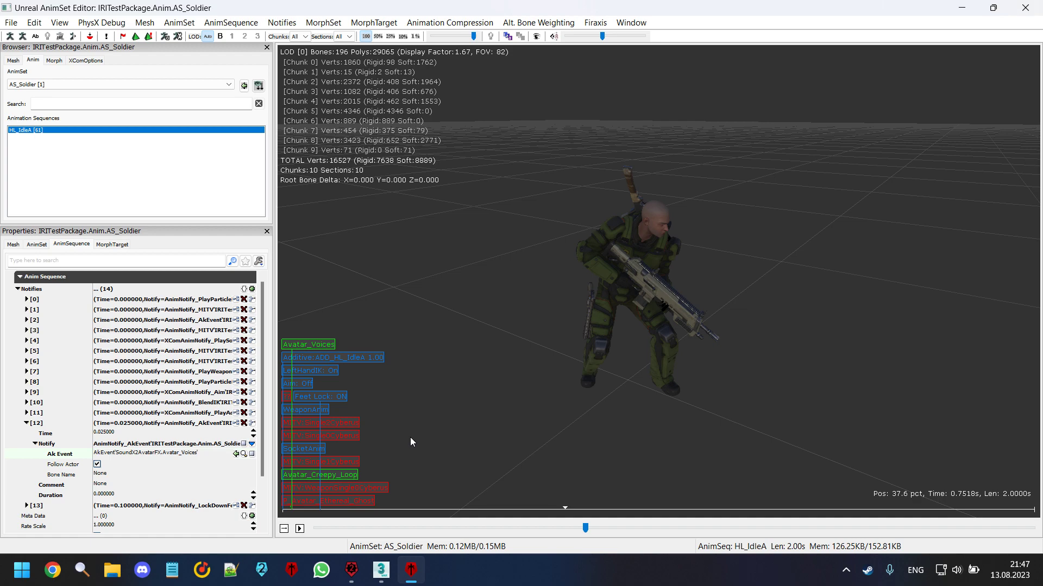
click(10, 24)
click(433, 246)
click(11, 23)
click(39, 86)
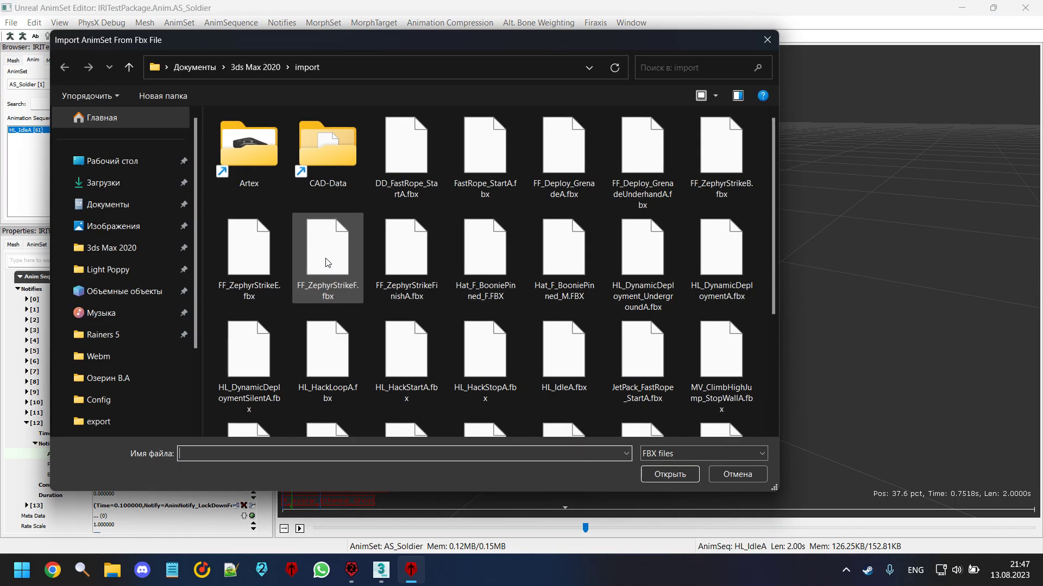
click(270, 73)
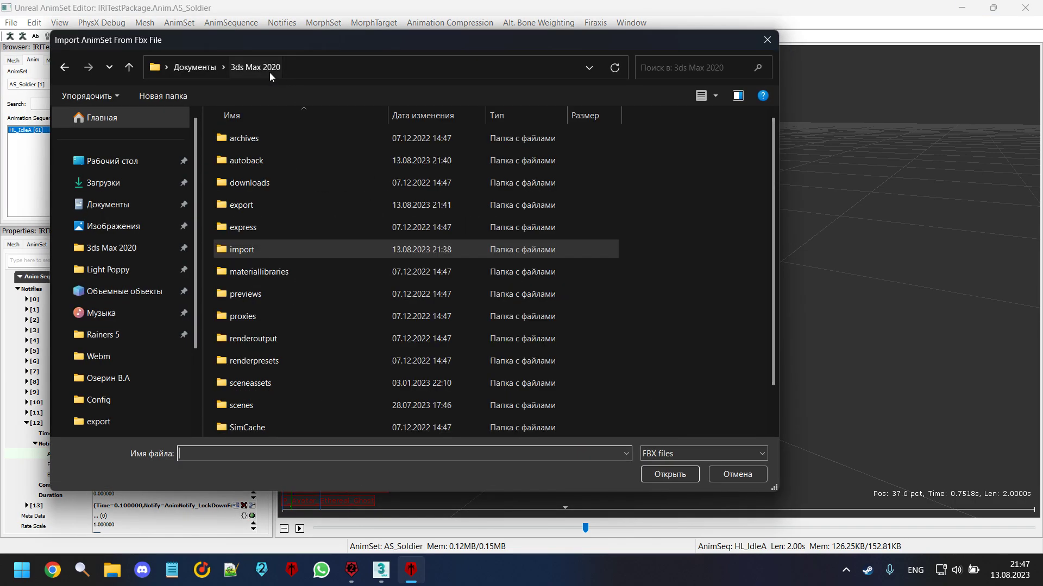
double_click(271, 203)
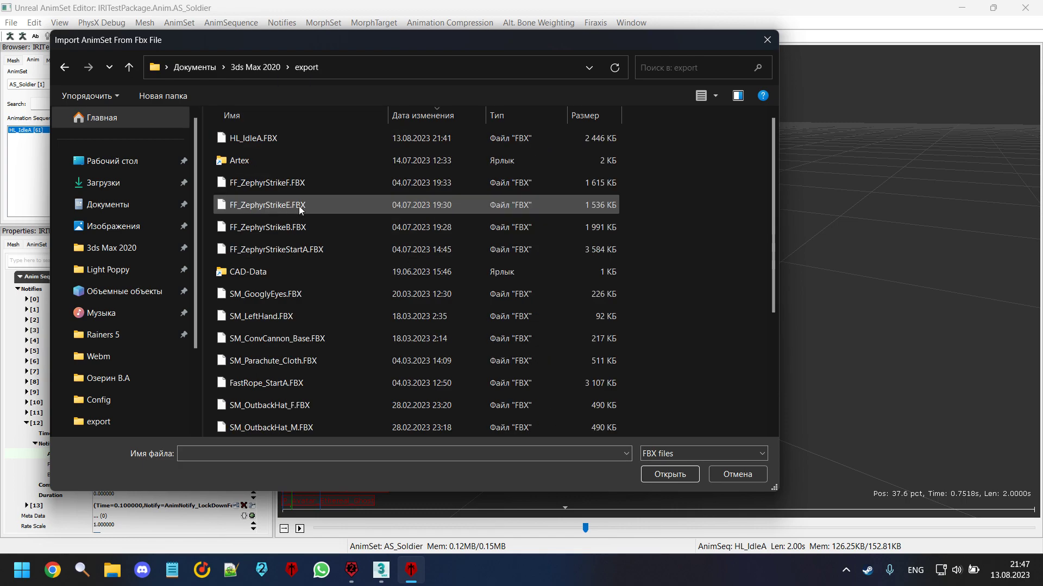
double_click(293, 141)
Run the FBX import without skipping AnimSet patching, adding the file's extra bone tracks to all existing animations in AS_Soldier.
click(511, 301)
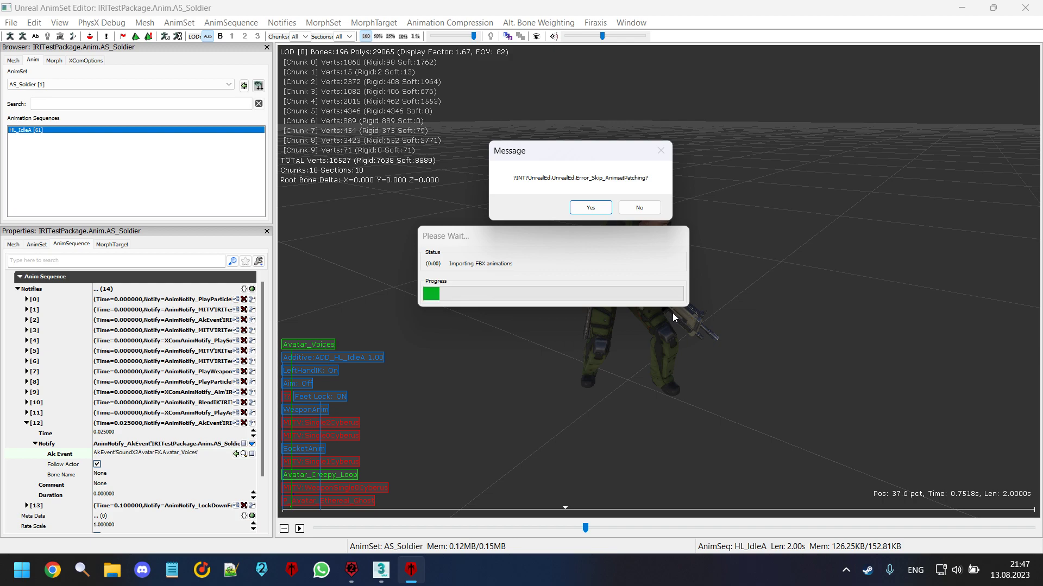
click(644, 208)
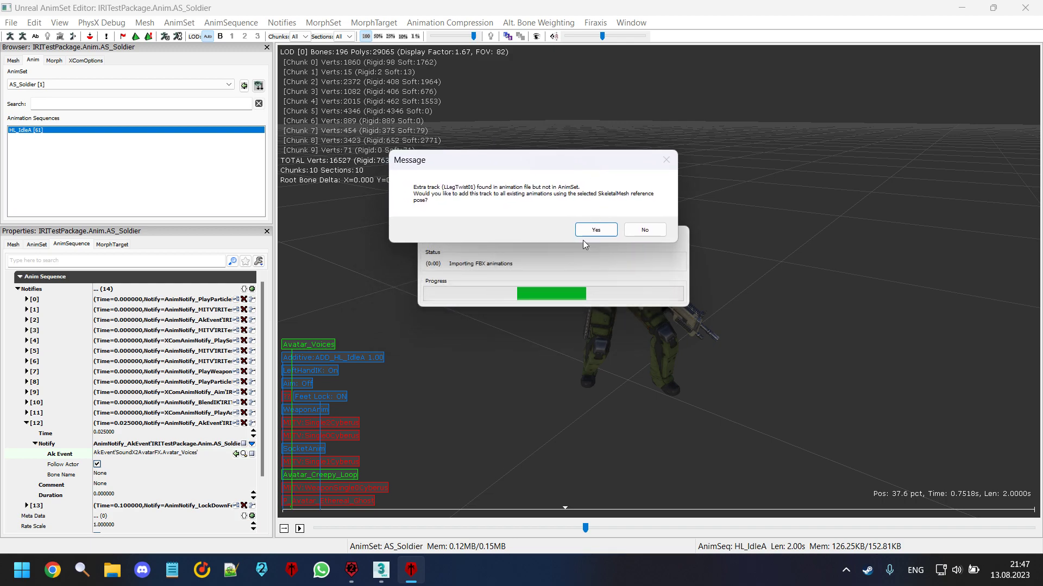
click(596, 230)
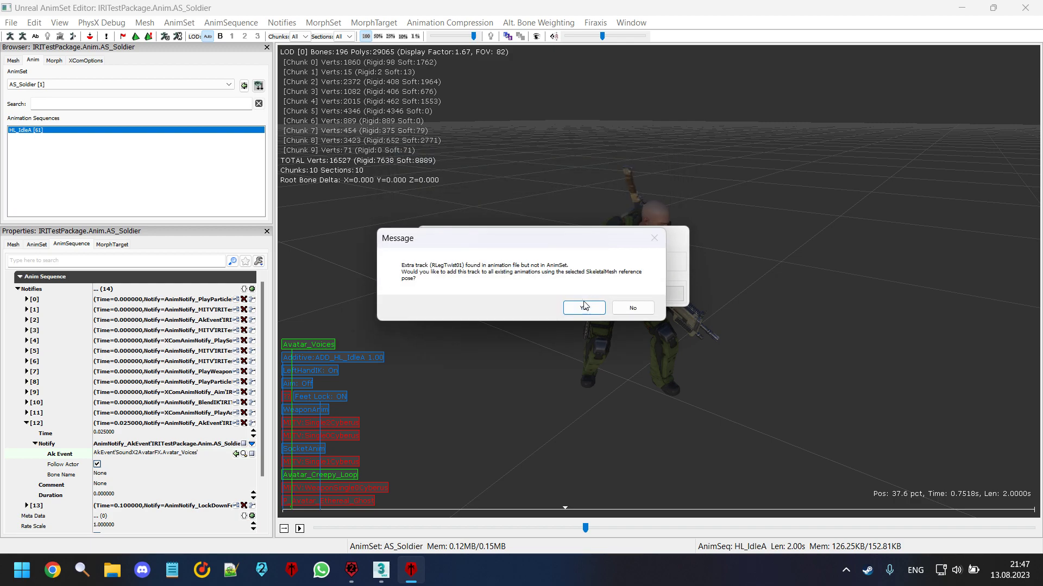
click(583, 308)
click(582, 311)
click(582, 311)
click(582, 310)
click(582, 311)
click(582, 310)
click(582, 311)
click(582, 311)
click(582, 311)
click(582, 311)
click(582, 311)
click(583, 311)
click(582, 307)
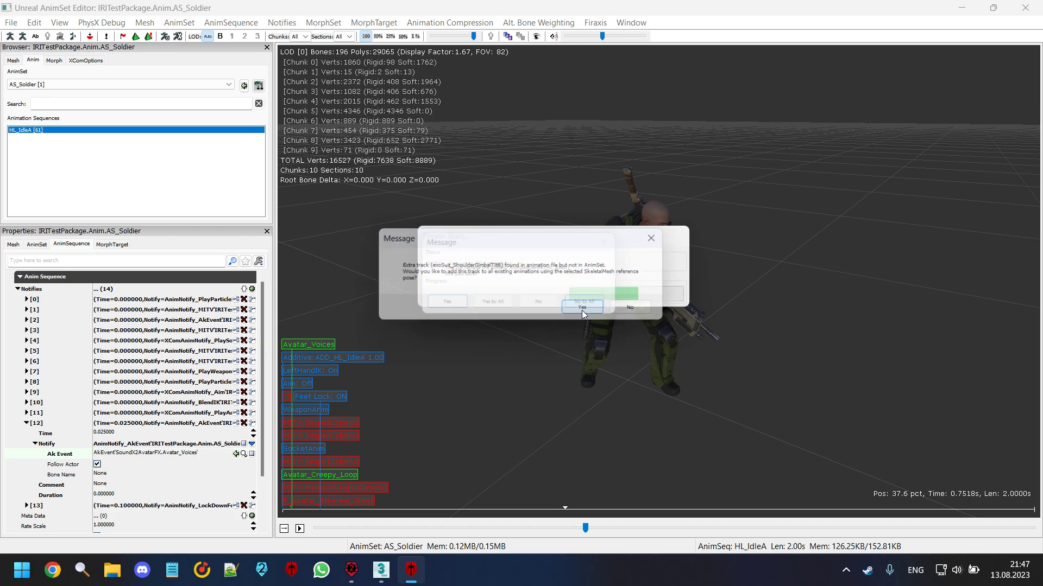
click(582, 308)
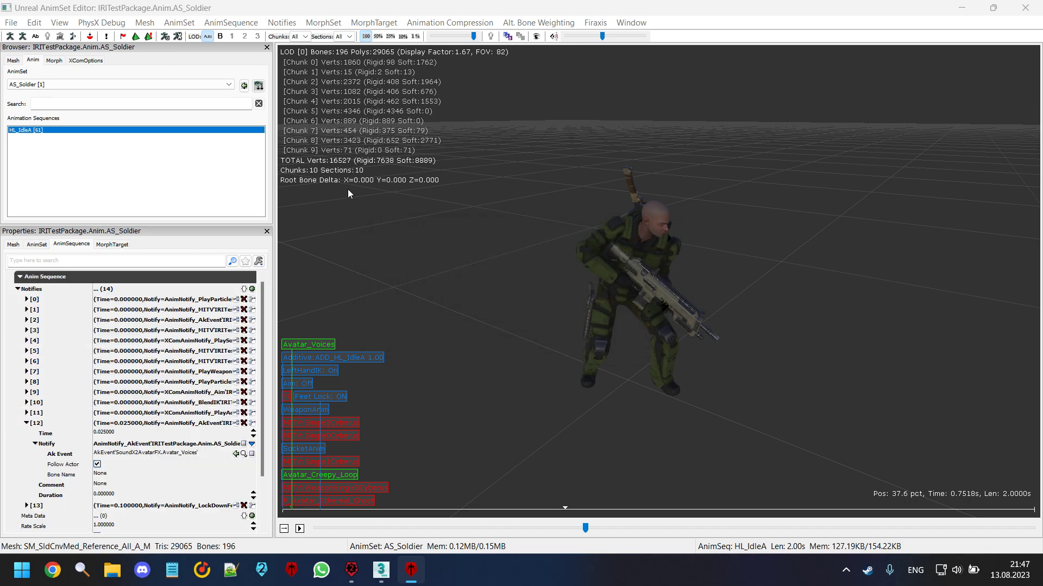
Import HL_IdleA.FBX into AS_Soldier again and replace the existing HL_IdleA sequence.
click(11, 23)
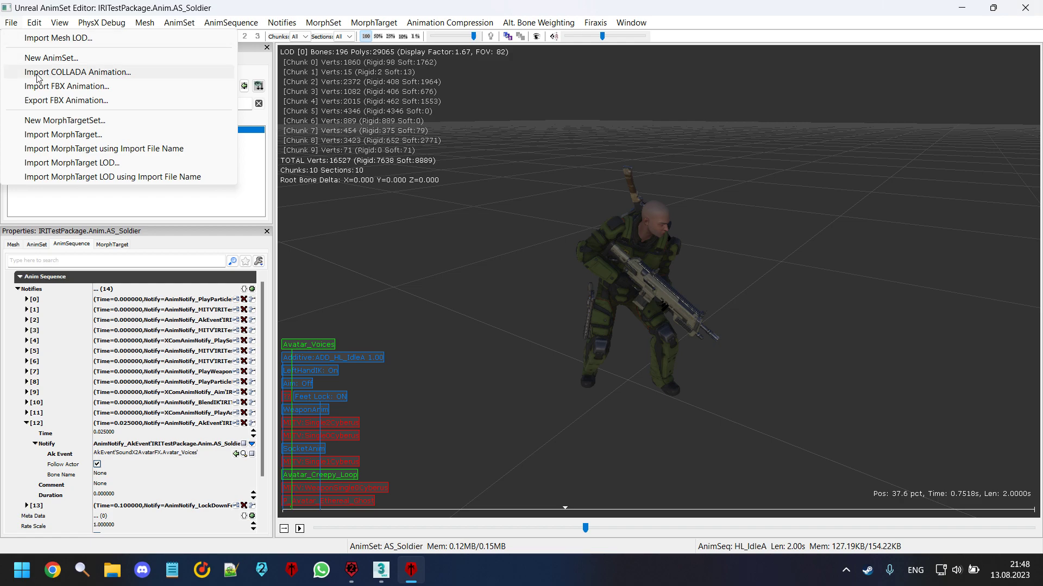
click(491, 188)
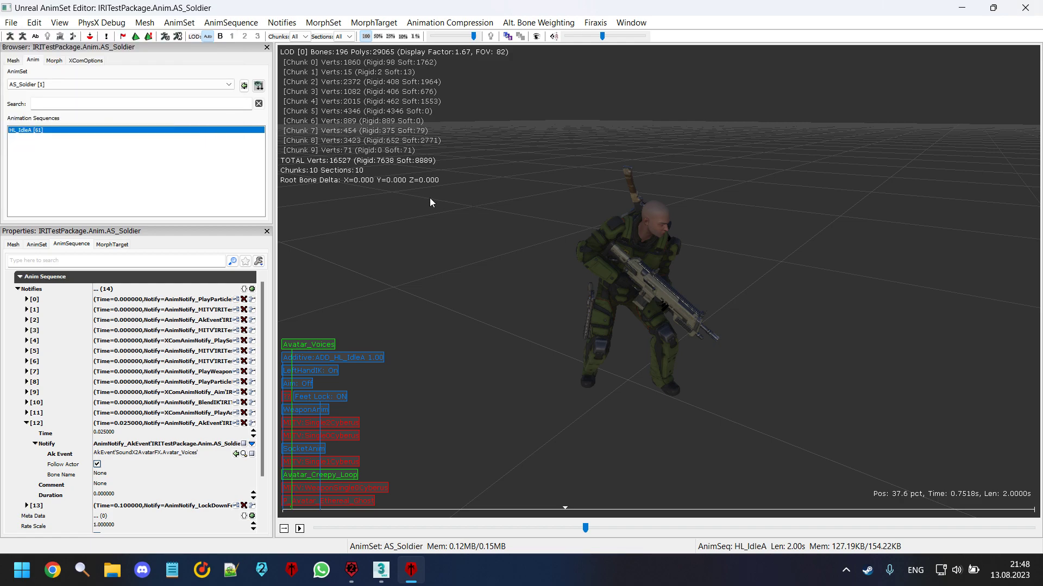
click(11, 22)
click(92, 87)
click(288, 140)
double_click(288, 140)
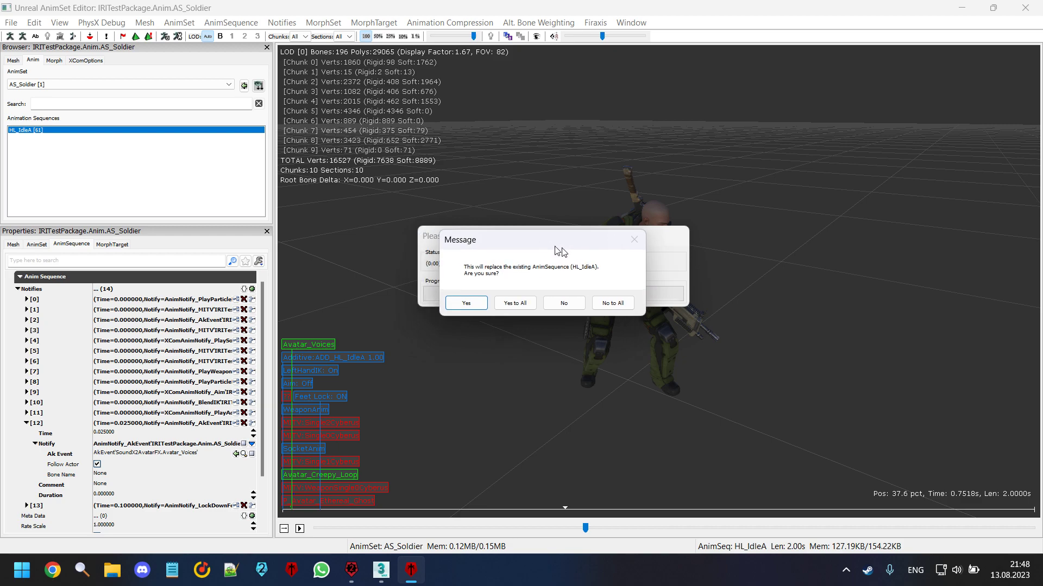
drag(547, 244, 646, 180)
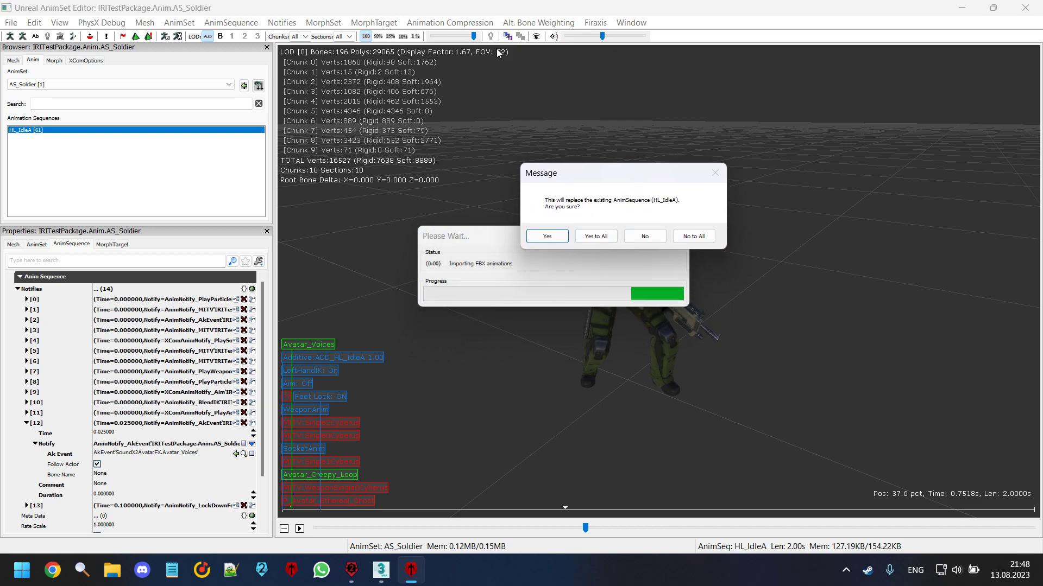
click(559, 235)
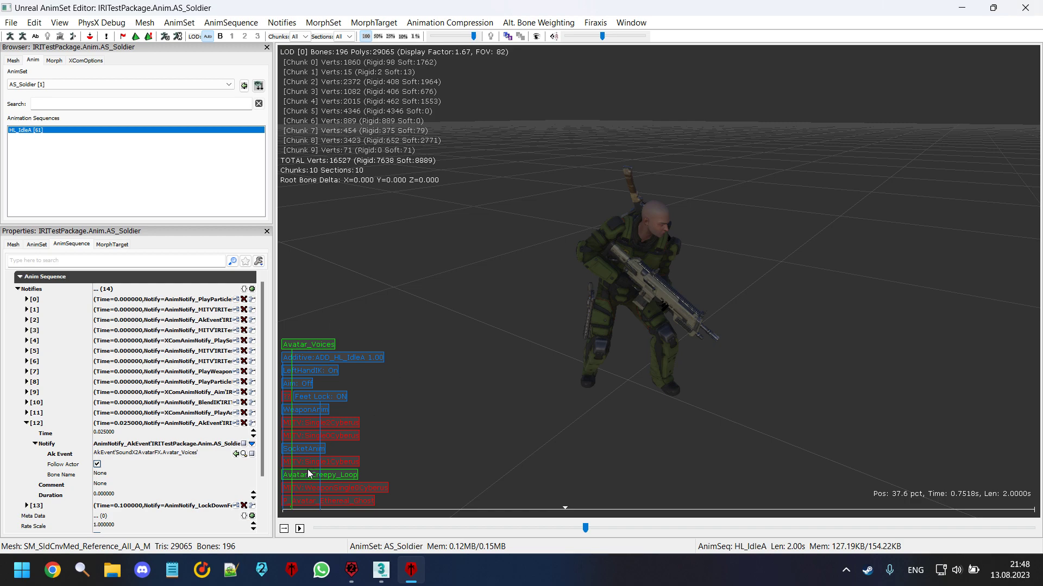
Play the imported HL_IdleA animation and examine the soldier's pose from different angles.
click(300, 529)
drag(539, 398, 565, 389)
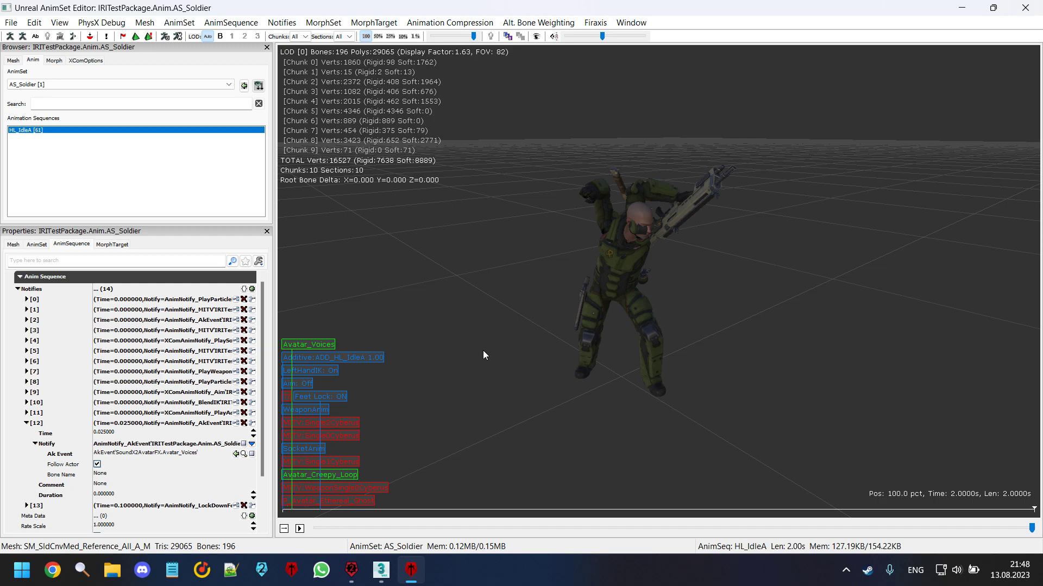
drag(496, 329, 539, 316)
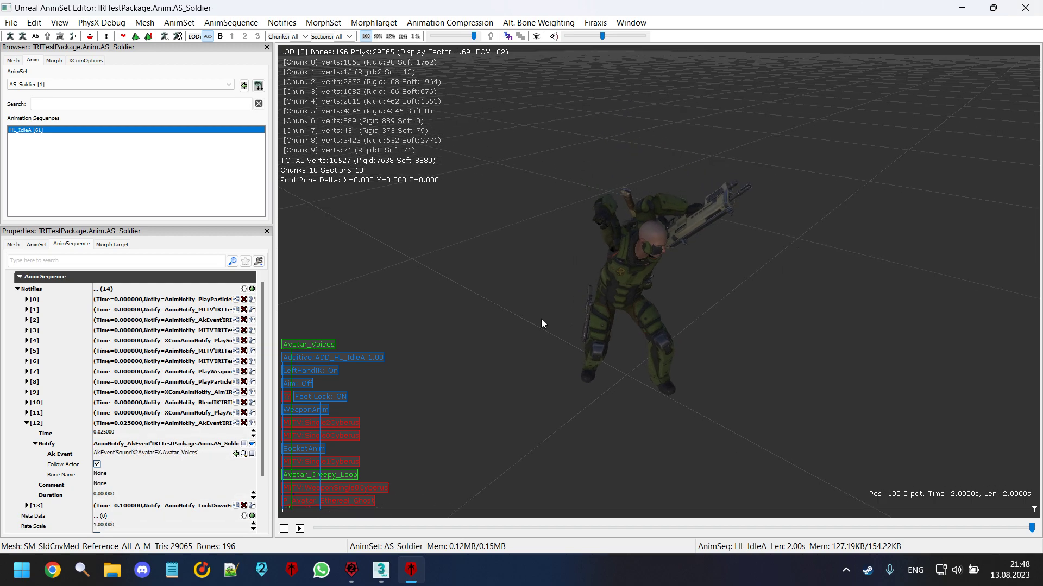
Apply Least Destructive animation compression to the HL_IdleA sequence only and close the compression settings.
click(470, 25)
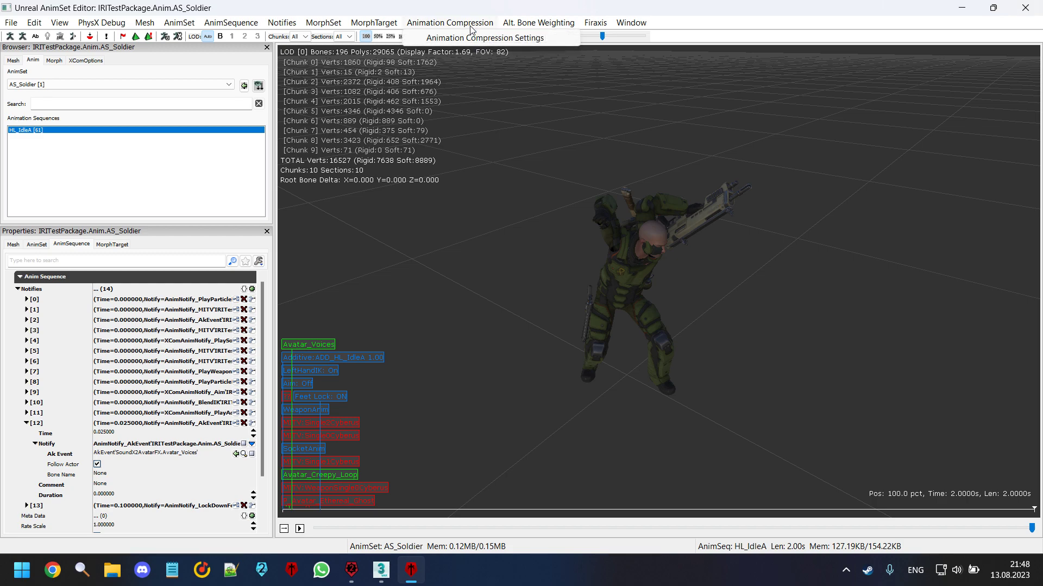
click(470, 25)
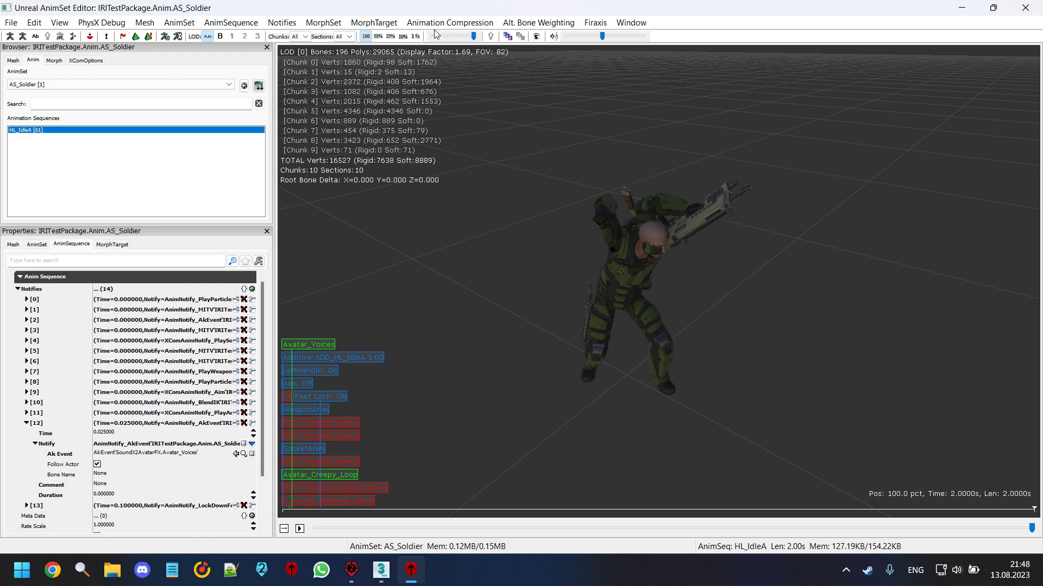
click(463, 25)
click(485, 37)
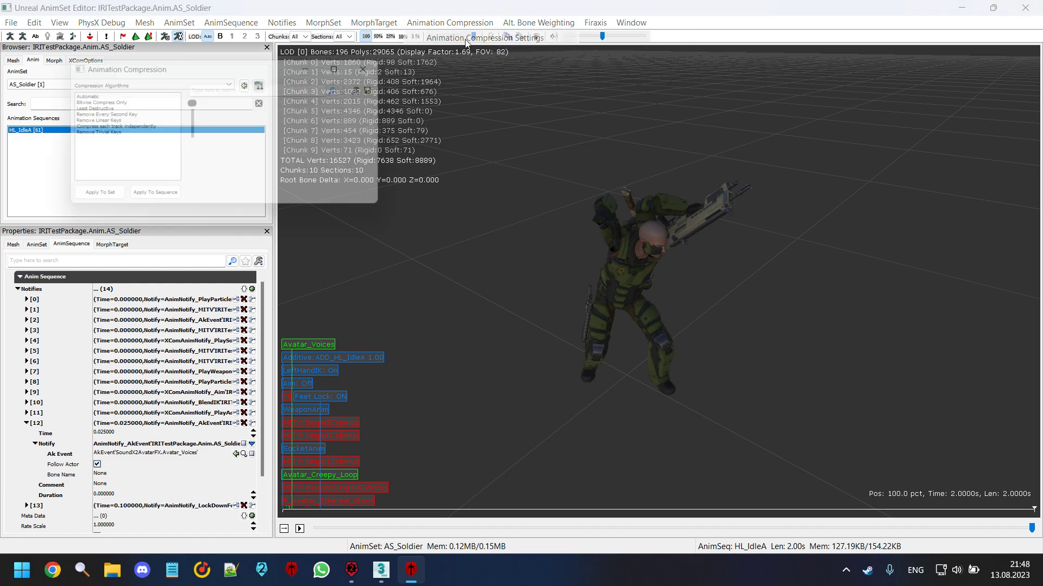
click(94, 108)
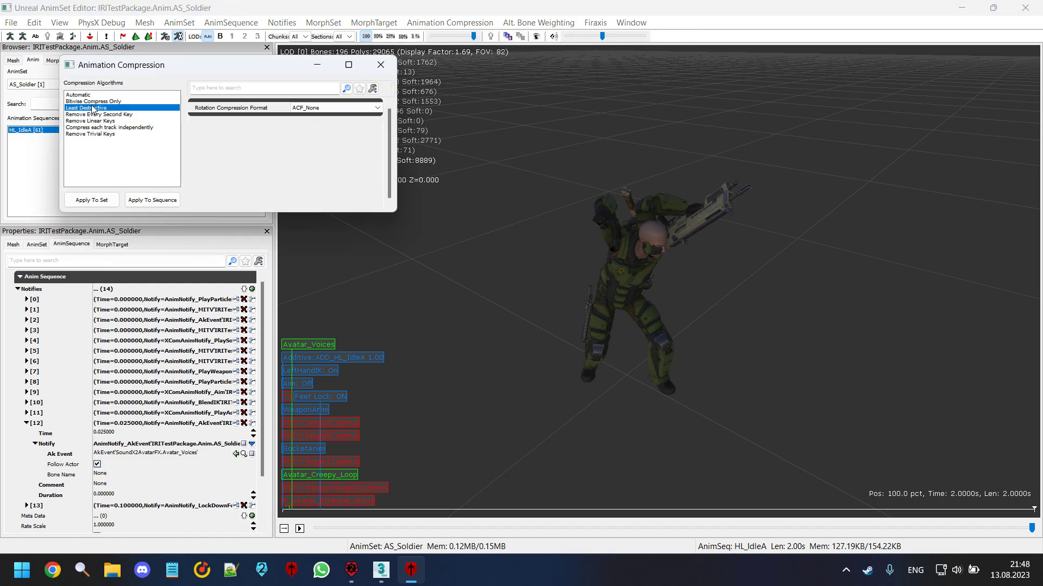
click(163, 199)
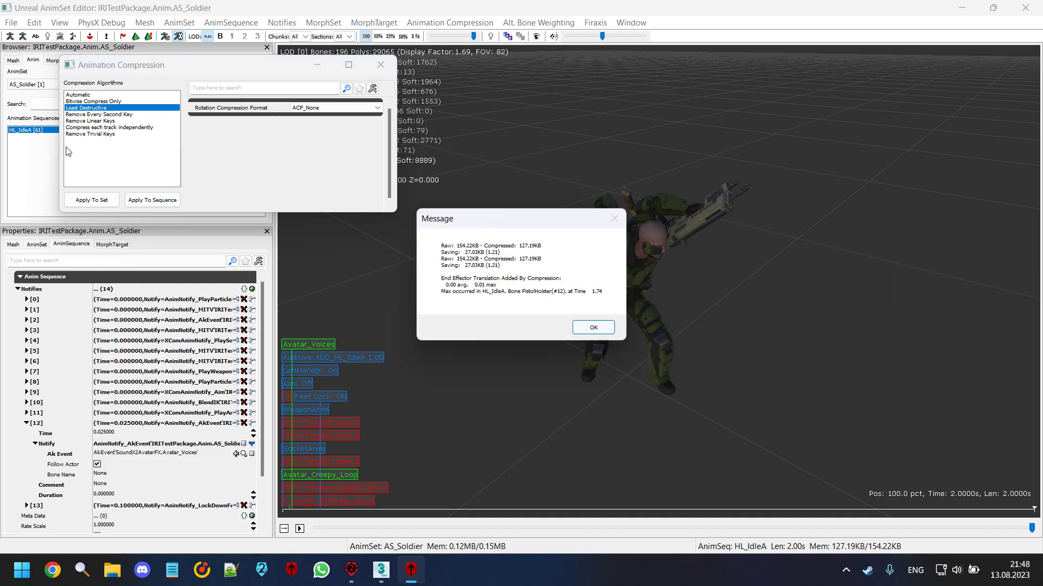
click(602, 327)
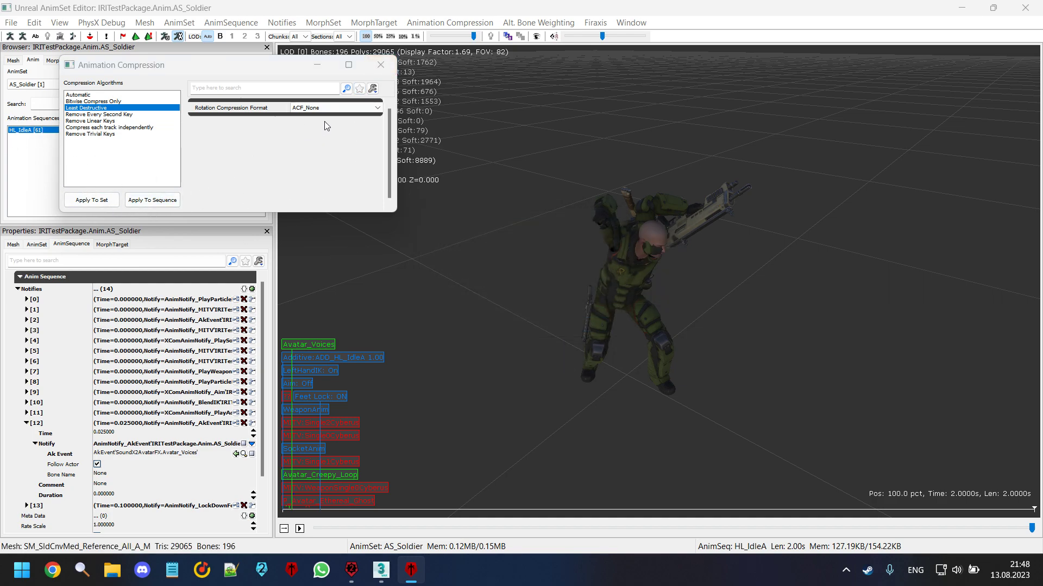
click(387, 65)
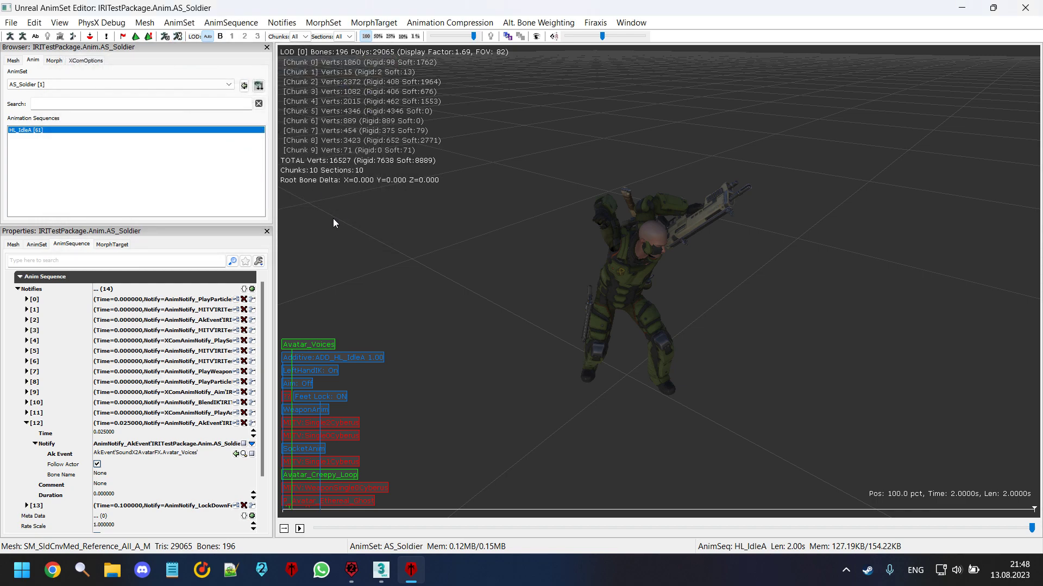
Close and reopen AS_Soldier in the AnimSet Editor and inspect HL_IdleA on the soldier mesh.
click(69, 129)
click(1025, 8)
click(378, 301)
double_click(370, 302)
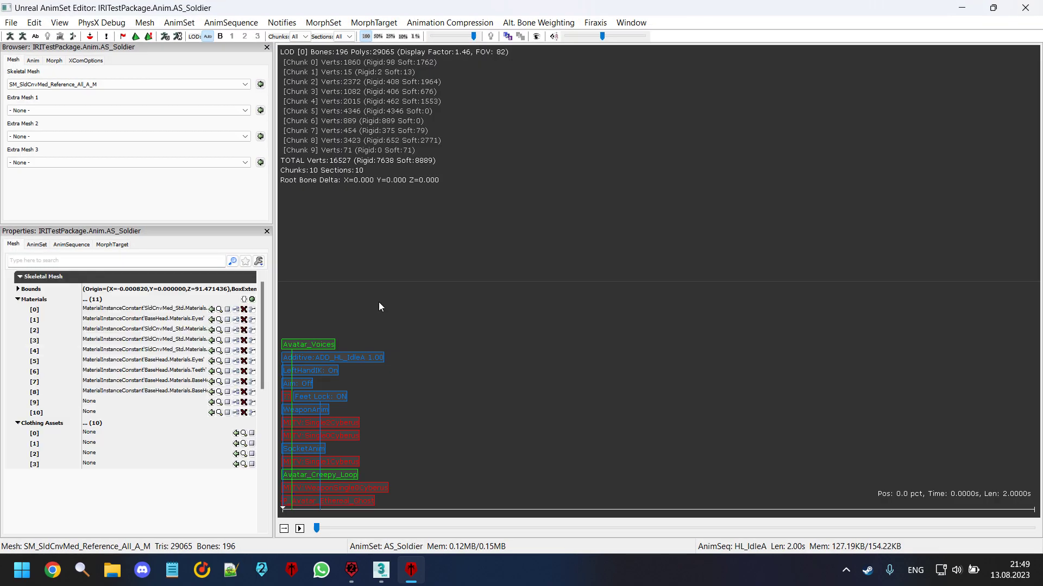
click(33, 61)
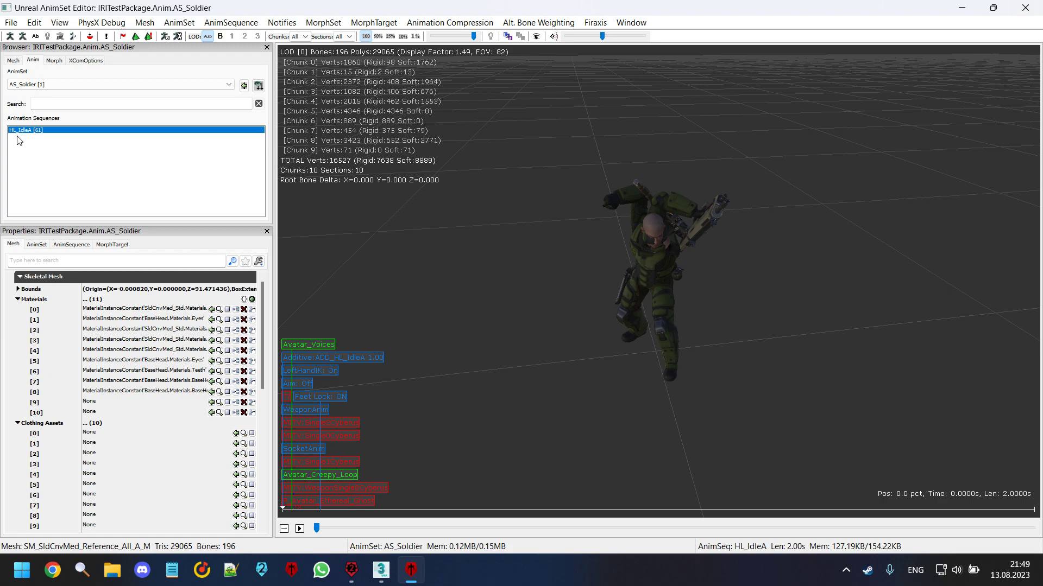
drag(470, 257, 530, 271)
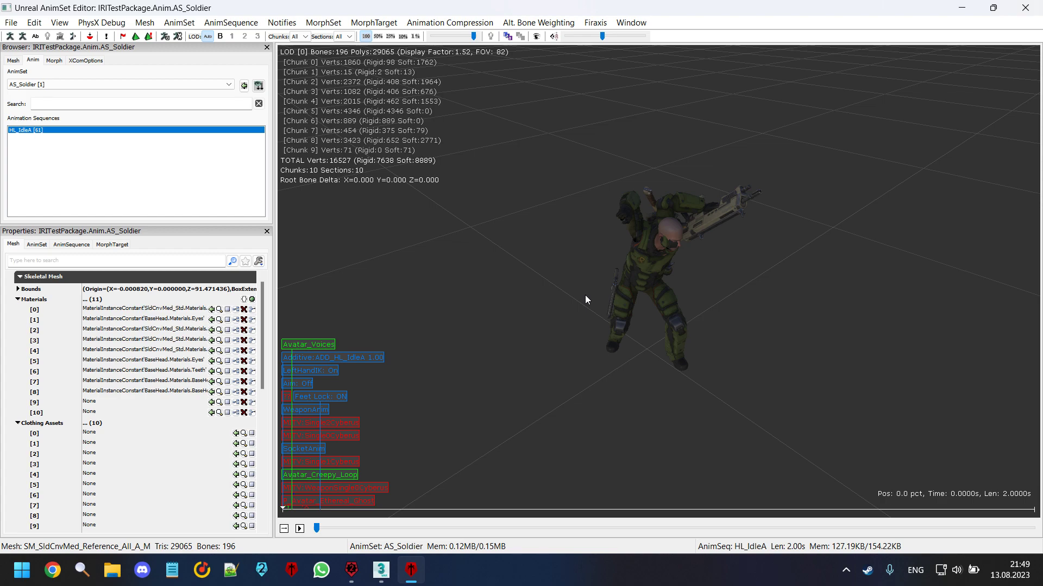
Close the AnimSet Editor and save IRITestPackage in the Content Browser.
key(alt+Tab)
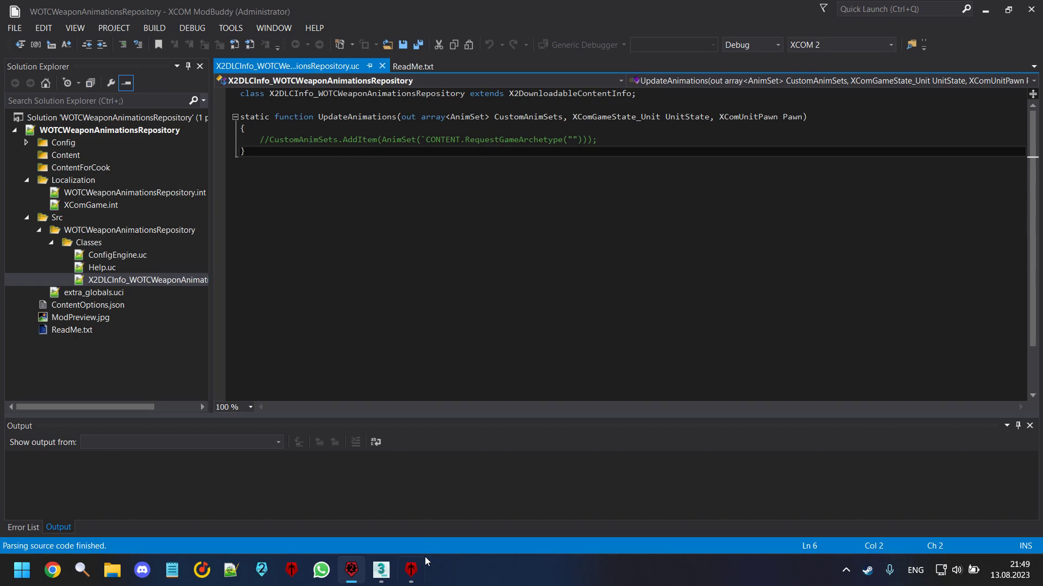
click(411, 570)
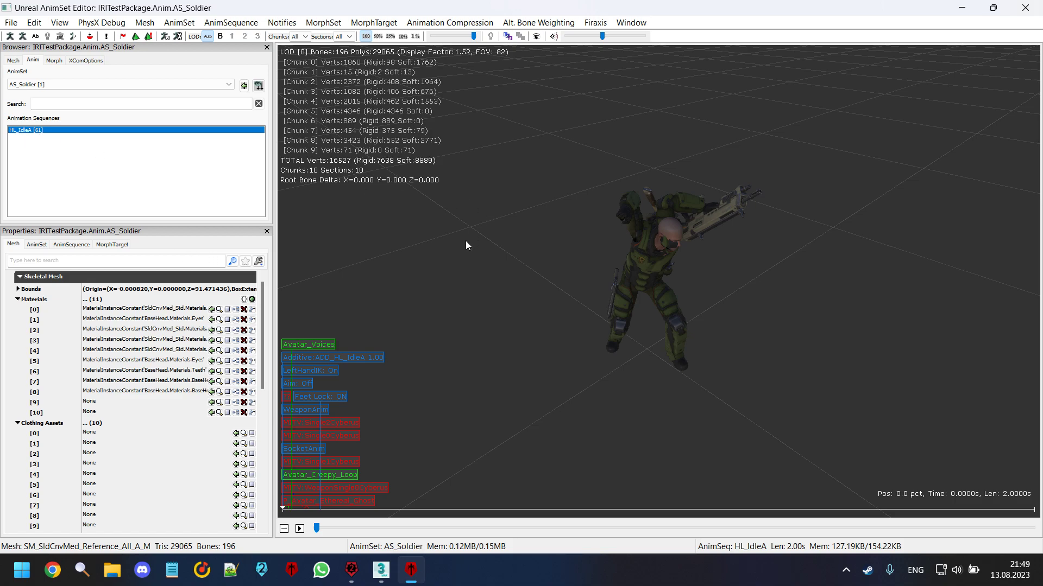
click(1025, 8)
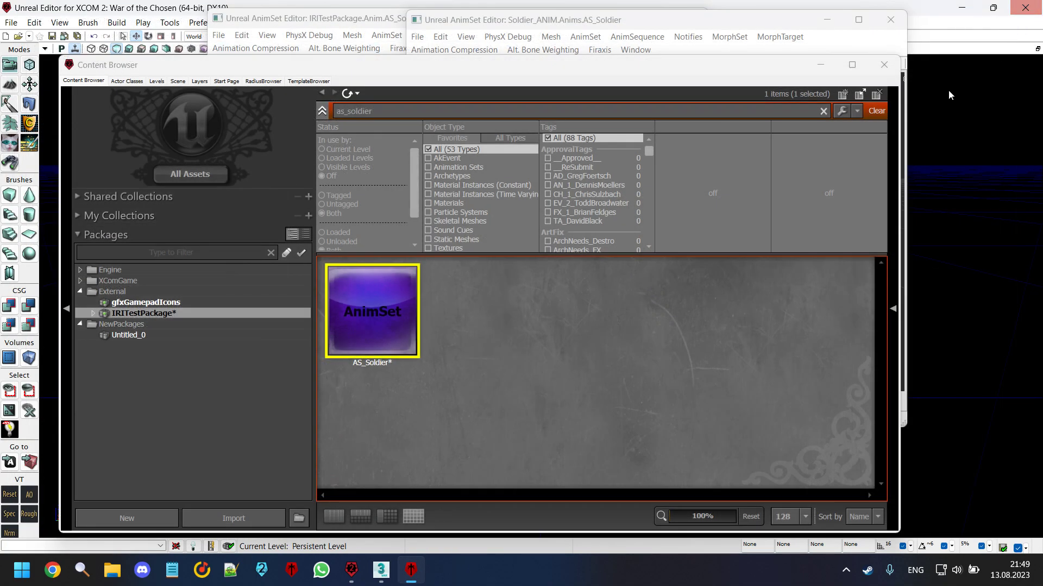
right_click(169, 314)
click(193, 326)
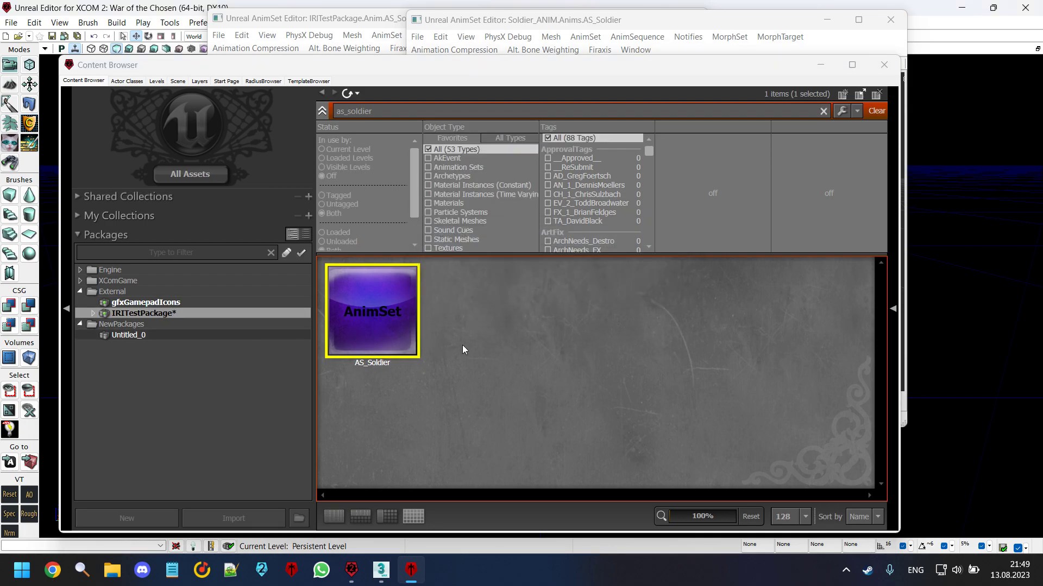
Copy the full name of AS_Soldier and paste it below the UpdateAnimations function in X2DLCInfo_WOTCWeaponAnimationsRepository.uc in XCOM ModBuddy.
right_click(389, 313)
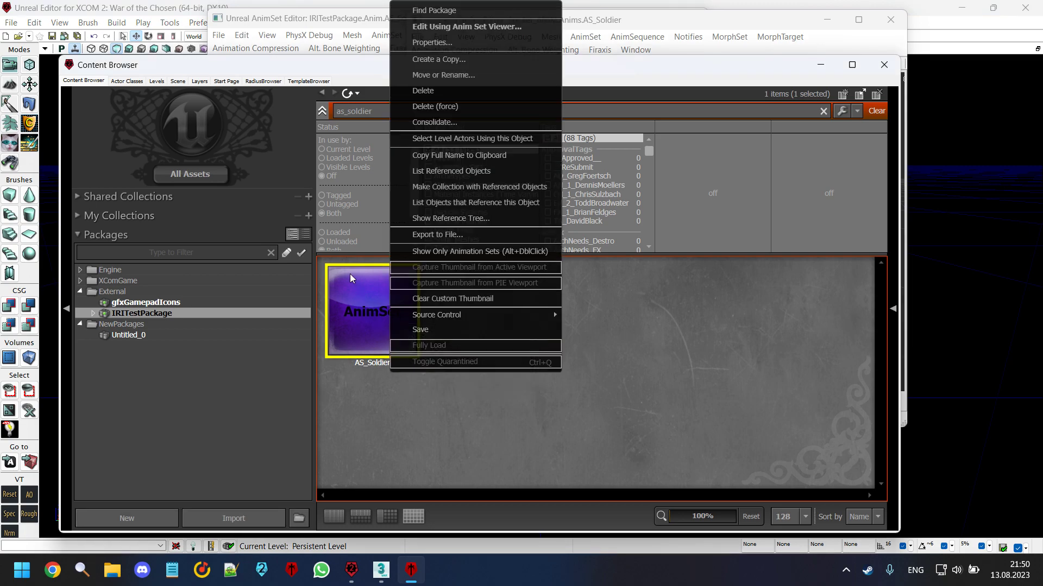
click(491, 155)
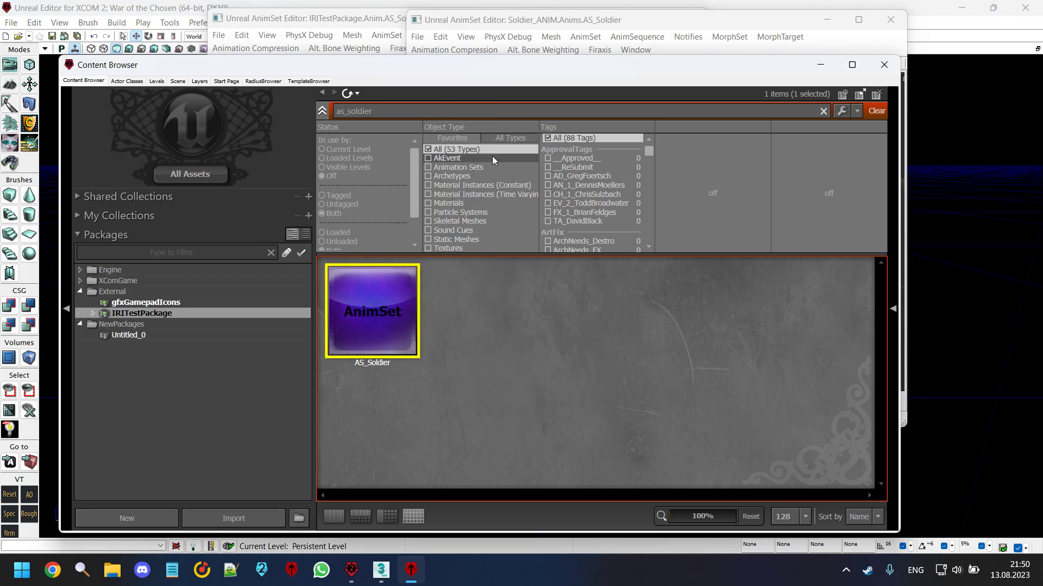
click(351, 570)
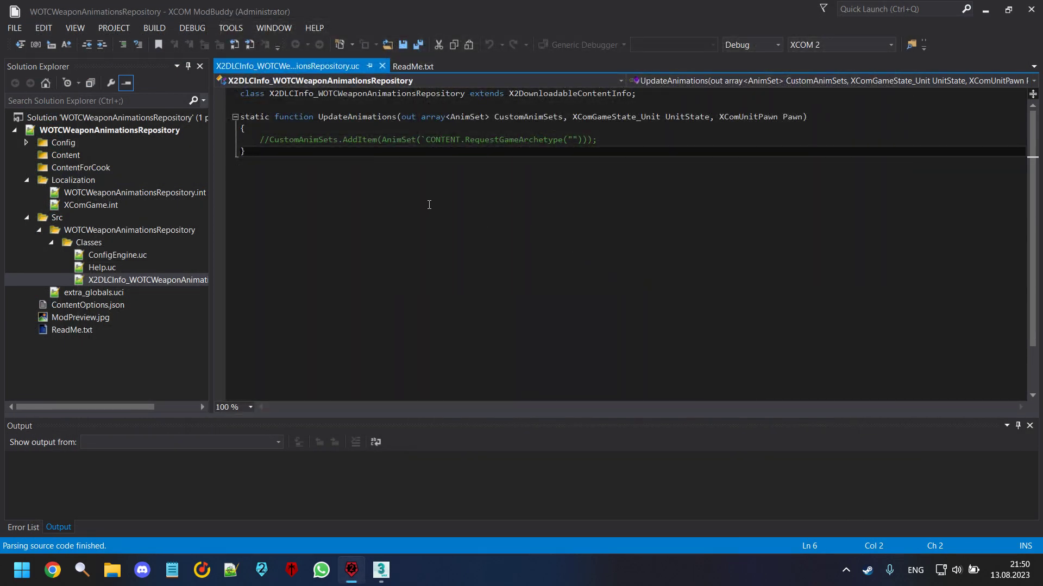
key(Return)
key(Return)
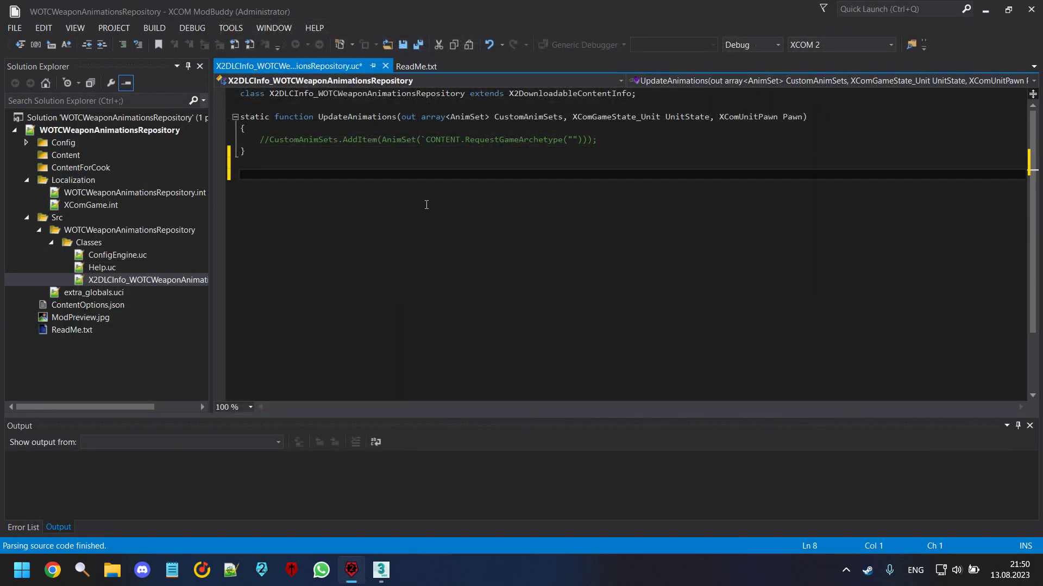
key(ctrl+v)
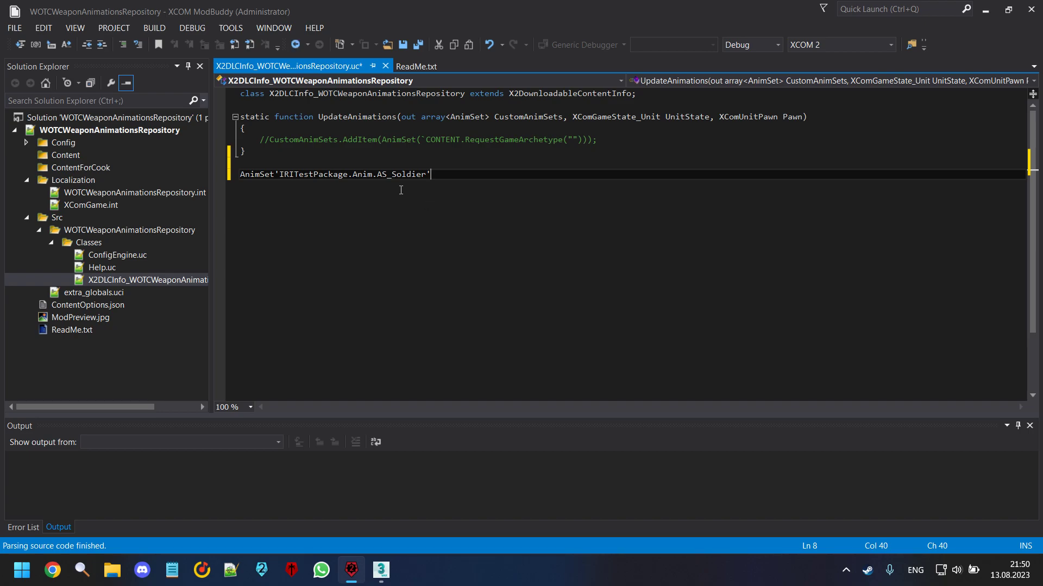
Uncomment the CustomAnimSets.AddItem line and move the path IRITestPackage.Anim.AS_Soldier into the quotes of its RequestGameArchetype call.
drag(281, 179, 425, 187)
key(BackSpace)
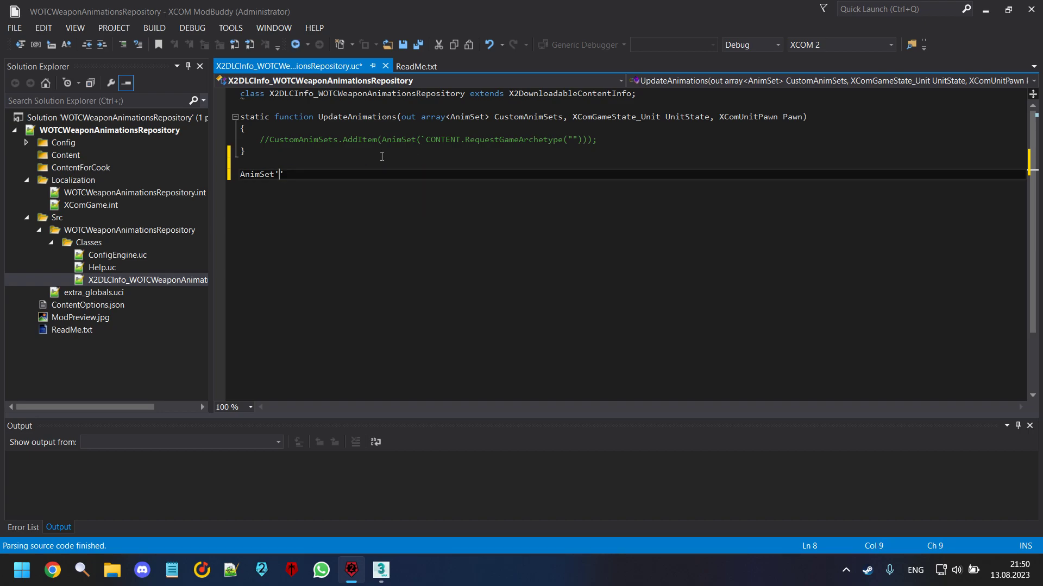
click(270, 141)
key(BackSpace)
key(BackSpace)
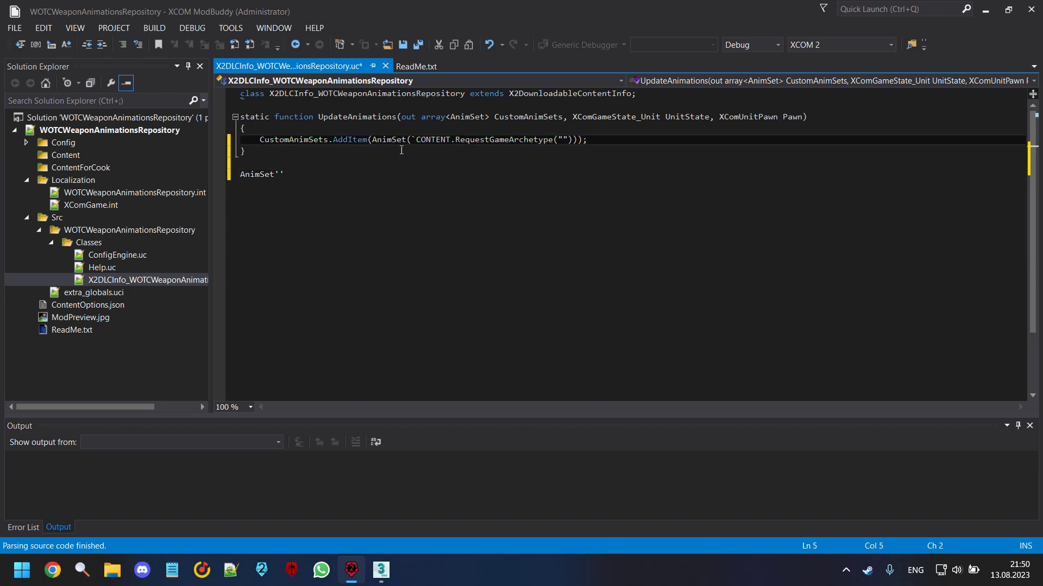
click(562, 140)
key(ctrl+v)
Delete the leftover AnimSet'' text below the function, save the script, and select the `CONTENT macro in the AddItem line.
drag(284, 174, 233, 189)
key(BackSpace)
key(BackSpace)
key(ctrl+s)
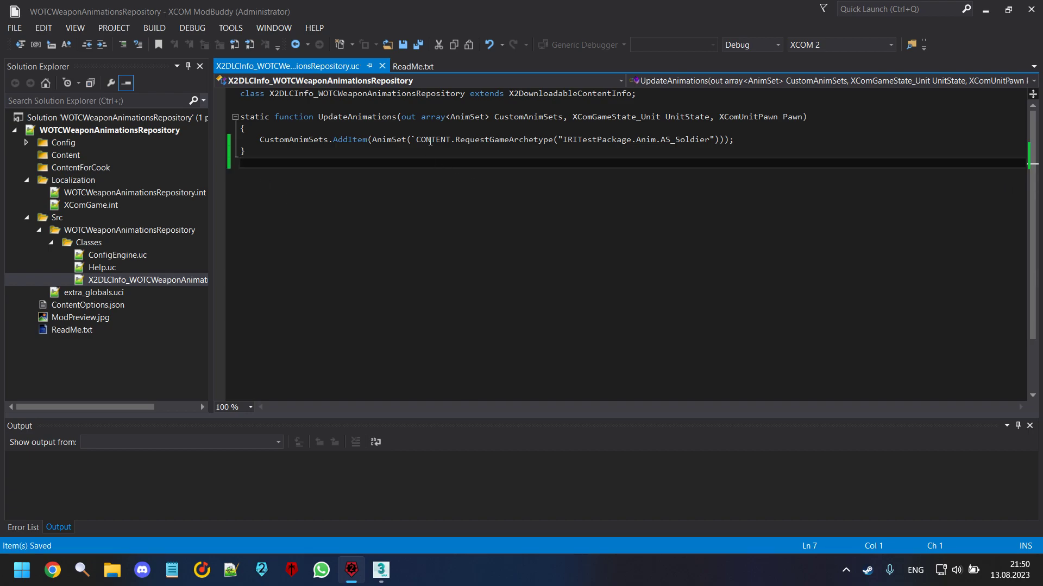
double_click(430, 140)
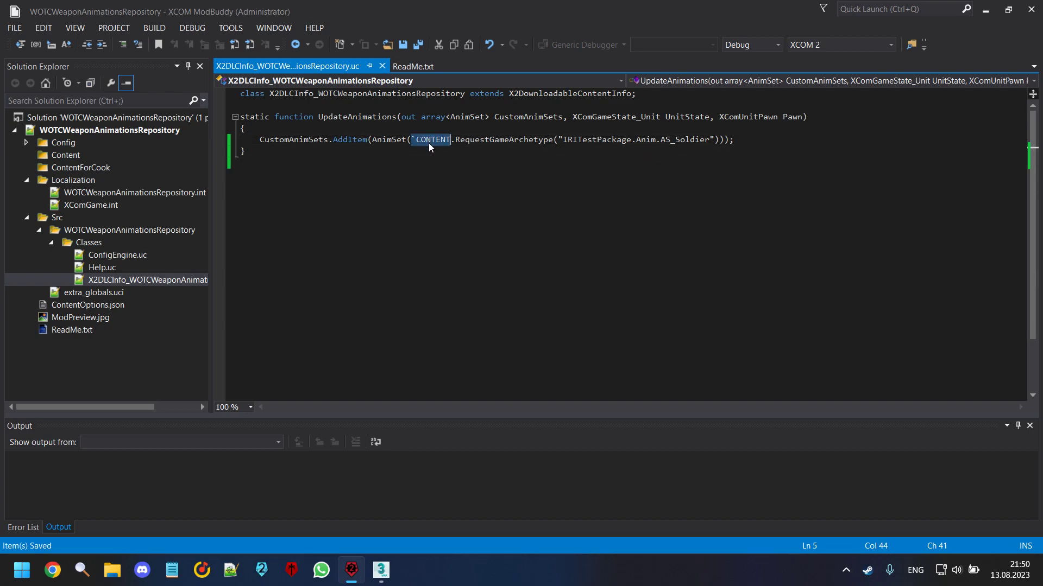
Examine the RequestGameArchetype call, the CustomAnimSets array and the name of the UpdateAnimations function in the script.
double_click(507, 141)
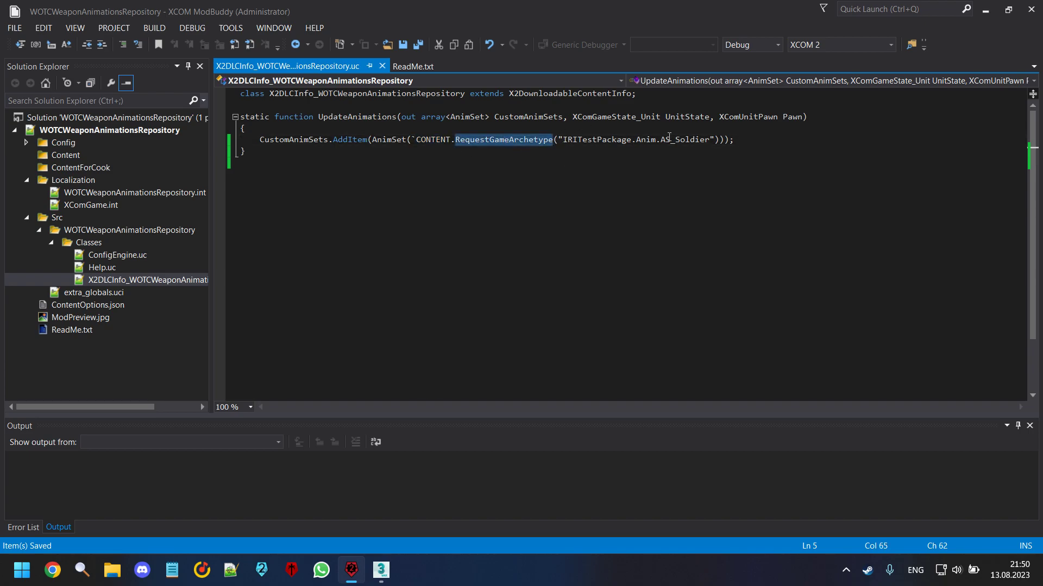
double_click(387, 141)
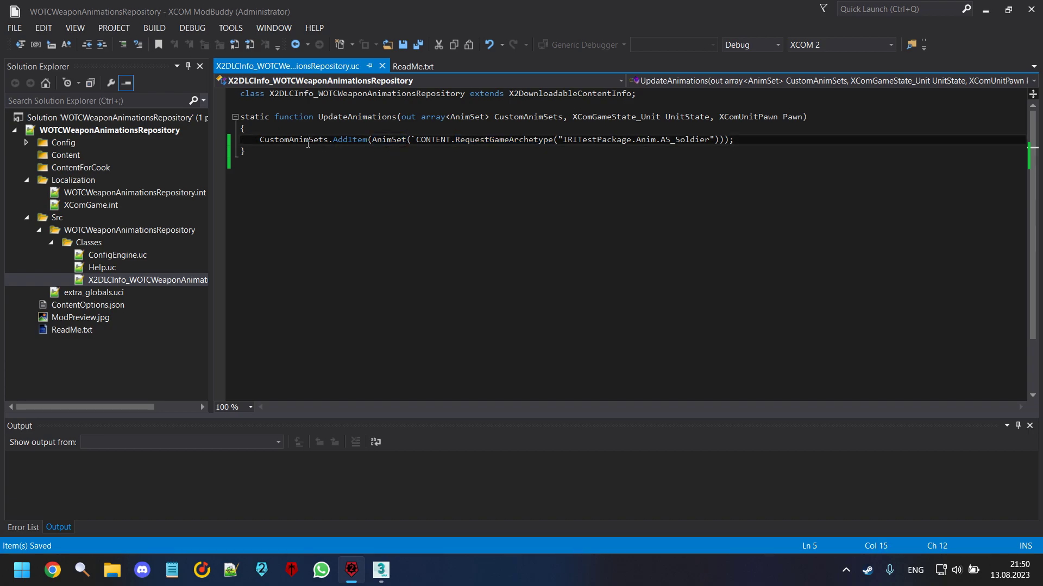
double_click(306, 142)
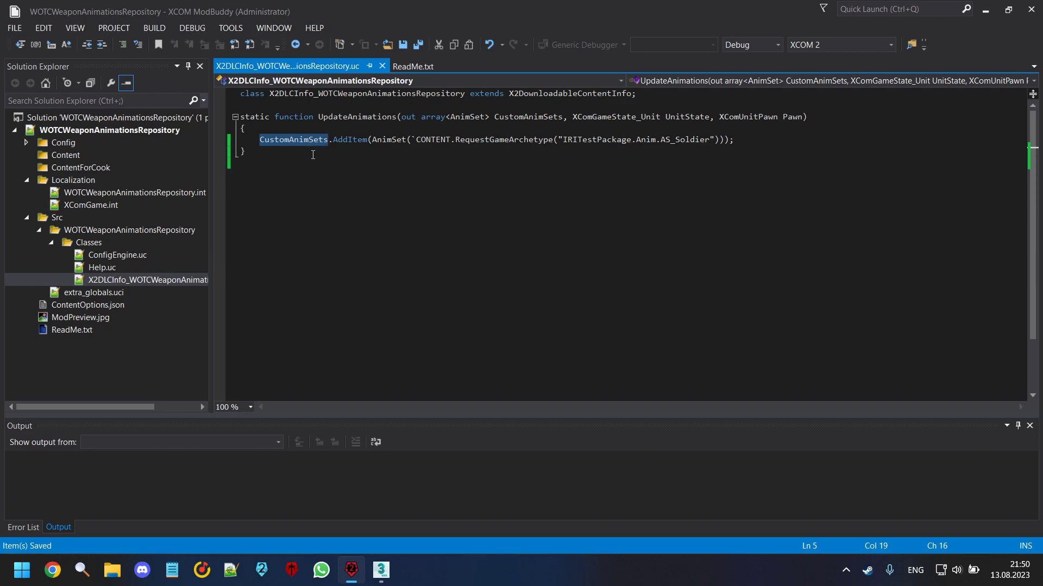
double_click(356, 119)
click(356, 118)
click(328, 163)
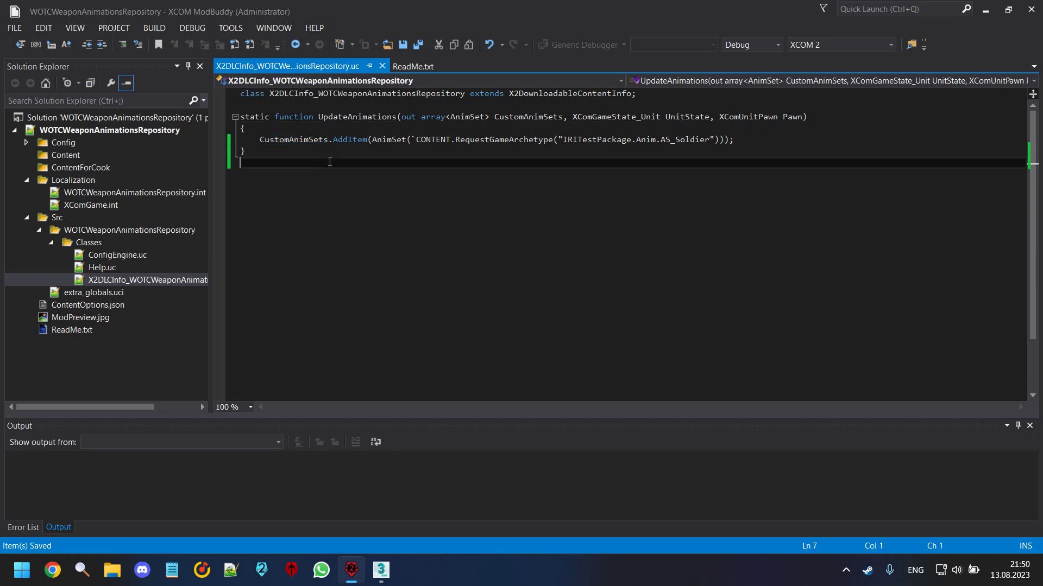
Add the existing IRITestPackage.upk to the project's Content folder and build the solution.
right_click(66, 155)
mouse_move(145, 166)
click(331, 183)
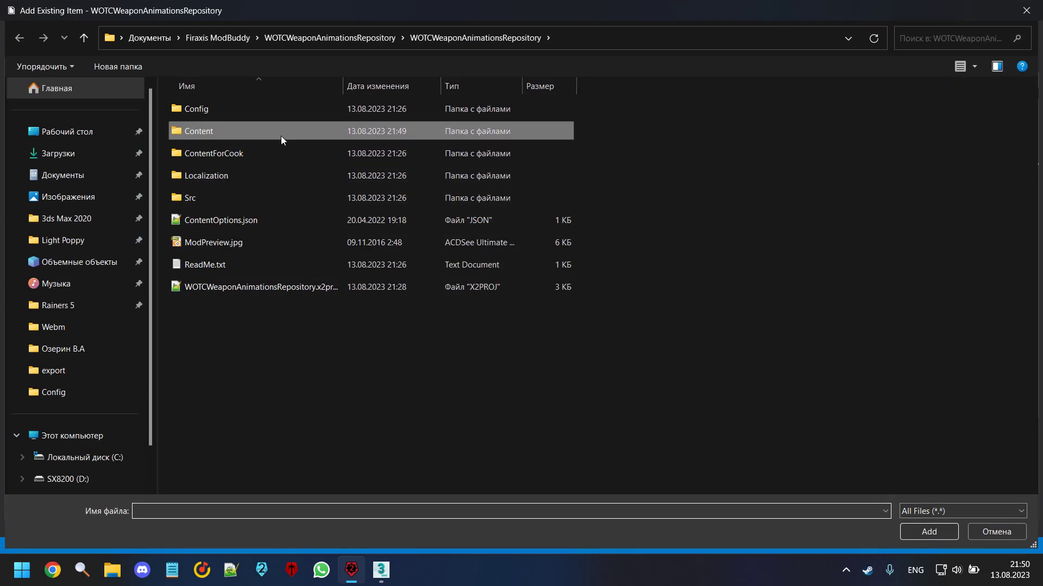
double_click(281, 134)
double_click(252, 109)
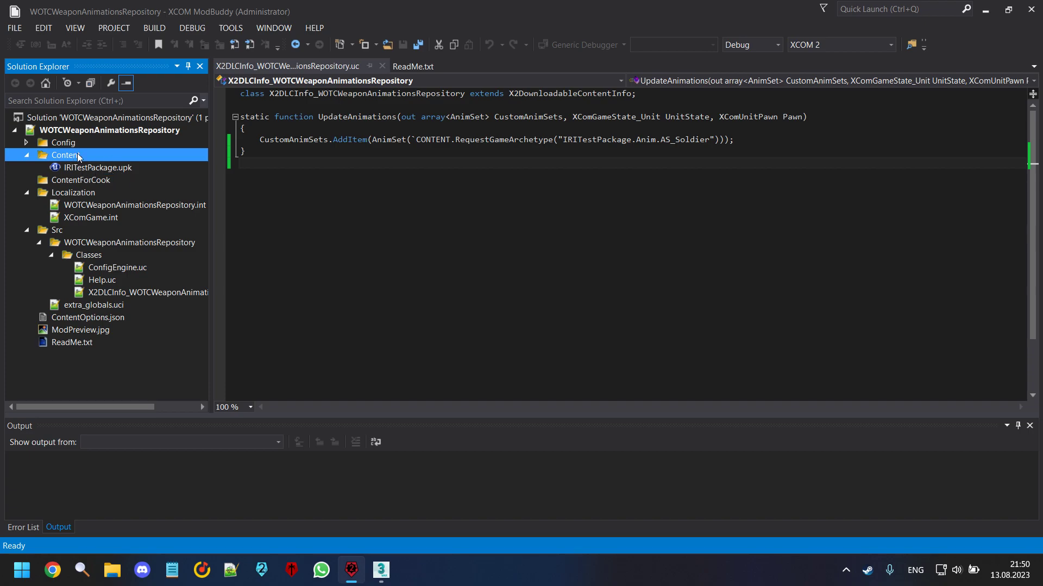
click(155, 28)
click(174, 40)
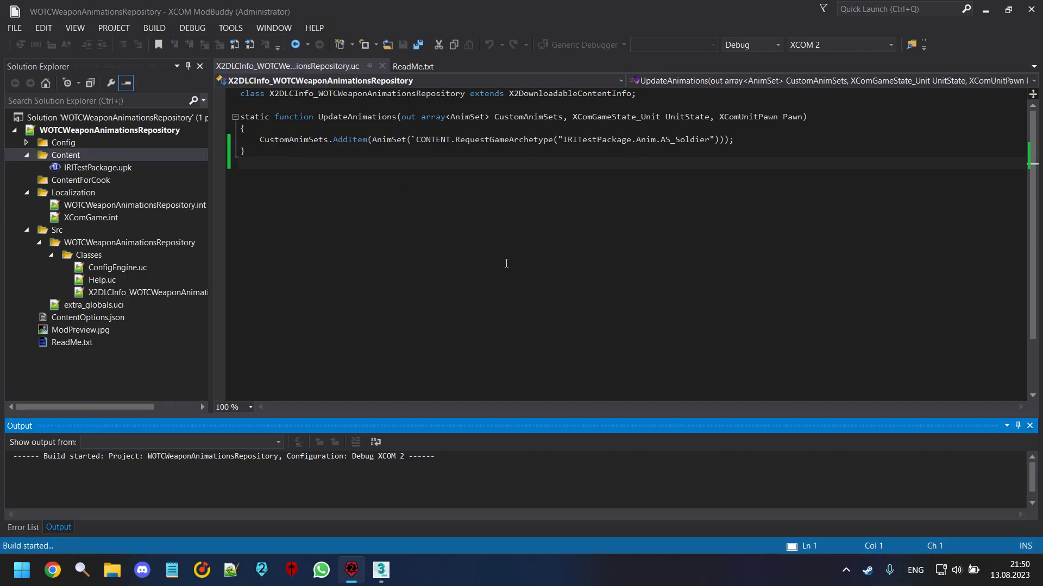
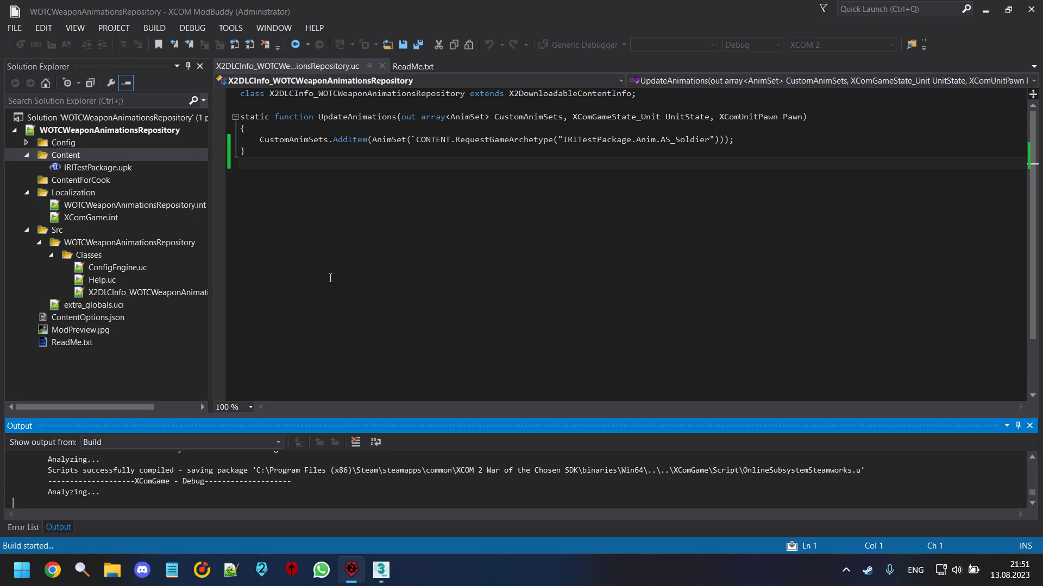
Examine the X2DLCInfo script, its X2DownloadableContentInfo base class, IRITestPackage.upk and the Src folder while the mod builds.
click(156, 293)
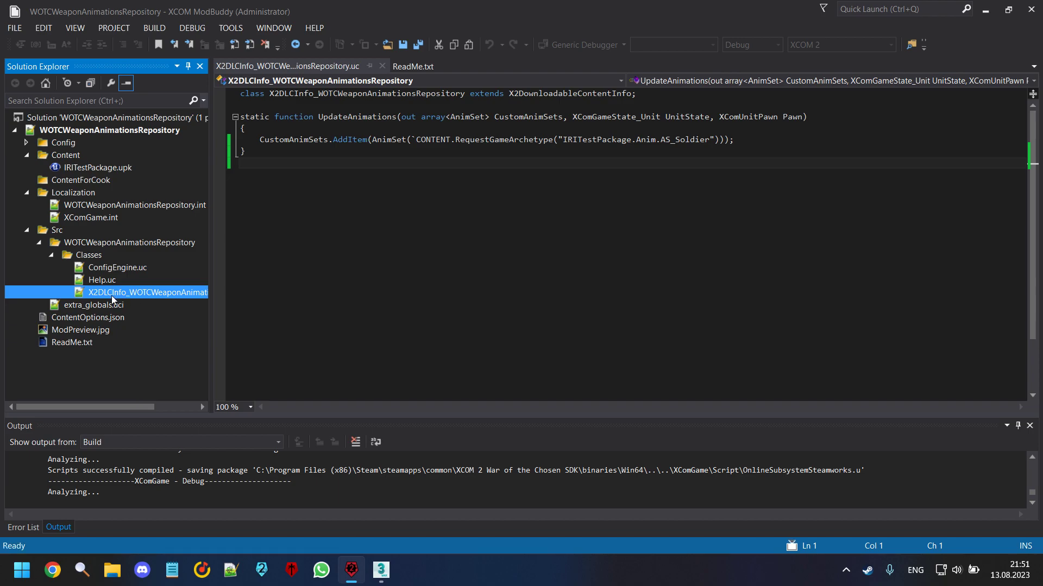
mouse_move(126, 405)
mouse_down()
mouse_move(172, 409)
mouse_move(123, 409)
mouse_up()
drag(251, 164, 224, 113)
click(353, 162)
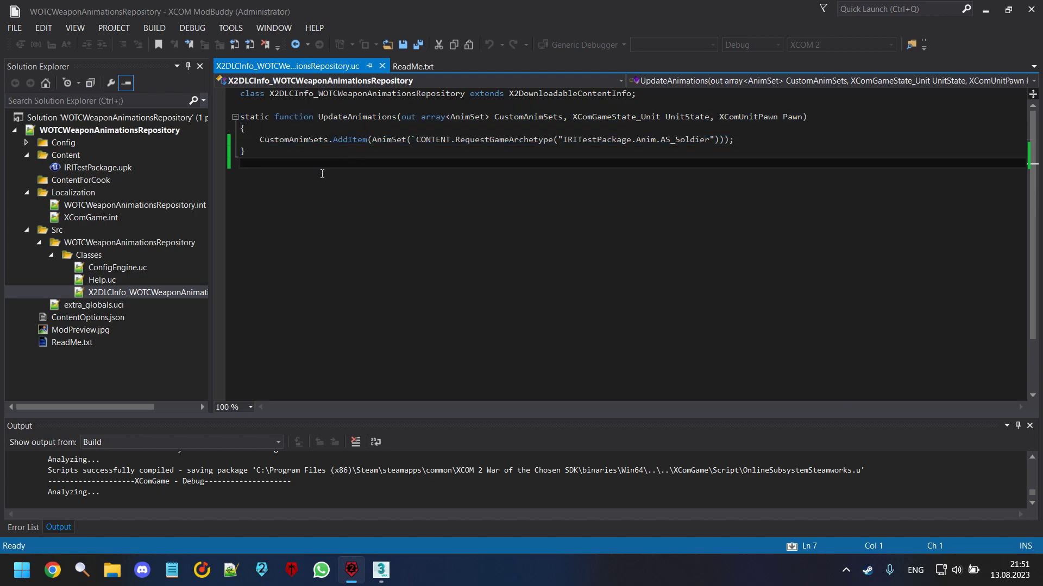
drag(470, 94, 629, 98)
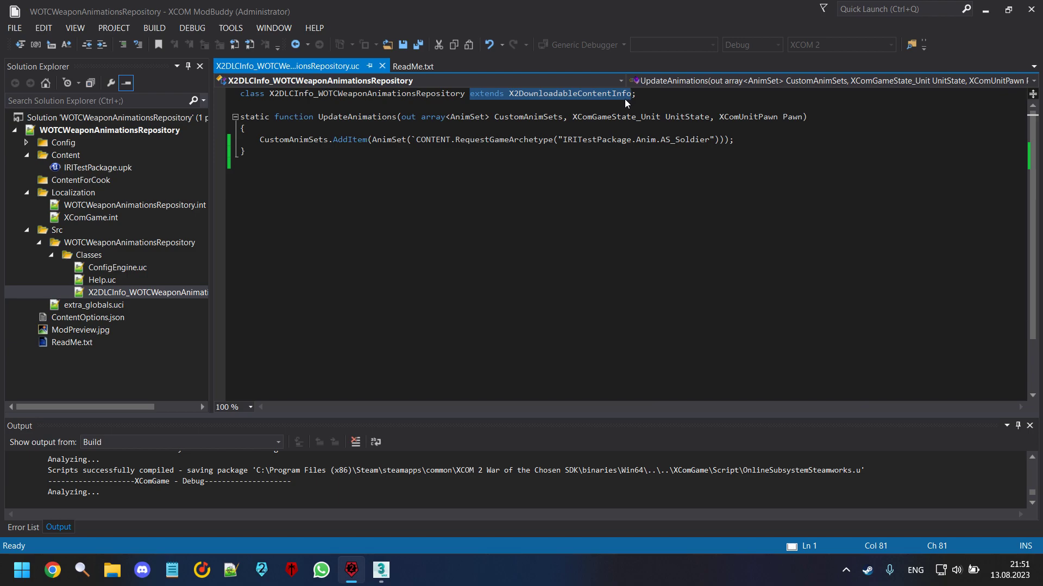
click(77, 157)
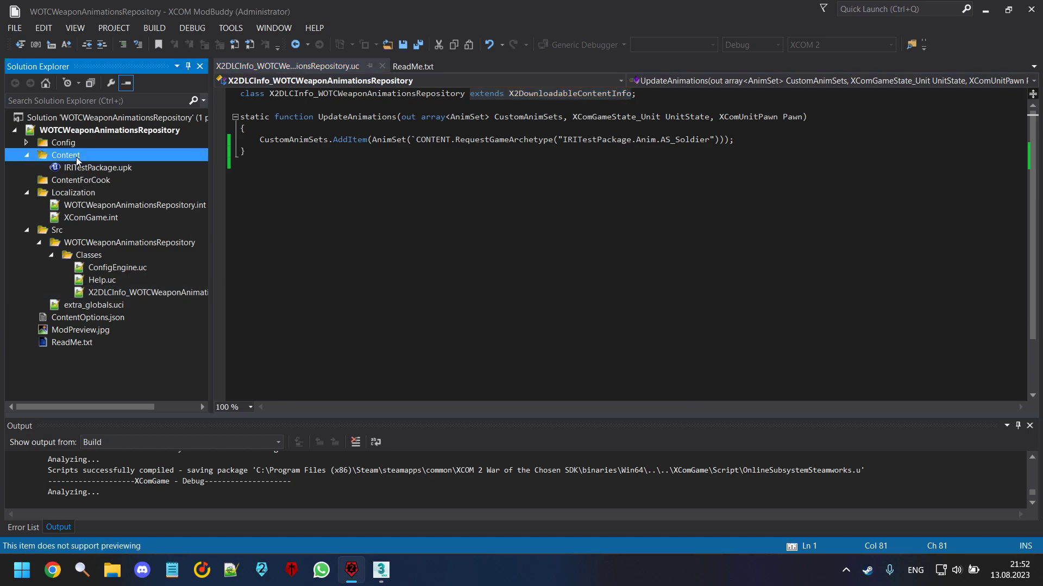
click(307, 178)
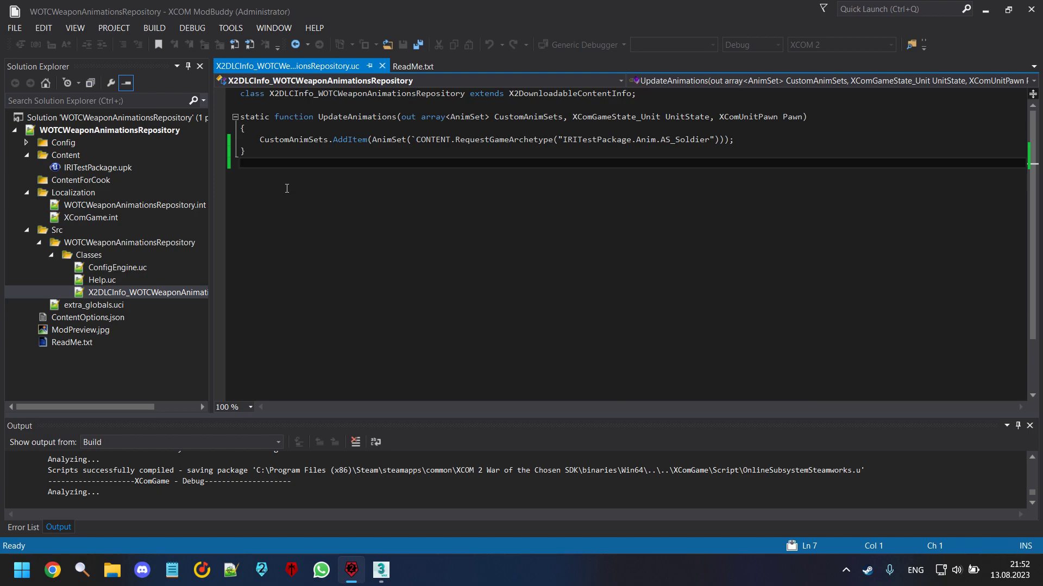
click(98, 169)
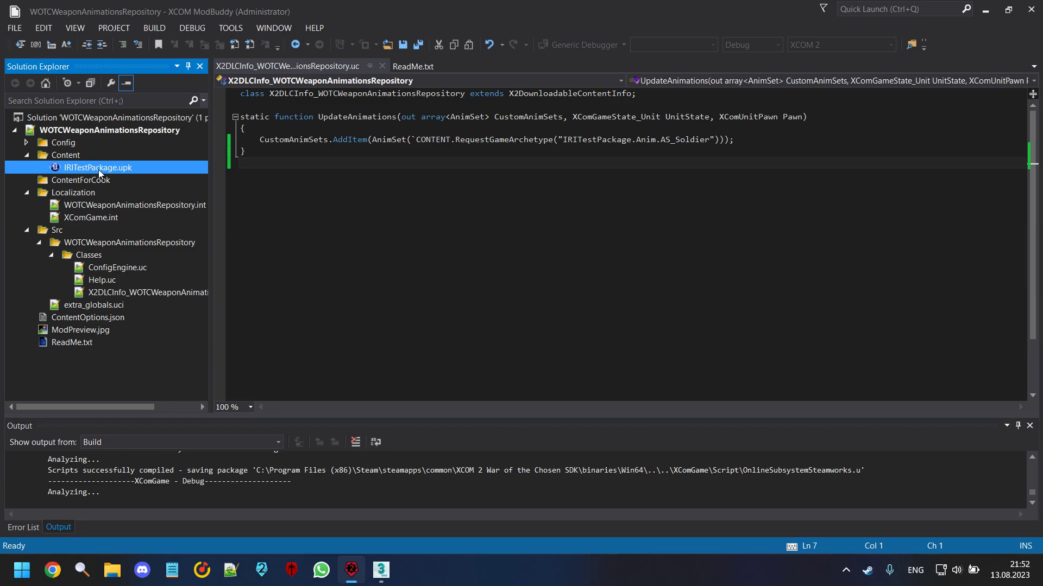
click(132, 243)
click(128, 253)
click(97, 243)
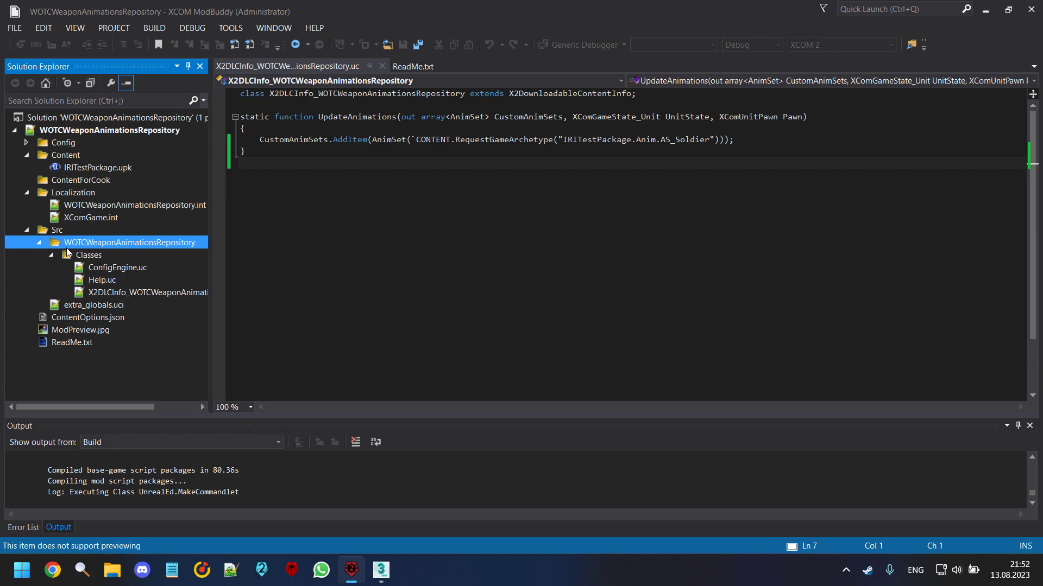
click(96, 169)
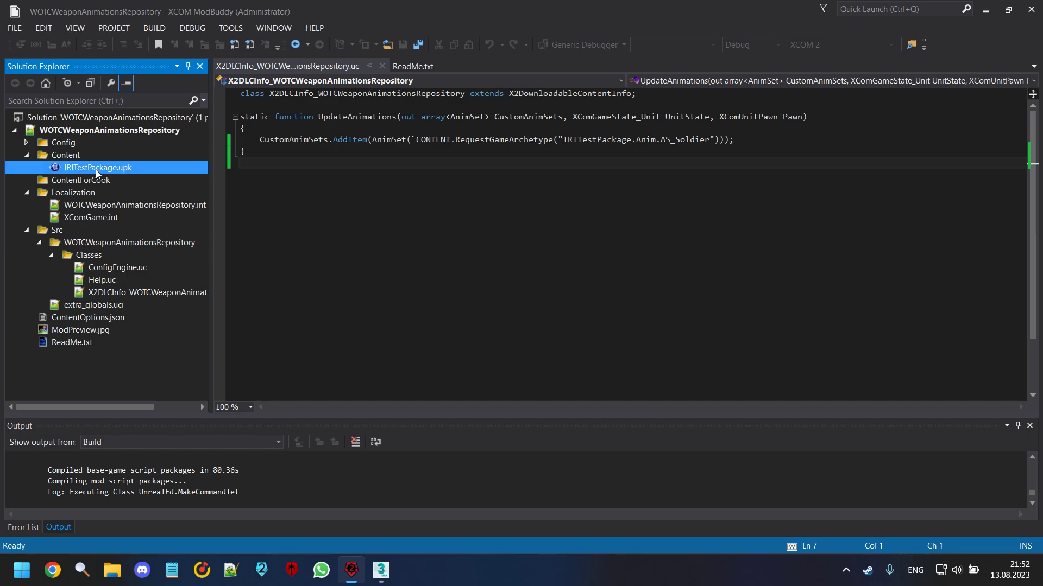
click(303, 179)
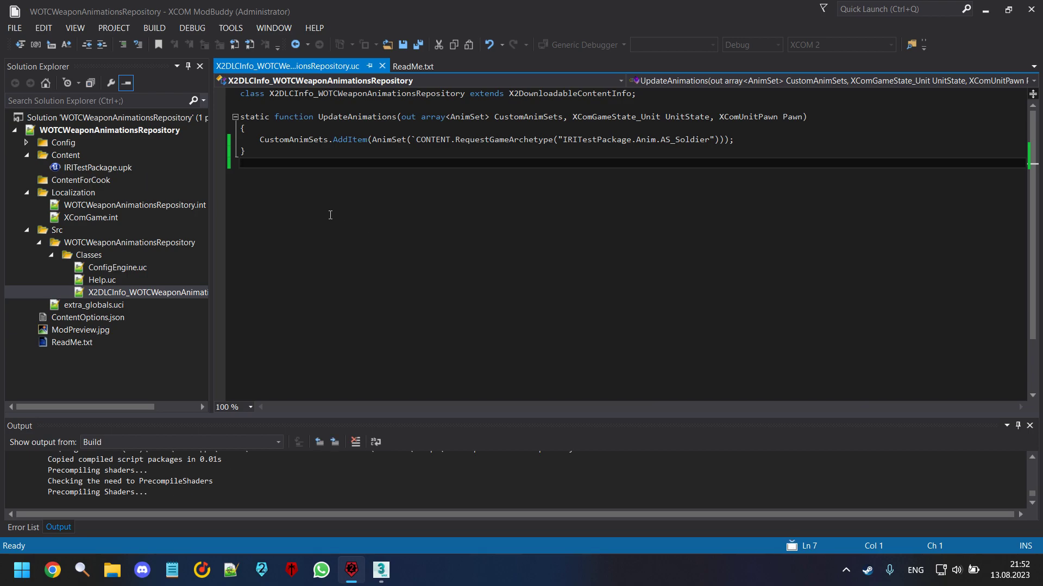
click(83, 170)
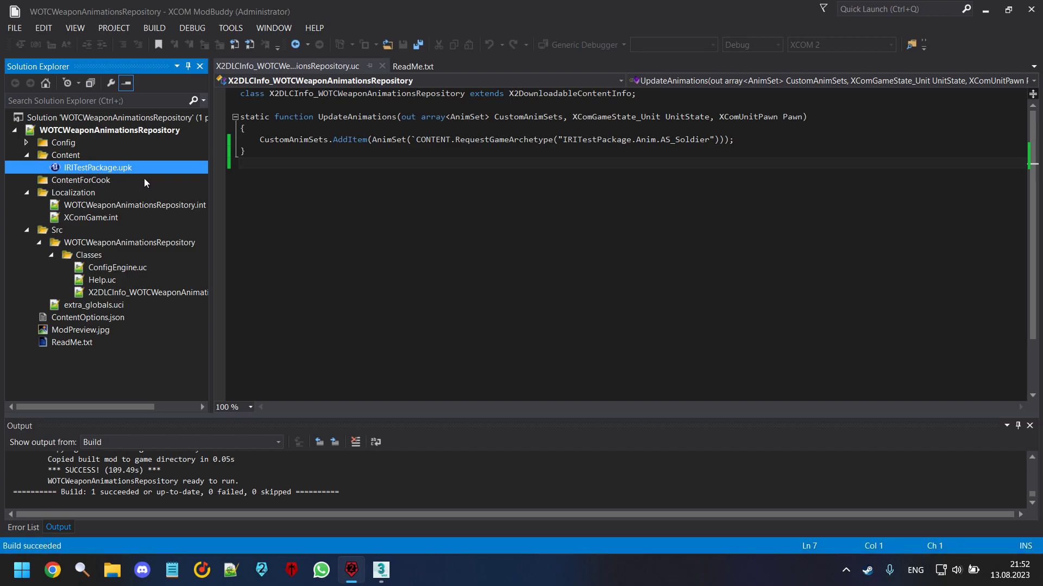
click(86, 242)
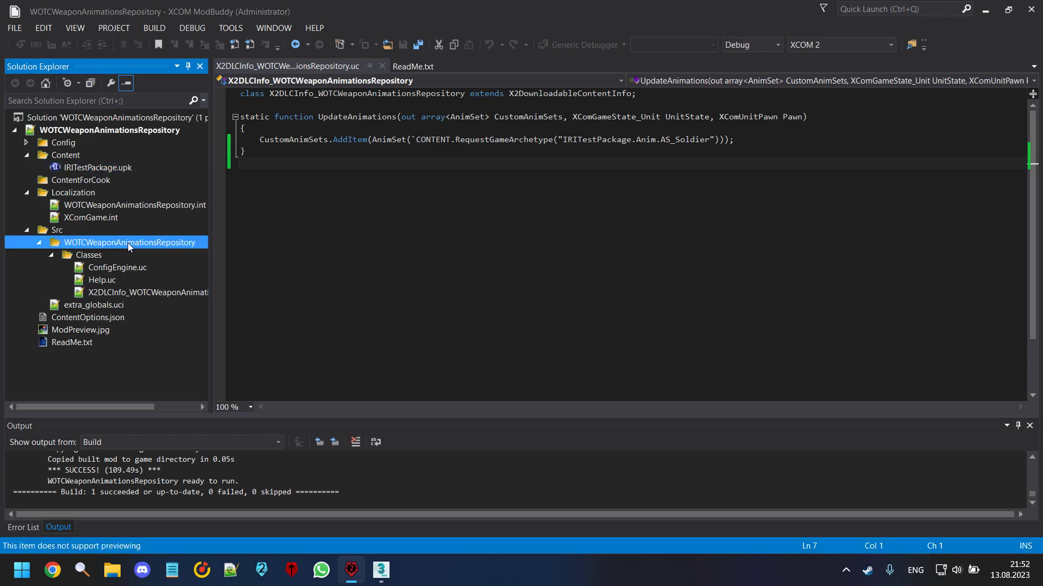
Open the XCOM 2 mod launcher and start the Editor from the desktop.
click(262, 569)
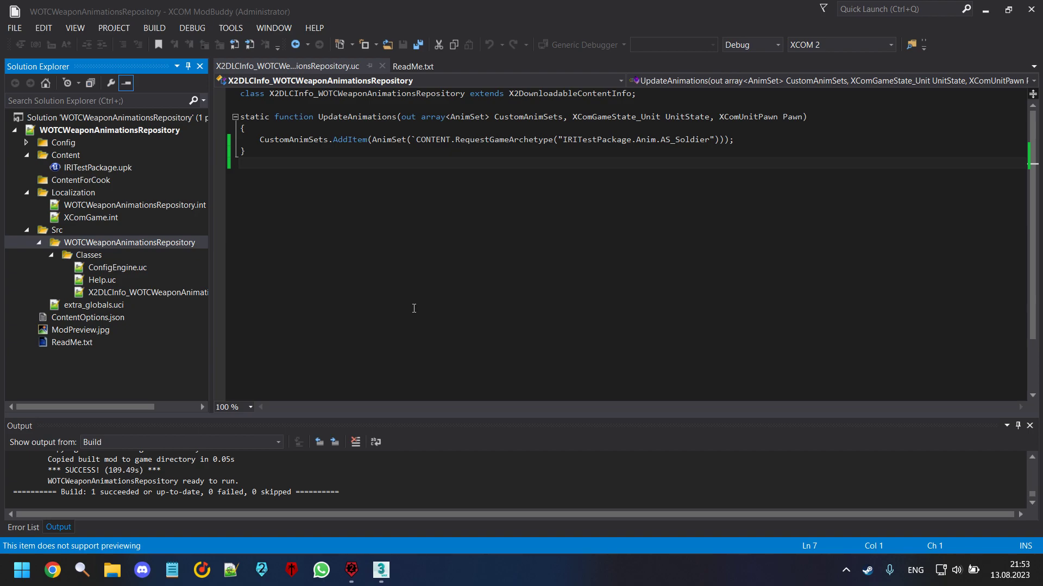
click(985, 10)
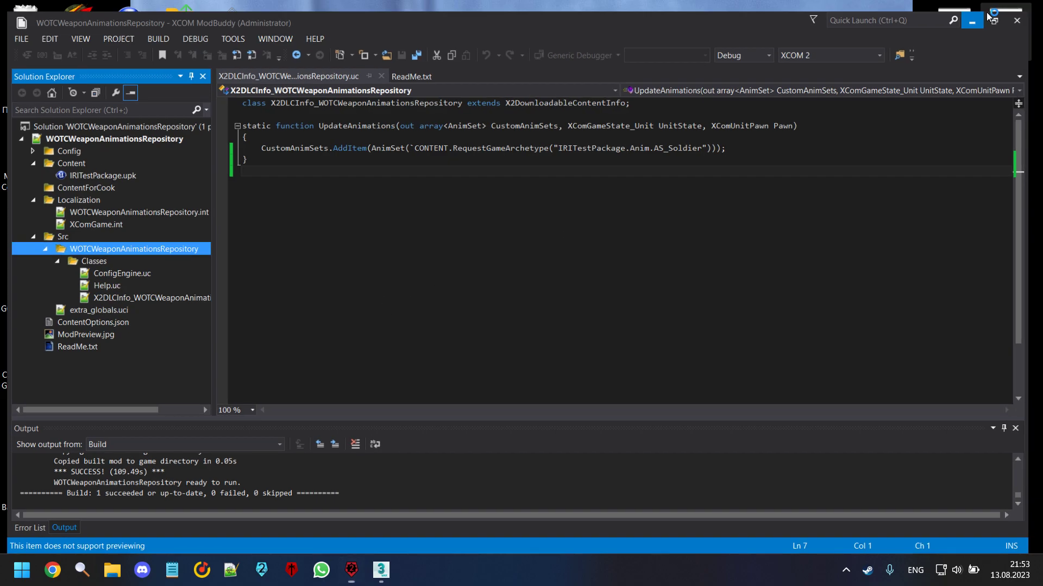
double_click(143, 92)
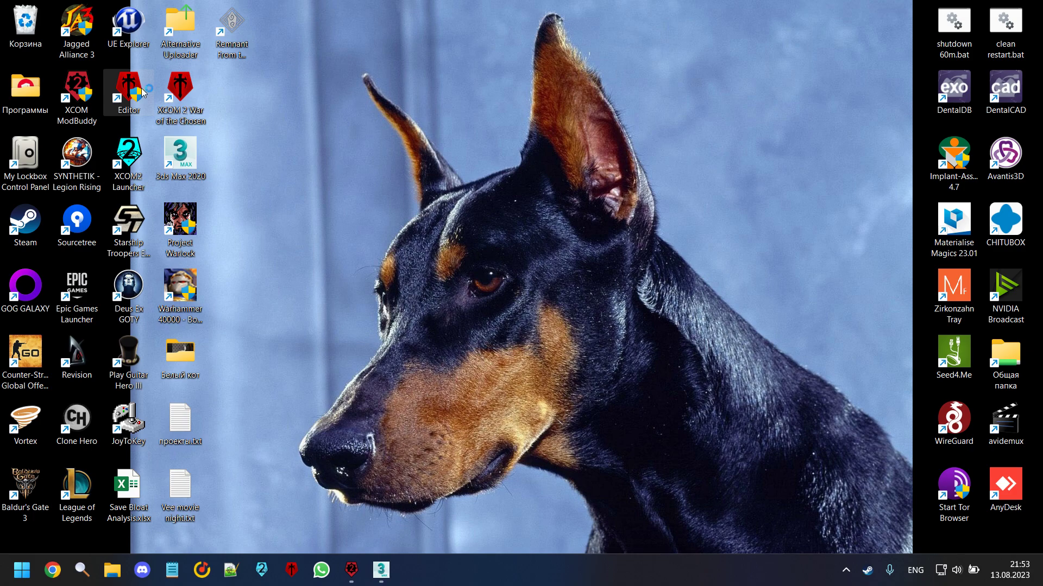
Close the extra War of the Chosen console, filter the mod launcher to new mods, and enable WOTCWeaponAnimationsRepository.
click(352, 570)
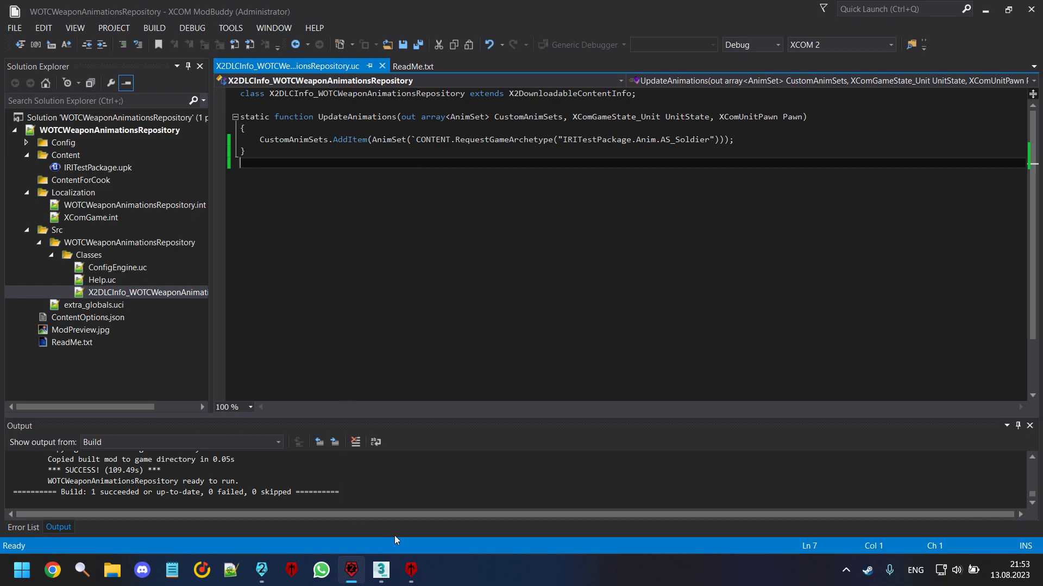
click(285, 567)
click(258, 568)
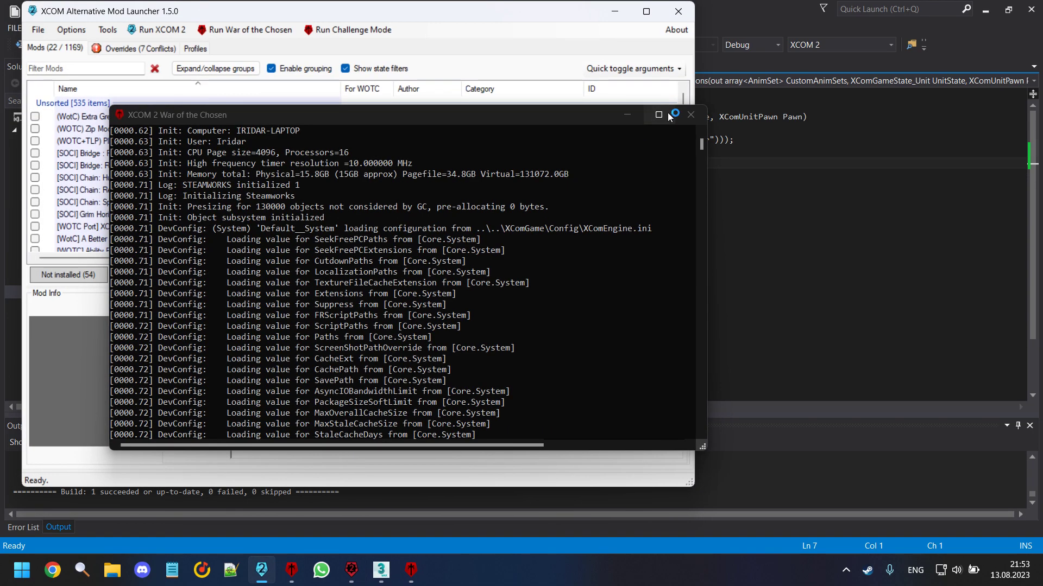
click(681, 119)
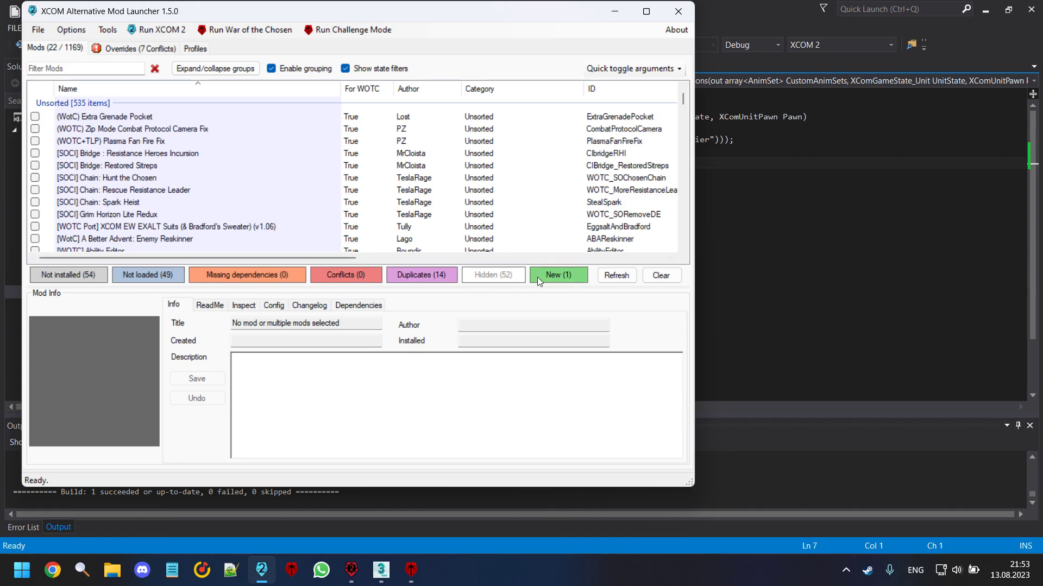
click(561, 277)
click(35, 117)
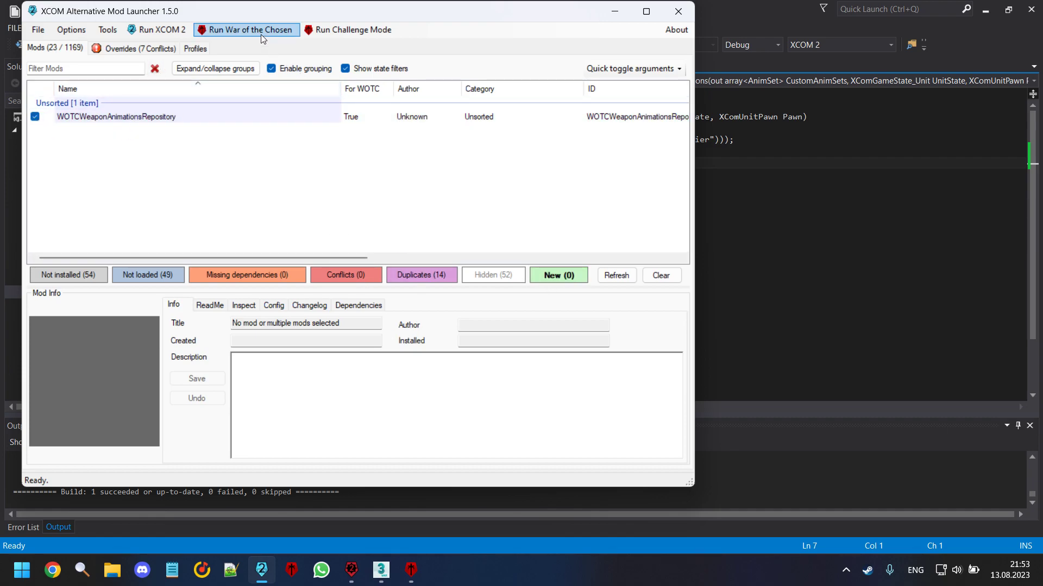
Dismiss the Editor's package error message and run War of the Chosen from the mod launcher.
mouse_move(422, 571)
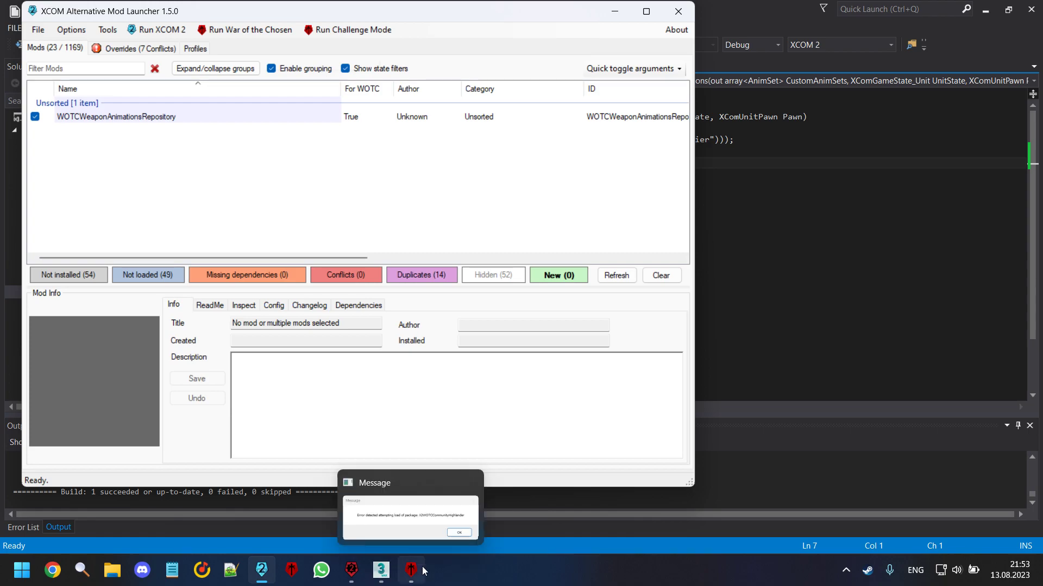
click(419, 524)
key(Return)
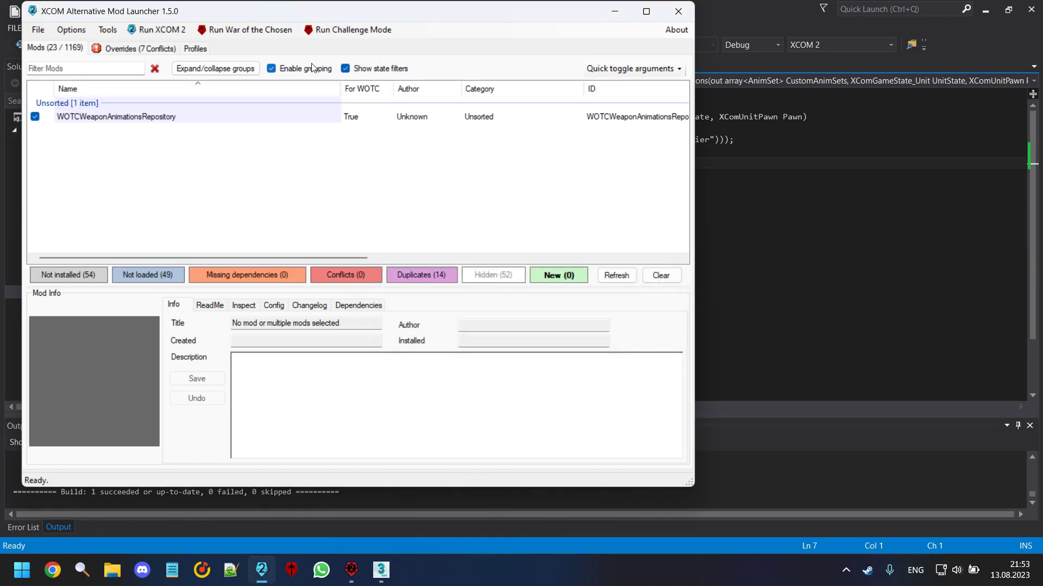
click(249, 30)
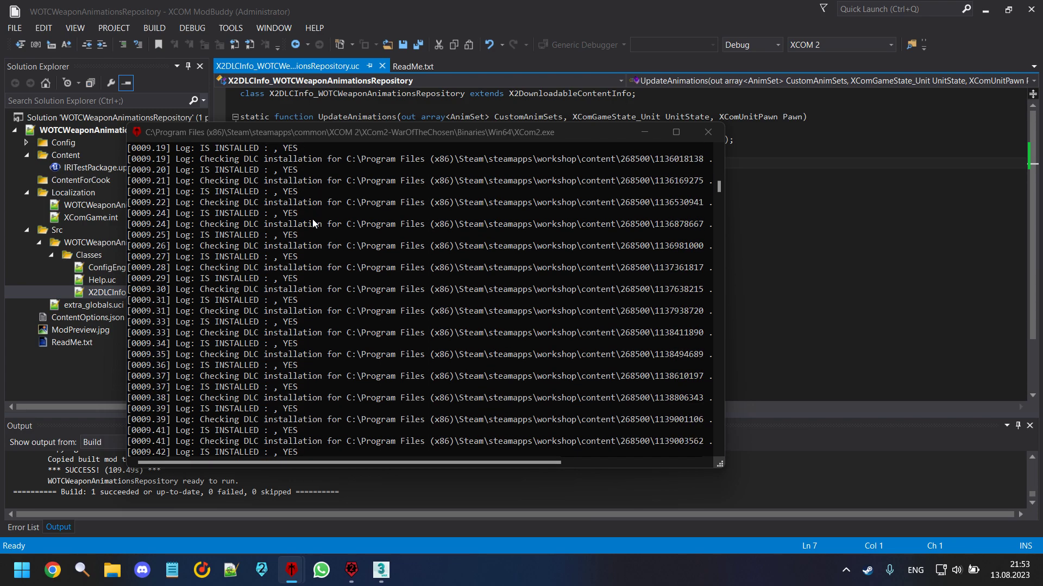
Minimize ModBuddy, move the game console aside, and start the Editor again from the desktop.
click(985, 10)
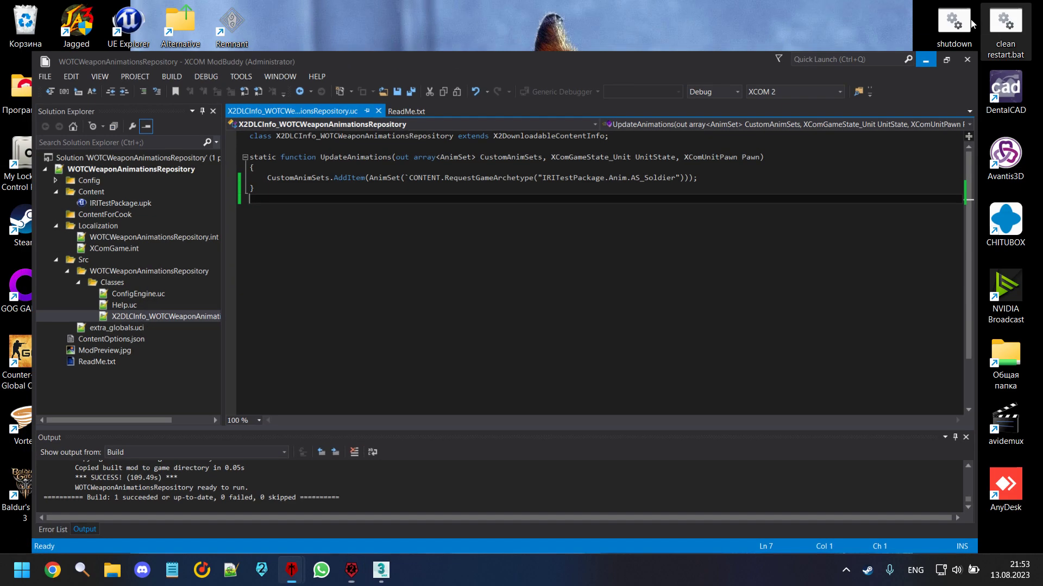
drag(602, 136, 751, 132)
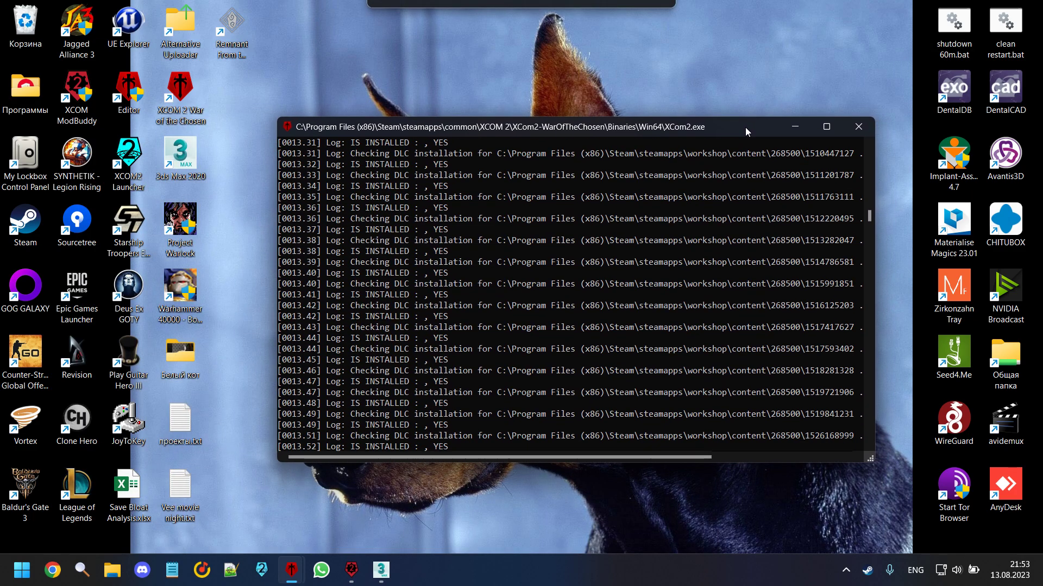
double_click(129, 90)
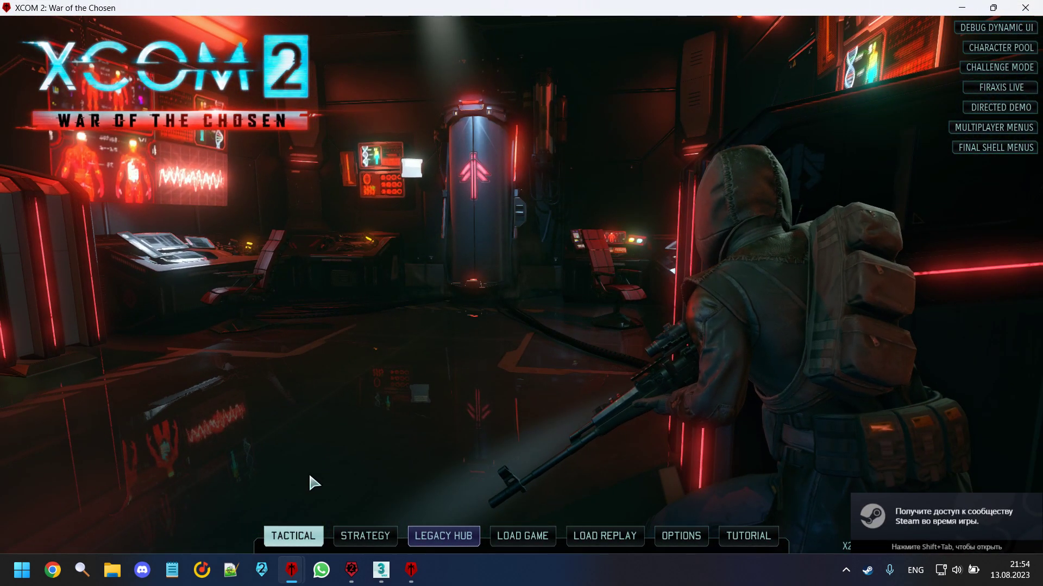
Start a tactical mission in the game and move the soldier carrying the KAL-7 Bullpup a short way across the snow.
click(302, 539)
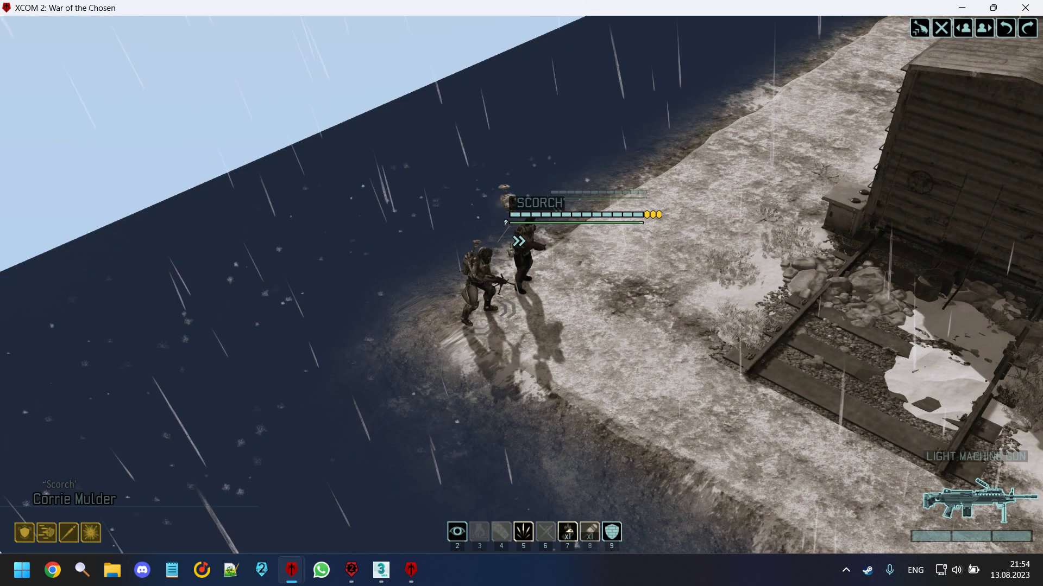
key(Tab)
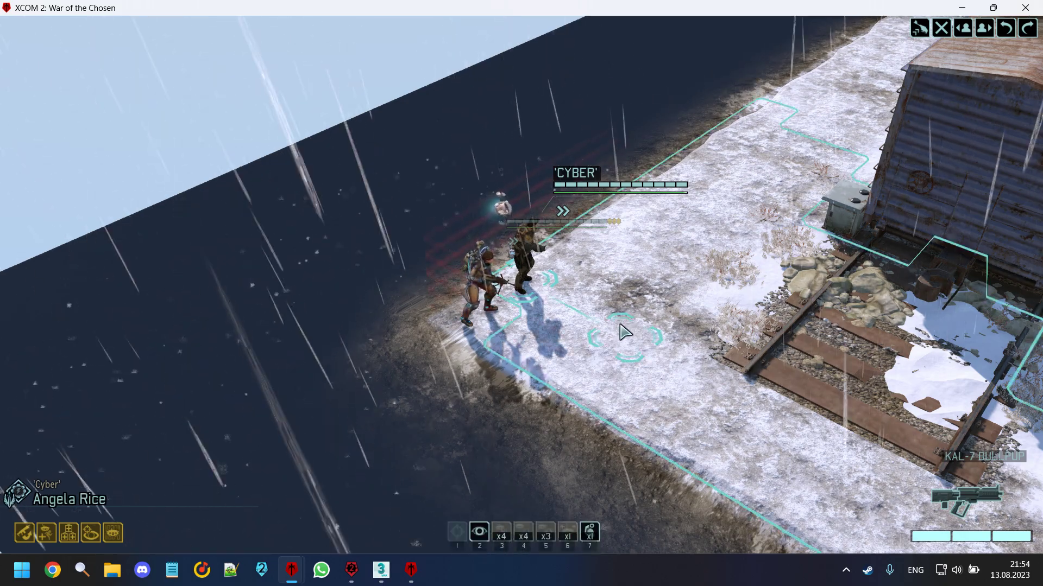
click(623, 332)
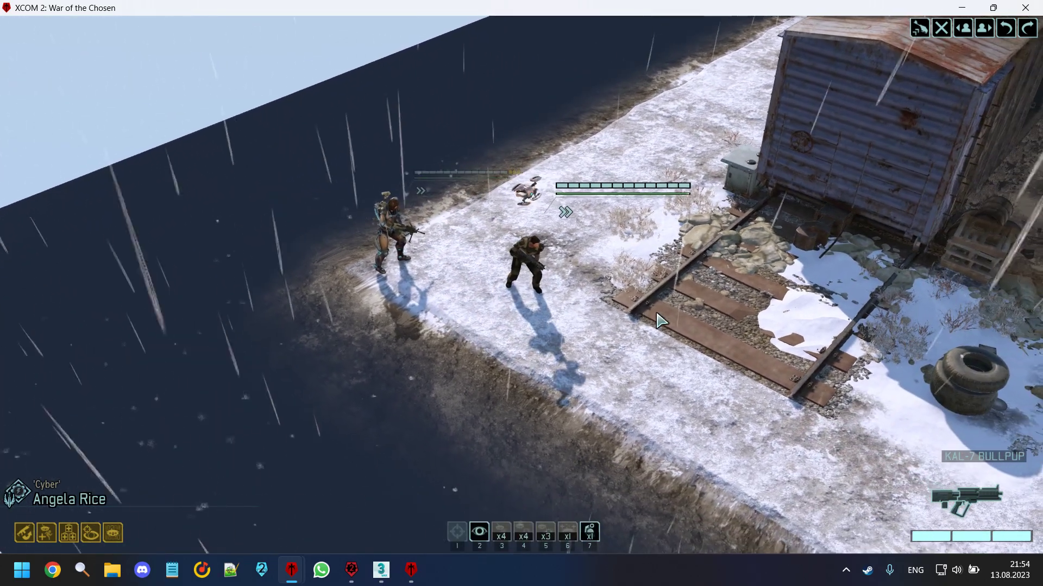
Move the Bullpup soldier to the end of the railcar, dismiss the Redscreen Errors, and send the machine-gun soldier into cover along the railcar's side.
click(759, 250)
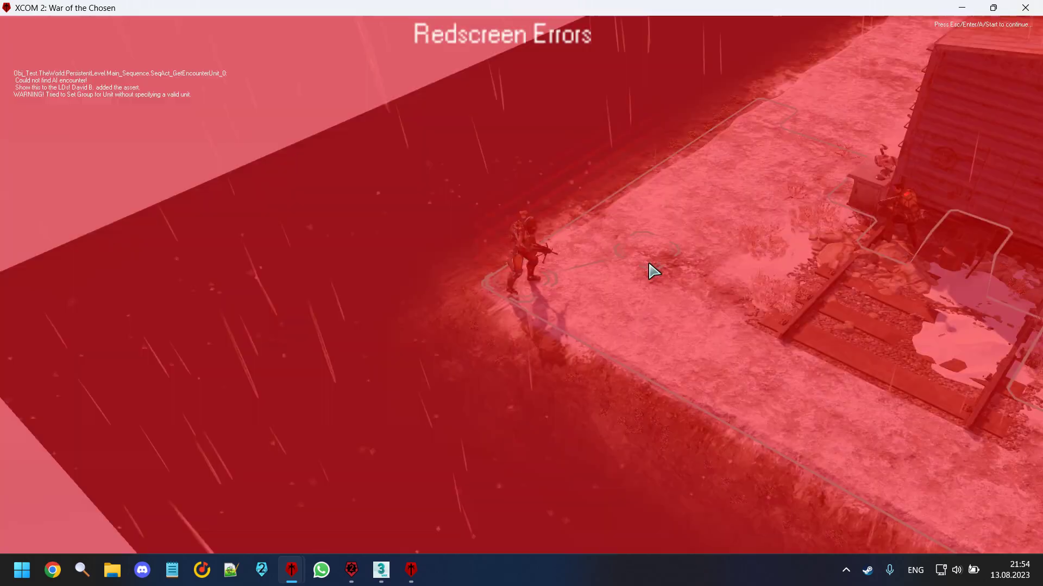
key(Escape)
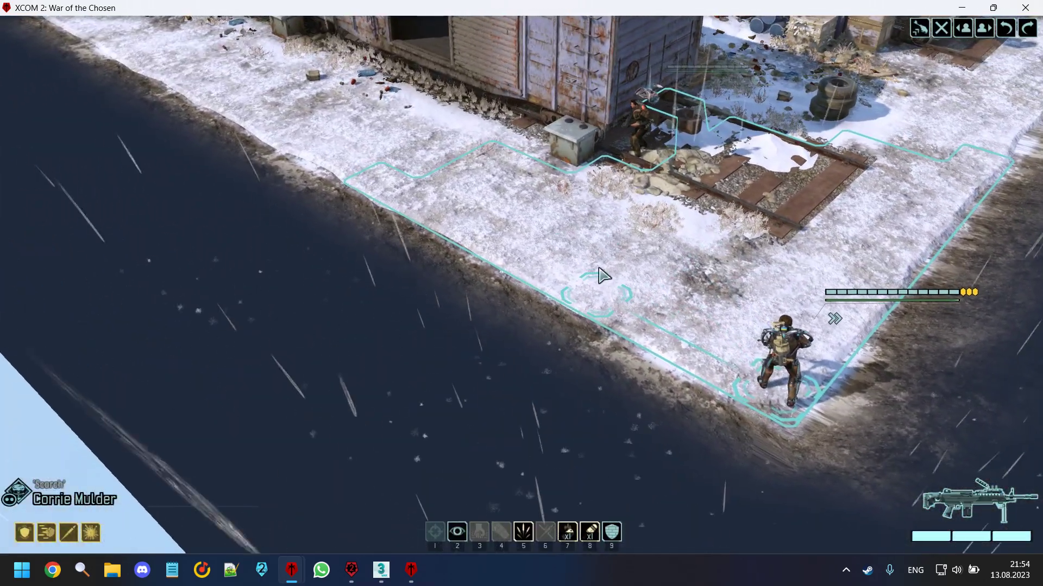
scroll(552, 190, up, 3)
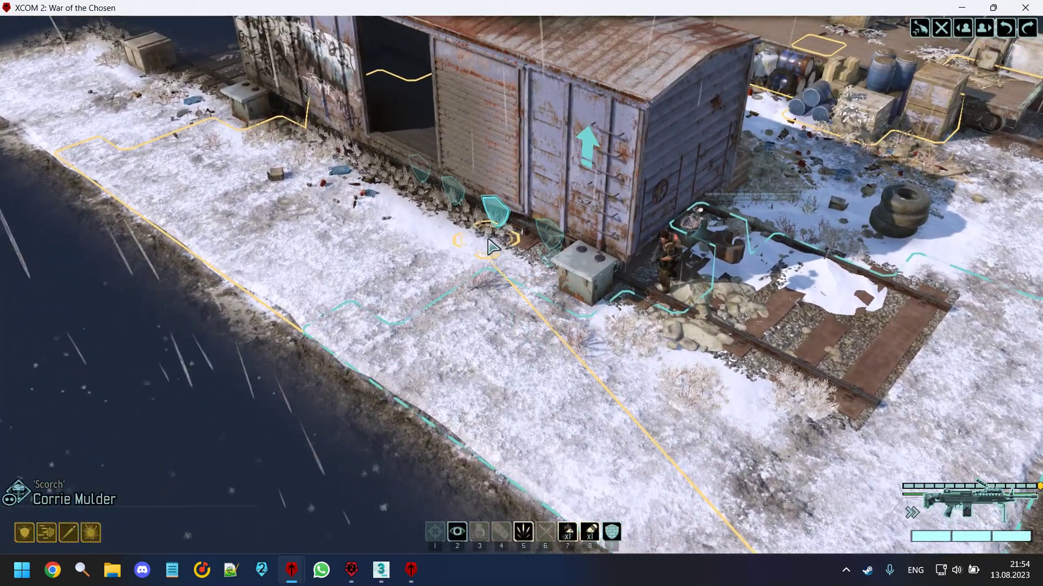
click(488, 247)
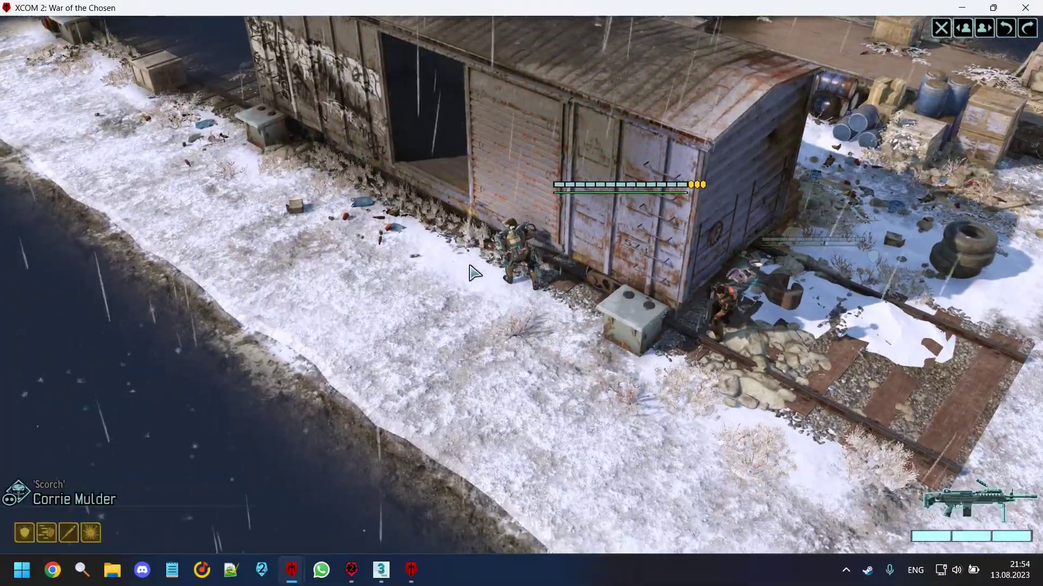
Use the developer console to place an enemy unit on the snow beside the railcar, near the machine-gun soldier.
key(q)
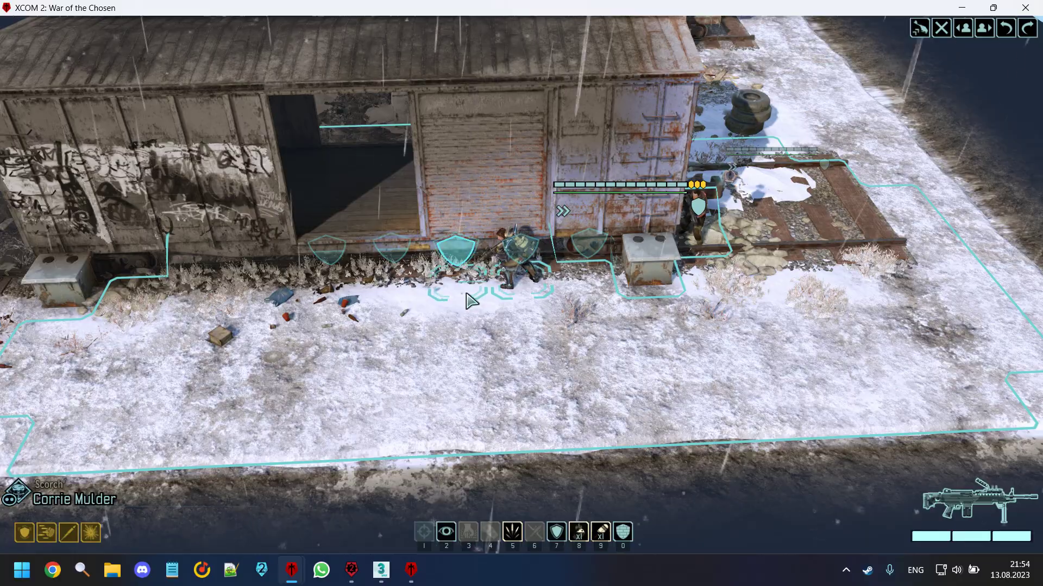
key(e)
key(q)
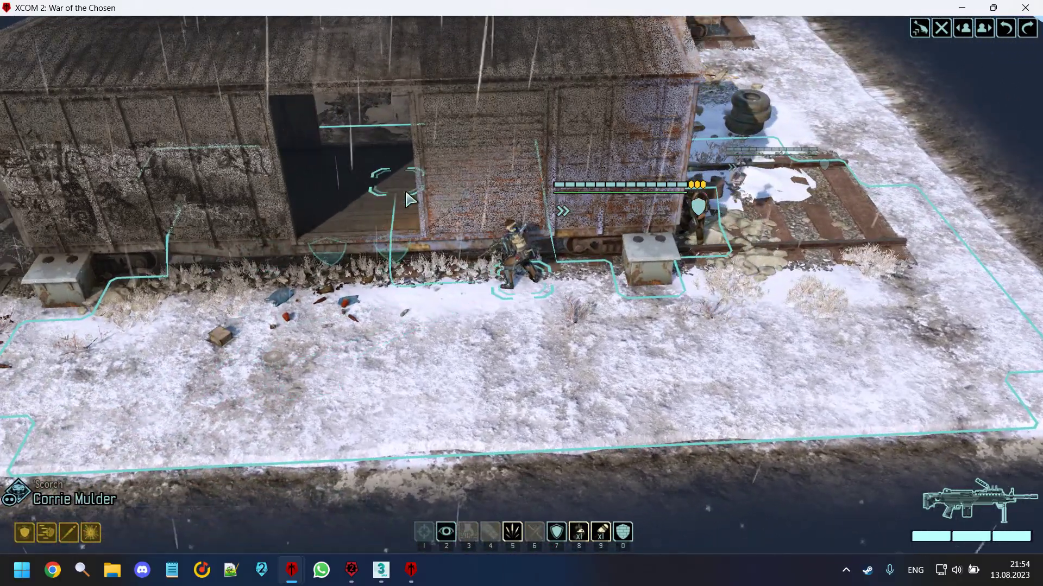
key(e)
key(q)
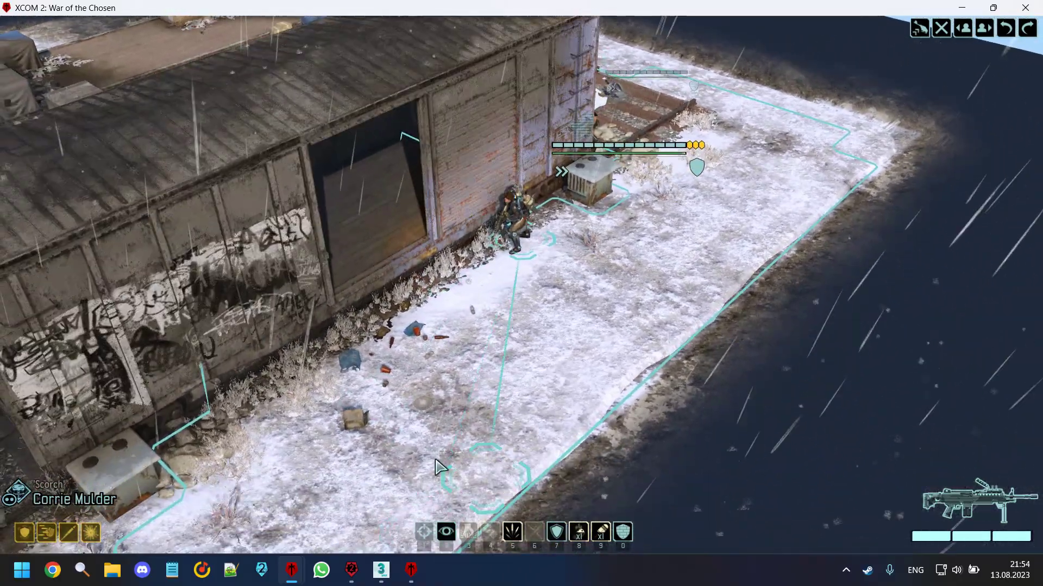
key(grave)
text(ttc)
key(Up)
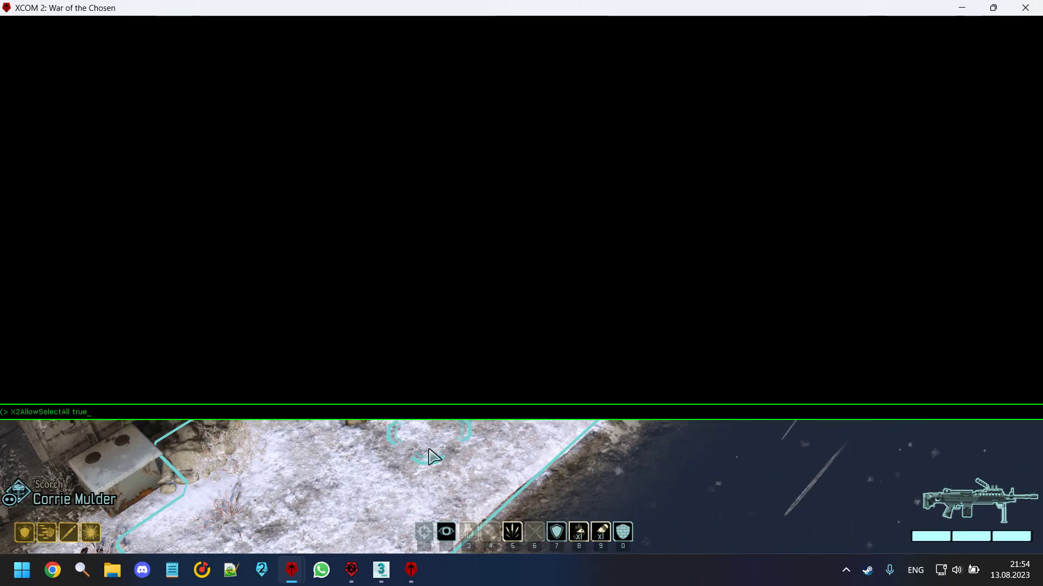
key(Return)
key(e)
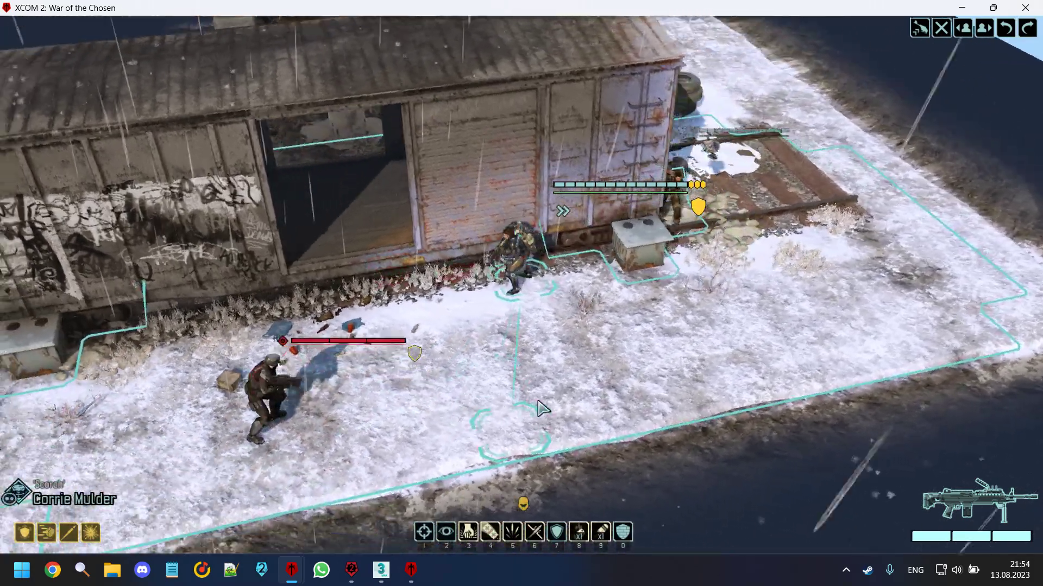
Switch to the Bullpup soldier and move them across the tracks to cover at the railcar's far corner.
key(Tab)
key(e)
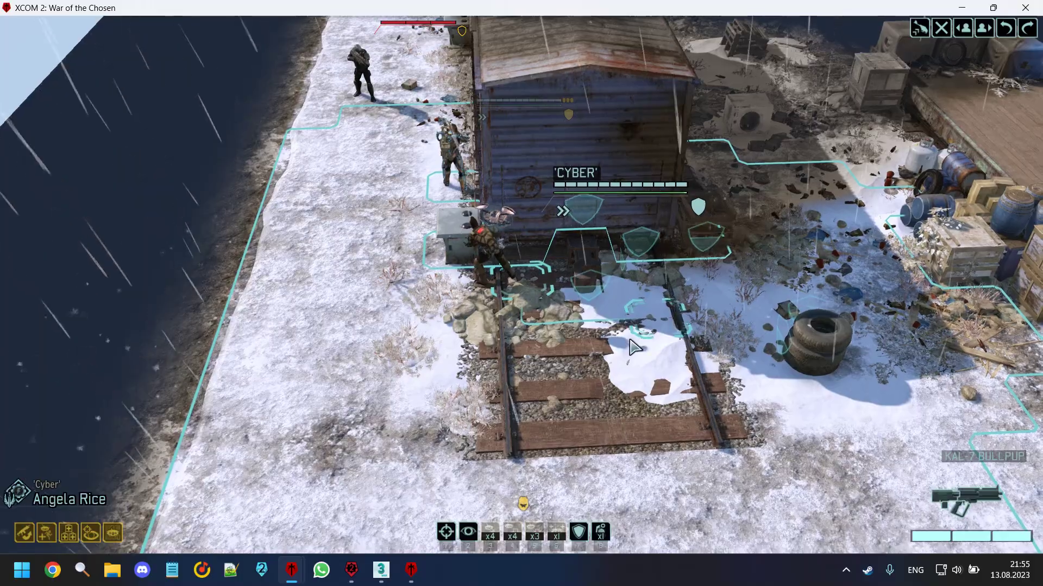
click(646, 291)
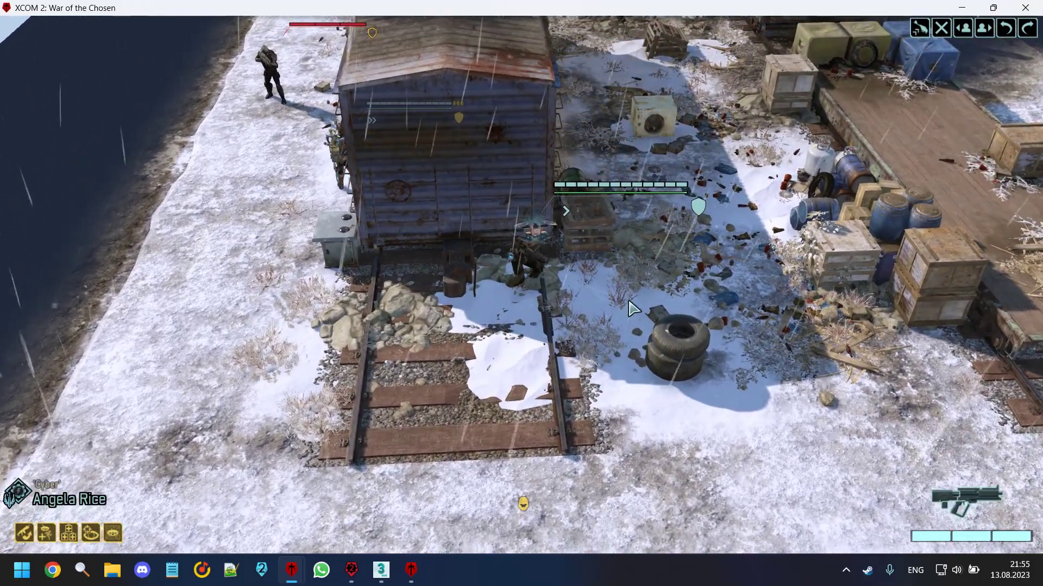
Examine the Bullpup soldier's idle animation beside the railcar from different angles and distances.
key(e)
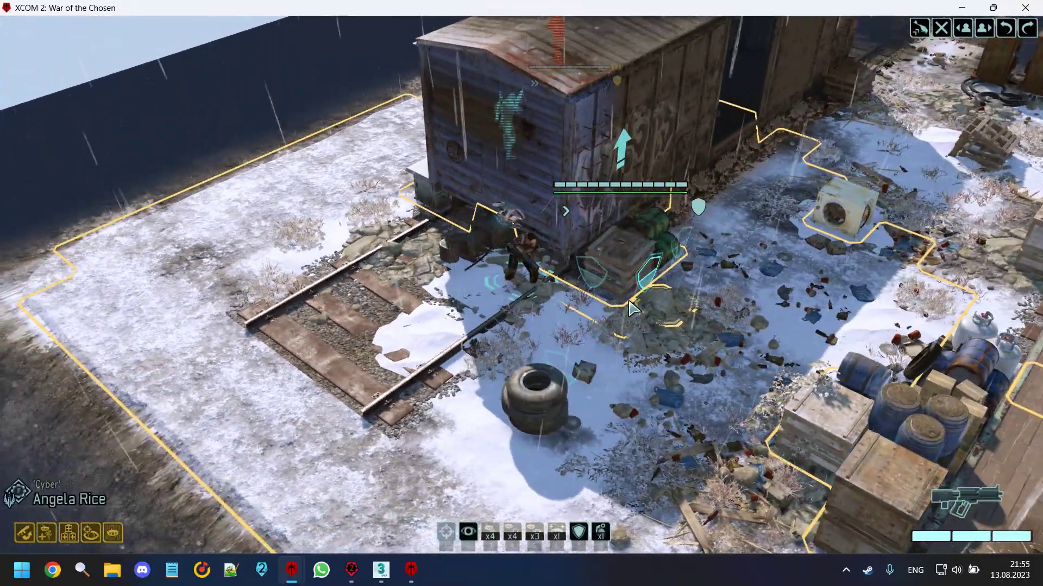
scroll(542, 382, up, 1)
key(e)
key(t)
scroll(545, 363, up, 1)
scroll(546, 363, down, 1)
key(g)
key(e)
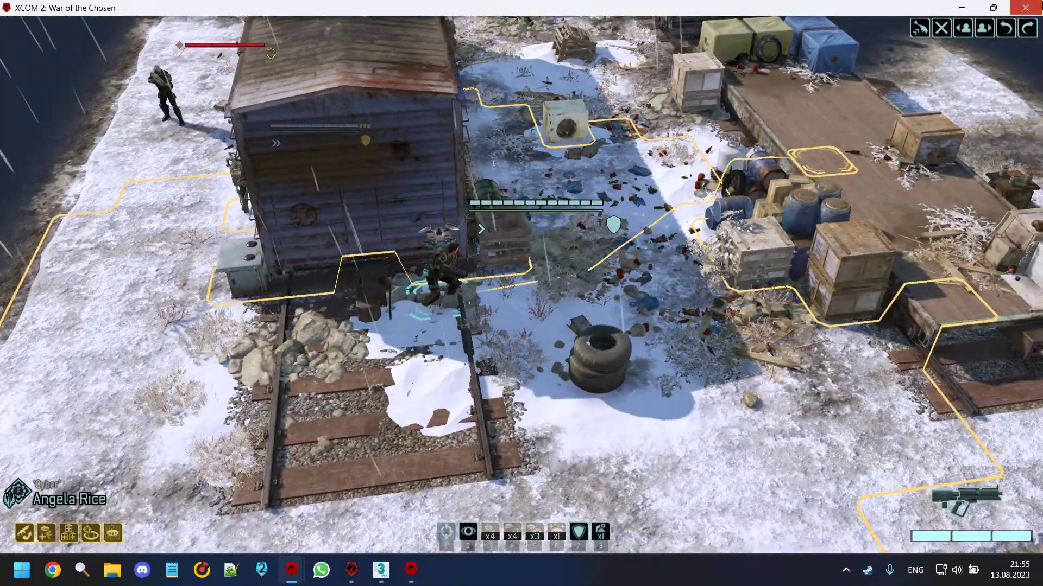
Close the game and switch to ModBuddy.
click(1025, 8)
click(626, 306)
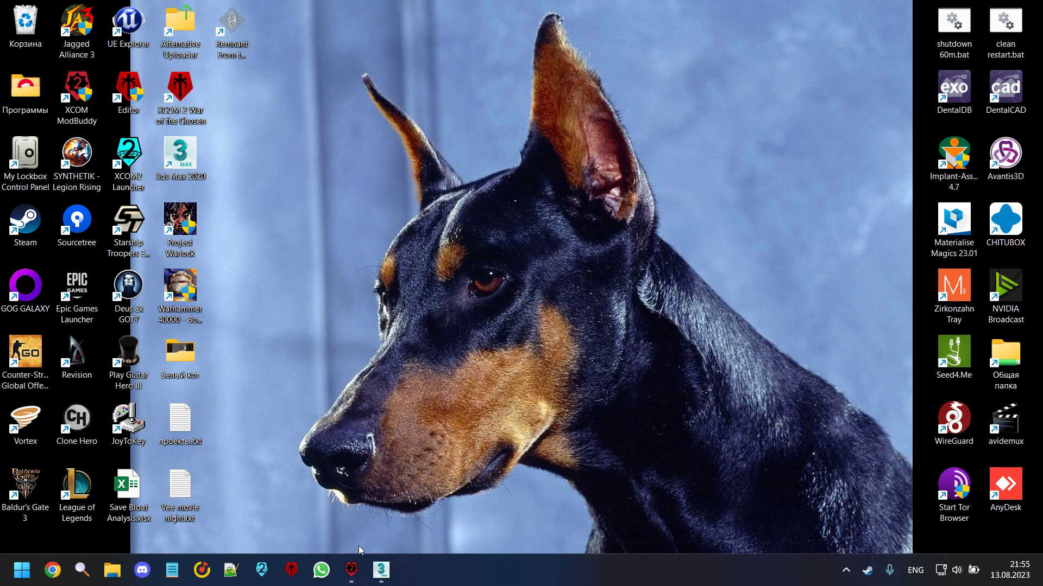
click(352, 570)
Clean the WOTCWeaponAnimationsRepository solution and build it again.
click(154, 27)
click(182, 73)
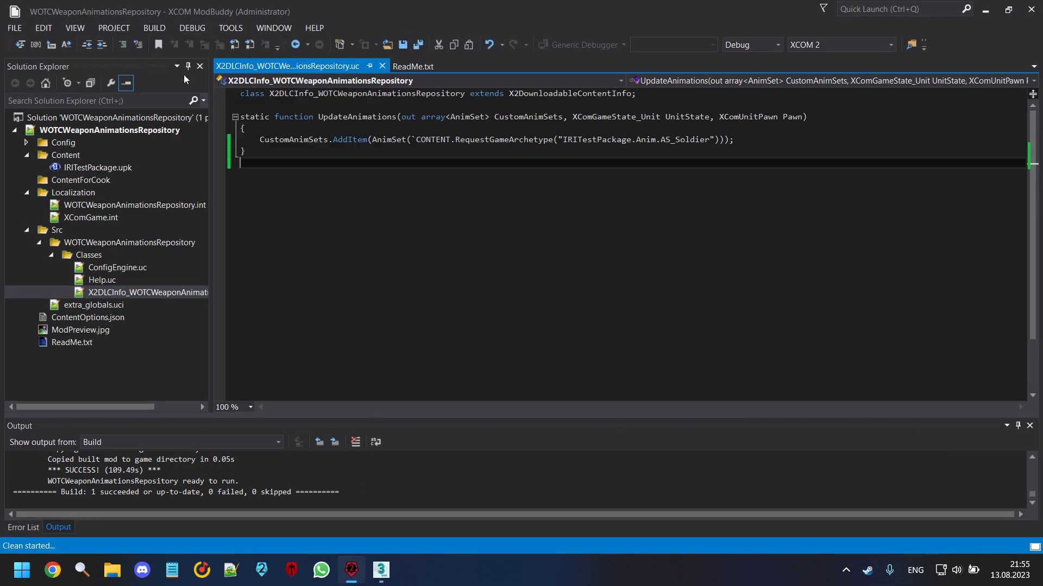
click(163, 30)
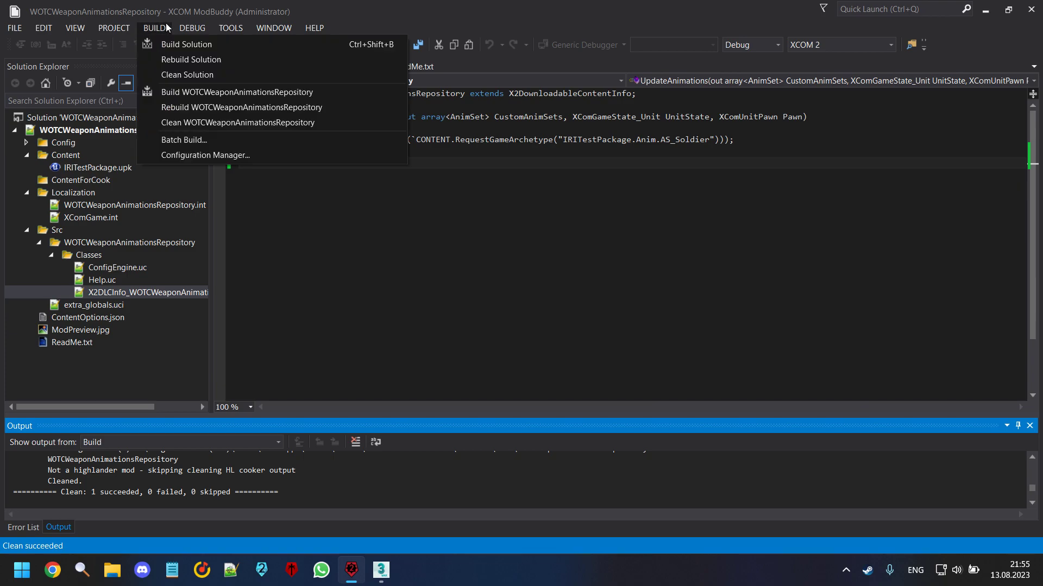
click(169, 43)
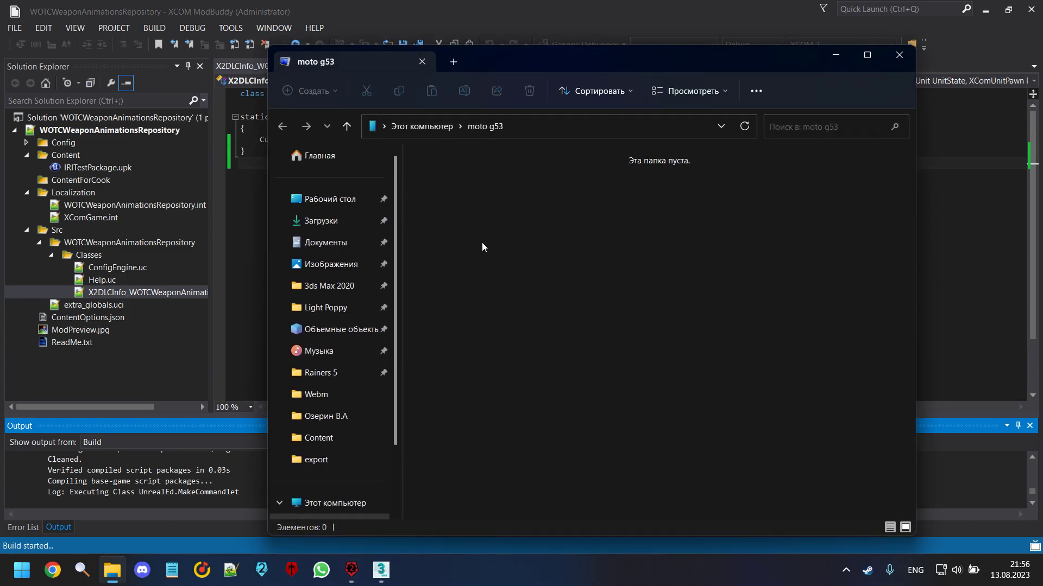
Close the file explorer windows covering ModBuddy.
click(900, 55)
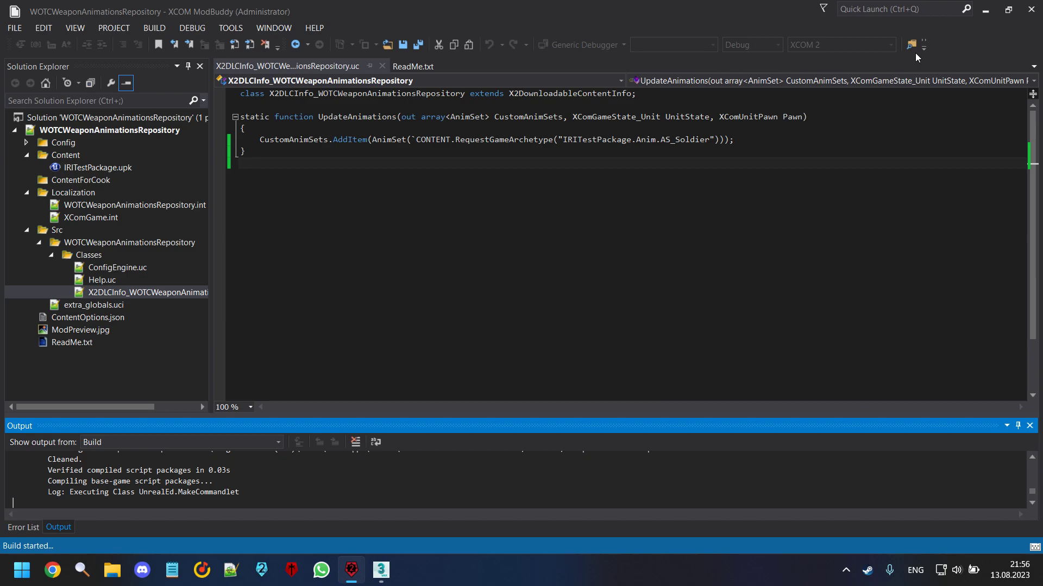
click(117, 557)
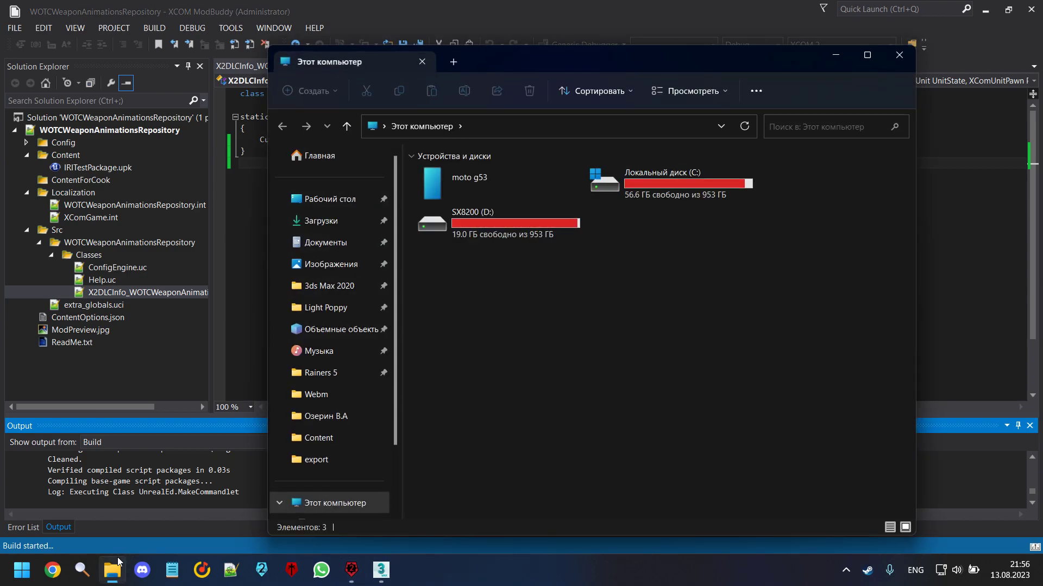
click(899, 55)
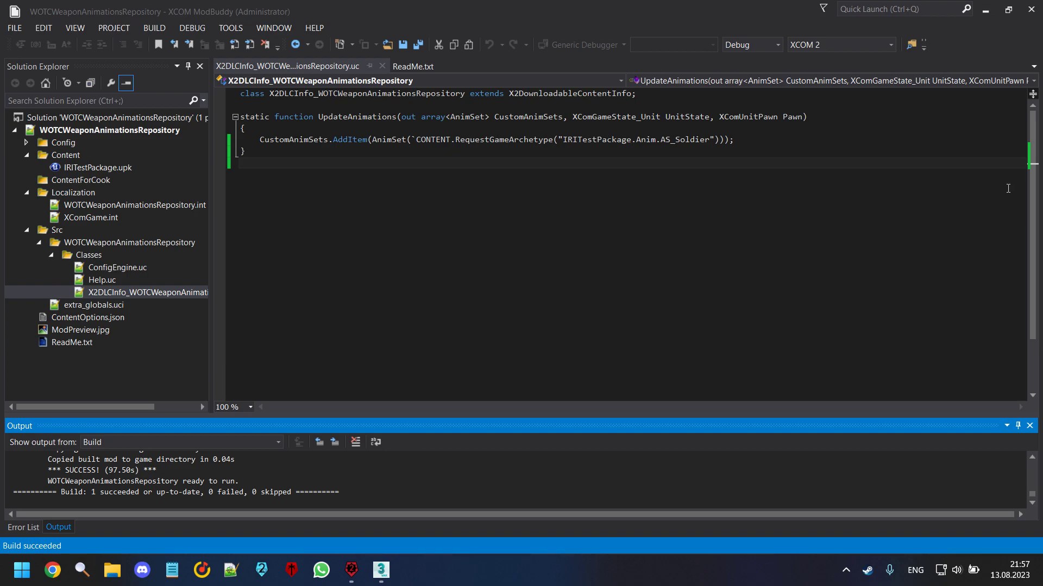
Start the Editor from the desktop and dismiss its Load Errors message.
click(1040, 576)
double_click(147, 96)
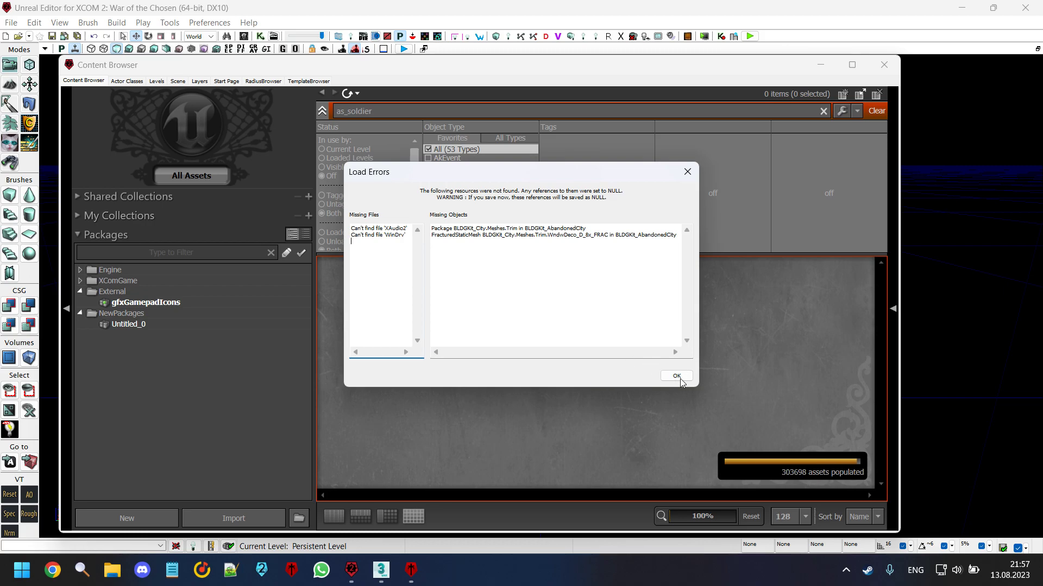
click(681, 375)
Bring up the Editor's package open dialog, copy the mod's Content folder path from ModBuddy's Add Existing Item dialog, and return to the Editor.
click(298, 518)
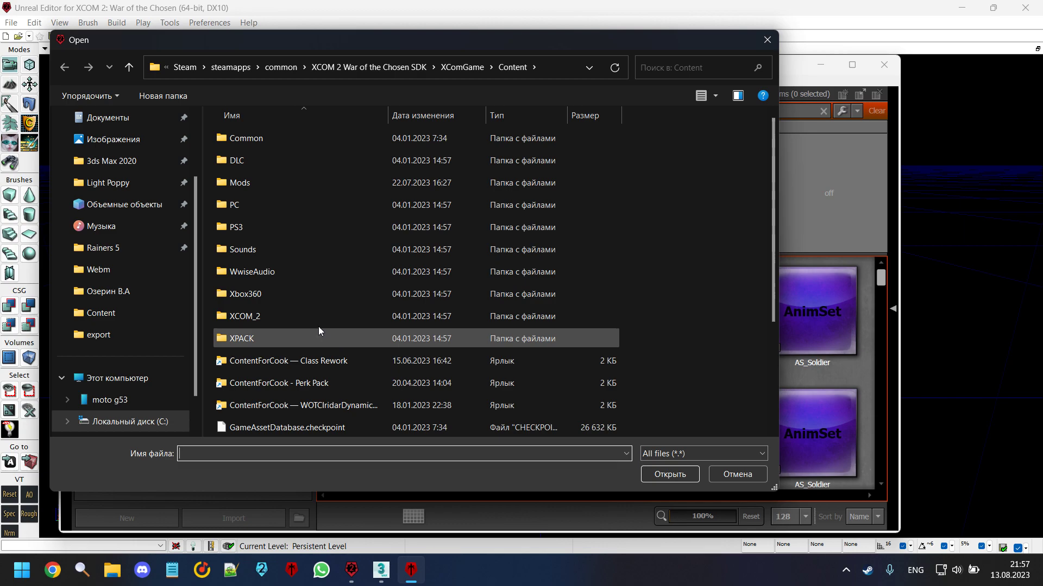
click(351, 570)
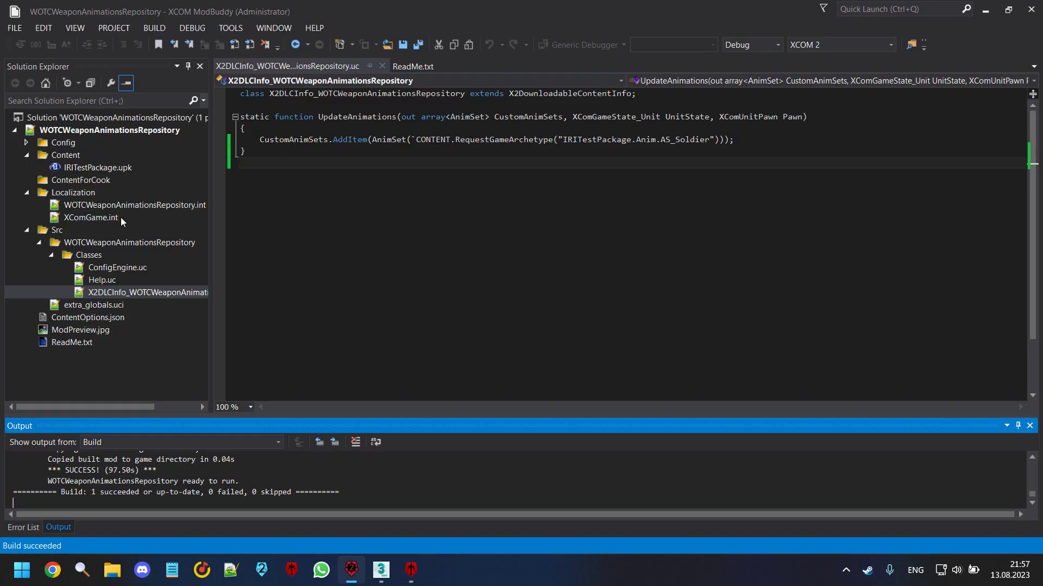
right_click(76, 156)
mouse_move(233, 163)
click(295, 188)
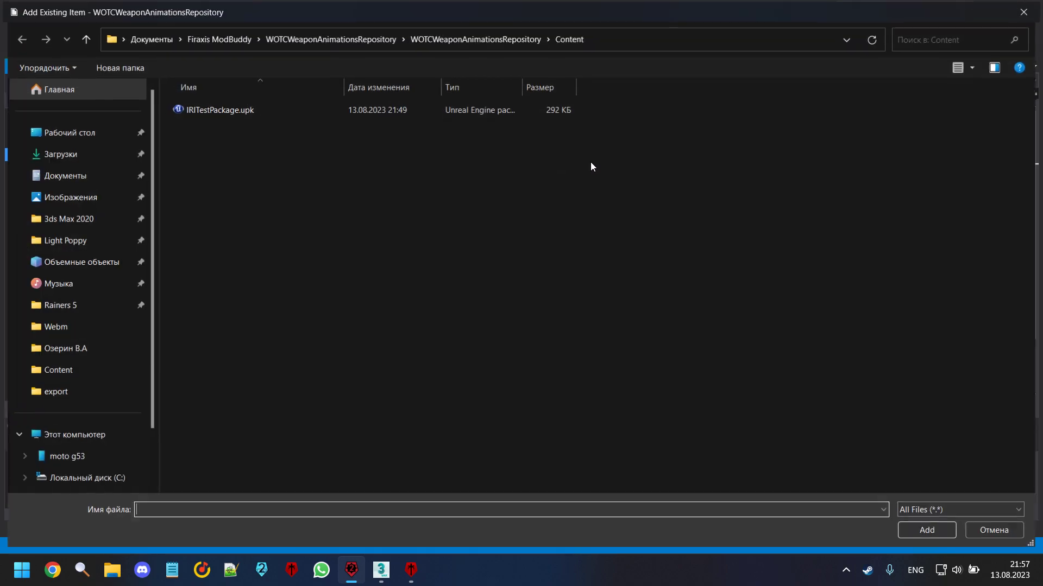
click(621, 41)
click(999, 530)
click(411, 570)
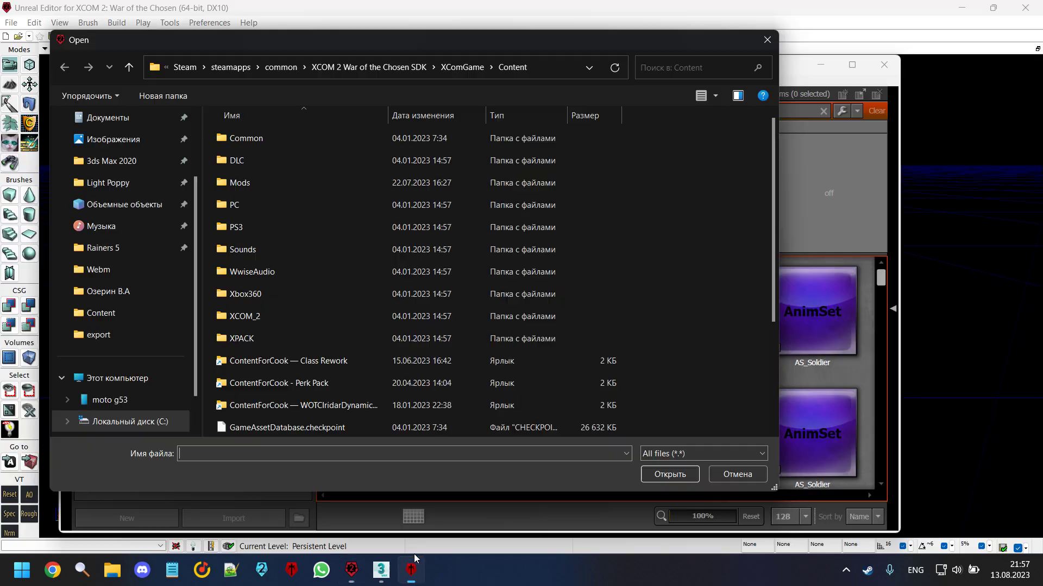
Open IRITestPackage.upk from the WOTCWeaponAnimationsRepository mod's Content folder.
click(539, 69)
key(ctrl+v)
key(Return)
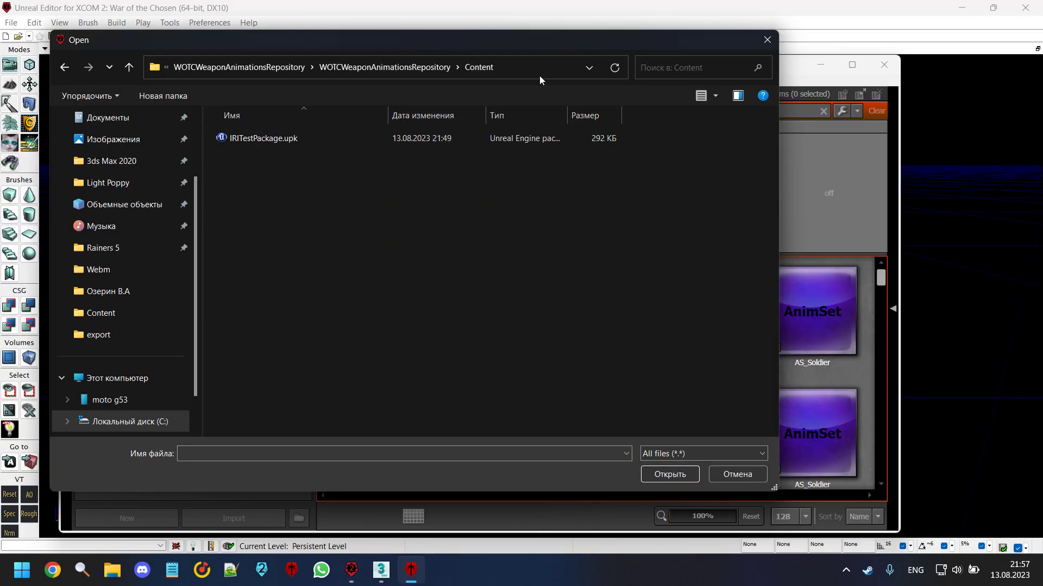
double_click(398, 134)
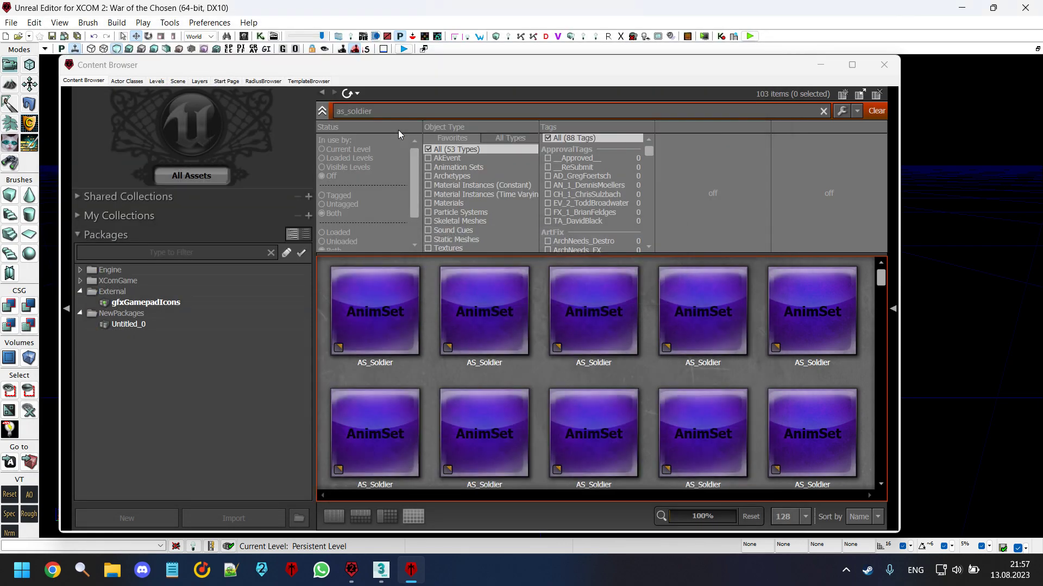
Open the AS_Soldier AnimSet from Soldier_ANIM and filter its enlarged animation sequence list by "idle".
click(495, 403)
scroll(521, 360, down, 1)
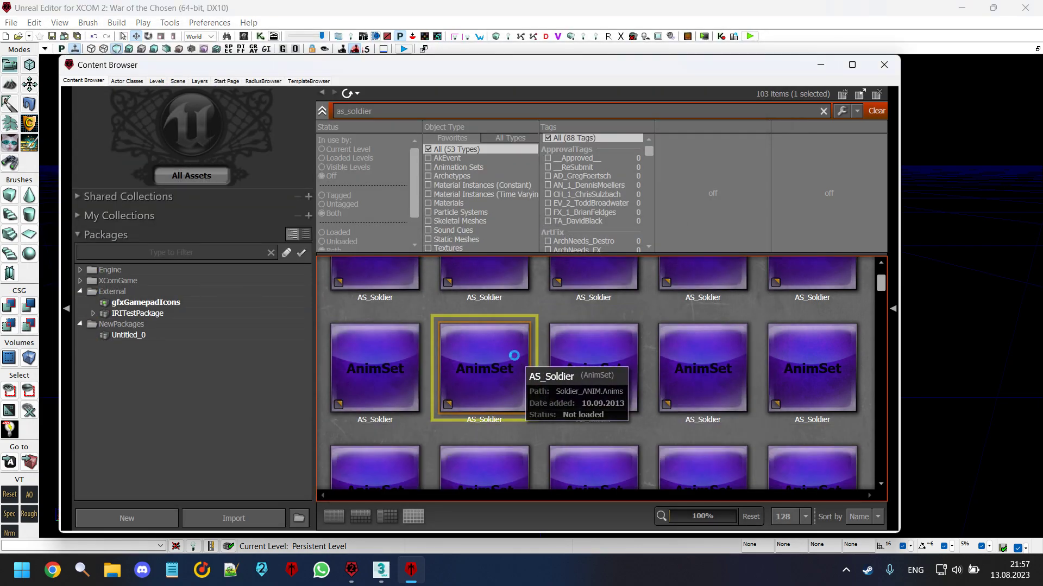
double_click(514, 356)
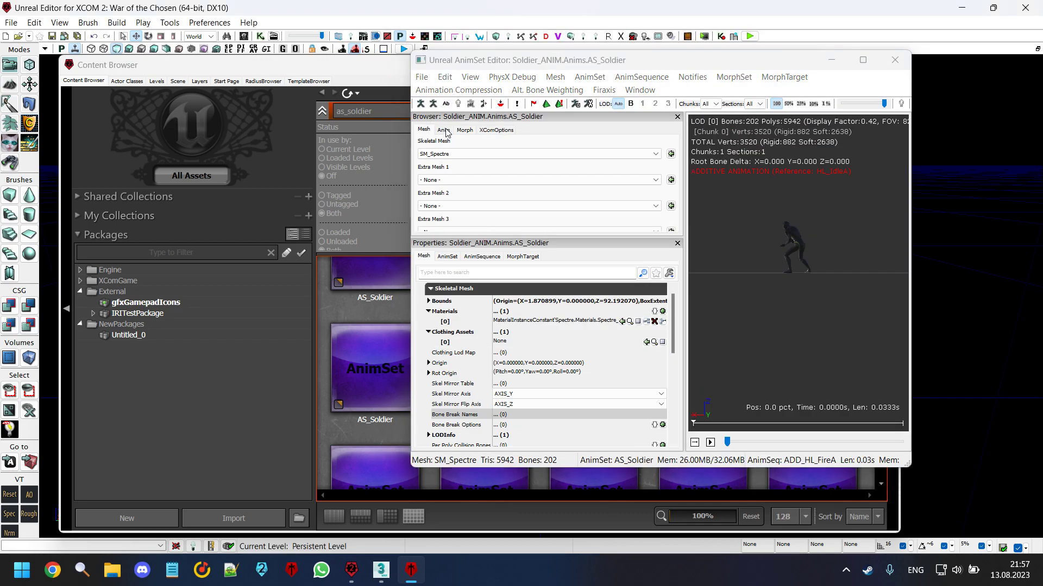
click(444, 131)
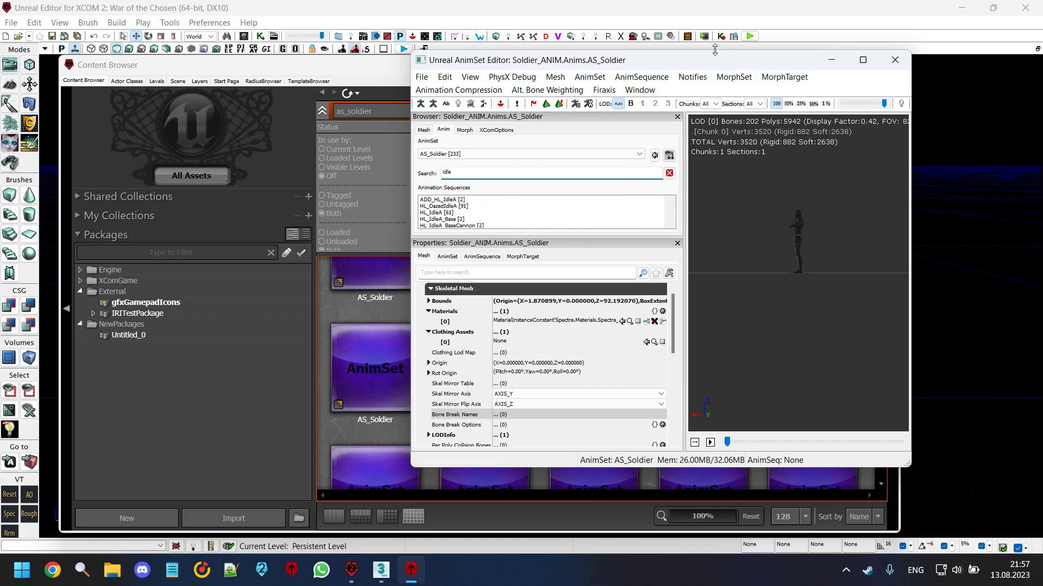
drag(580, 238, 571, 276)
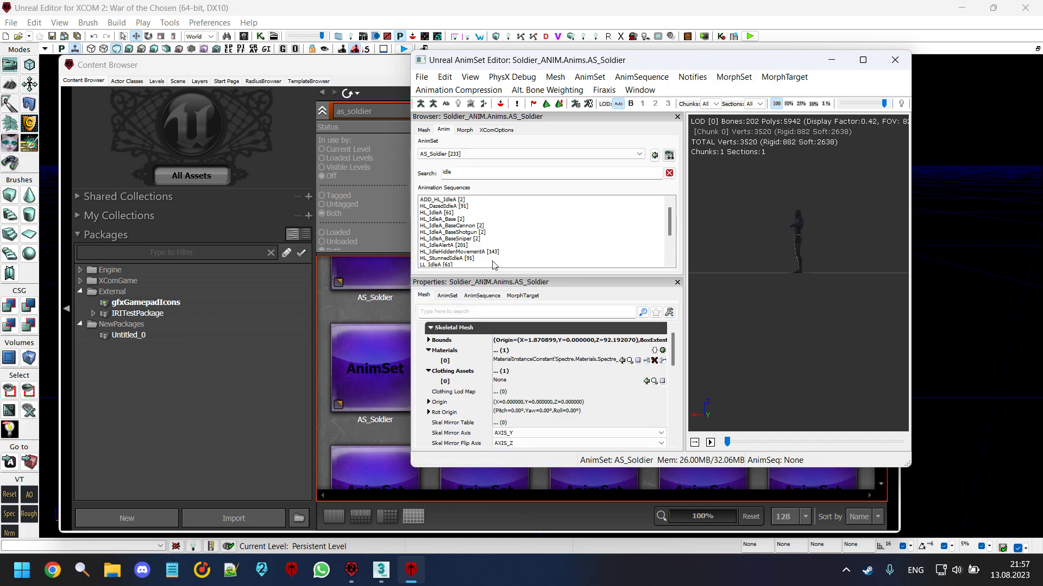
Open IRITestPackage's AS_Soldier AnimSet, show its animation sequences and keep the editor as a smaller window.
click(158, 315)
double_click(373, 312)
drag(436, 11, 435, 46)
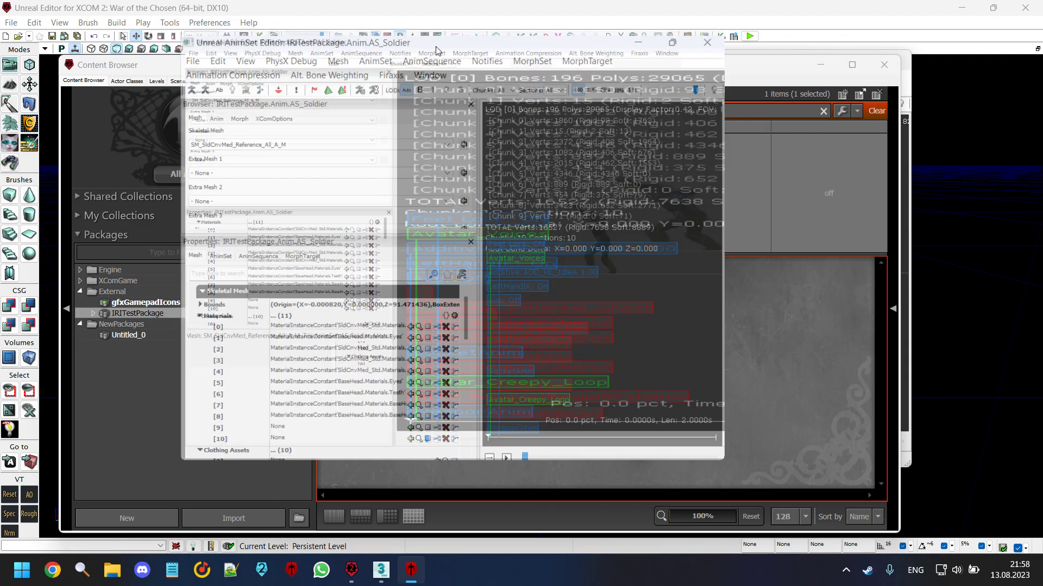
click(32, 60)
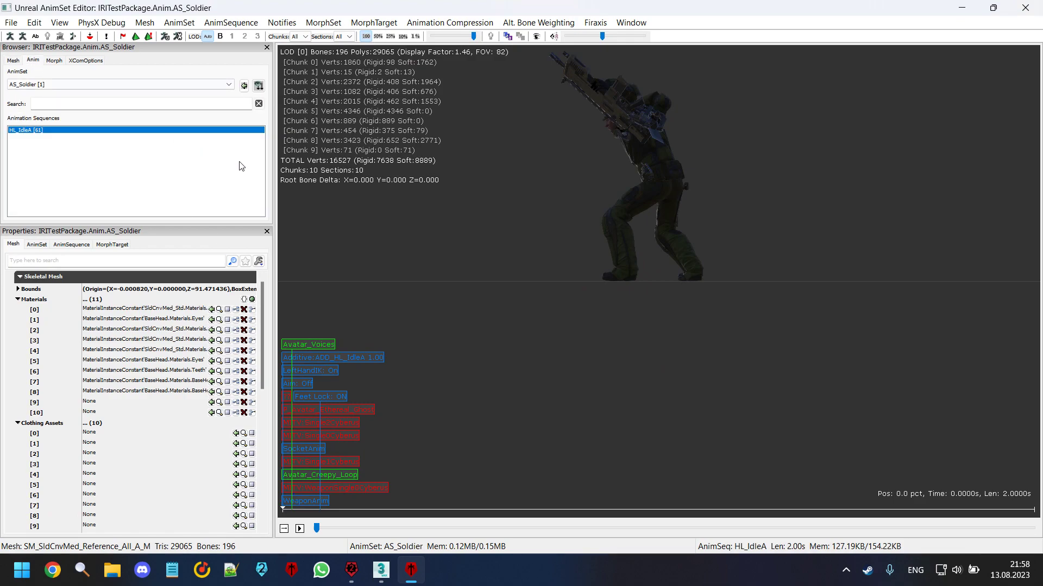
click(238, 24)
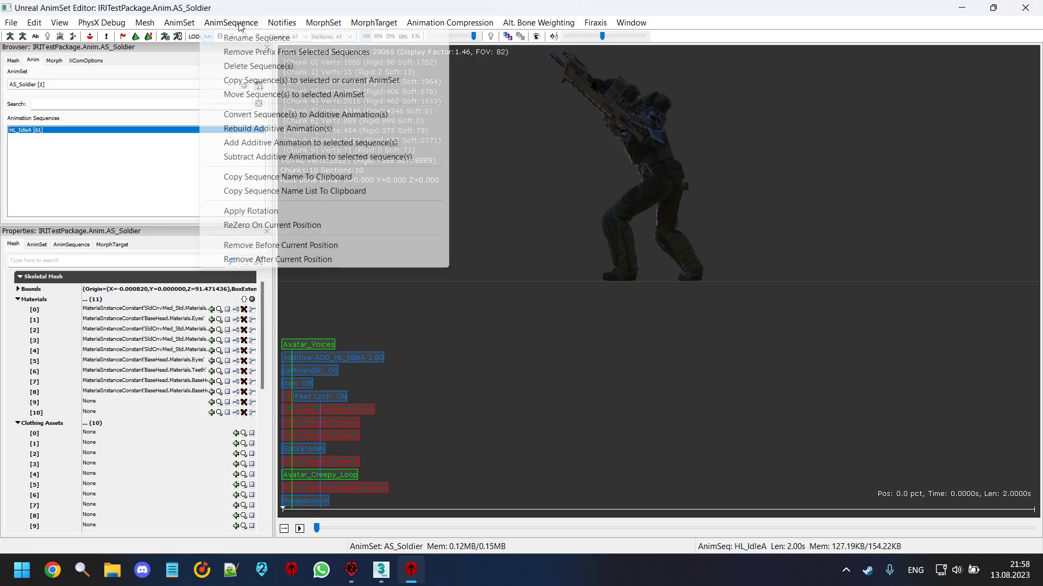
click(239, 23)
double_click(456, 5)
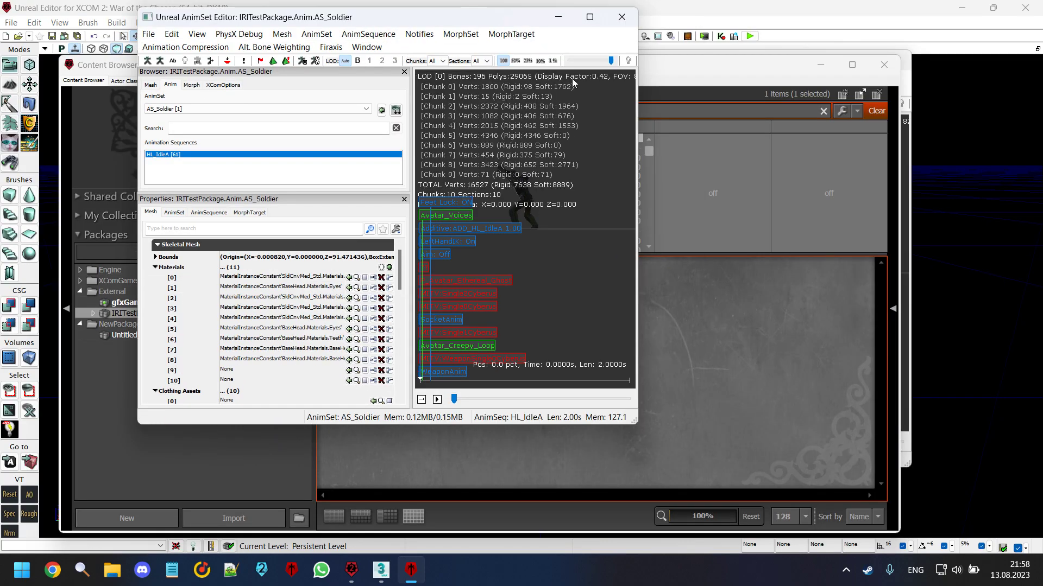
Duplicate HL_IdleA within IRITestPackage's AS_Soldier as HL_IdleAlertA, taking the name from the sequence in Soldier_ANIM.
click(909, 187)
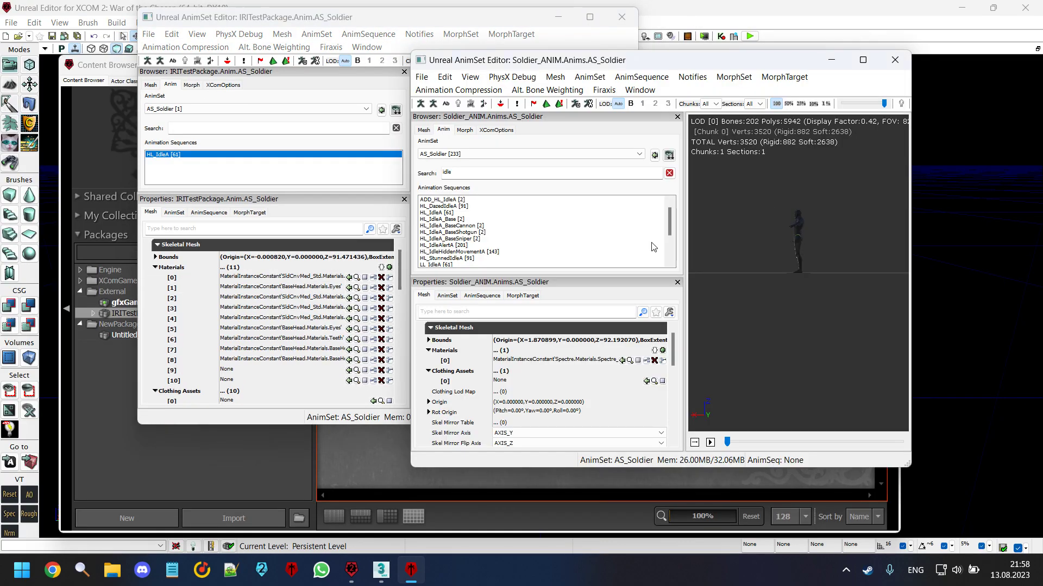
click(489, 252)
key(Up)
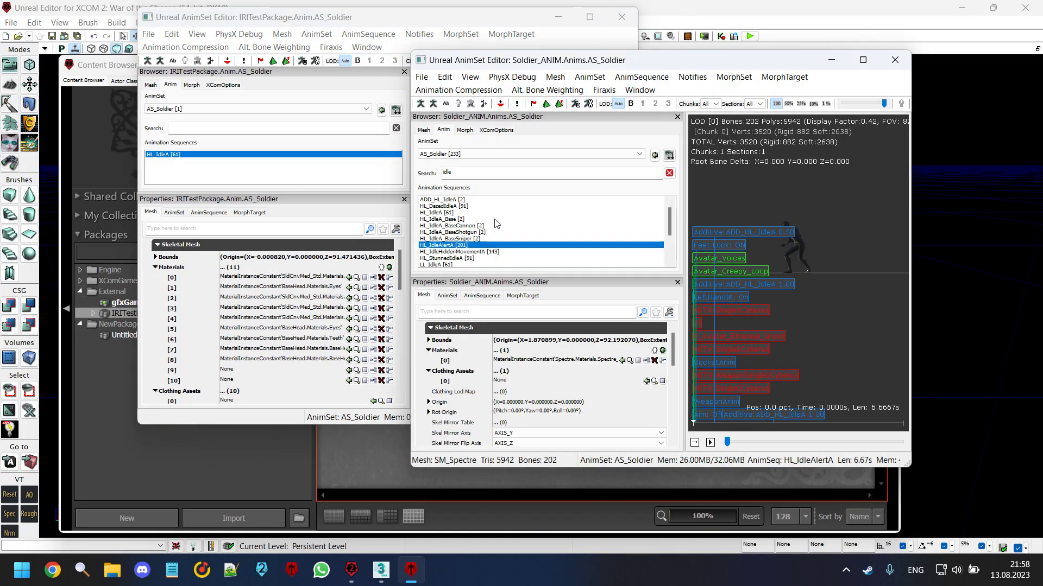
click(641, 77)
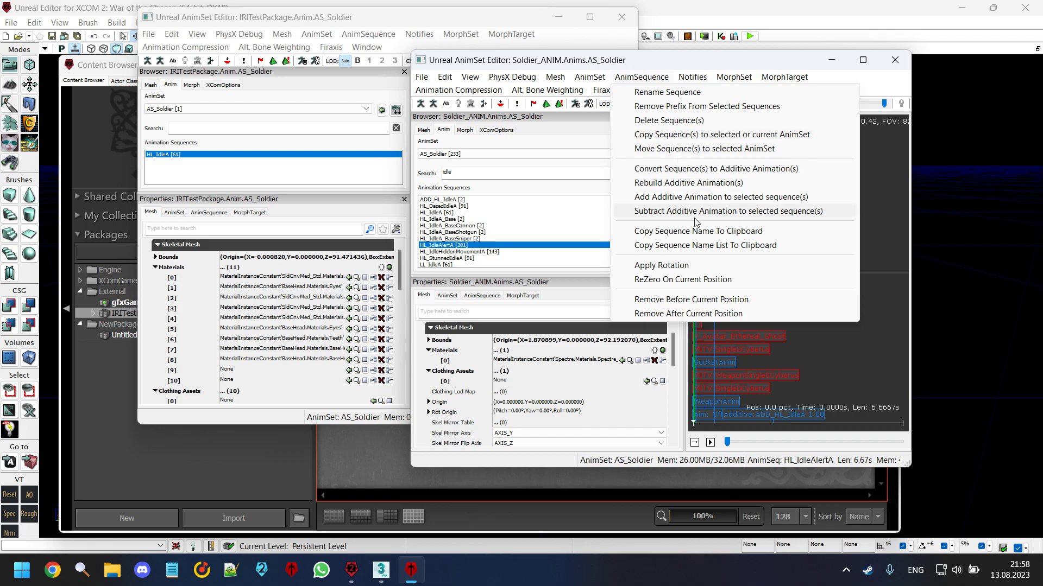
click(698, 231)
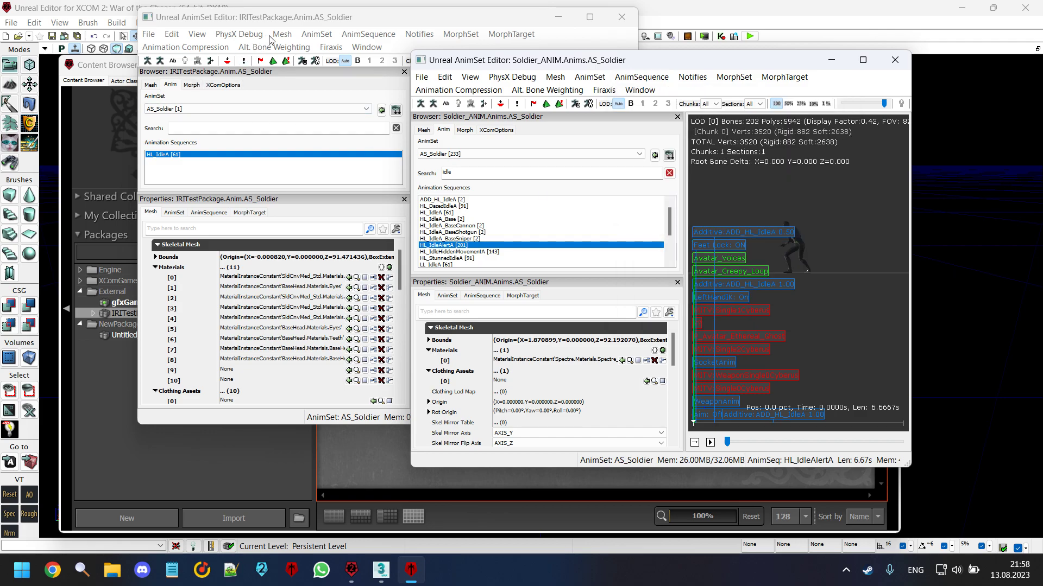
click(348, 36)
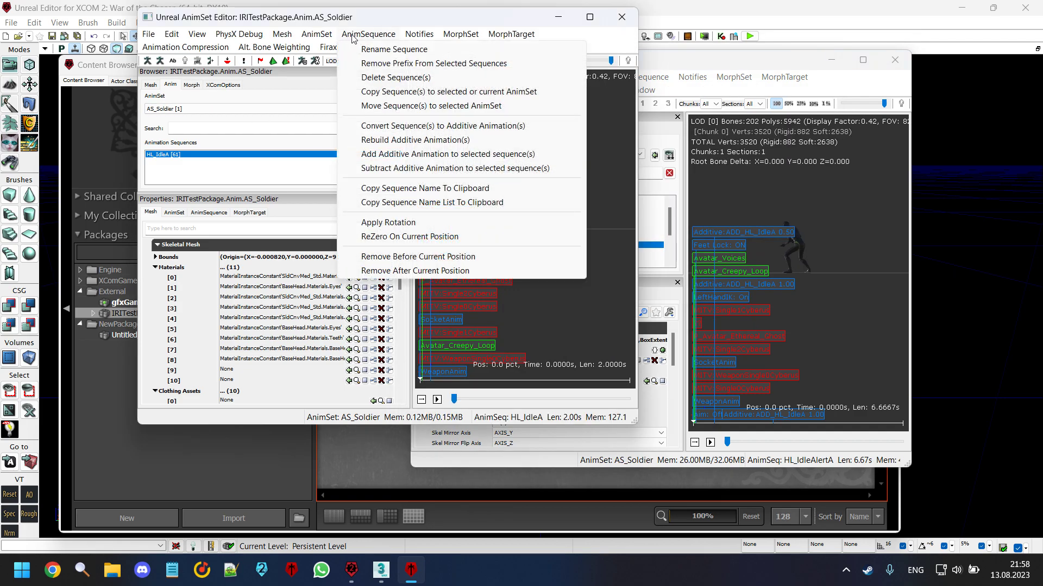
click(410, 92)
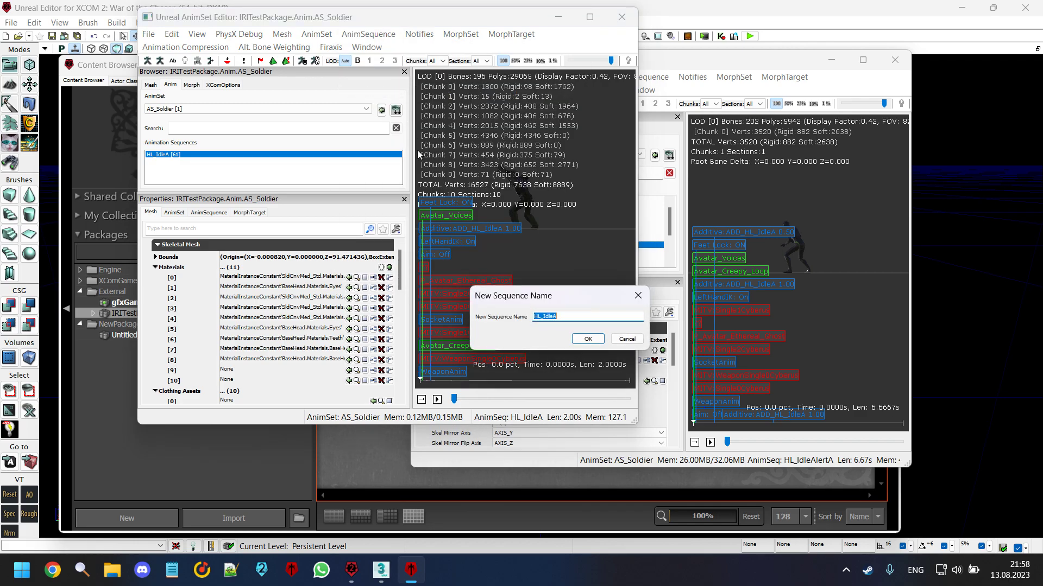
click(588, 339)
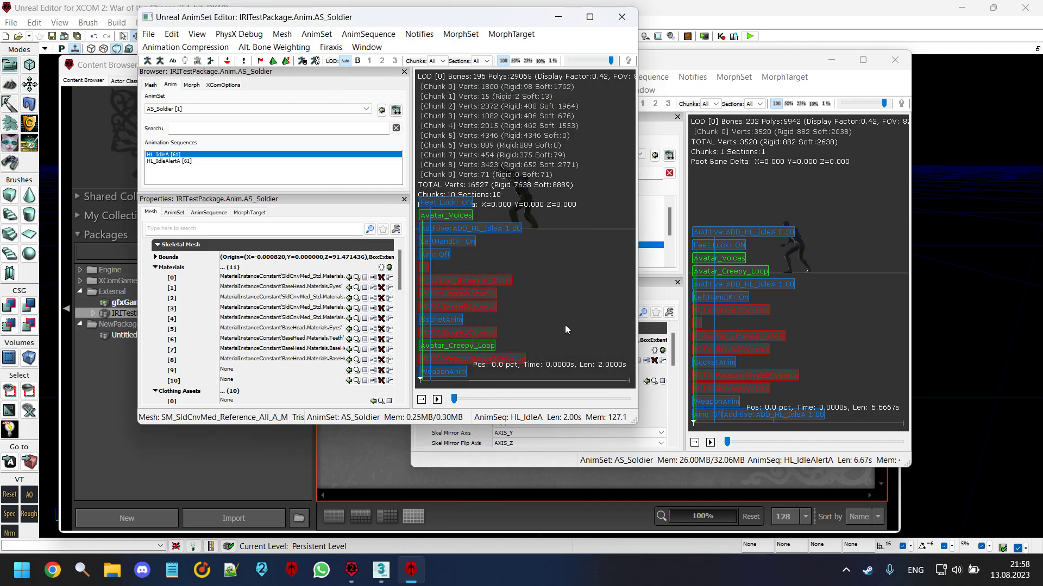
Duplicate HL_IdleA within IRITestPackage's AS_Soldier as HL_IdleHiddenMovementA, taking the name from the sequence in Soldier_ANIM.
click(782, 70)
click(490, 252)
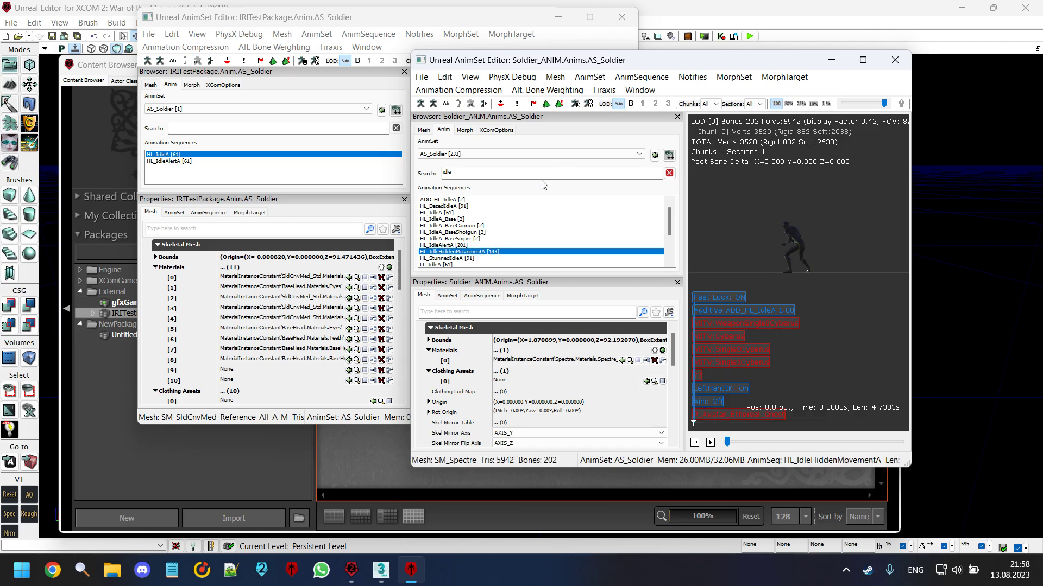
click(633, 77)
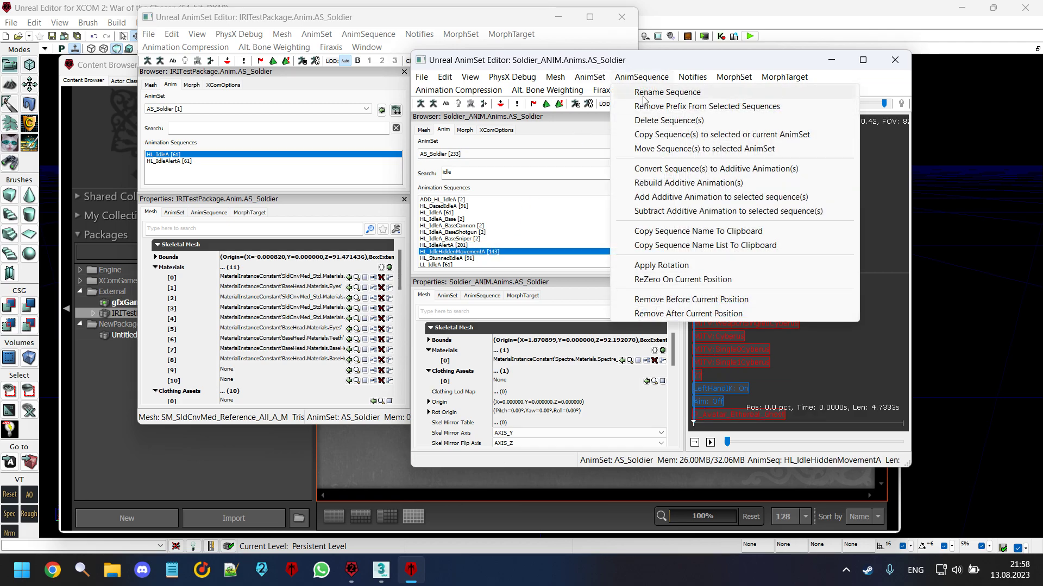
click(671, 232)
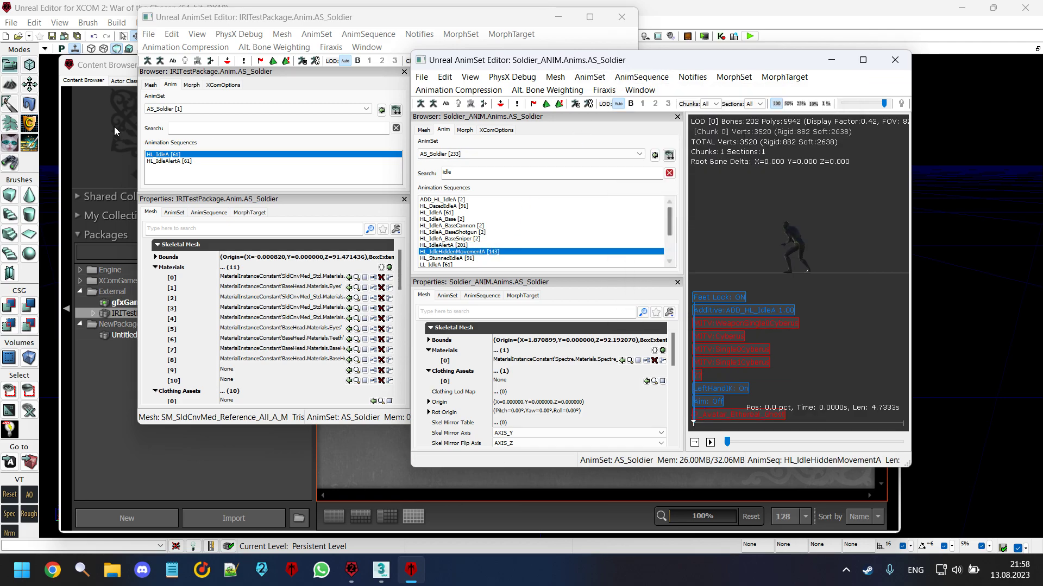
click(351, 28)
click(368, 34)
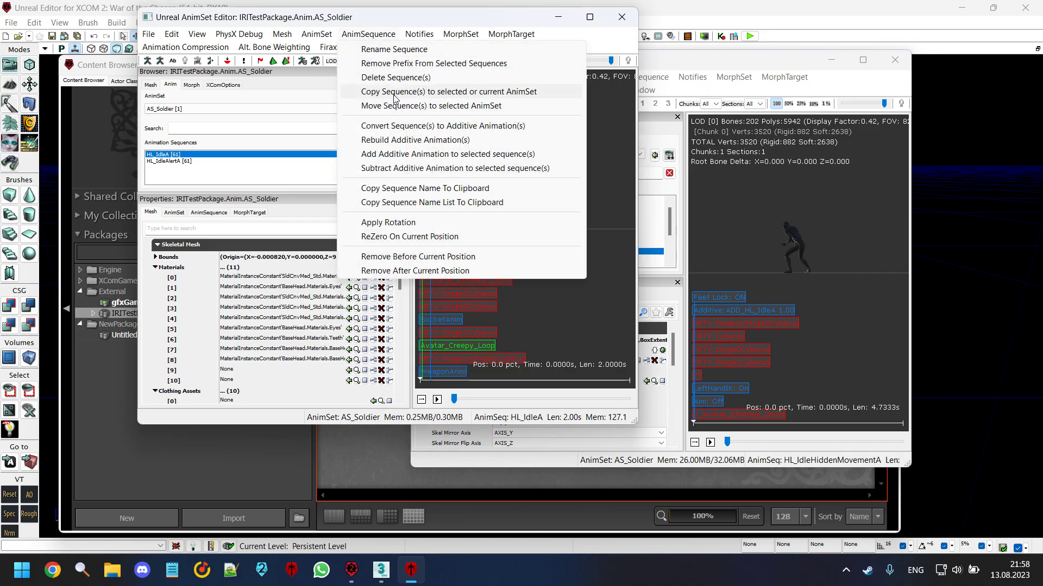
click(396, 91)
key(ctrl+v)
click(592, 339)
Check the HL_IdleAlertA and HL_IdleHiddenMovementA copies against HL_IdleA in the enlarged AnimSet editor.
click(191, 161)
click(193, 168)
key(Up)
key(Up)
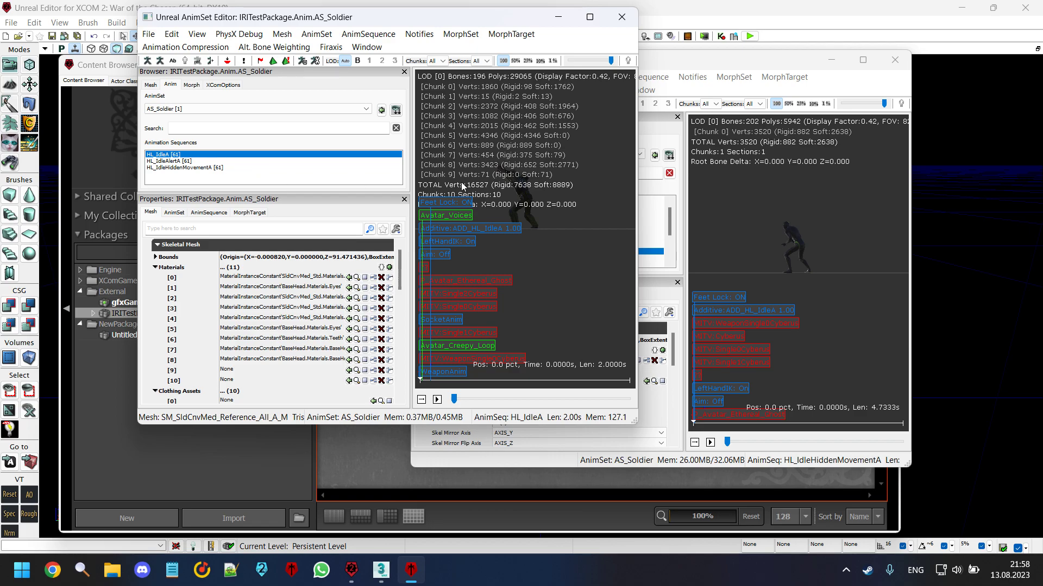
double_click(426, 19)
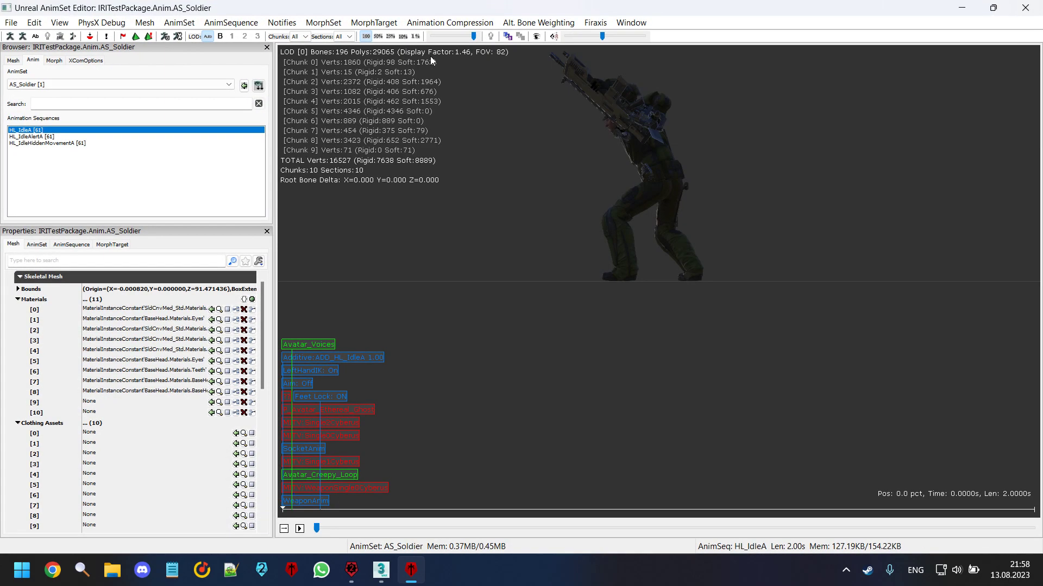
Close both AnimSet editors and save IRITestPackage before exiting the Unreal Editor.
click(1024, 7)
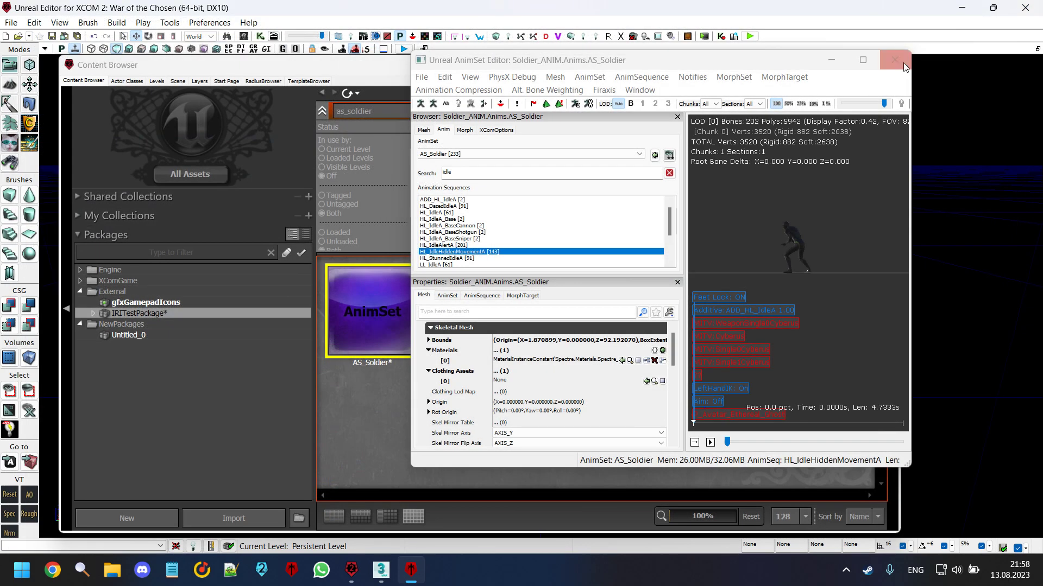
click(896, 60)
right_click(206, 313)
click(243, 316)
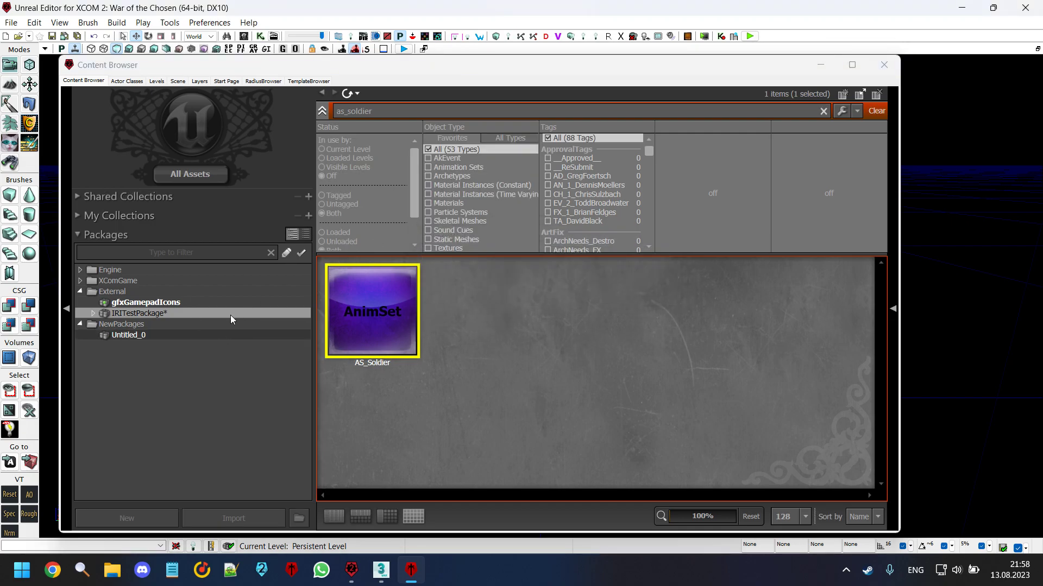
click(1024, 8)
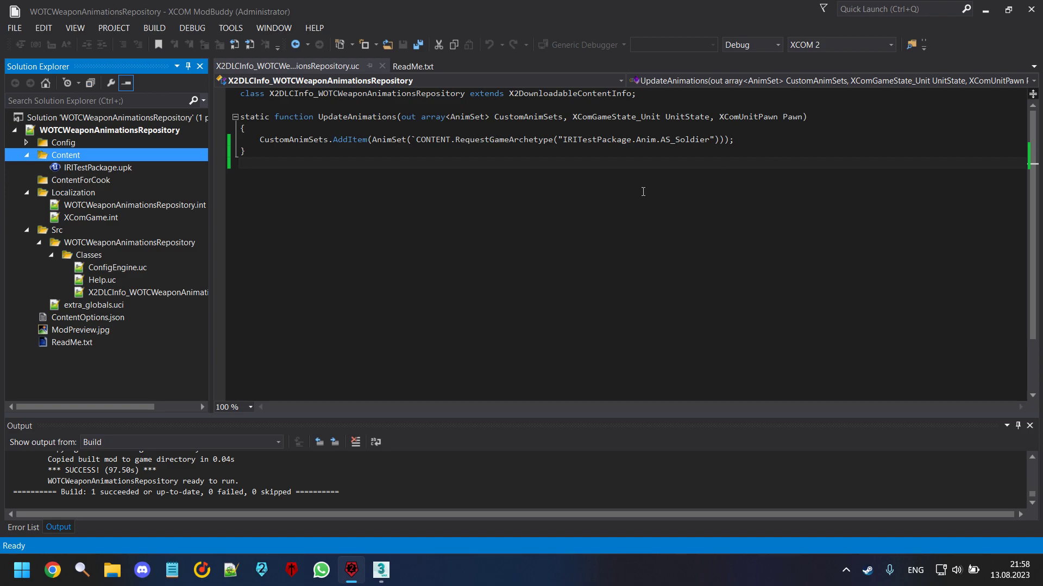
Build the WOTCWeaponAnimationsRepository solution in XCOM ModBuddy, running the build a second time.
click(554, 190)
key(ctrl+shift+b)
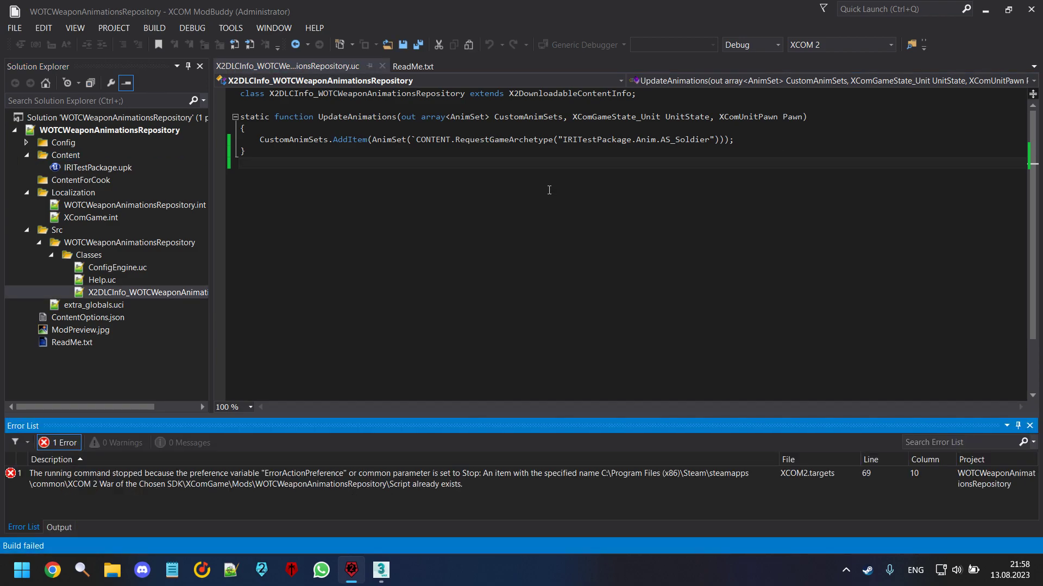
click(155, 28)
click(185, 43)
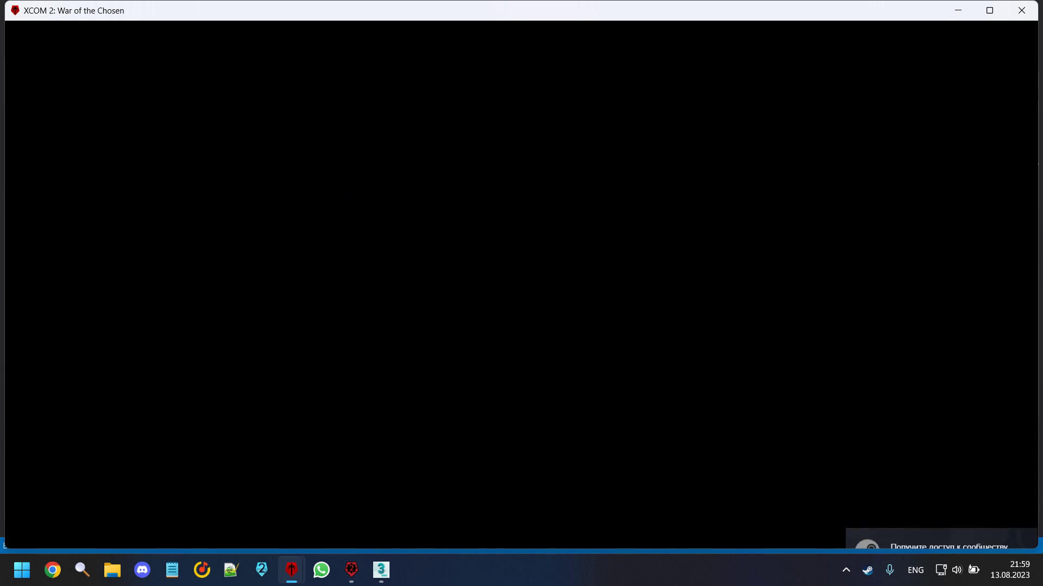
Start a tactical mission in XCOM 2: War of the Chosen and move the soldier beside the lower rock wall.
double_click(323, 2)
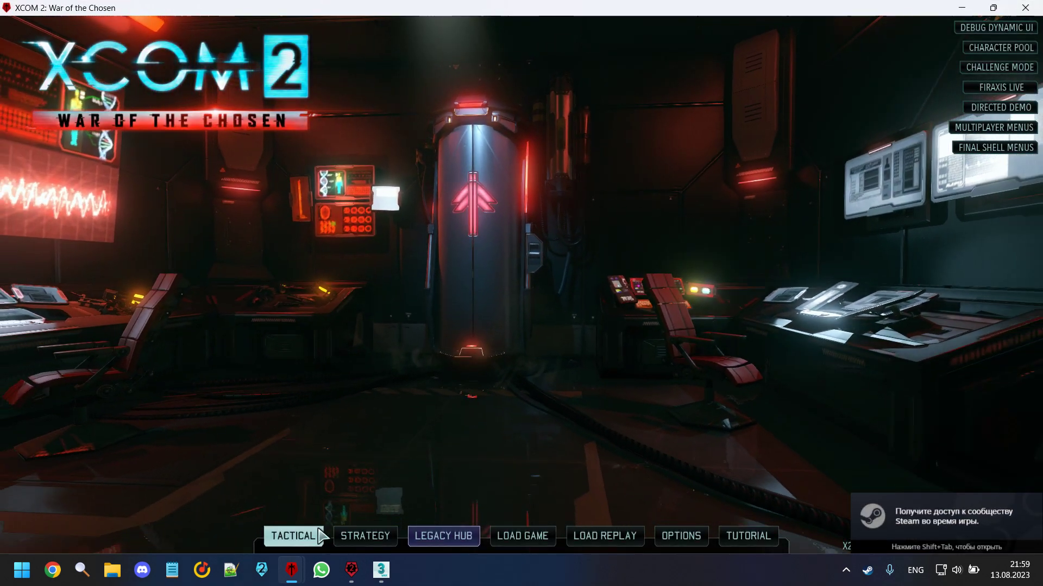
key(Return)
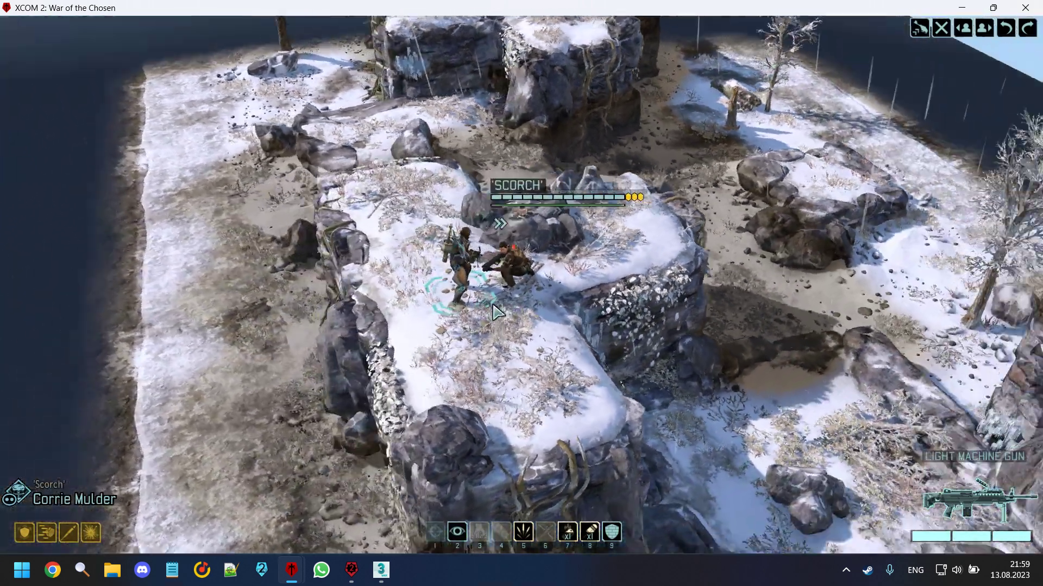
key(q)
key(d)
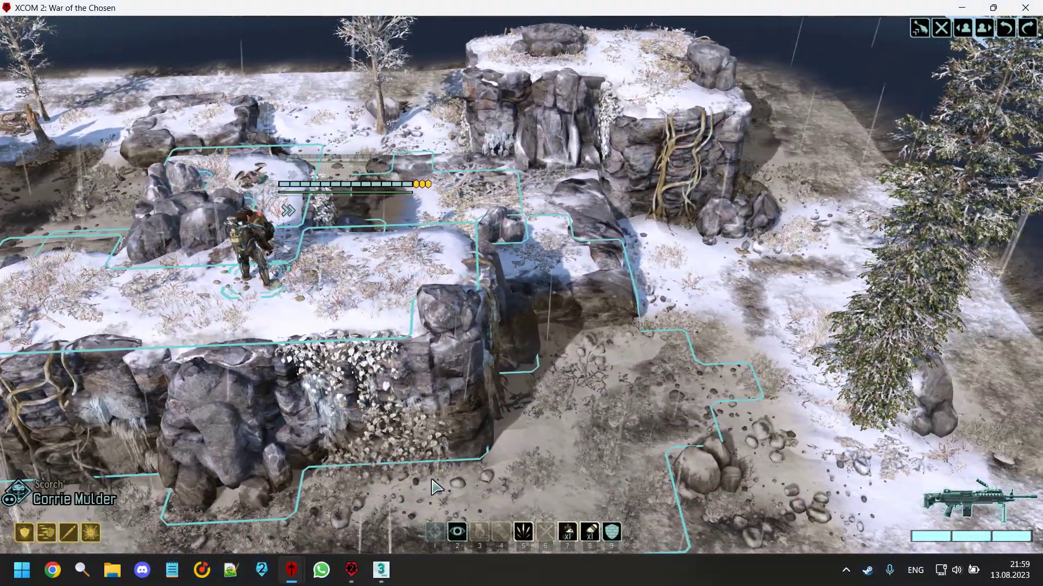
click(436, 488)
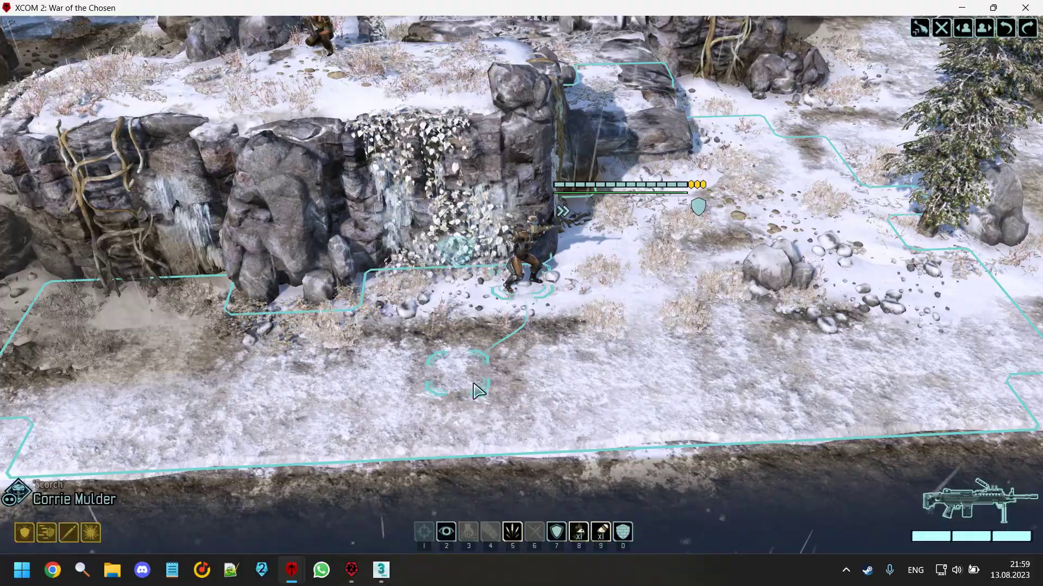
Examine the soldier's idle animation with the light machine gun up close, dismissing the redscreen errors.
key(q)
key(s)
key(t)
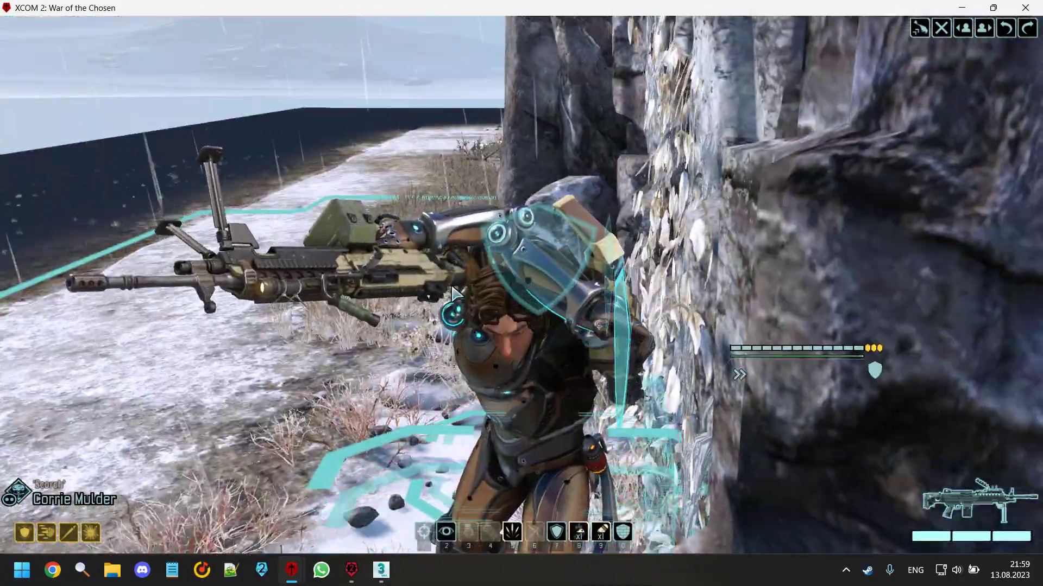
key(g)
key(t)
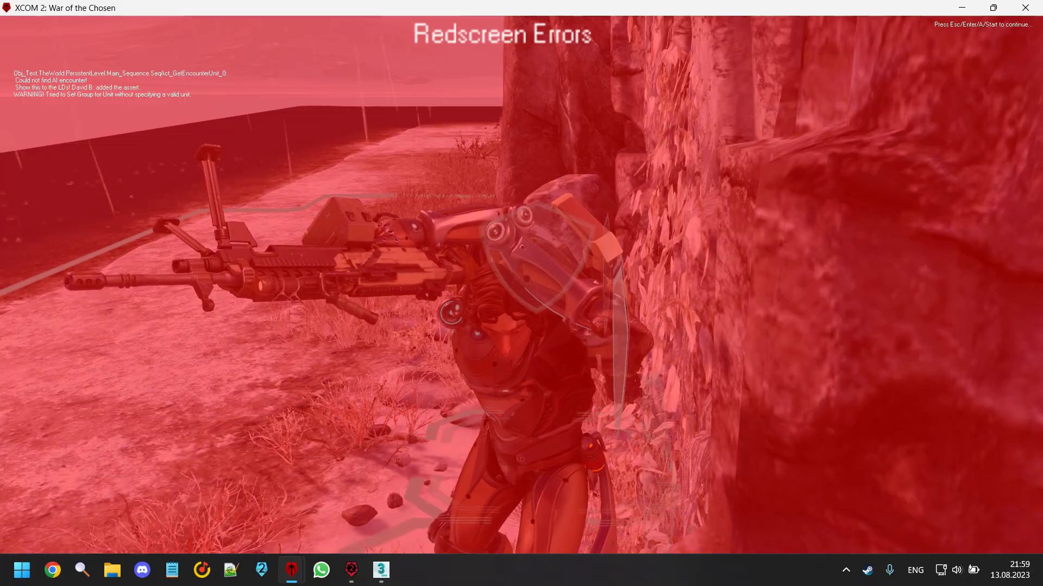
key(Escape)
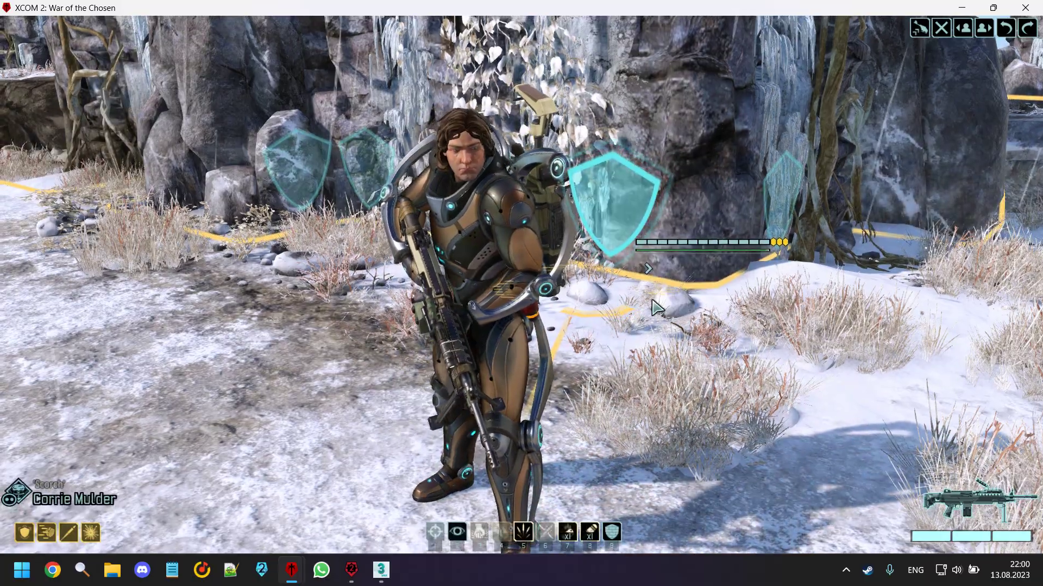
Exit the game after viewing the idle animation, launch the Unreal Editor and switch to the skeleton scene in 3ds Max.
key(q)
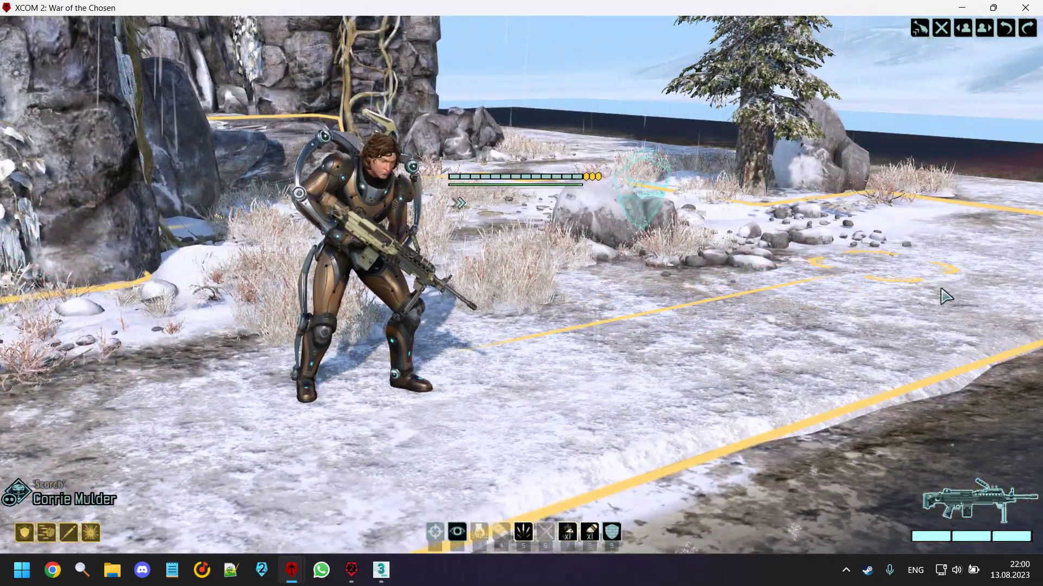
middle_drag(941, 289, 1039, 10)
click(1039, 10)
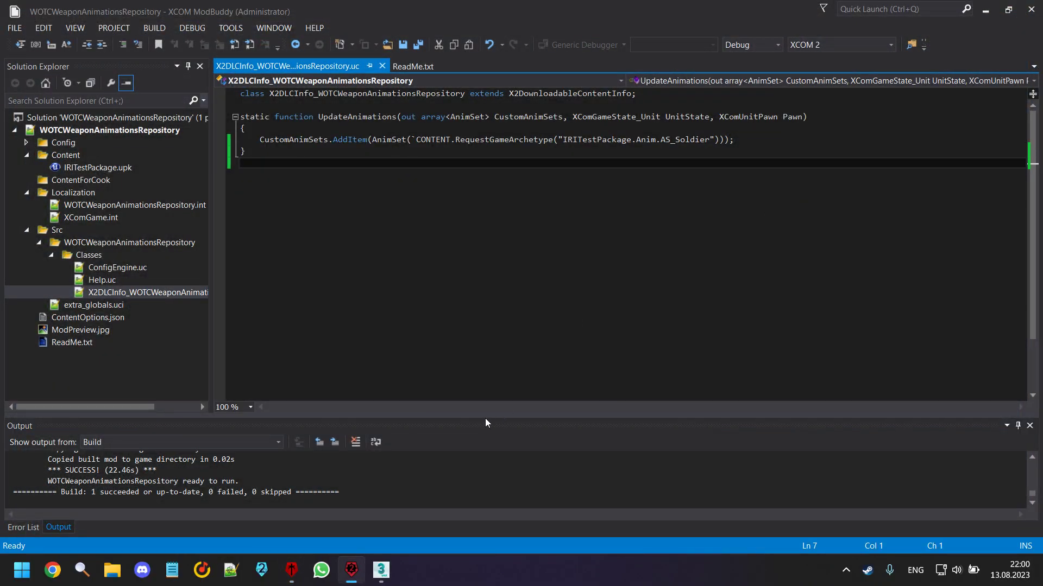
click(988, 16)
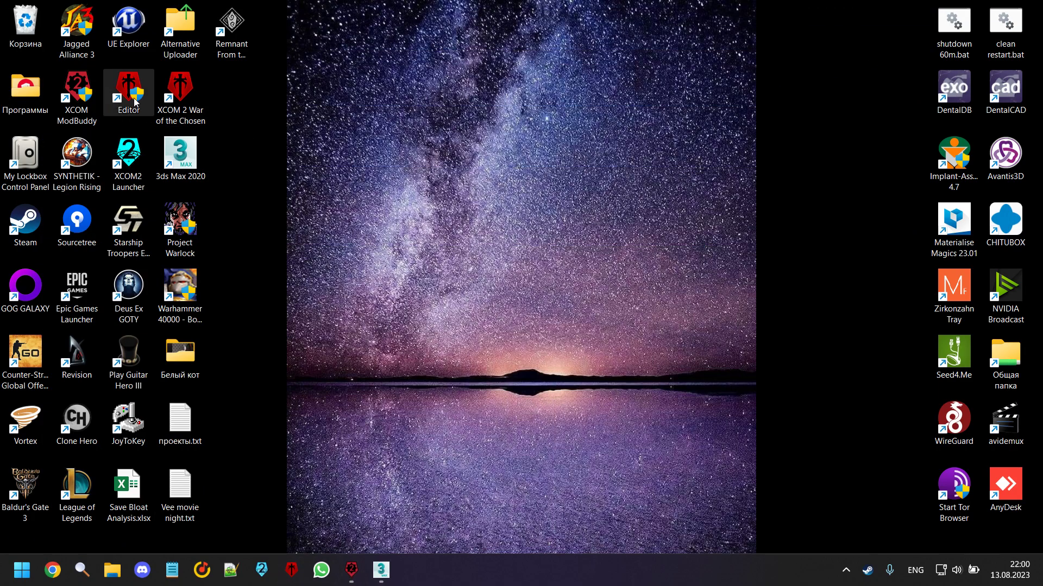
click(381, 570)
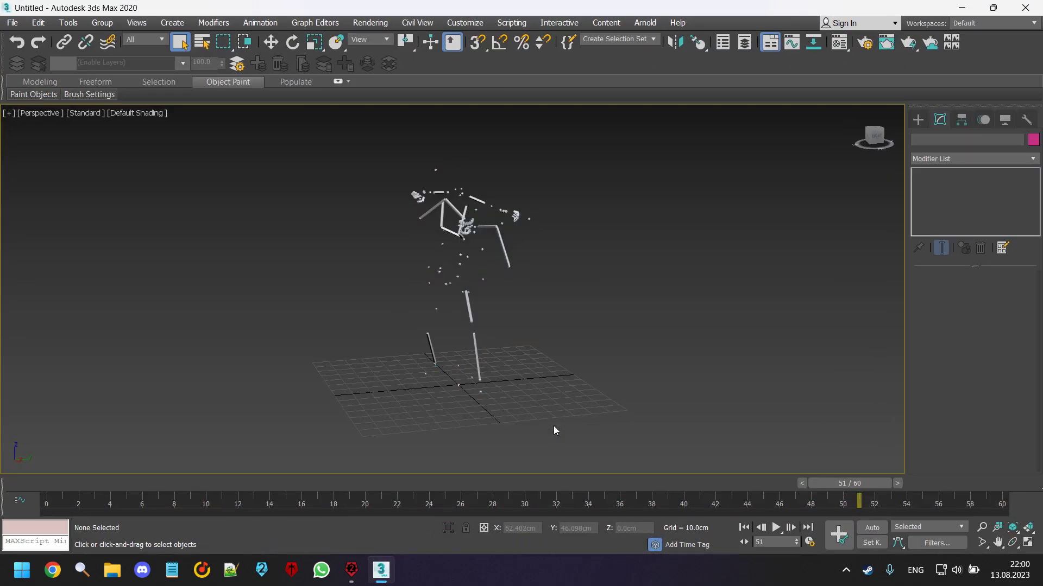
Undo the earlier arm bone edits until both arms are back in the original idle pose.
key(ctrl+a)
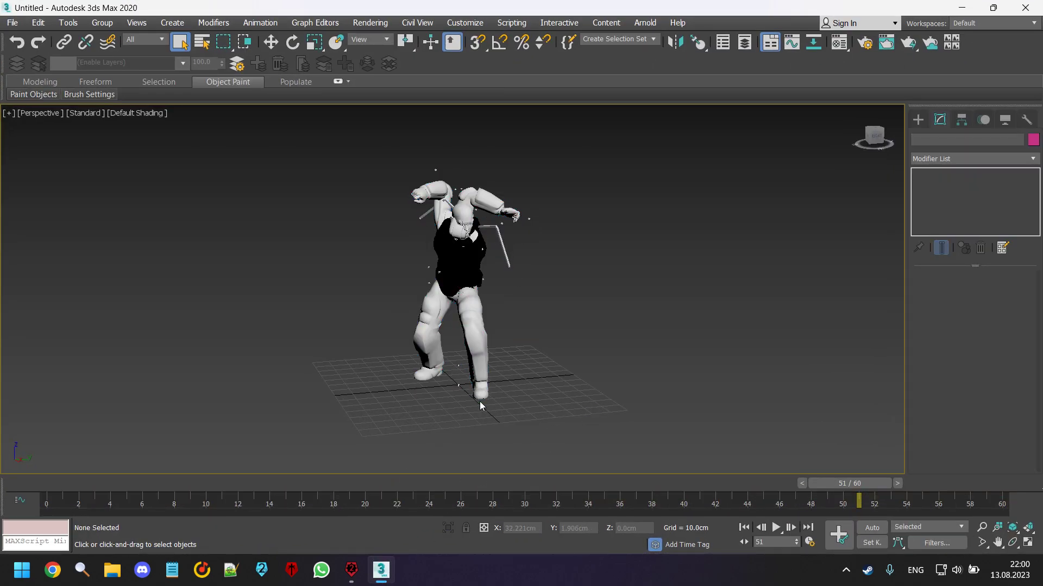
key(ctrl+z)
key(ctrl+z)
key(ctrl+z)
key(ctrl+z)
key(ctrl+z)
key(ctrl+z)
key(ctrl+z)
key(ctrl+z)
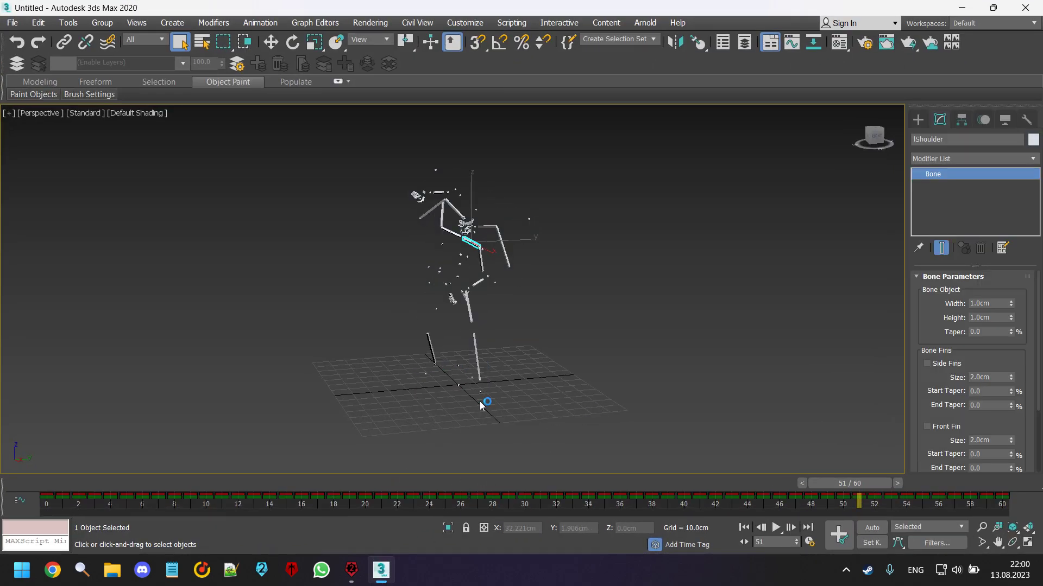
key(ctrl+z)
key(ctrl+z)
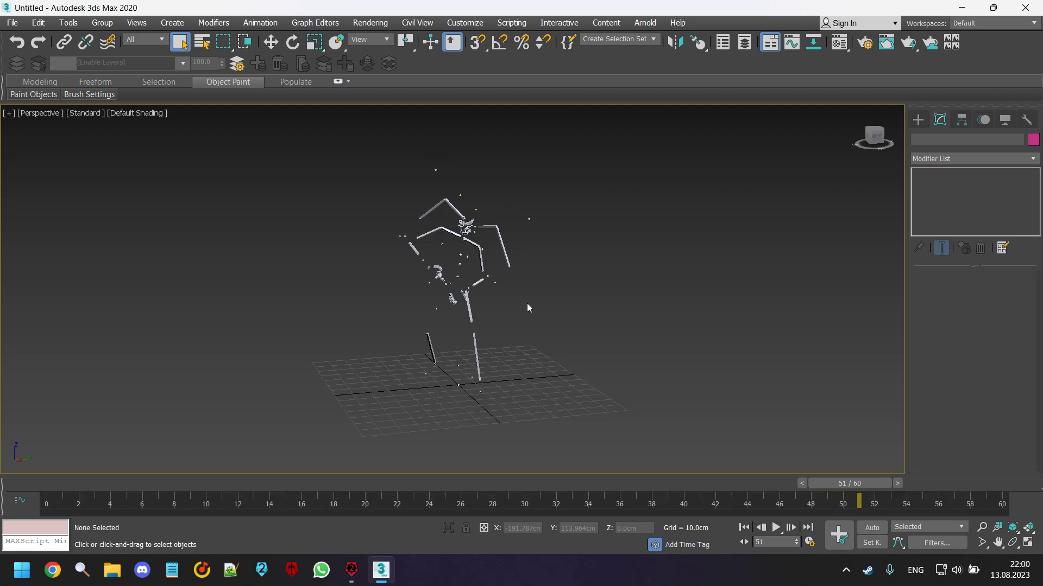
Unhide the soldier's body mesh and assign it the 01 - Default material.
scroll(523, 286, up, 3)
right_click(518, 285)
click(577, 221)
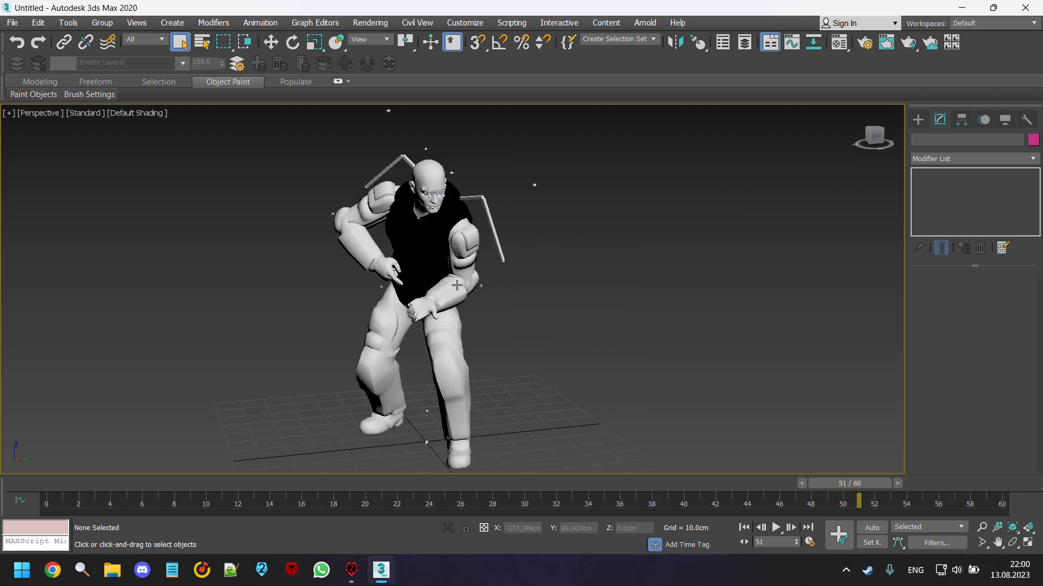
middle_drag(456, 282, 509, 276)
click(509, 275)
key(m)
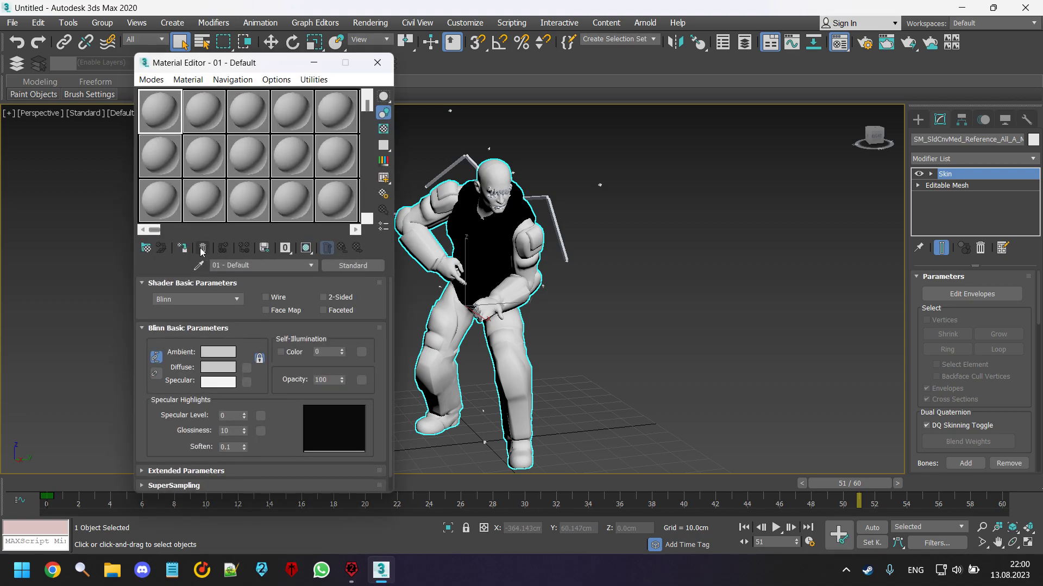
key(m)
key(m)
click(182, 247)
key(m)
Select the LForearm bone with the body mesh temporarily hidden and try rotating it across the body.
scroll(497, 280, up, 2)
alt+middle_drag(497, 280, 470, 250)
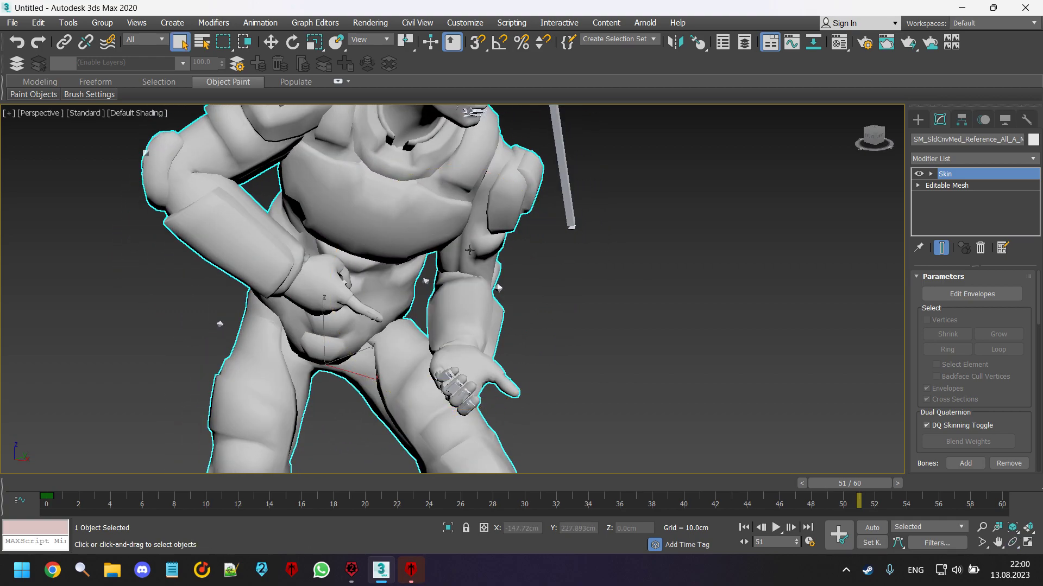
right_click(473, 254)
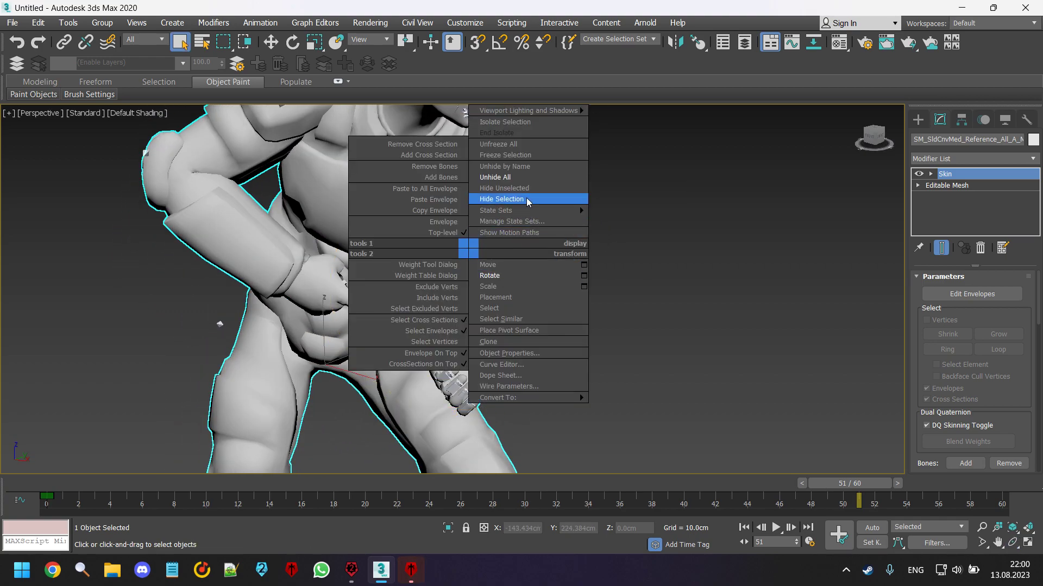
click(526, 199)
click(466, 299)
right_click(465, 298)
click(521, 233)
alt+middle_drag(468, 331, 495, 328)
right_click(478, 294)
click(511, 310)
drag(475, 293, 421, 278)
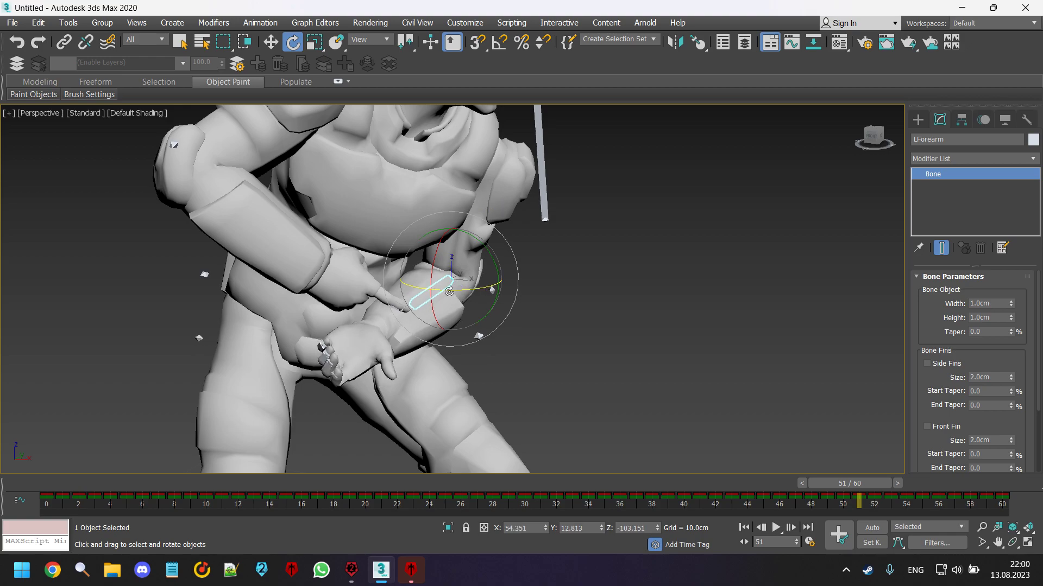
key(ctrl+z)
Go to frame 0 and delete all of the LForearm bone's keys after that frame.
drag(880, 489, 2, 413)
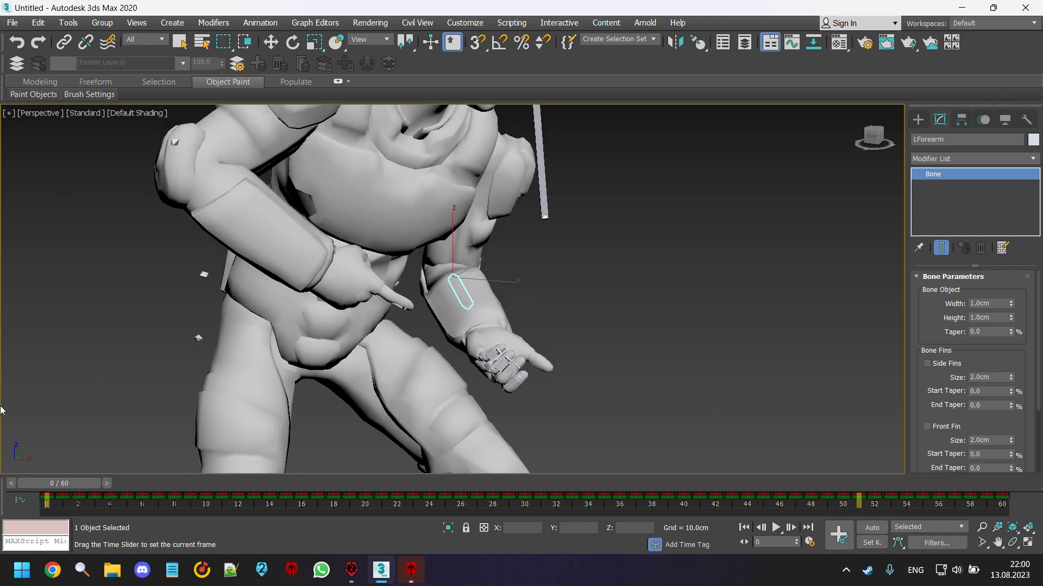
drag(1025, 494, 61, 498)
key(Delete)
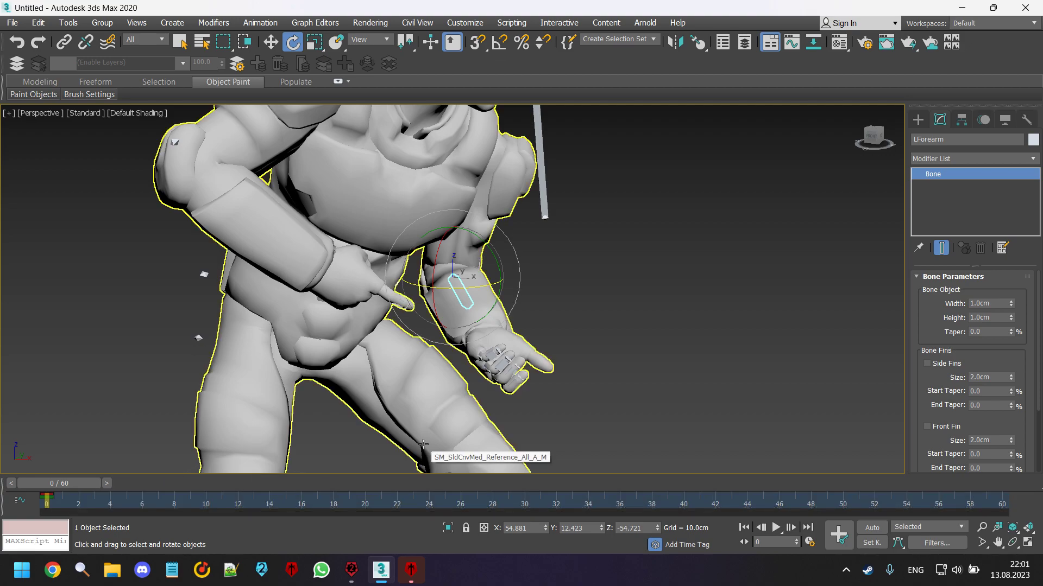
middle_drag(591, 254, 572, 295)
scroll(574, 296, down, 2)
click(519, 239)
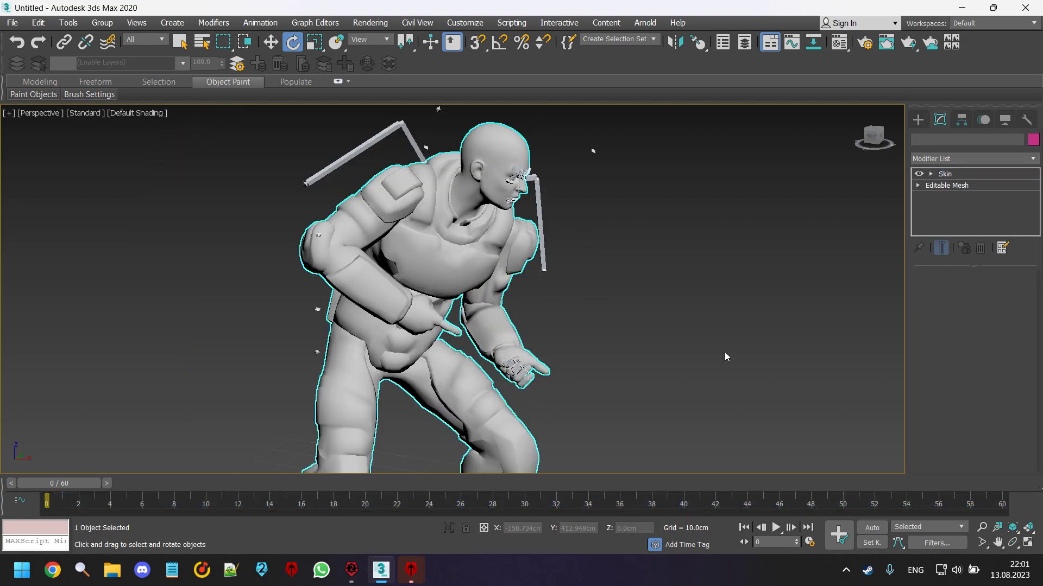
Configure the animation range to start at frame 0 and end at frame 1.
click(834, 547)
double_click(478, 322)
text(1)
click(498, 443)
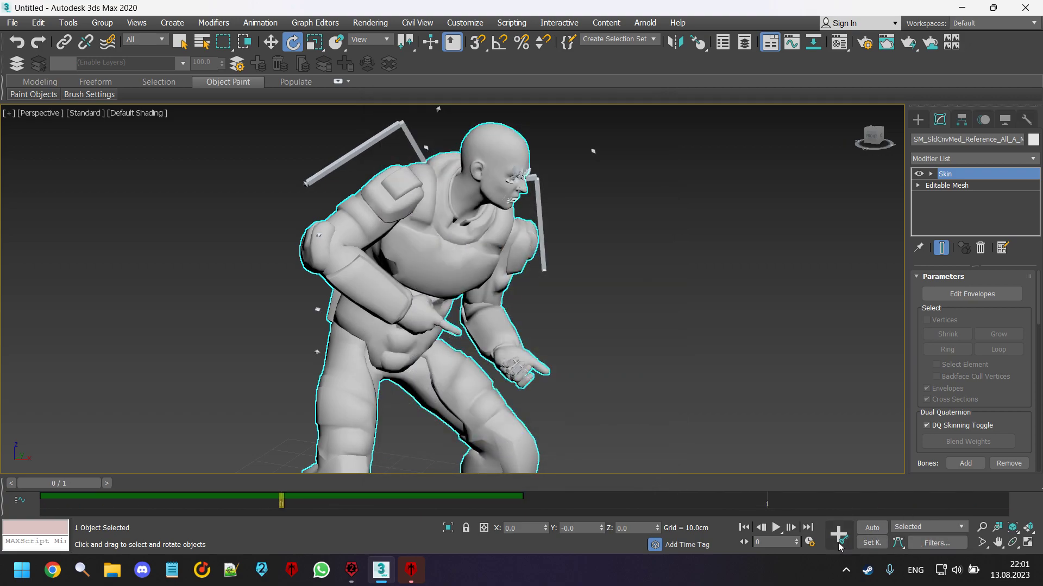
click(809, 542)
click(500, 326)
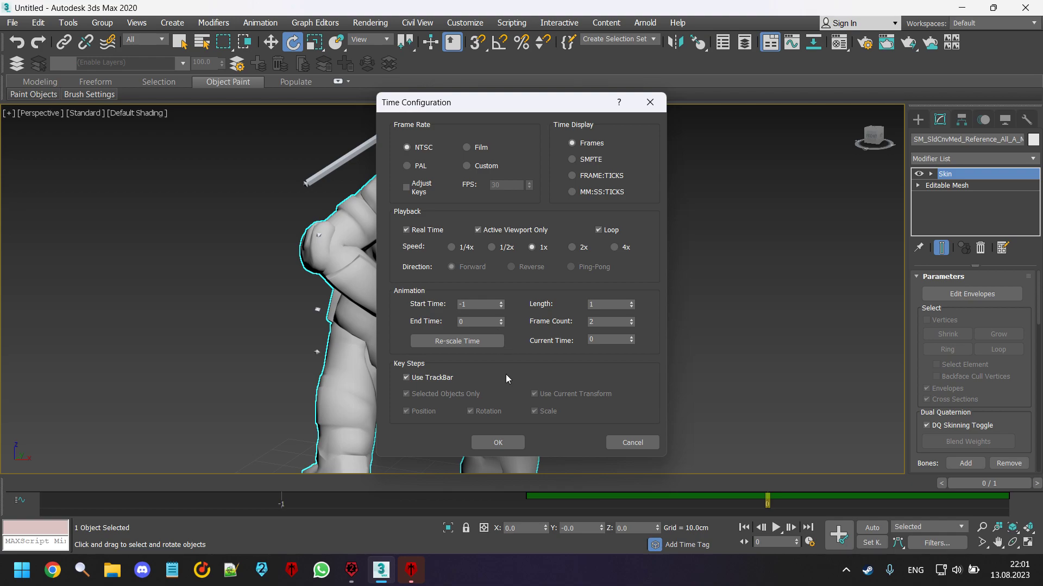
click(500, 320)
click(500, 302)
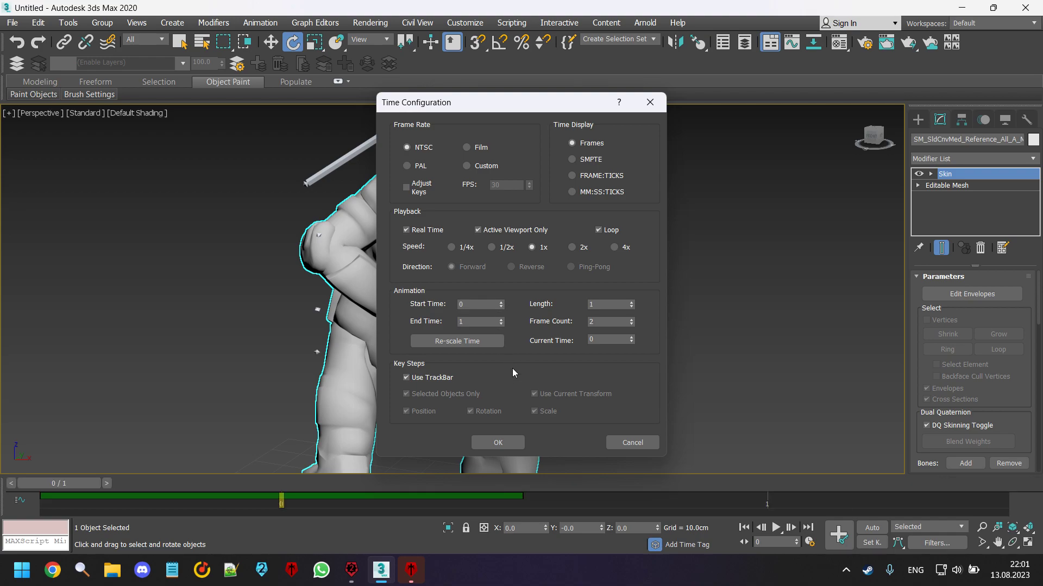
click(509, 443)
Try to hide the body mesh, select all the bones and pick their keys on the shortened timeline.
click(628, 385)
middle_drag(526, 341, 567, 306)
click(527, 291)
scroll(566, 306, down, 3)
right_click(567, 305)
click(631, 255)
key(ctrl+a)
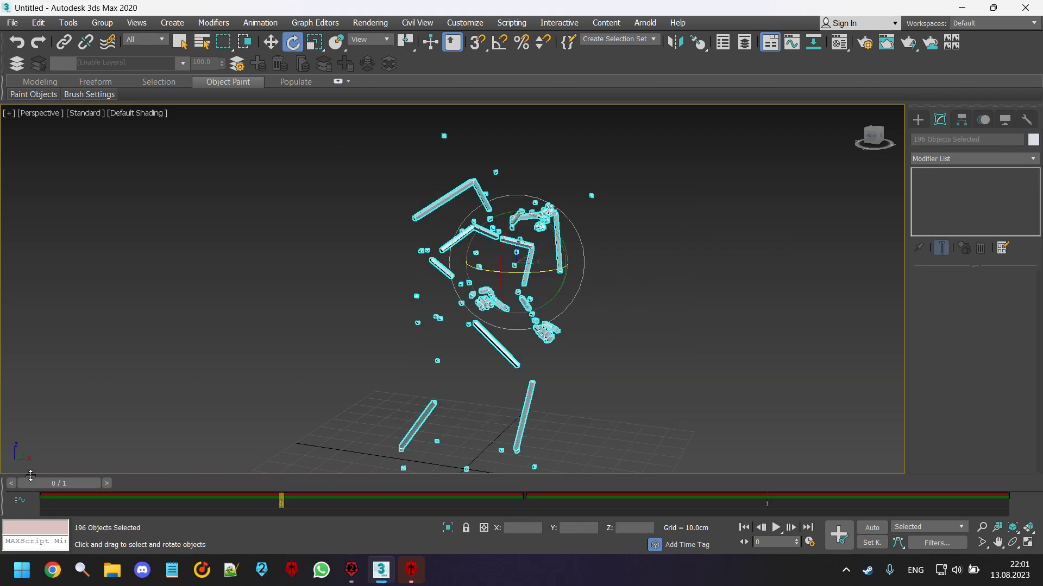
mouse_move(75, 487)
mouse_down()
mouse_move(983, 484)
mouse_move(60, 484)
mouse_up()
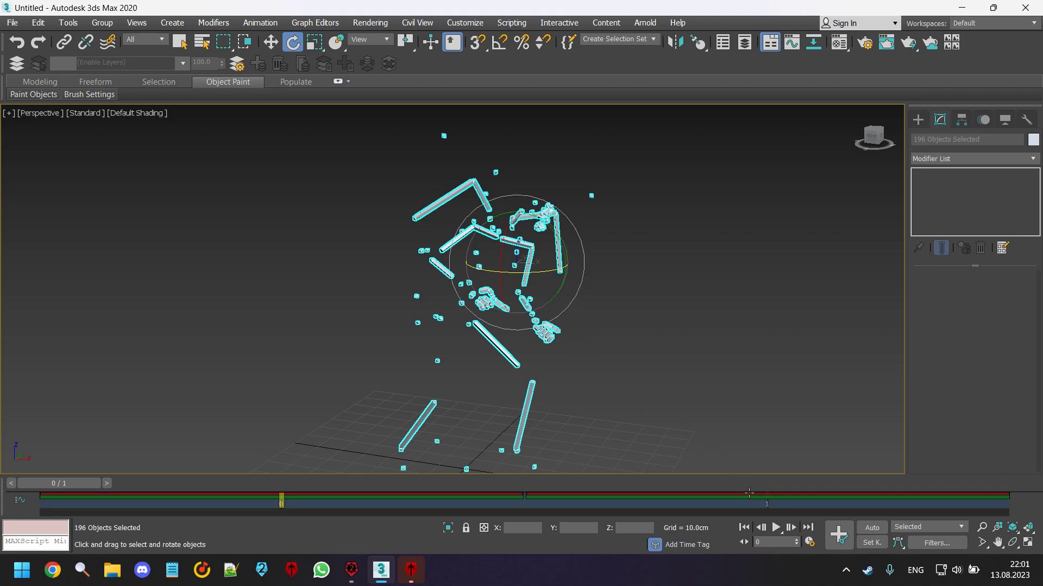
key(ctrl+z)
key(ctrl+z)
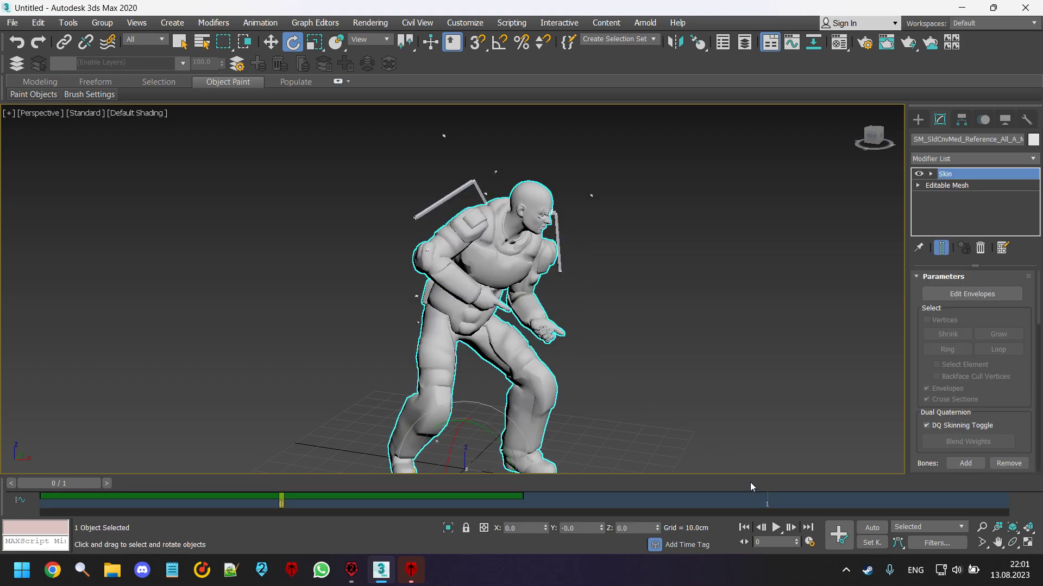
Reselect all the bones with the body mesh hidden and undo back past the shortened animation range.
right_click(521, 381)
click(554, 331)
key(ctrl+a)
right_click(609, 343)
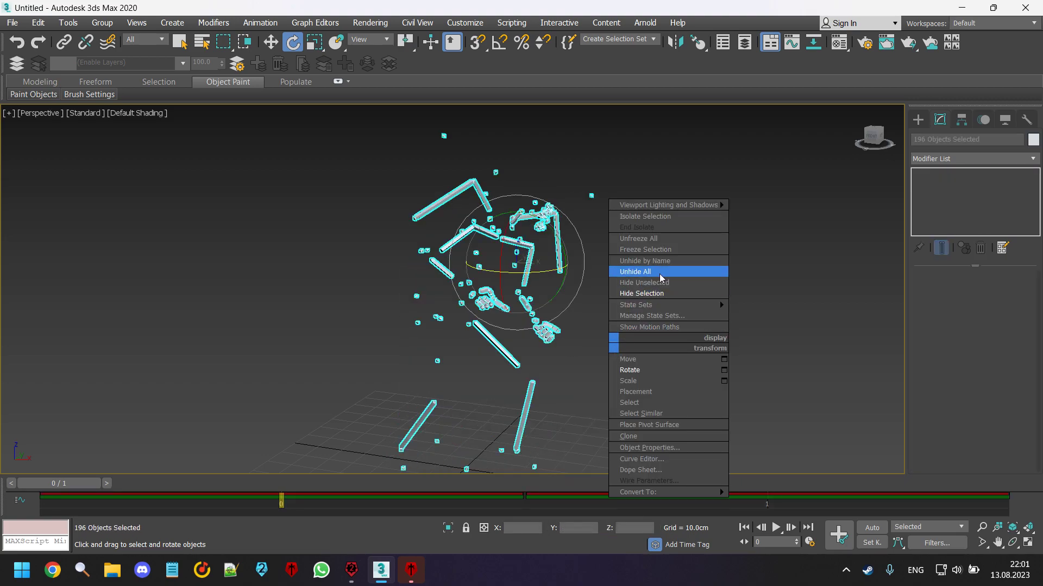
click(665, 272)
click(623, 274)
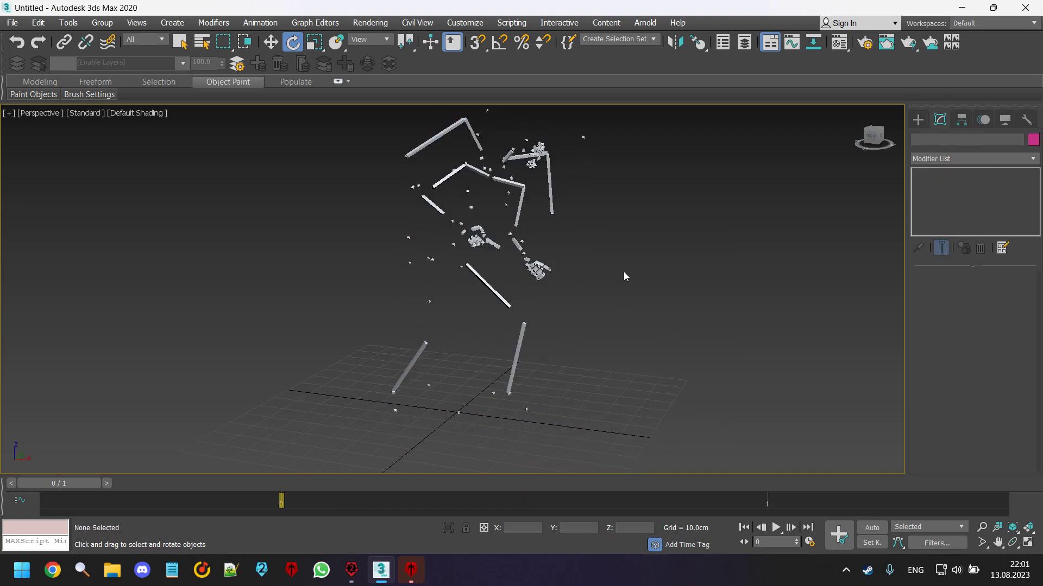
click(623, 272)
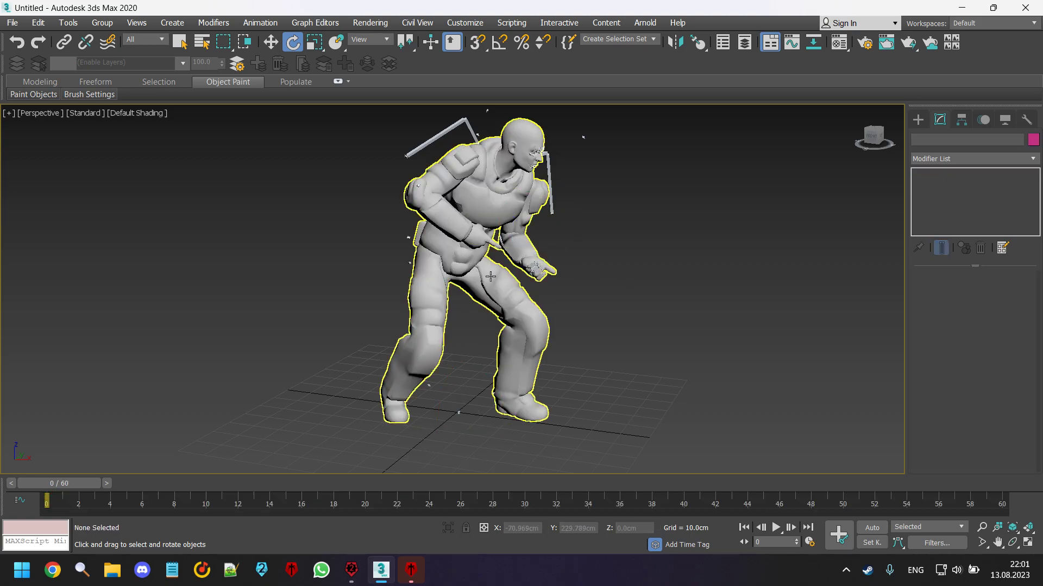
Hide the body mesh, select all the bones and unhide the mesh while keeping the bones selected.
click(490, 277)
right_click(490, 281)
click(524, 234)
key(ctrl+a)
right_click(561, 263)
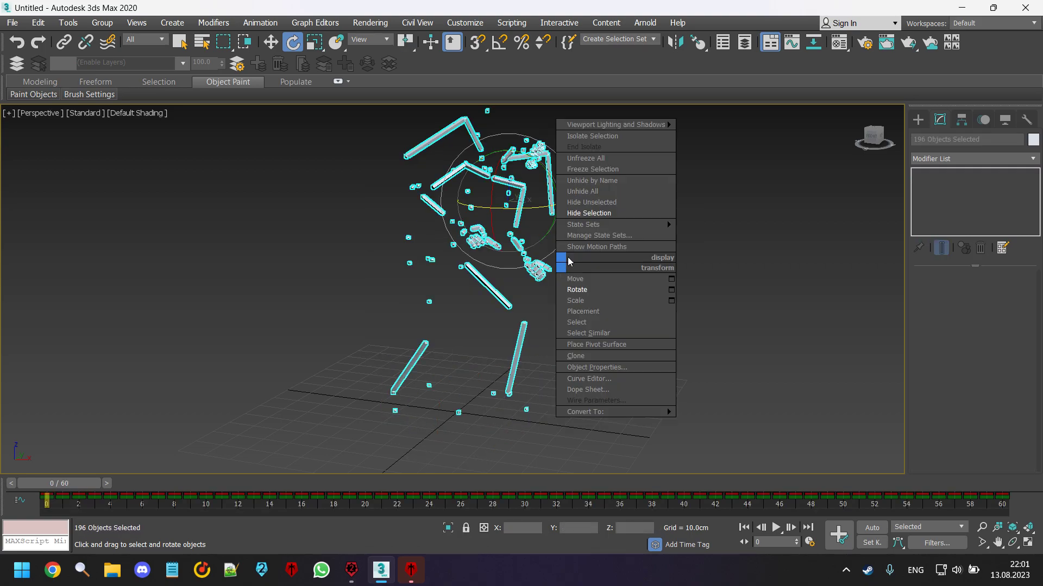
click(592, 197)
click(12, 22)
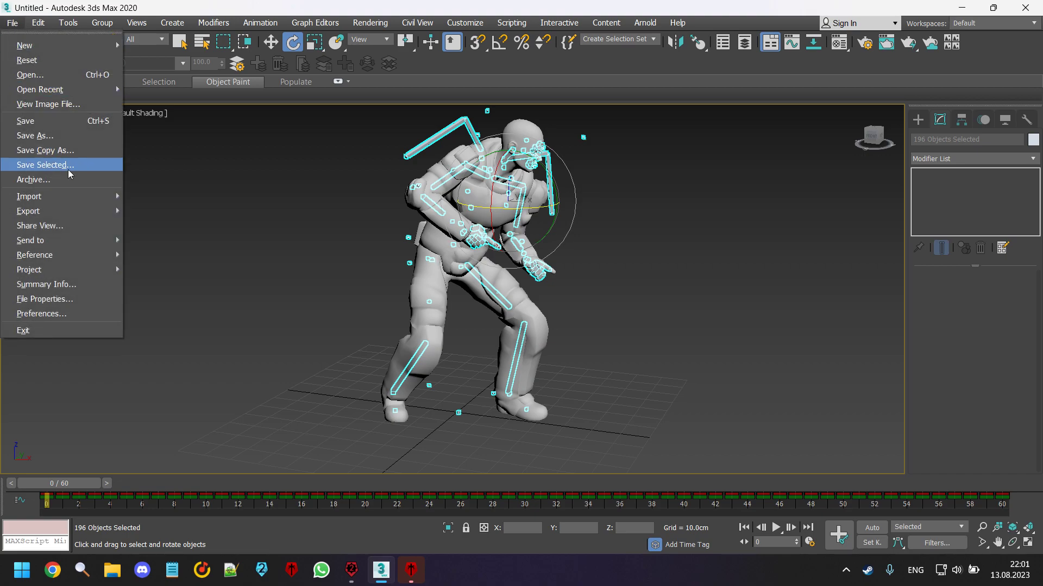
mouse_move(70, 211)
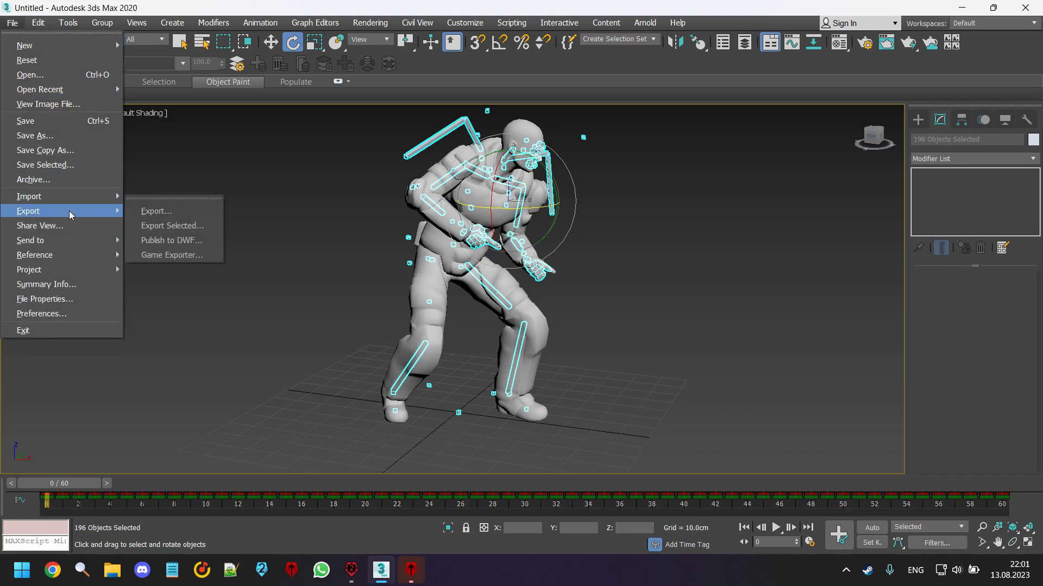
click(155, 212)
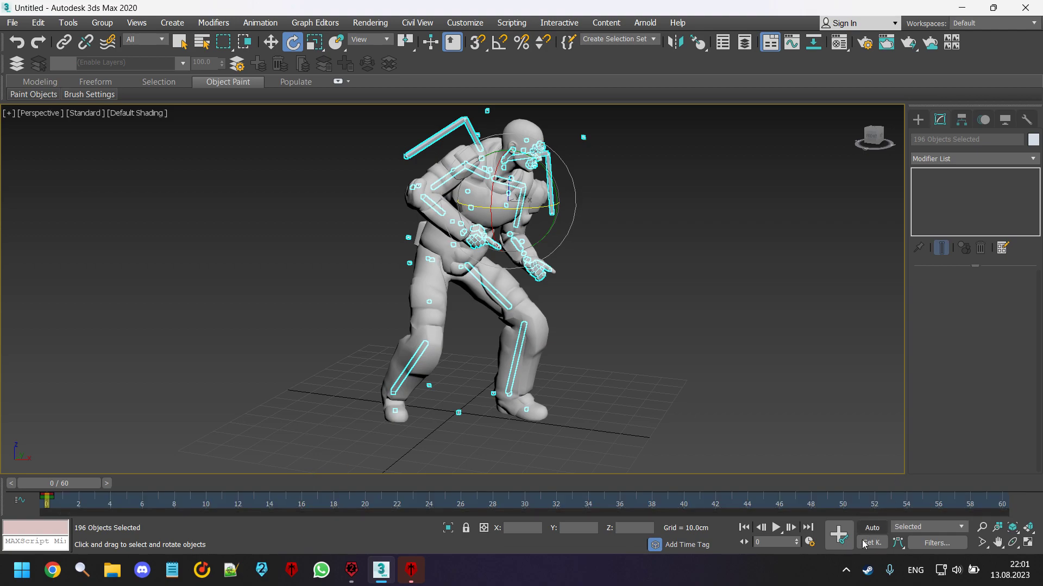
Delete all the selected bones' keys after frame 0 and set the animation end time to 1.
click(810, 543)
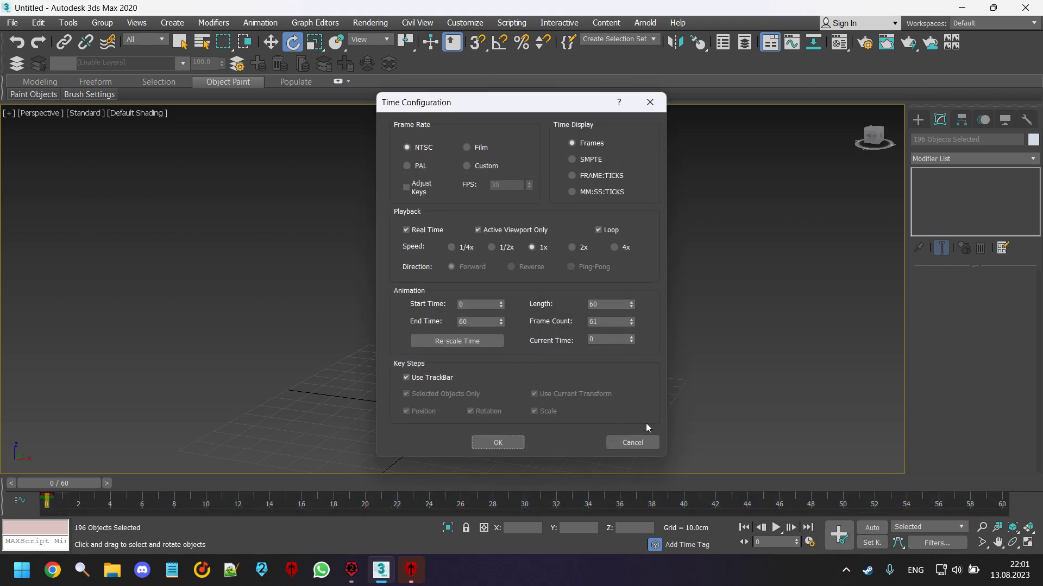
text(1)
click(498, 443)
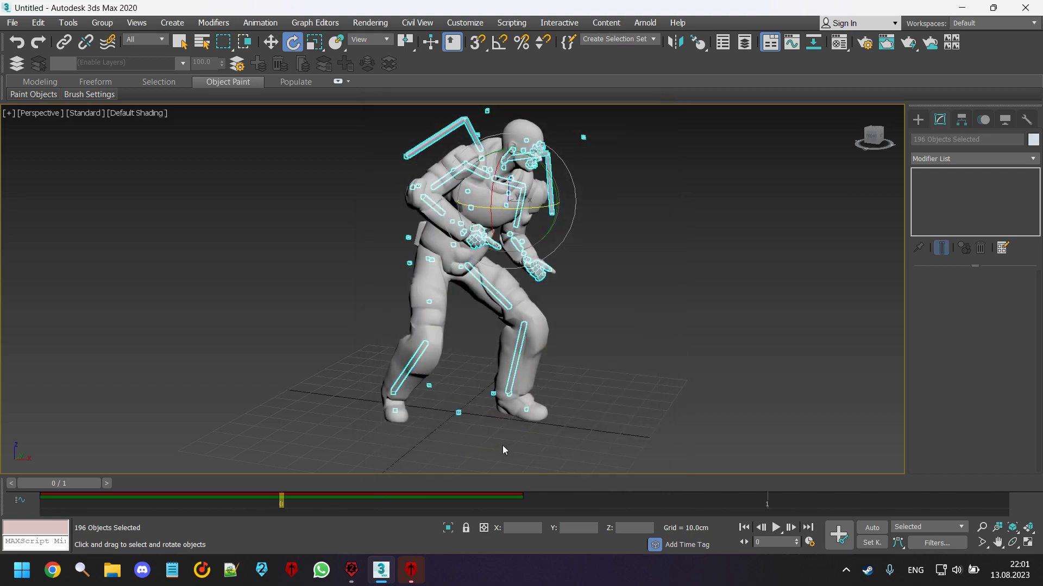
Export the scene to the export folder as an Autodesk FBX file named HL_Idle_Reference.
click(12, 22)
mouse_move(65, 214)
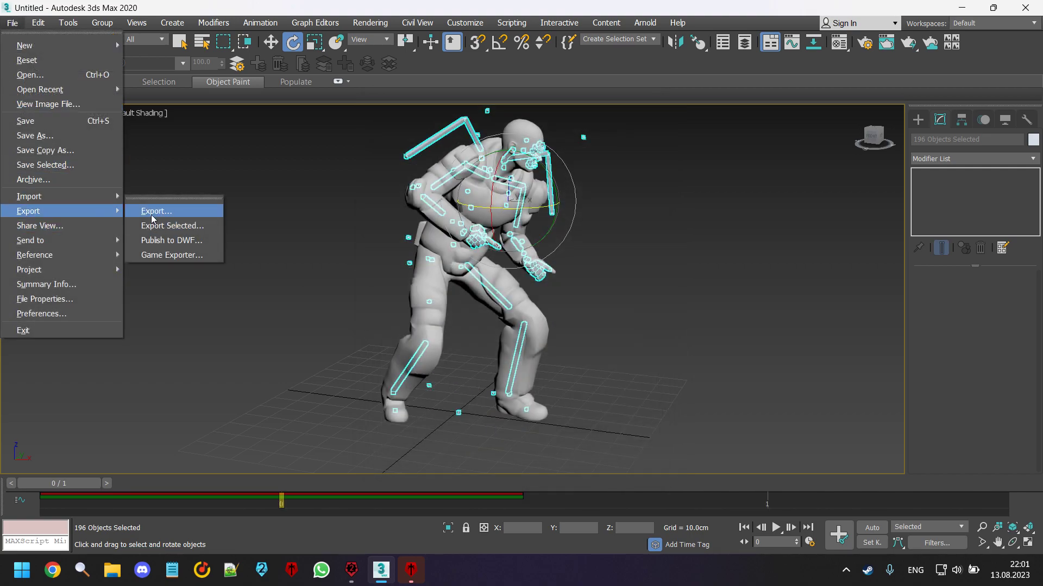
click(144, 209)
text(HL_)
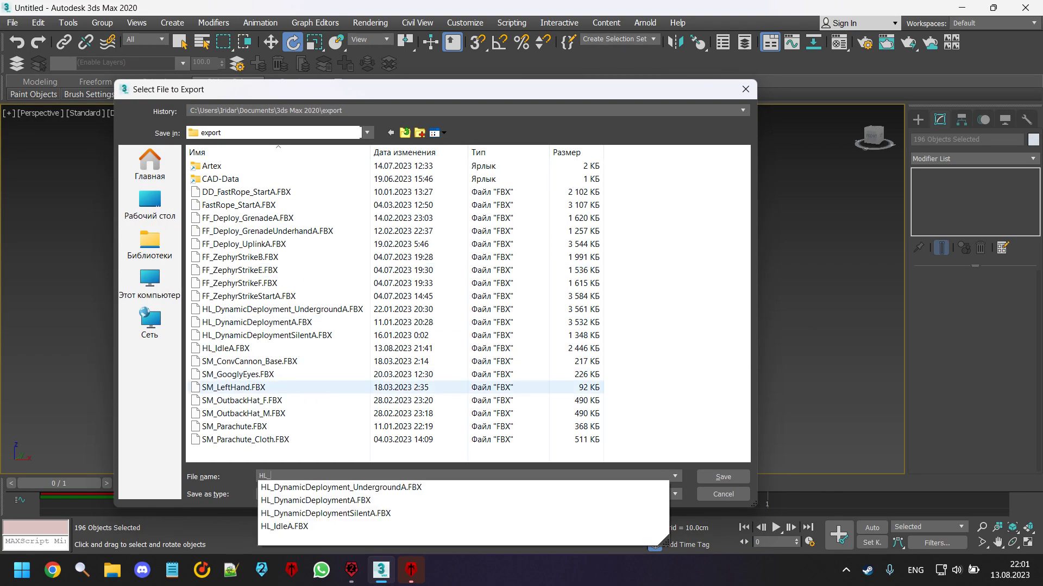
text(Idle_Reference)
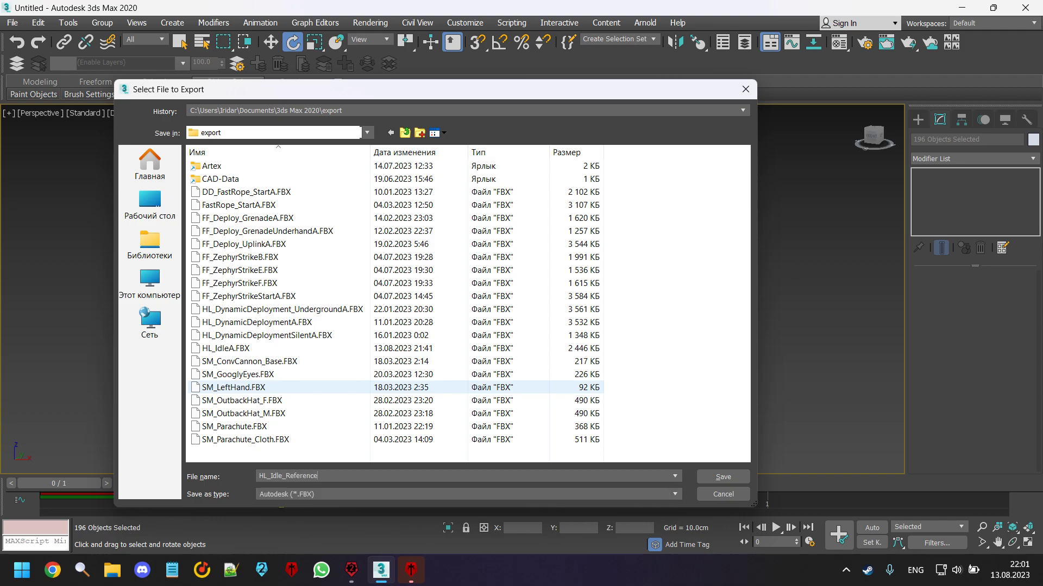
click(723, 477)
click(591, 413)
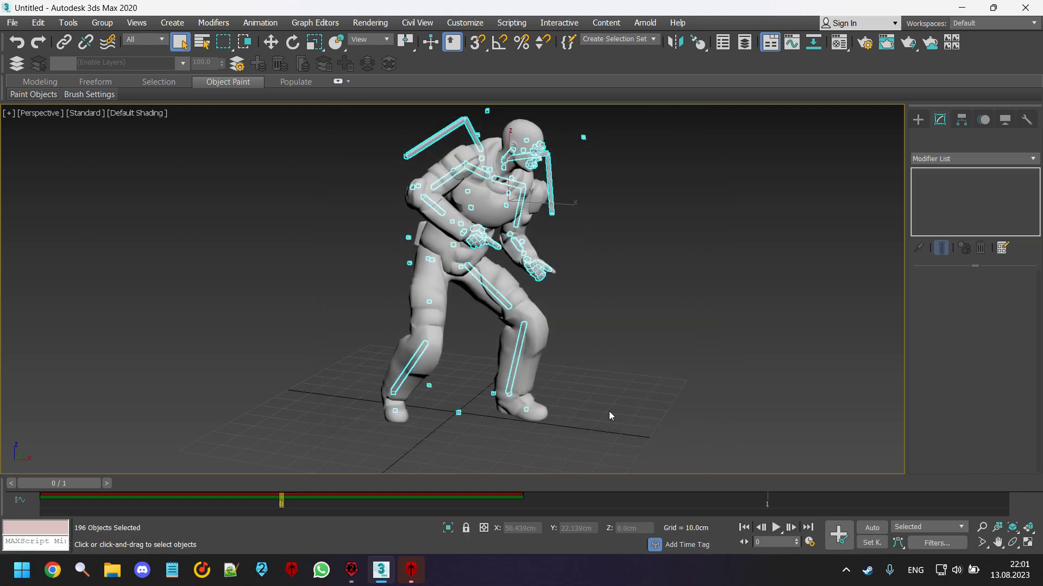
middle_drag(564, 375, 565, 377)
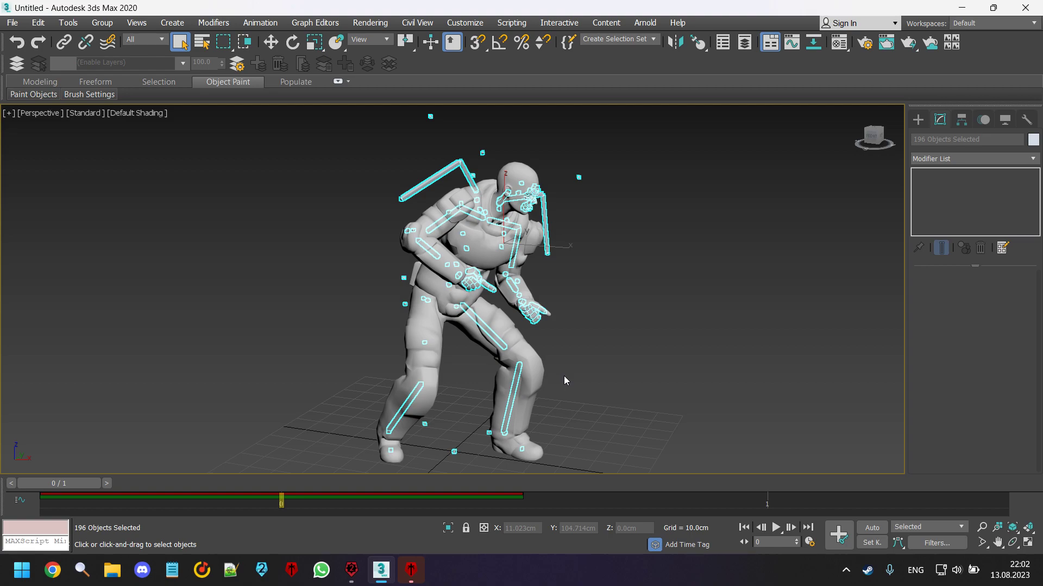
Select the soldier's body mesh and hide it so that only the skeleton bones remain in the viewport.
click(517, 260)
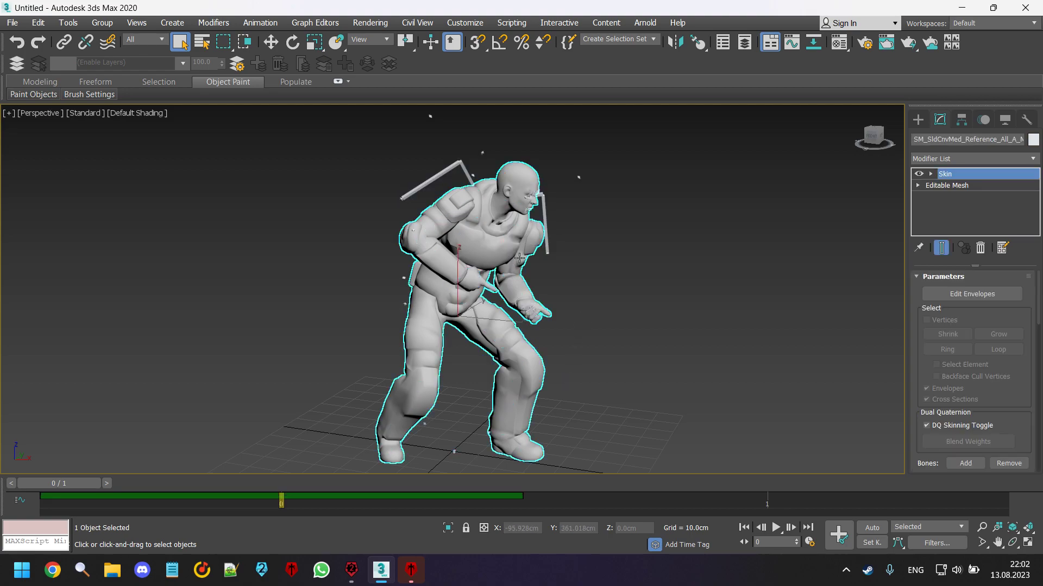
scroll(519, 258, up, 3)
right_click(520, 258)
click(543, 206)
scroll(531, 235, up, 2)
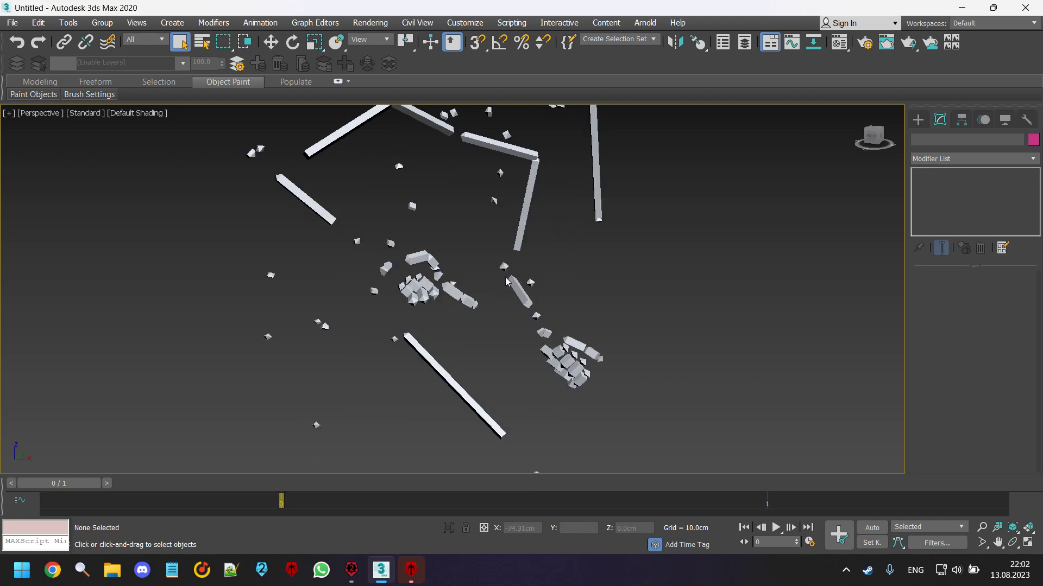
Select the right upper arm bone, RArm, and unhide the body mesh while keeping the bone selected.
click(529, 235)
middle_drag(532, 235, 519, 257)
click(512, 318)
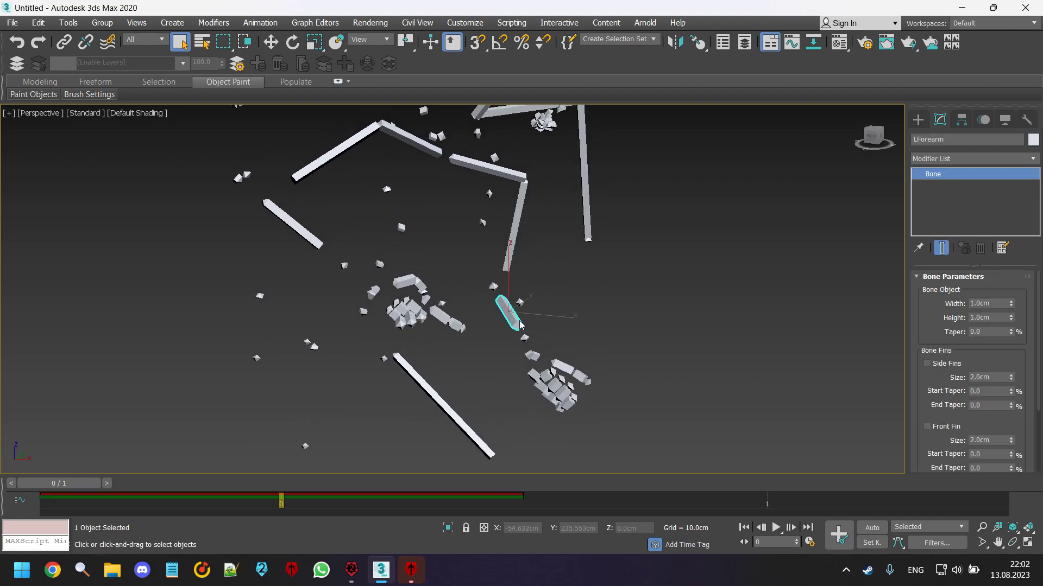
right_click(520, 324)
click(412, 148)
click(347, 142)
middle_drag(361, 186, 368, 263)
right_click(367, 264)
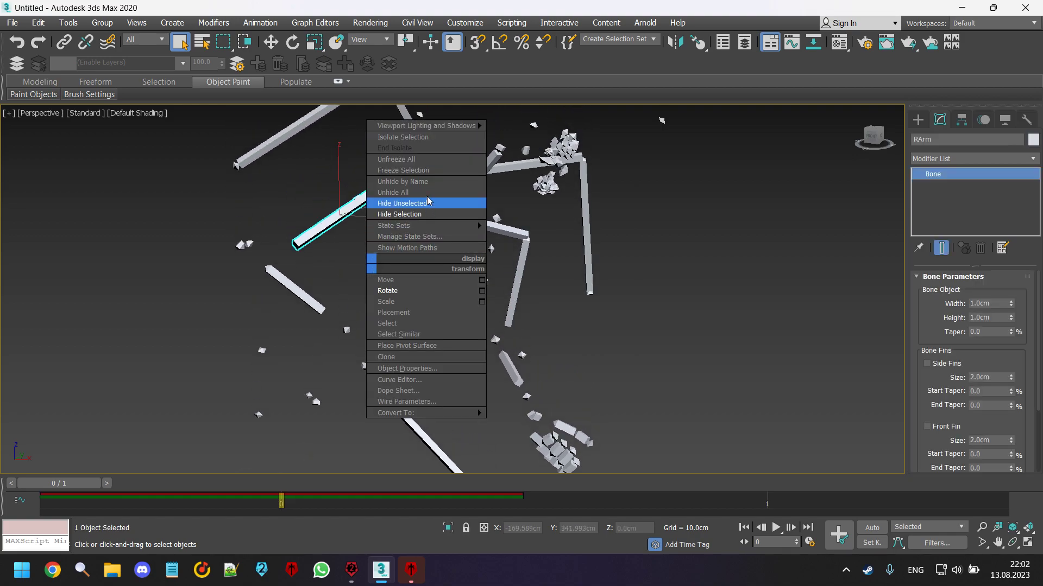
click(423, 192)
middle_drag(433, 291, 434, 318)
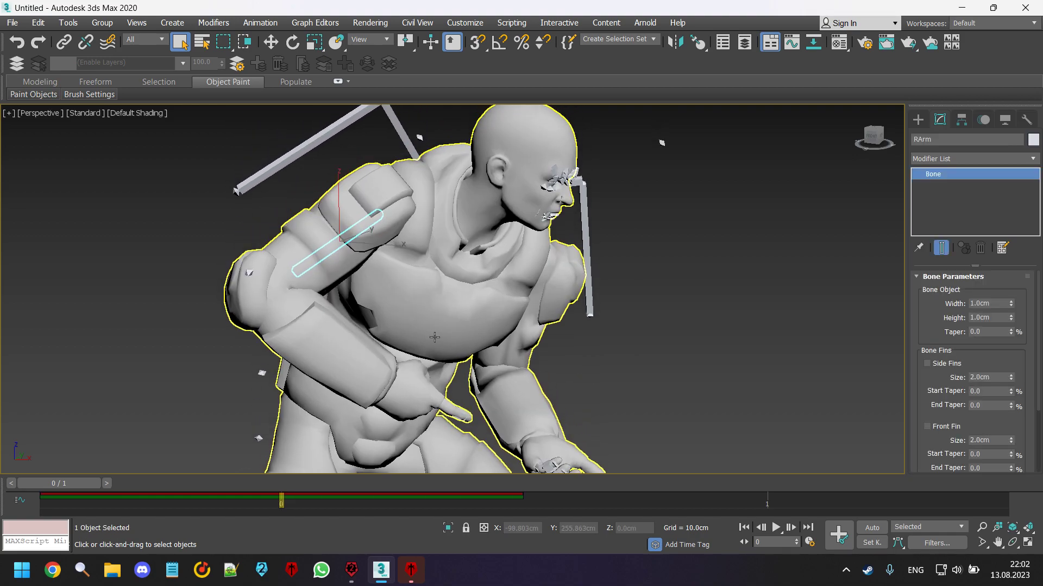
Turn on Auto Key and rotate the RArm bone so the right arm is raised above the head, then deselect it.
click(881, 533)
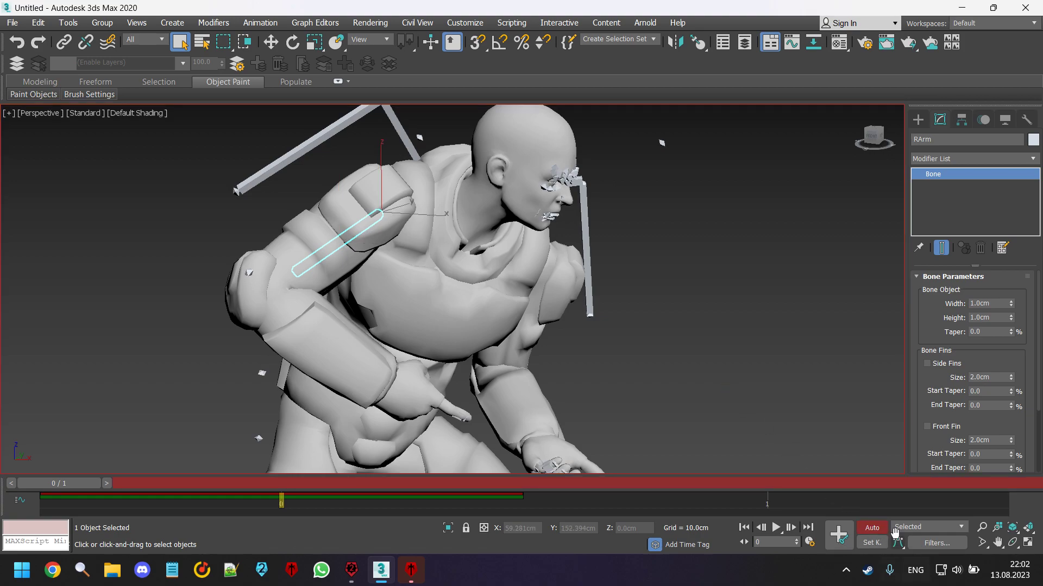
right_click(531, 252)
click(568, 286)
middle_drag(509, 282, 447, 287)
scroll(447, 288, down, 3)
drag(439, 207, 418, 162)
click(631, 278)
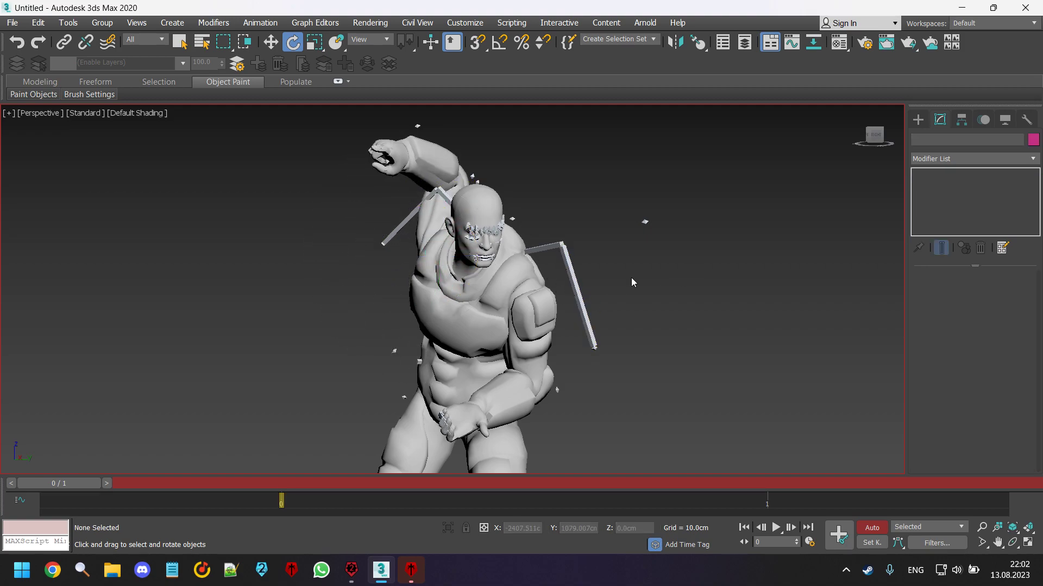
Hide the body mesh, select all the bones of the raised-arm pose and unhide the mesh with the bones still selected.
middle_drag(631, 278, 608, 325)
click(487, 333)
right_click(487, 333)
click(537, 296)
key(ctrl+a)
right_click(686, 367)
click(727, 298)
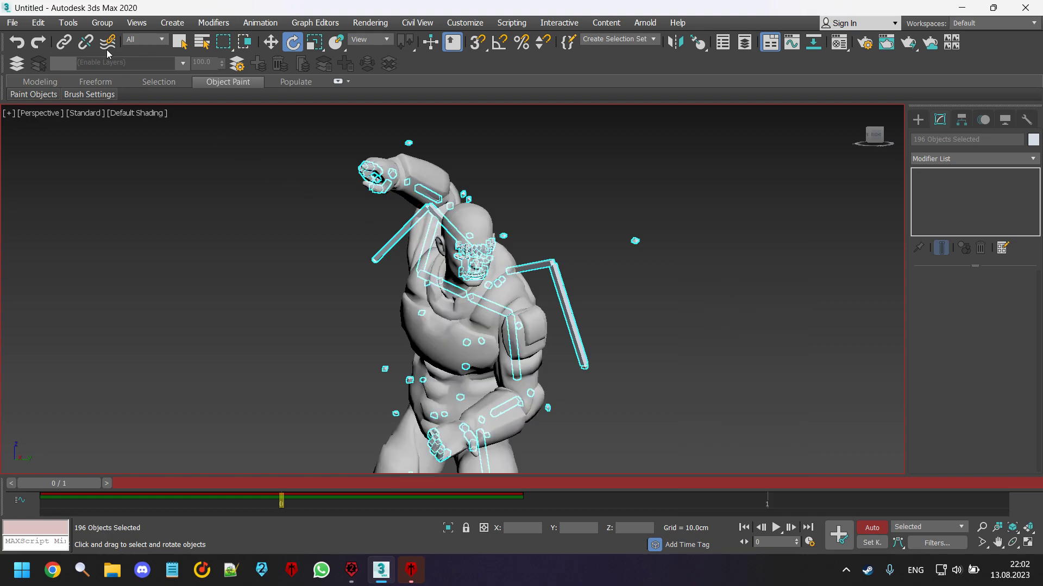
Export the adjusted pose to the export folder as an Autodesk FBX file named HL_Idle_Adjusted.
click(12, 23)
mouse_move(112, 213)
click(157, 211)
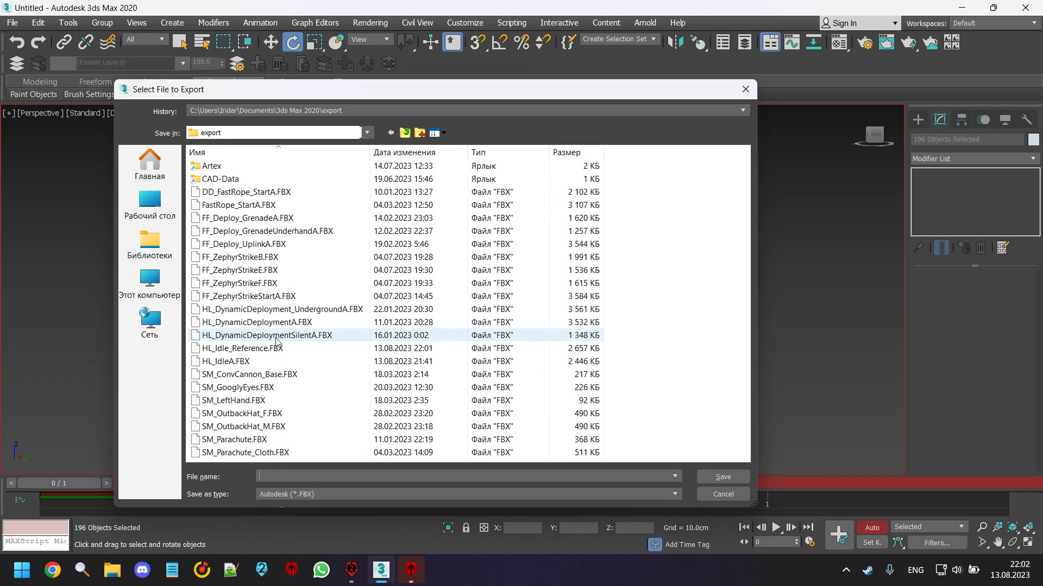
click(425, 153)
click(283, 166)
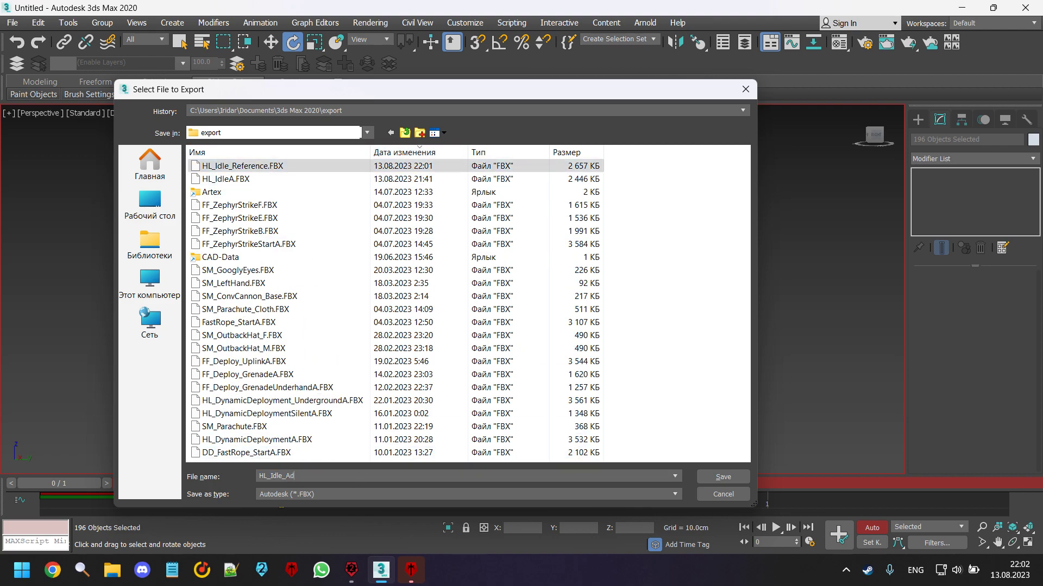
click(722, 477)
click(598, 423)
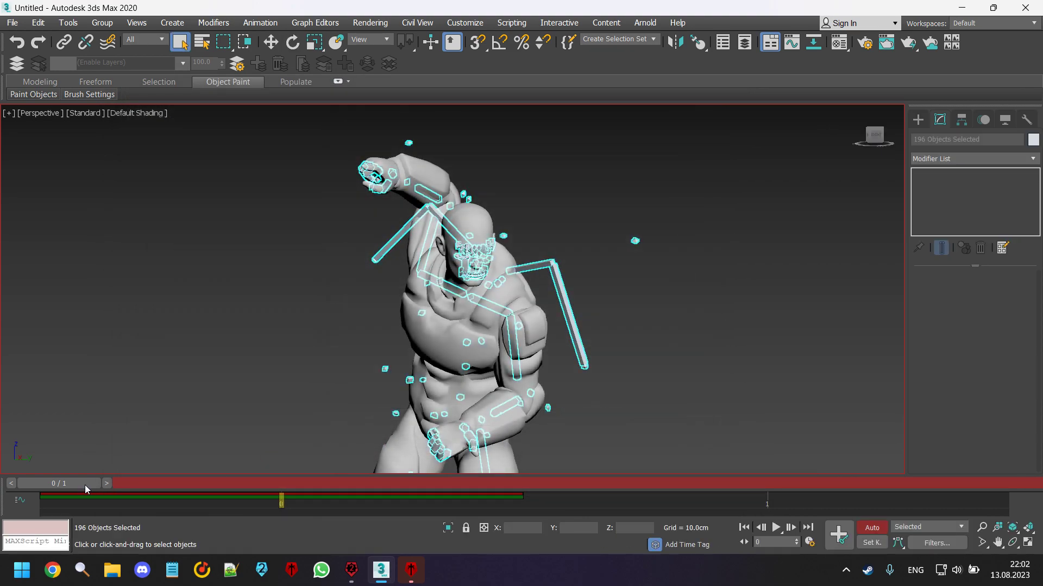
Switch to the Unreal Editor, dismiss the load errors and open IRITestPackage.upk from the WOTCWeaponAnimationsRepository Content folder.
click(416, 575)
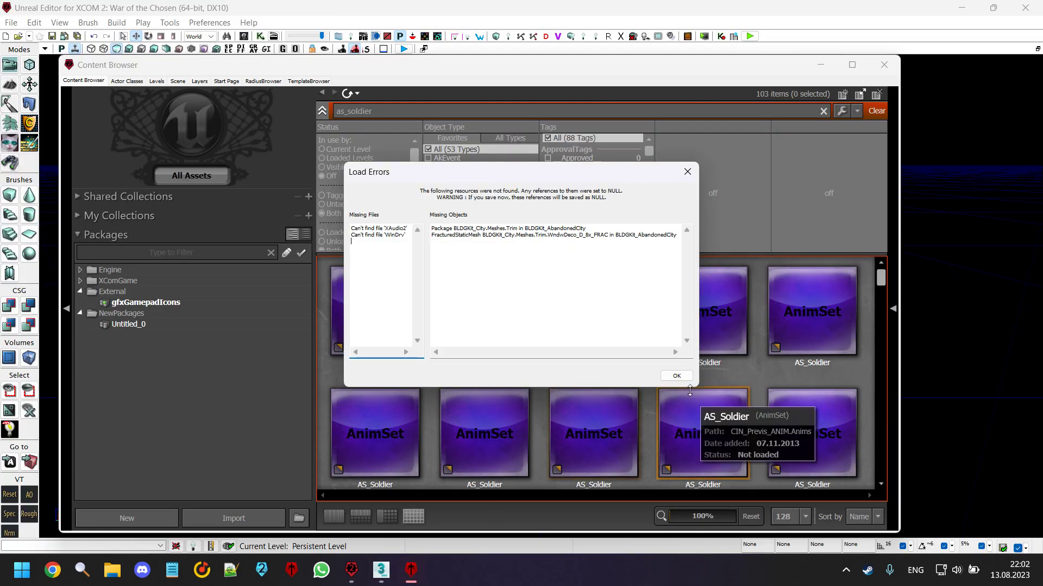
click(679, 376)
click(298, 518)
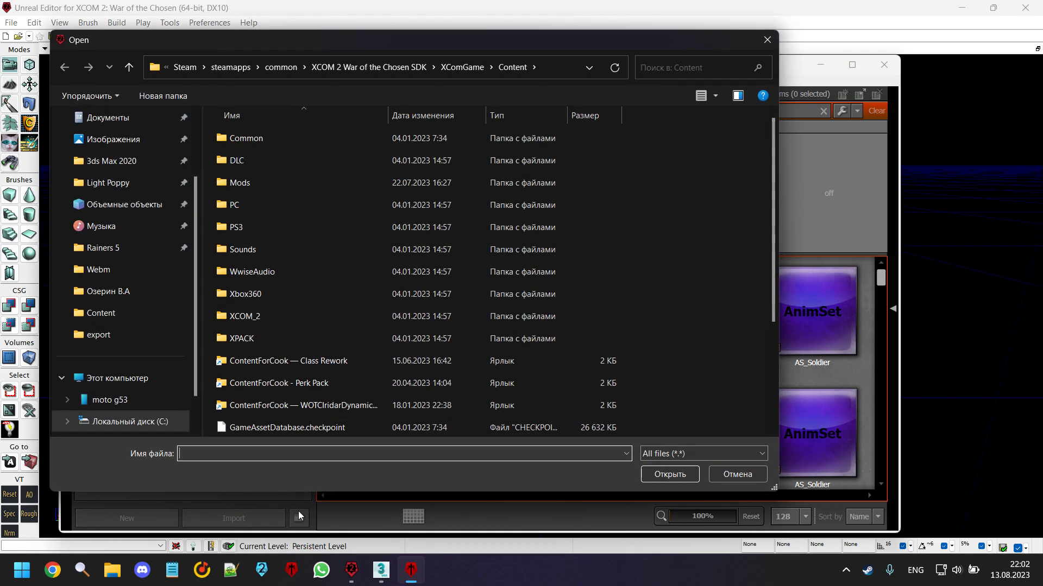
click(564, 72)
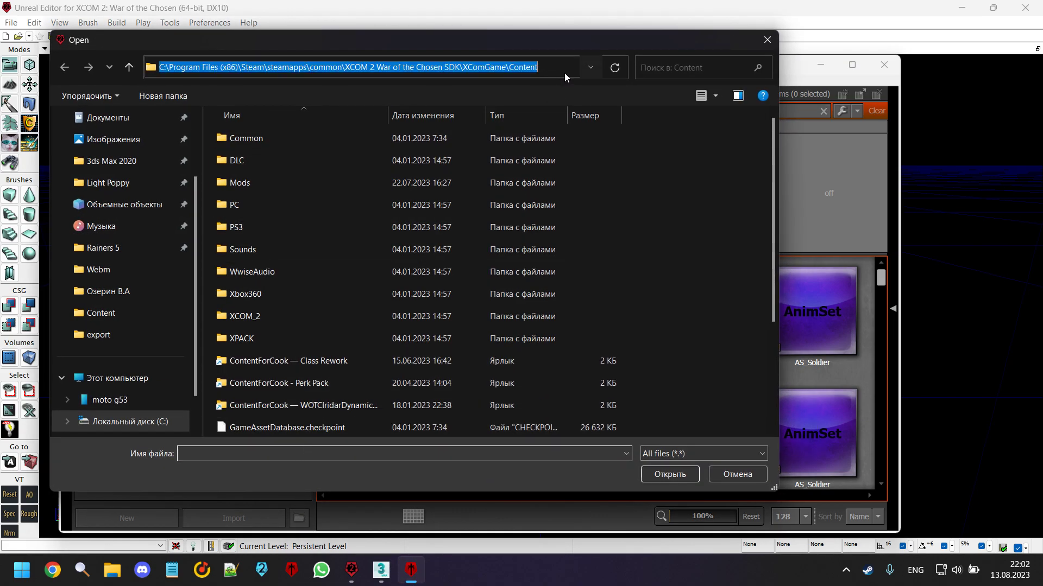
key(super+v)
click(282, 304)
key(Return)
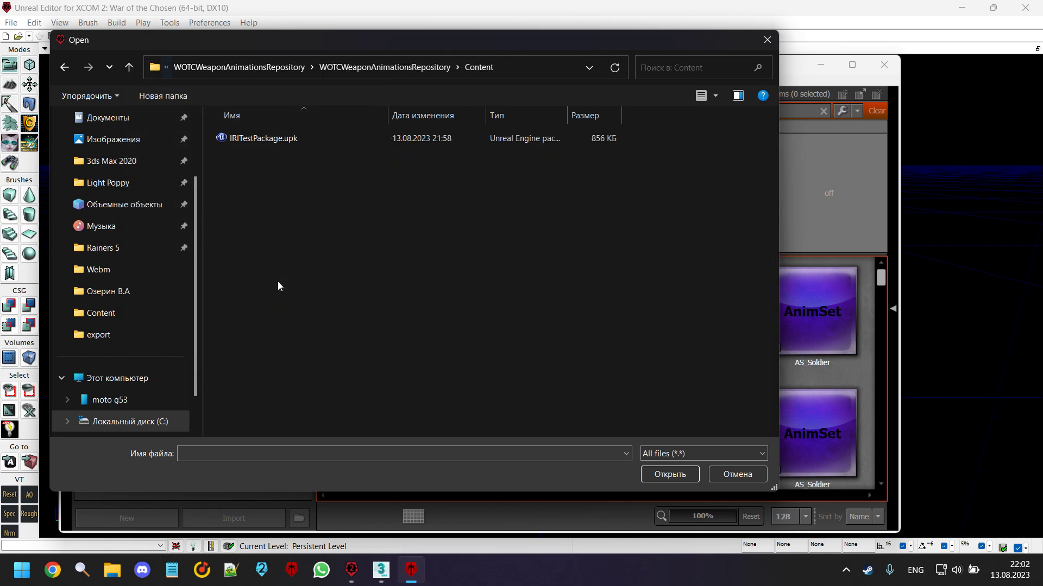
double_click(317, 142)
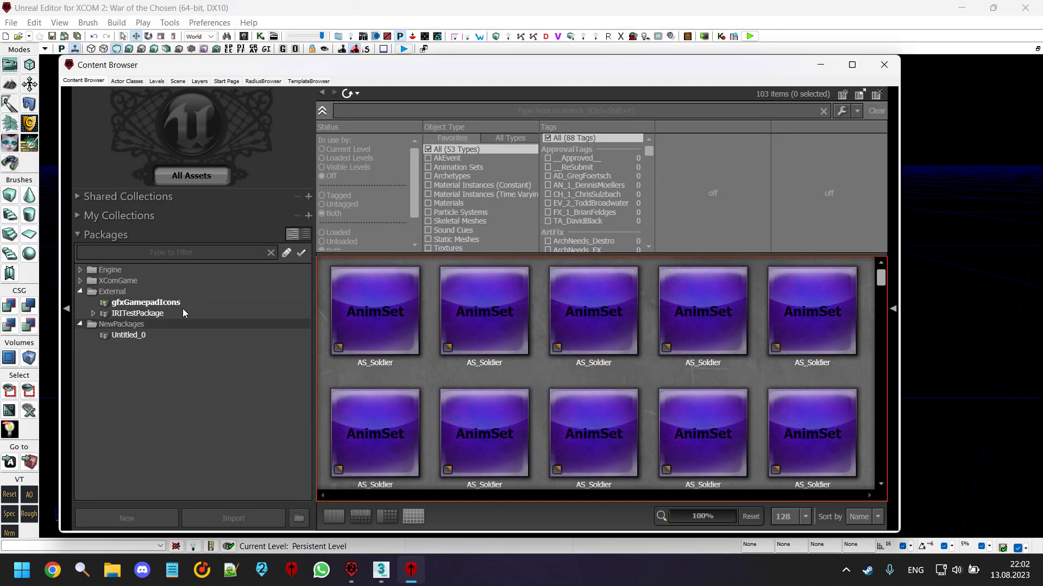
Open IRITestPackage's AS_Soldier AnimSet and import HL_Idle_Adjusted.FBX and HL_Idle_Reference.FBX into it.
click(182, 311)
click(403, 313)
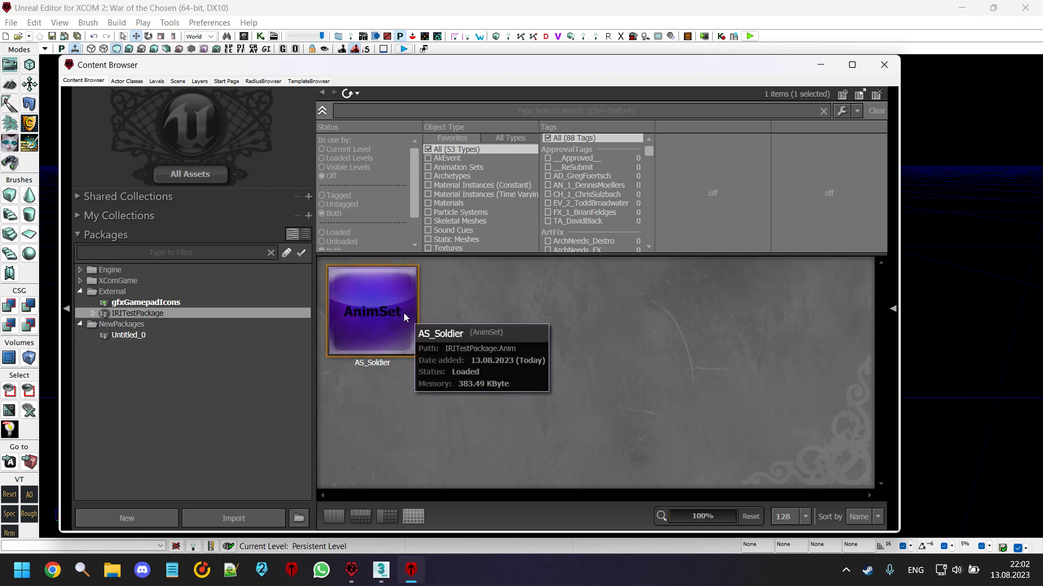
double_click(403, 313)
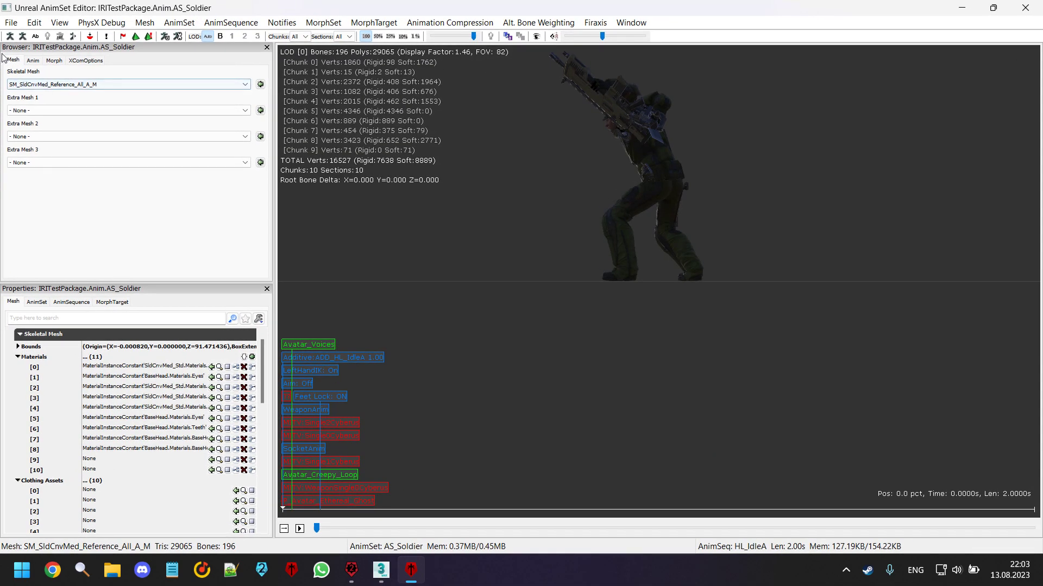
click(11, 22)
click(44, 85)
click(268, 138)
ctrl+click(270, 160)
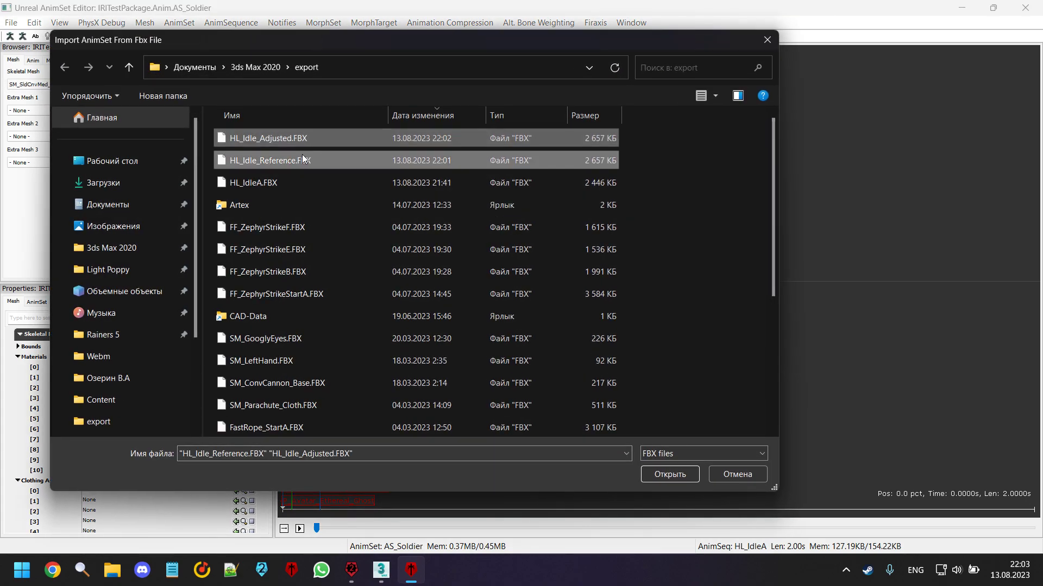
click(694, 475)
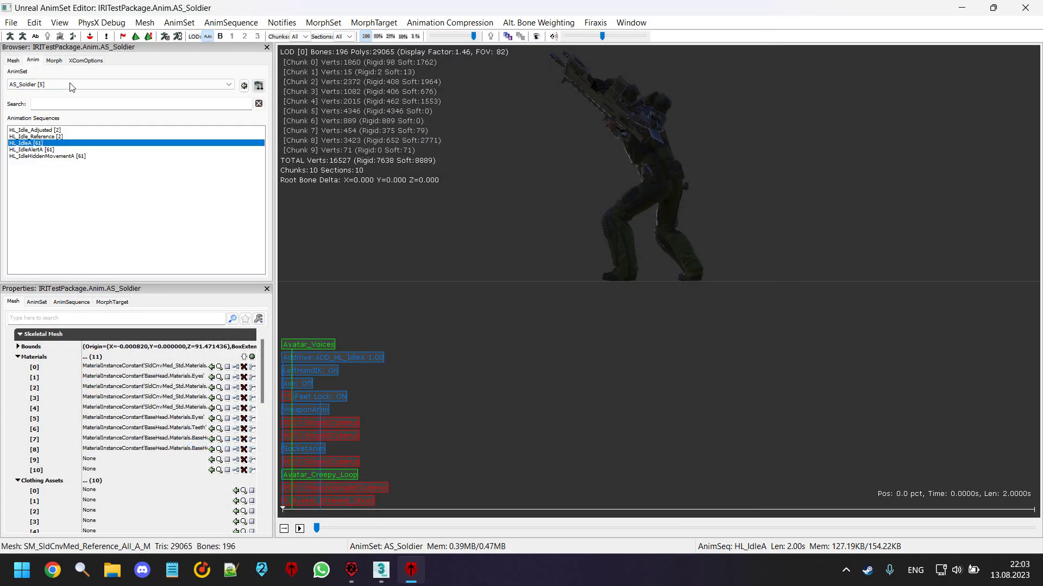
Preview the HL_IdleA, HL_Idle_Reference and HL_Idle_Adjusted sequences on the soldier to compare their poses.
middle_drag(484, 304, 484, 168)
right_drag(484, 169, 461, 233)
click(31, 130)
click(43, 142)
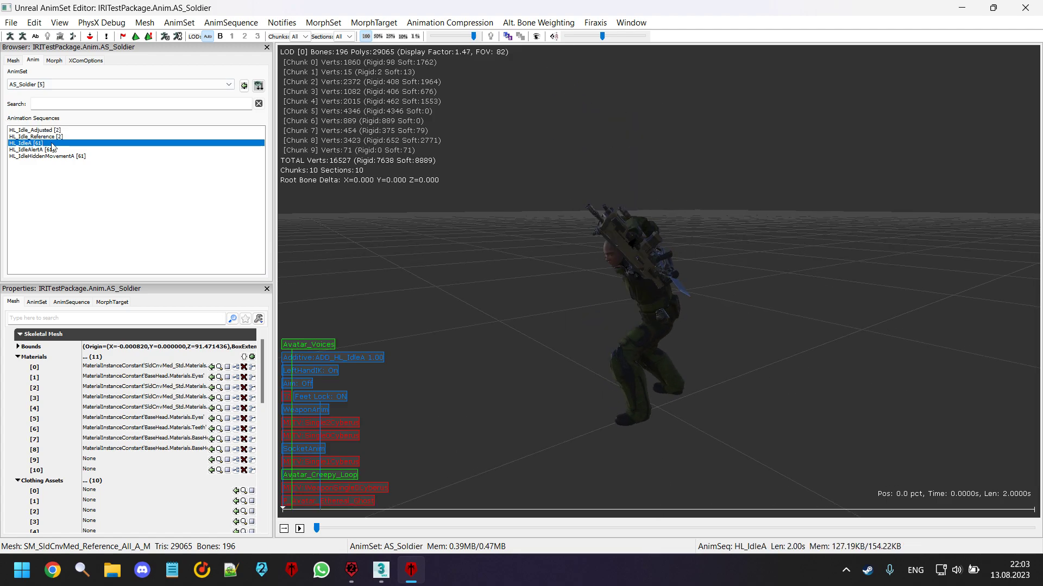
drag(326, 204, 425, 227)
click(75, 137)
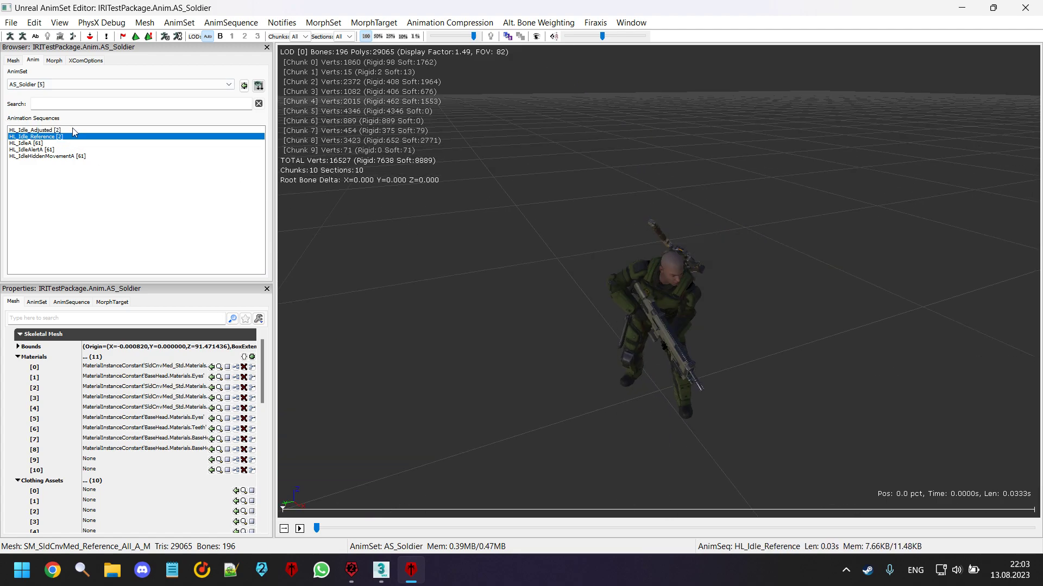
click(75, 131)
Close the AnimSet Editor and save the IRITestPackage package.
click(1026, 8)
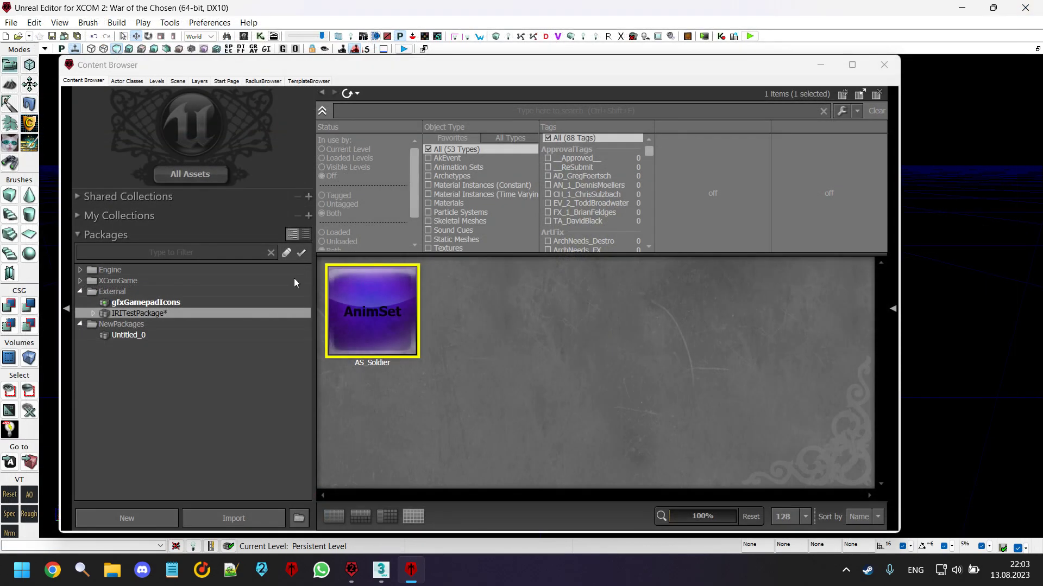
right_click(217, 309)
click(253, 320)
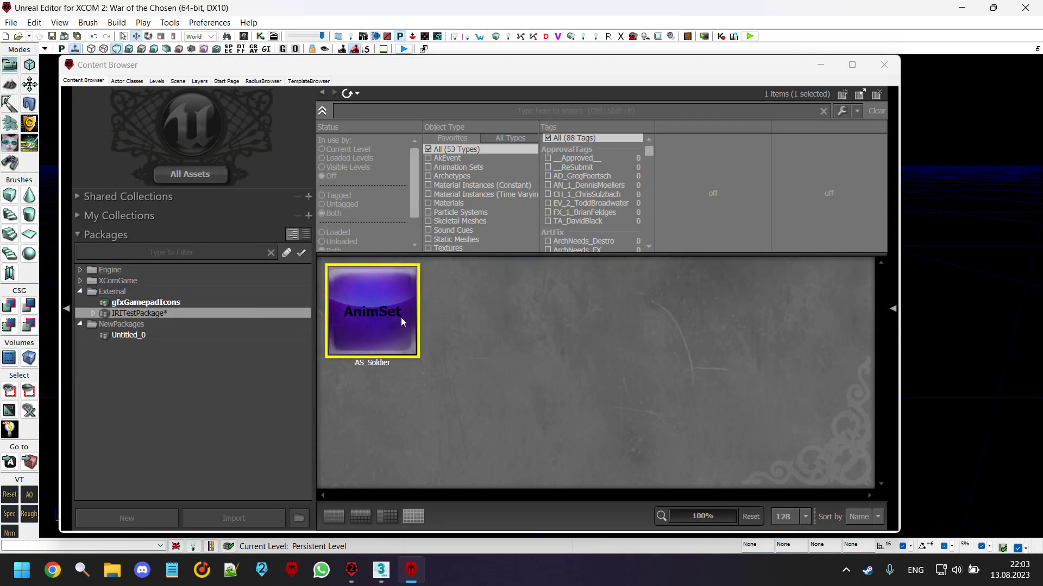
Reopen IRITestPackage's AS_Soldier AnimSet and delete the HL_IdleA, HL_IdleAlertA and HL_IdleHiddenMovementA sequences.
double_click(377, 297)
drag(541, 249, 651, 305)
click(33, 60)
drag(32, 143, 66, 159)
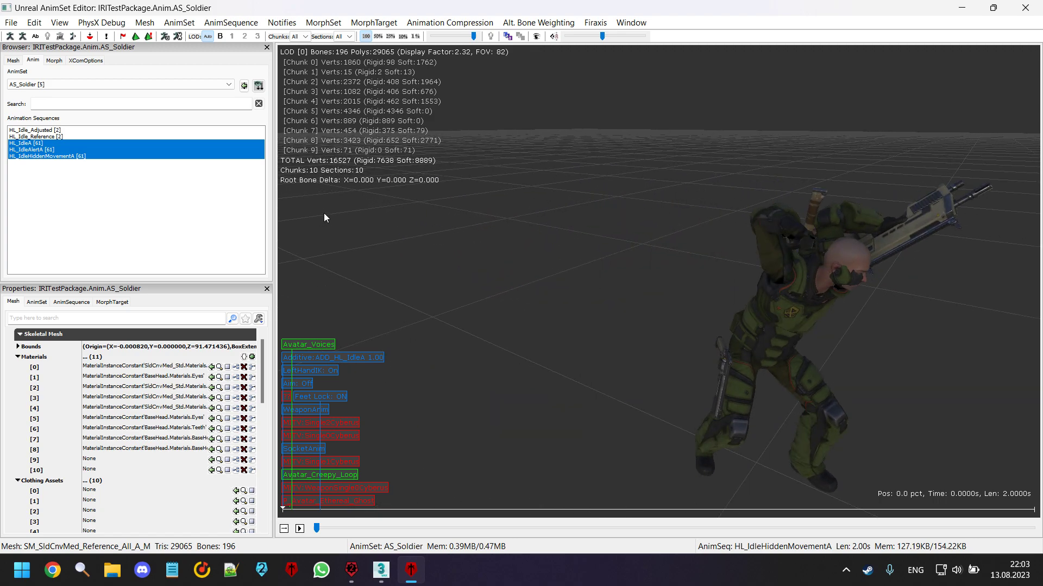
click(230, 23)
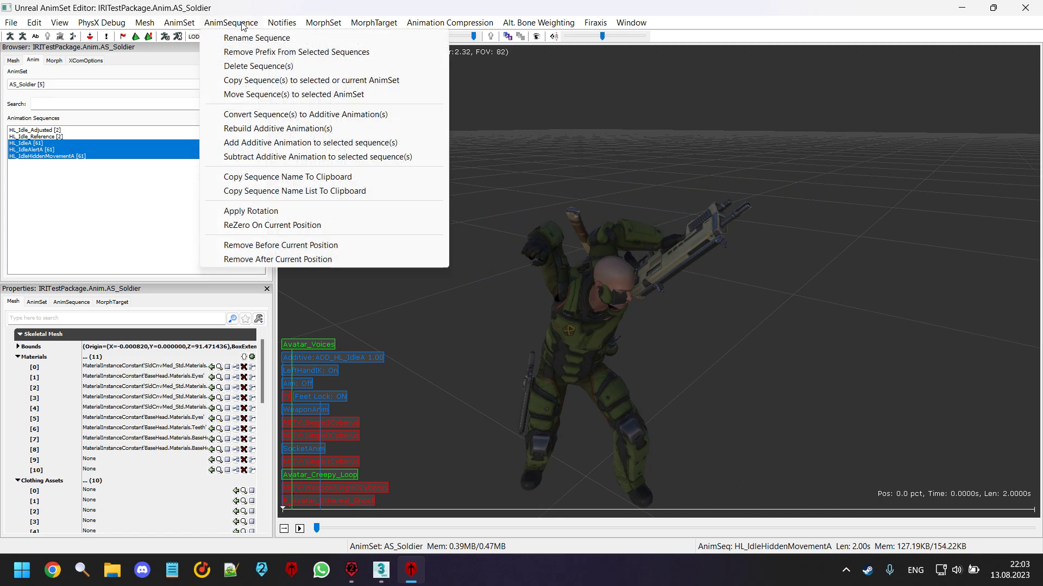
click(258, 65)
click(540, 310)
click(484, 21)
drag(525, 5, 353, 112)
Search all assets for AS_Soldier and restrict the results to Animation Sets.
click(472, 104)
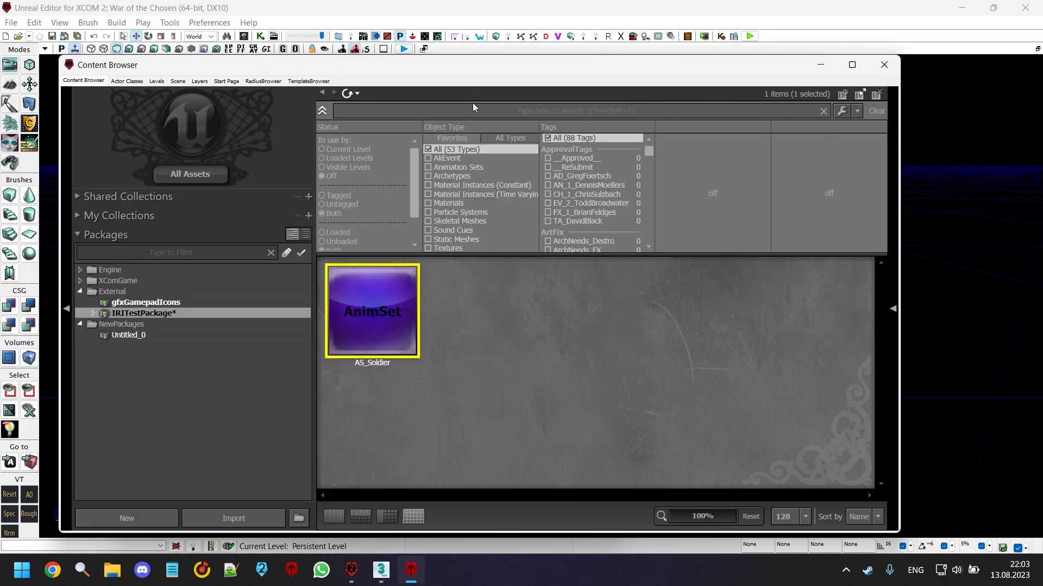
text(AS)
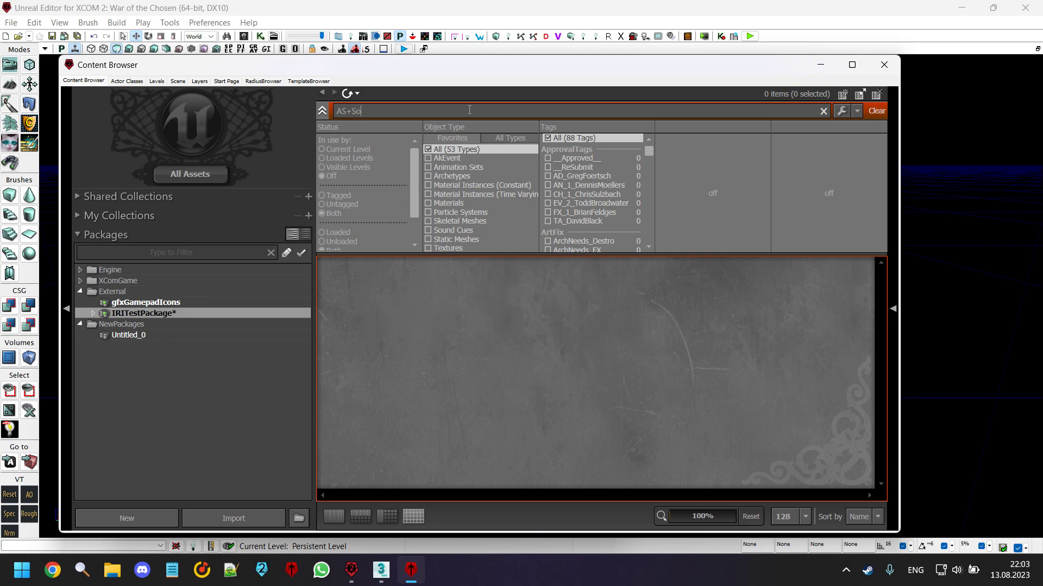
text(_Soldier)
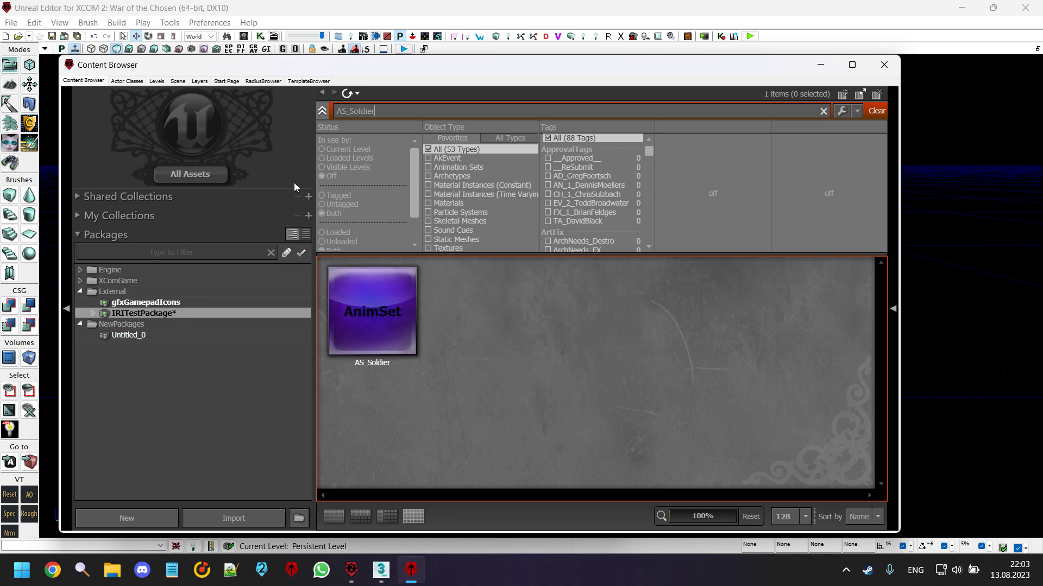
click(198, 171)
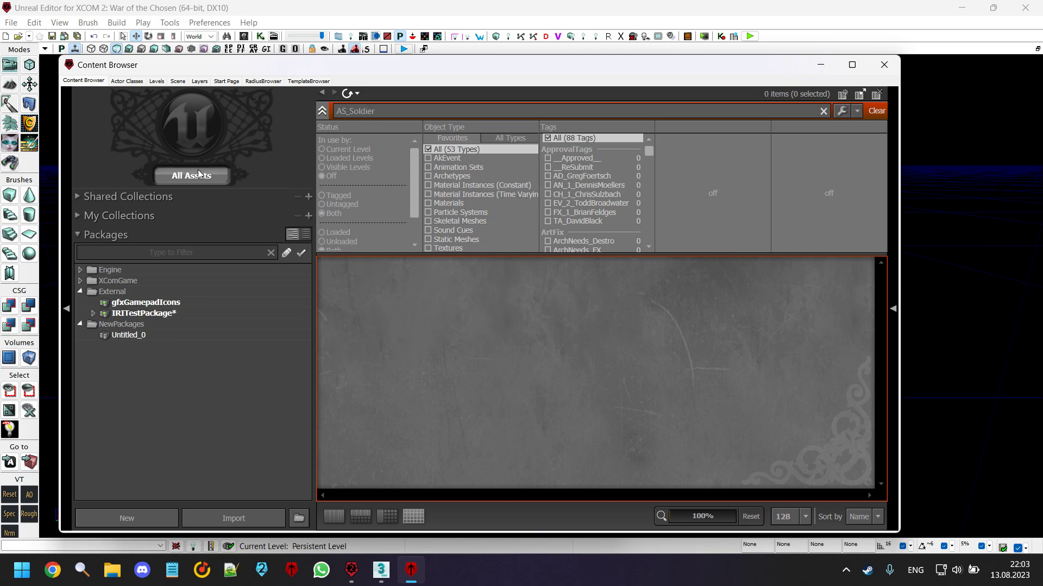
click(490, 168)
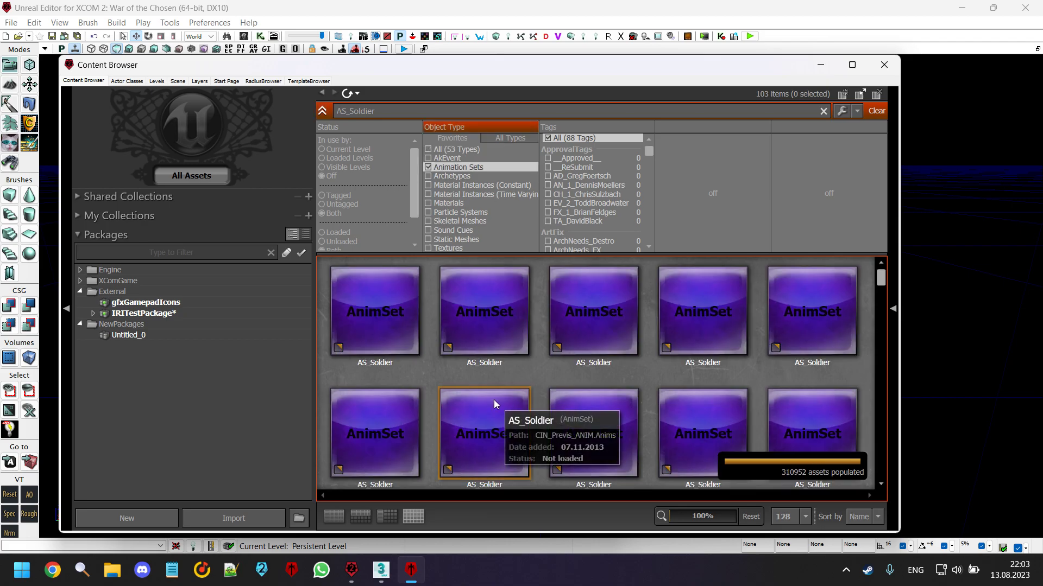
Open the AS_Soldier AnimSet from Soldier_ANIM, preview it on the SM_SldCnvMed_Reference_All_A_M mesh and show its animation sequences.
double_click(591, 405)
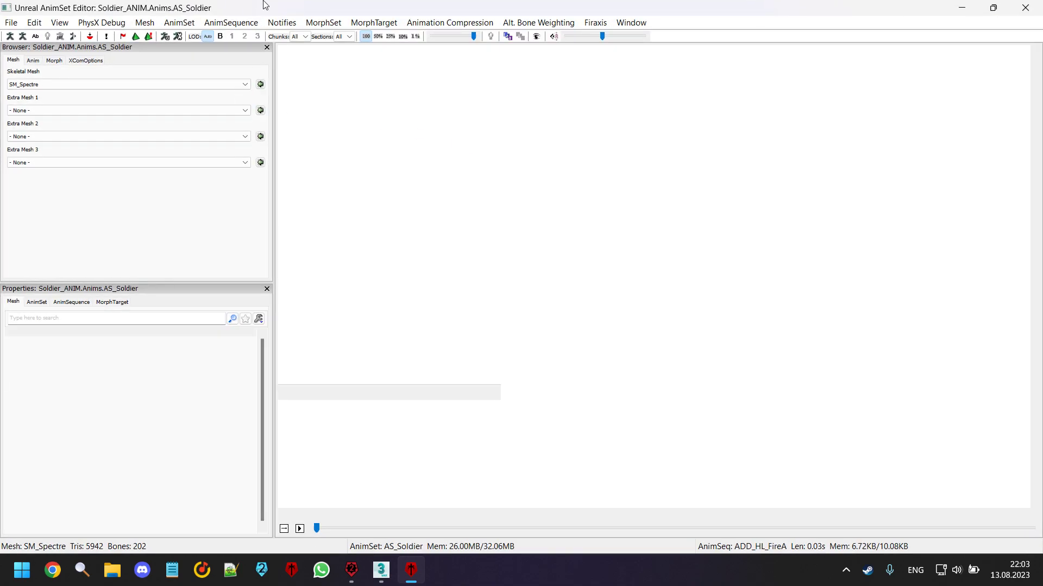
double_click(278, 12)
click(232, 127)
click(233, 126)
click(236, 128)
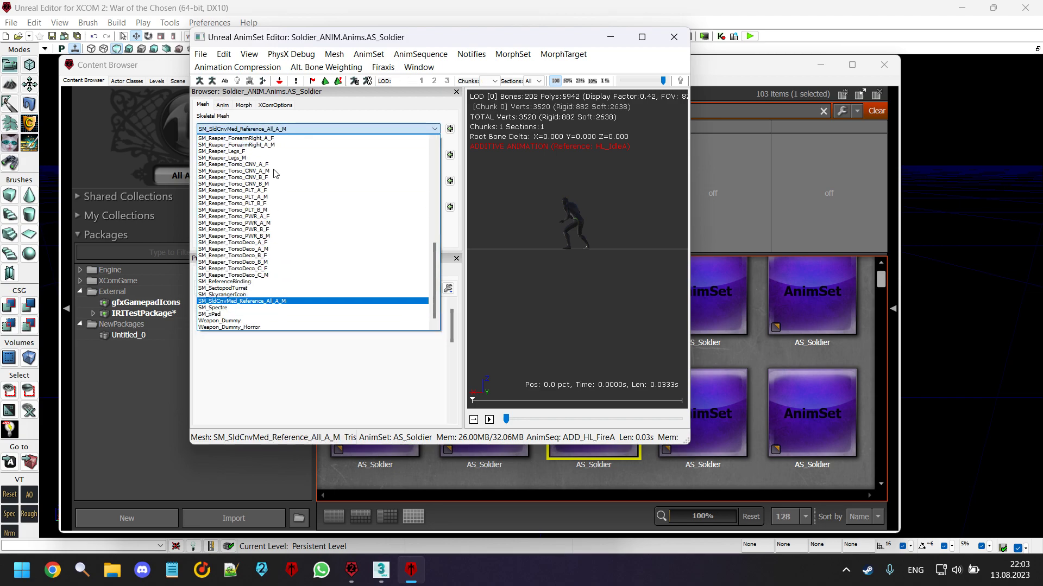
click(233, 297)
click(230, 108)
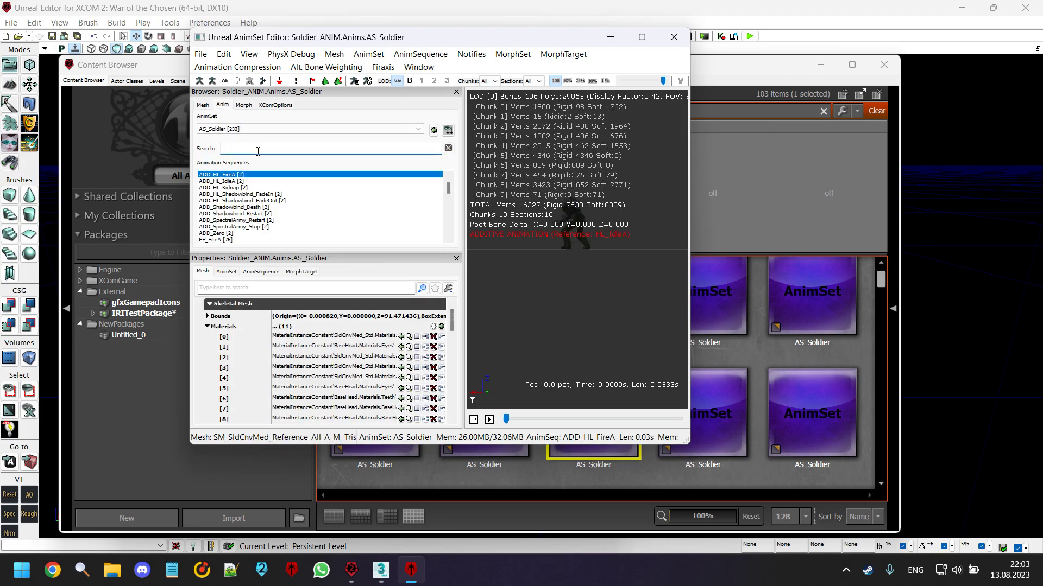
Select the AS_Soldier AnimSet in IRITestPackage as copy target, and maximize Soldier_ANIM's AnimSet Editor with its sequences filtered by "idle".
double_click(137, 314)
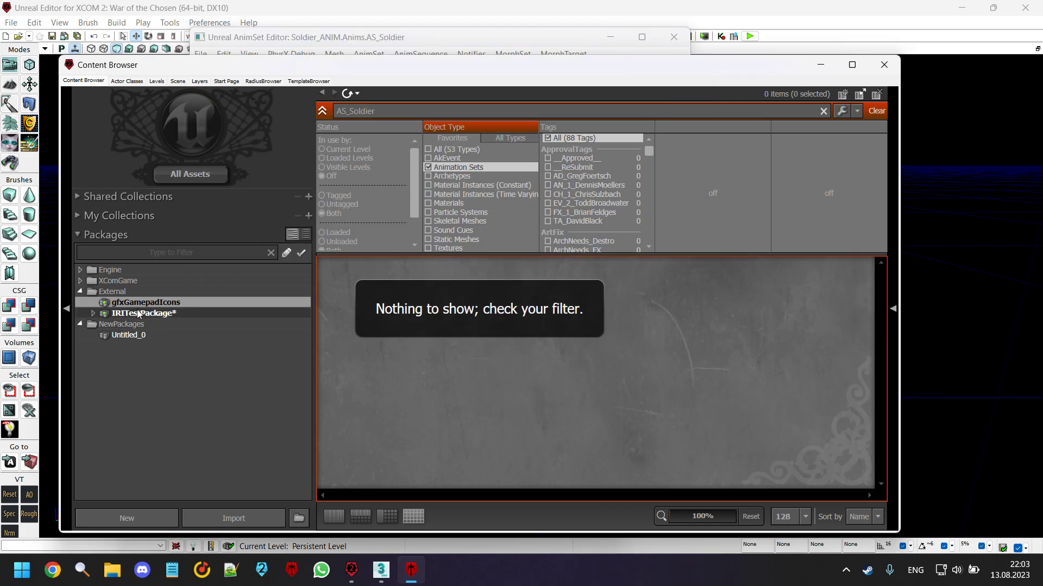
double_click(372, 307)
drag(264, 37, 567, 72)
double_click(636, 73)
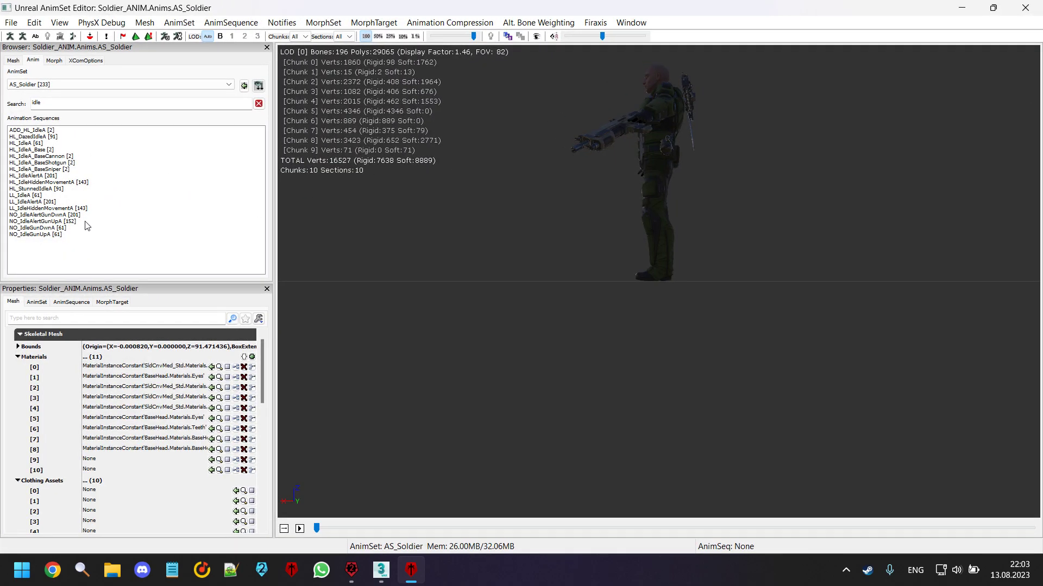
Preview the LL_IdleA, NO_IdleGunUpA, NO_IdleGunDwnA and NO_IdleAlertGunDwnA sequences on the soldier mesh.
click(34, 195)
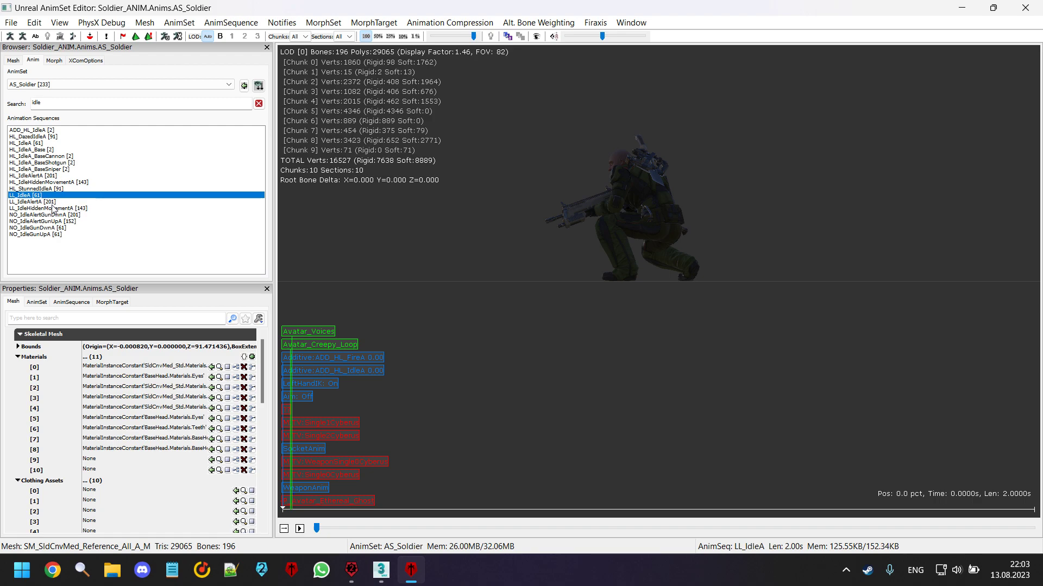
click(63, 236)
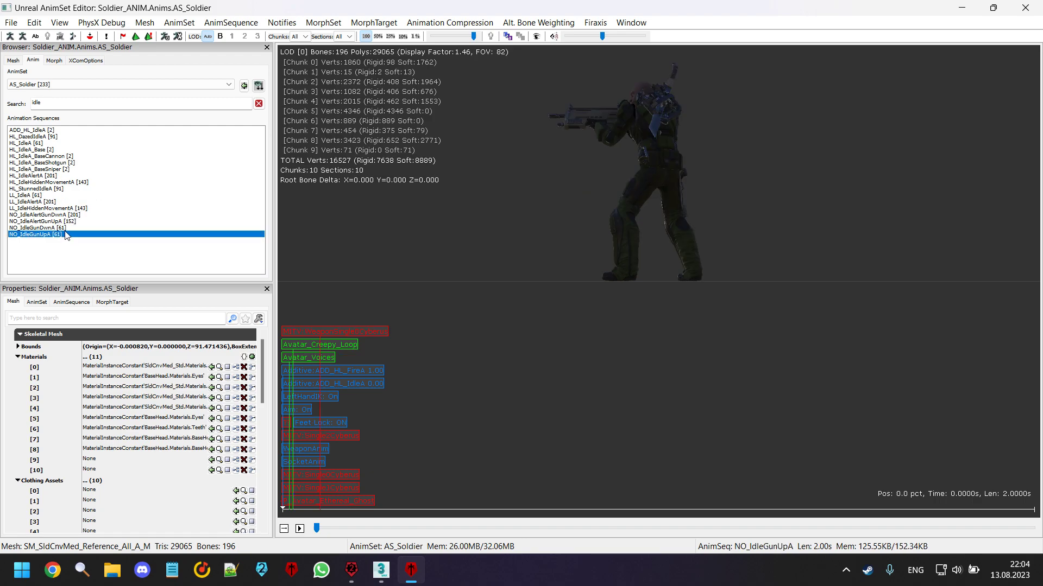
click(67, 228)
click(70, 216)
click(74, 234)
click(75, 228)
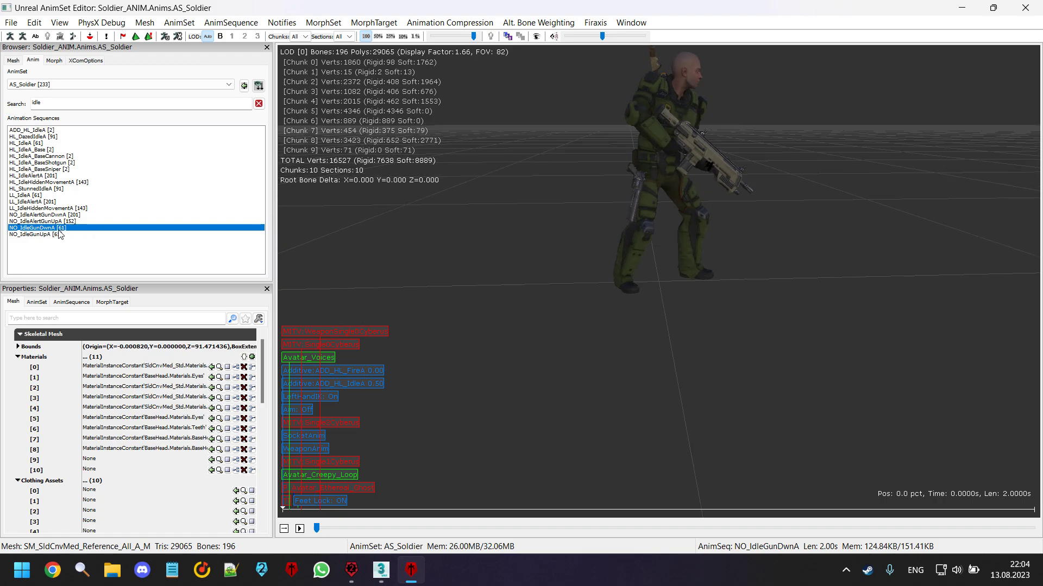
click(59, 234)
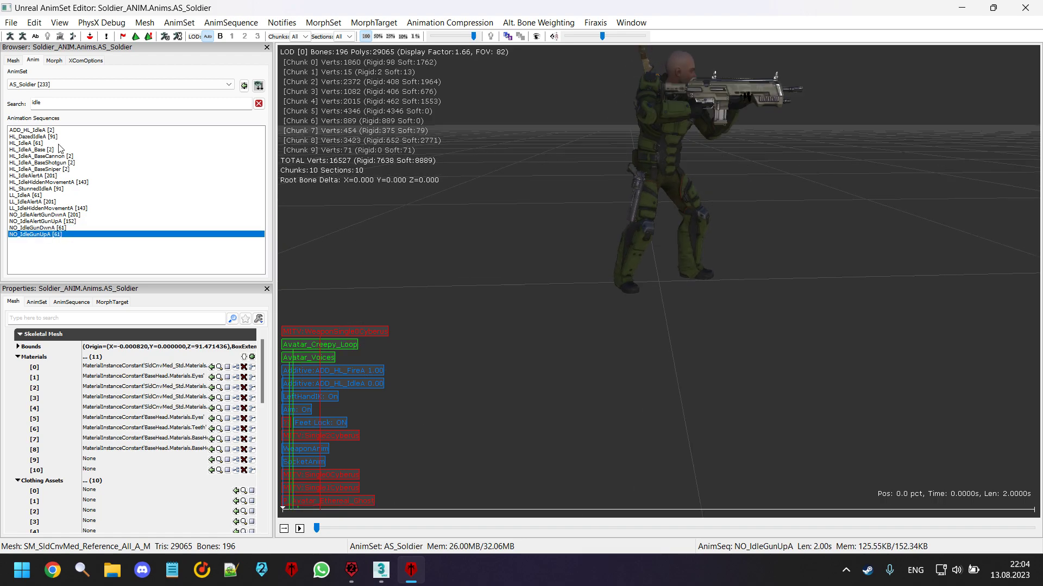
Copy HL_IdleA and every idle sequence from HL_IdleAlertA through NO_IdleGunUpA into the AS_Soldier AnimSet selected in IRITestPackage.
shift+click(63, 176)
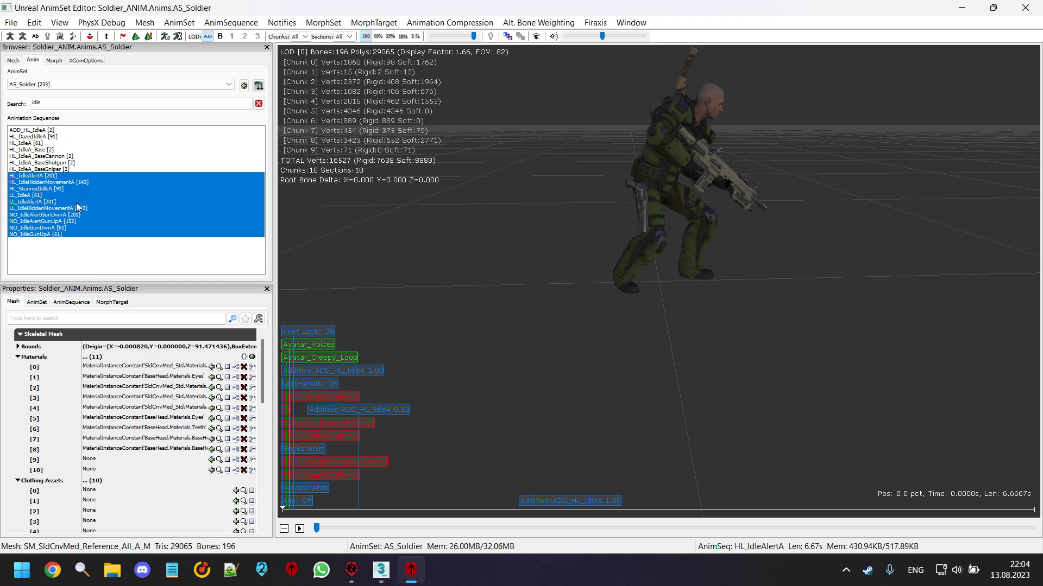
ctrl+click(37, 150)
ctrl+click(38, 145)
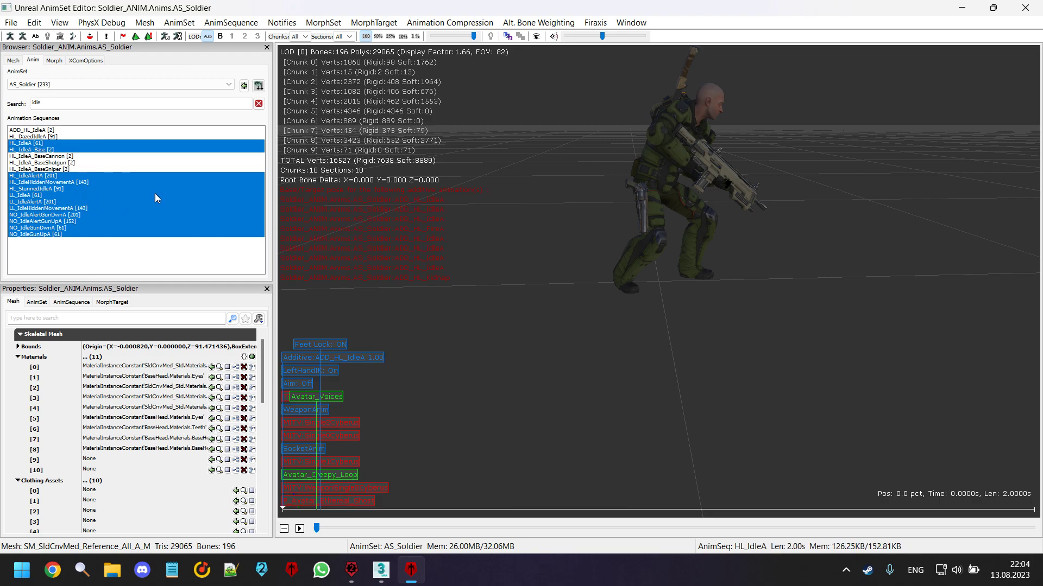
ctrl+click(72, 150)
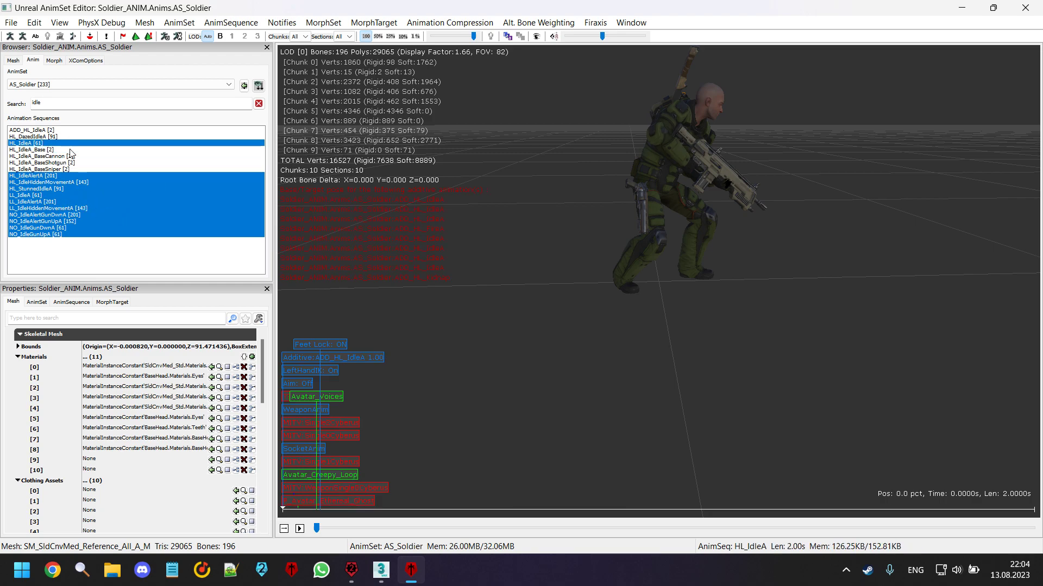
ctrl+click(71, 149)
ctrl+click(72, 151)
ctrl+click(73, 151)
click(82, 144)
ctrl+click(71, 175)
ctrl+click(70, 182)
ctrl+click(69, 189)
ctrl+click(67, 196)
ctrl+click(66, 202)
ctrl+click(66, 209)
ctrl+click(66, 215)
ctrl+click(65, 222)
ctrl+click(65, 228)
ctrl+click(65, 228)
ctrl+click(65, 235)
ctrl+click(64, 234)
ctrl+click(64, 234)
ctrl+click(65, 228)
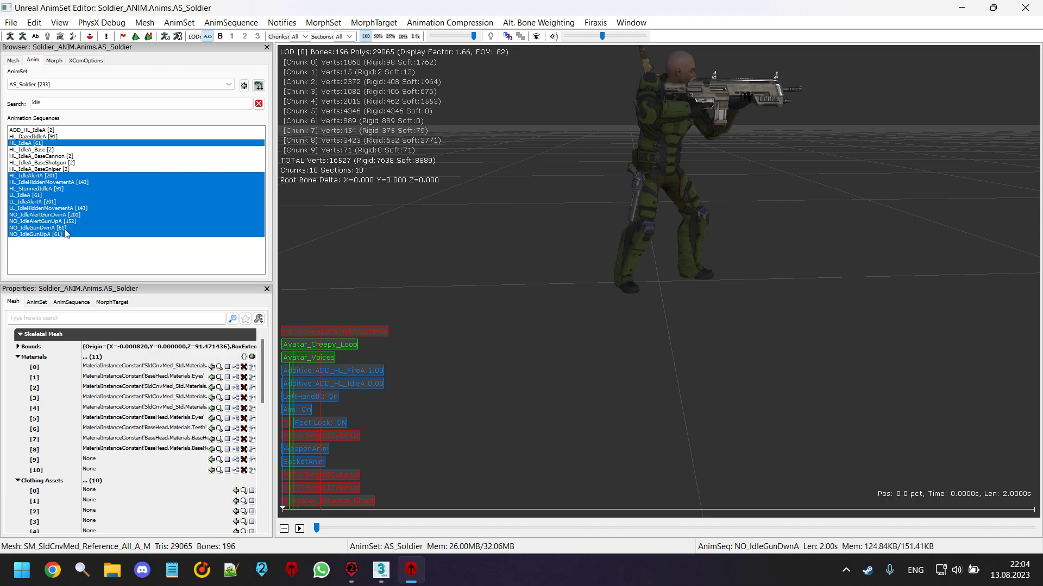
click(231, 22)
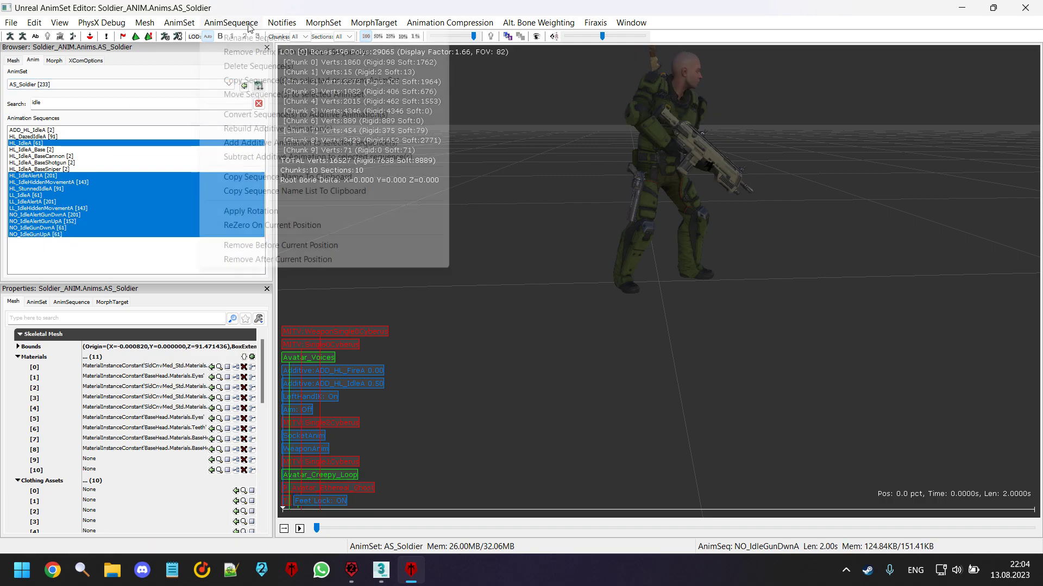
click(271, 81)
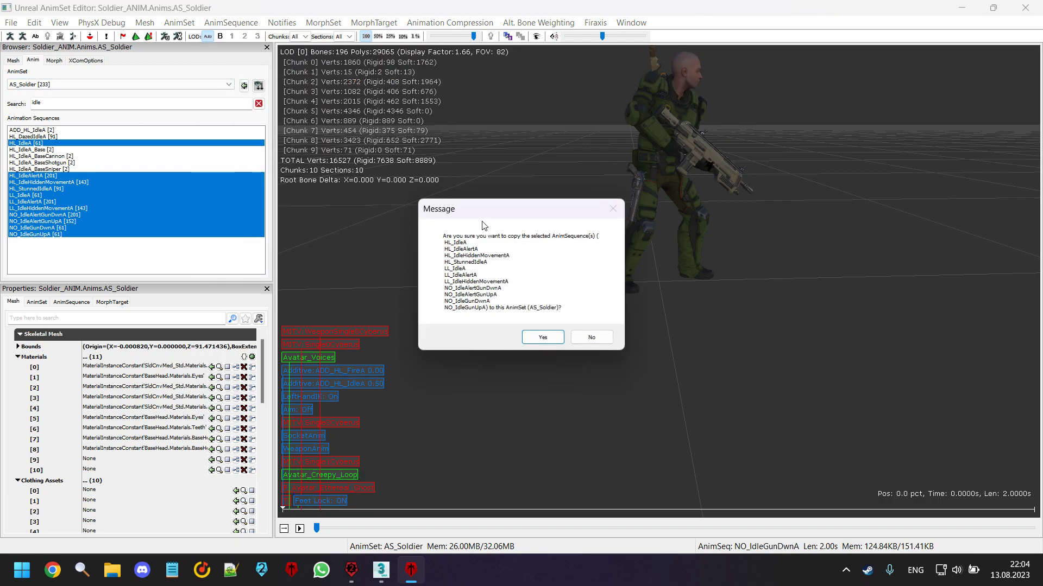
click(539, 335)
Agree to create every missing bone track from the selected SkeletalMesh's reference pose until the sequence copy completes.
click(561, 307)
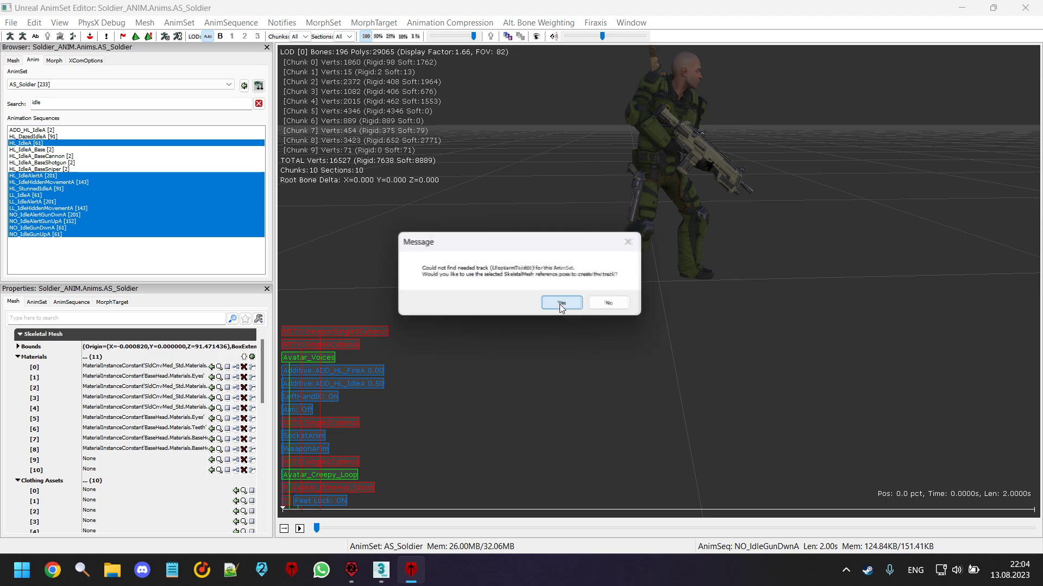
click(560, 305)
click(560, 305)
click(560, 305)
click(561, 306)
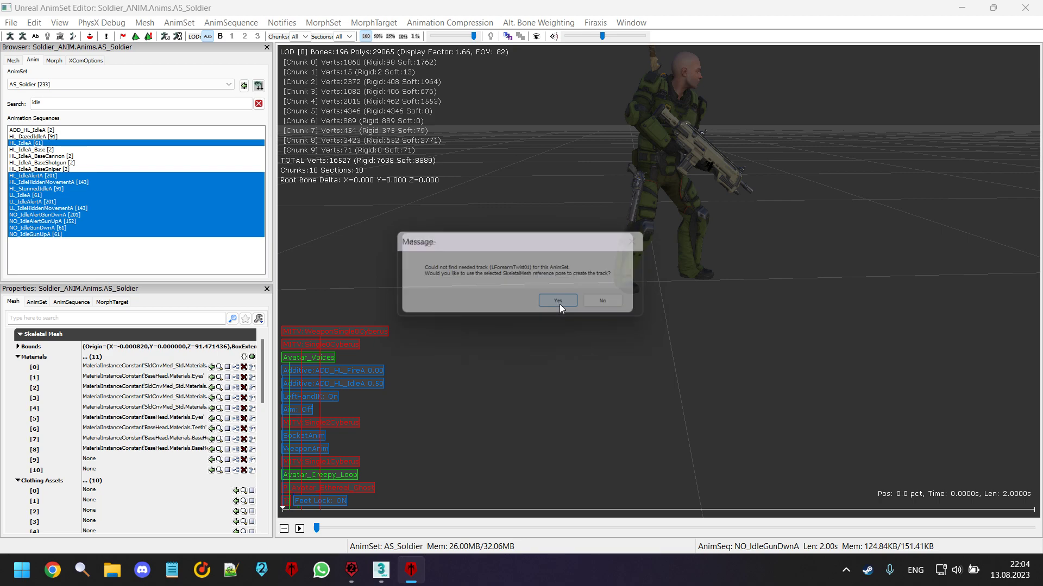
click(561, 306)
click(562, 305)
click(563, 306)
click(563, 303)
click(563, 303)
click(562, 303)
click(564, 305)
click(564, 305)
click(563, 304)
click(563, 305)
click(563, 305)
click(563, 304)
click(564, 305)
click(563, 304)
click(562, 304)
click(563, 304)
click(564, 304)
click(563, 304)
click(563, 304)
click(563, 305)
click(563, 304)
click(563, 304)
click(563, 305)
click(563, 305)
click(563, 304)
click(563, 304)
click(563, 305)
click(563, 305)
click(564, 305)
click(564, 305)
click(564, 305)
click(563, 305)
click(564, 305)
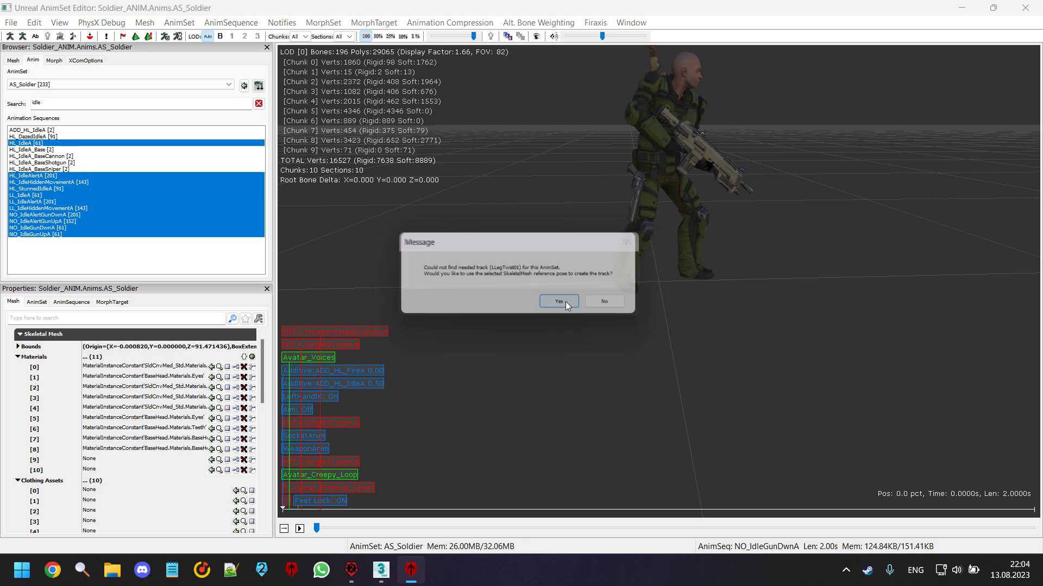
click(564, 305)
click(564, 305)
click(566, 305)
click(565, 304)
click(565, 304)
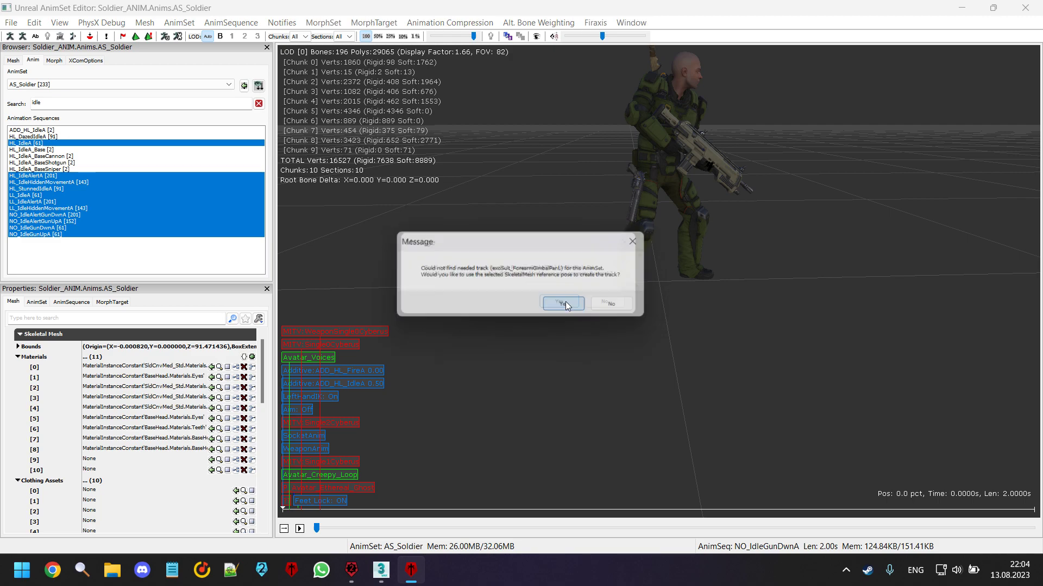
click(565, 305)
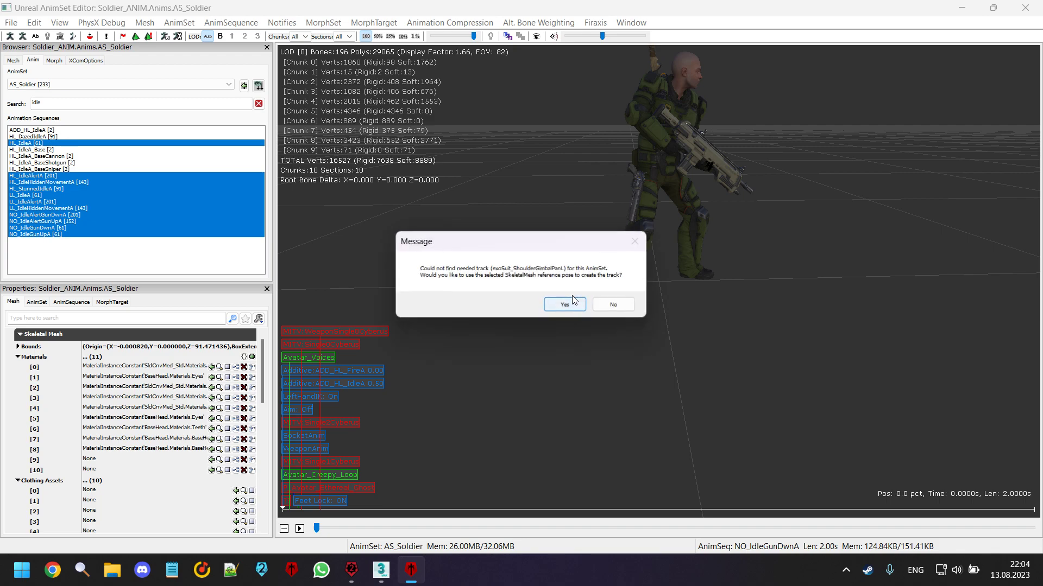
click(577, 307)
click(574, 306)
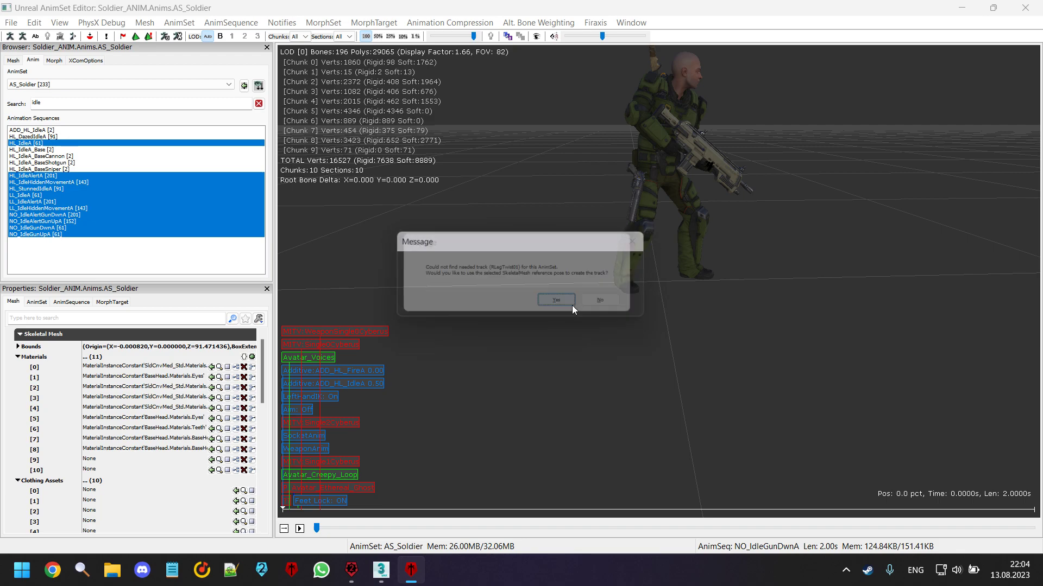
click(570, 305)
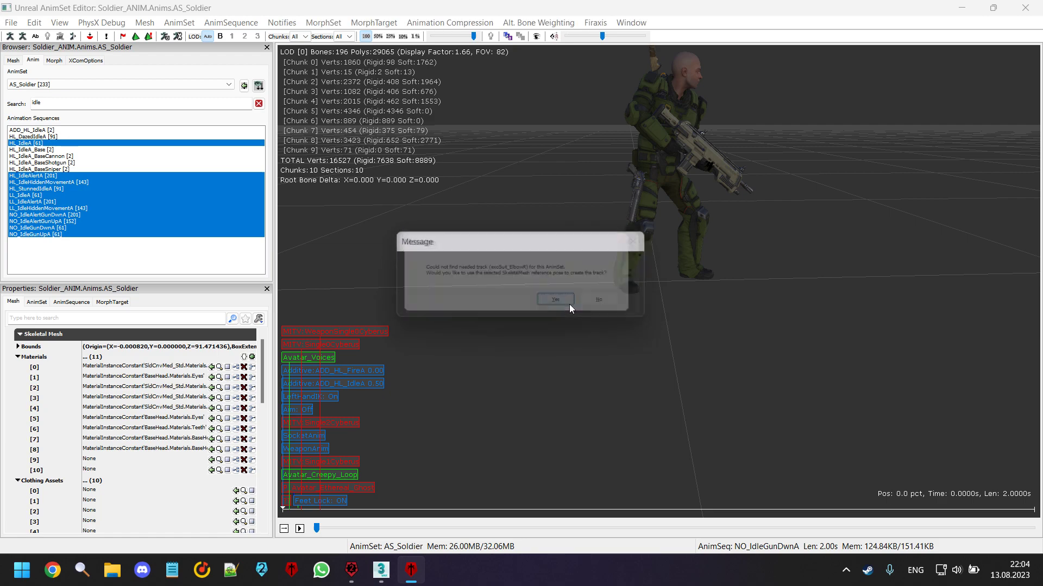
click(569, 304)
key(Return)
key(Return)
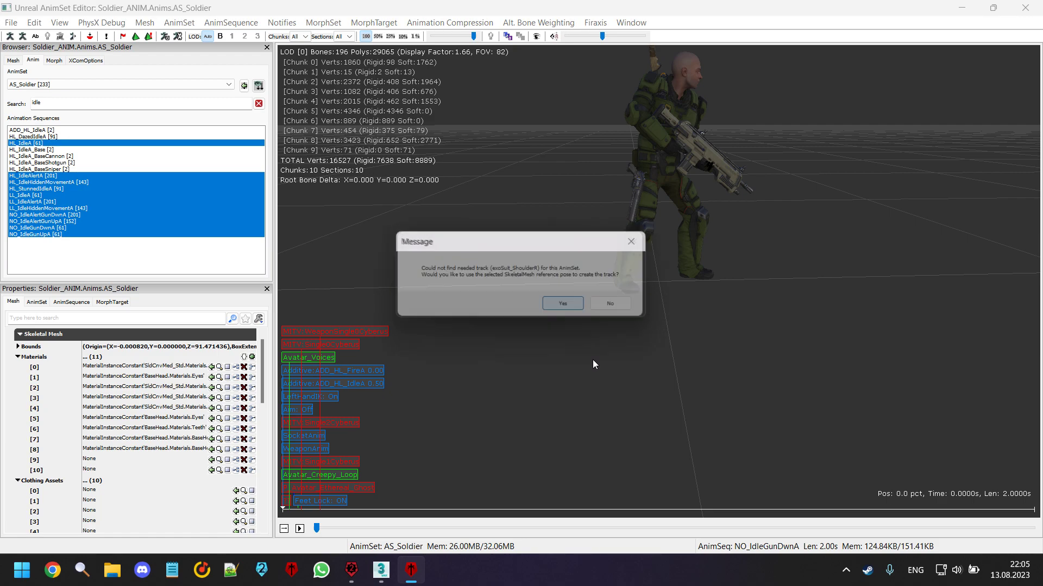
key(Return)
key(Return)
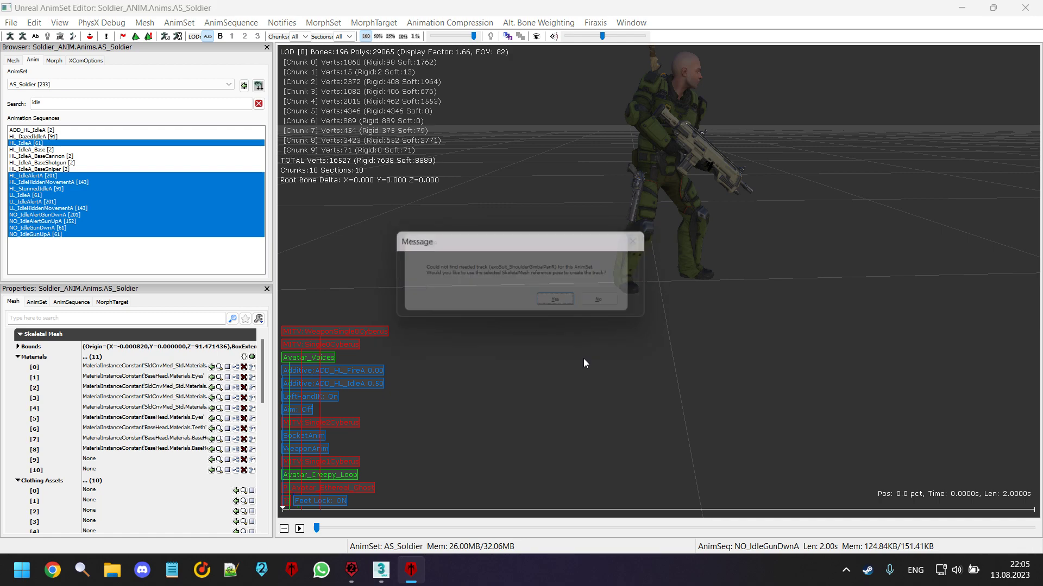
key(Return)
key(Return)
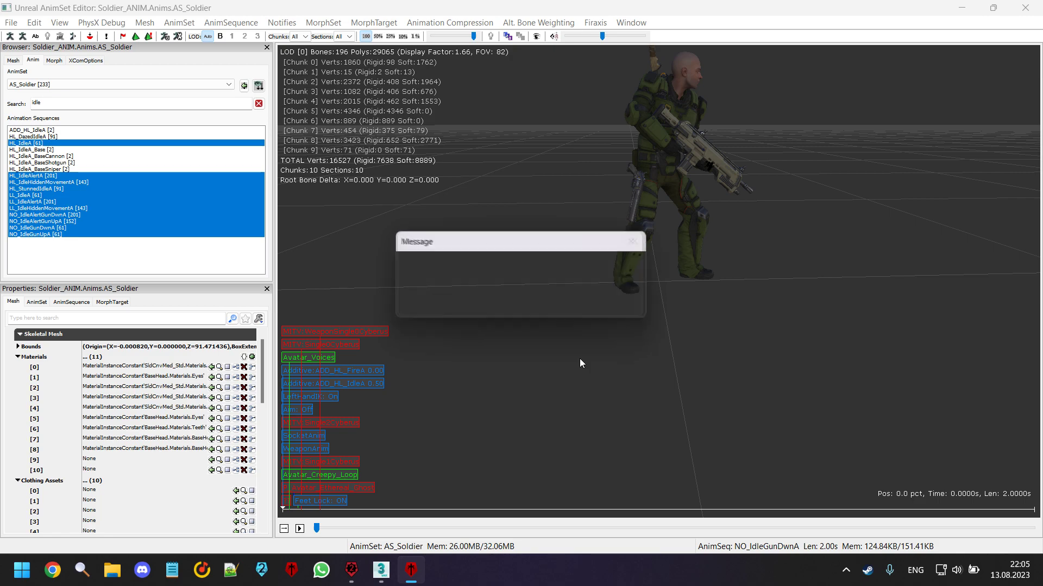
key(Return)
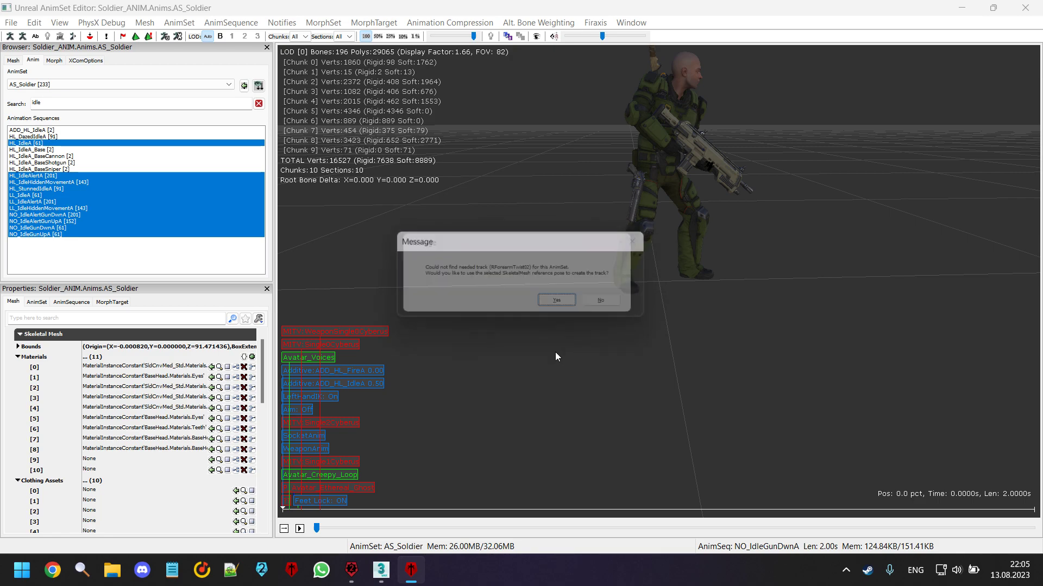
key(Return)
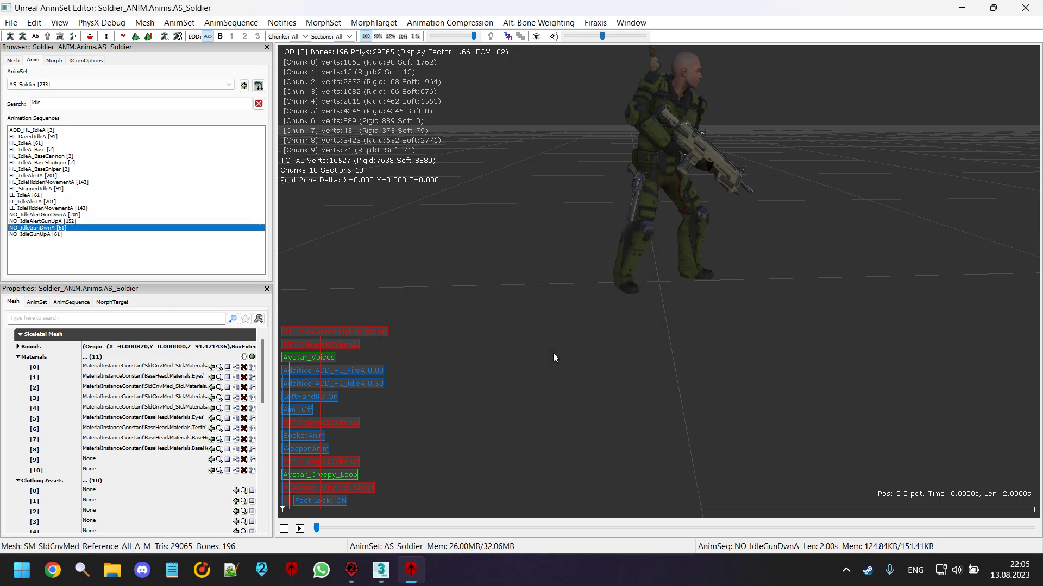
Close Soldier_ANIM's AnimSet Editor, then open IRITestPackage's AS_Soldier AnimSet and list its animation sequences.
click(1024, 8)
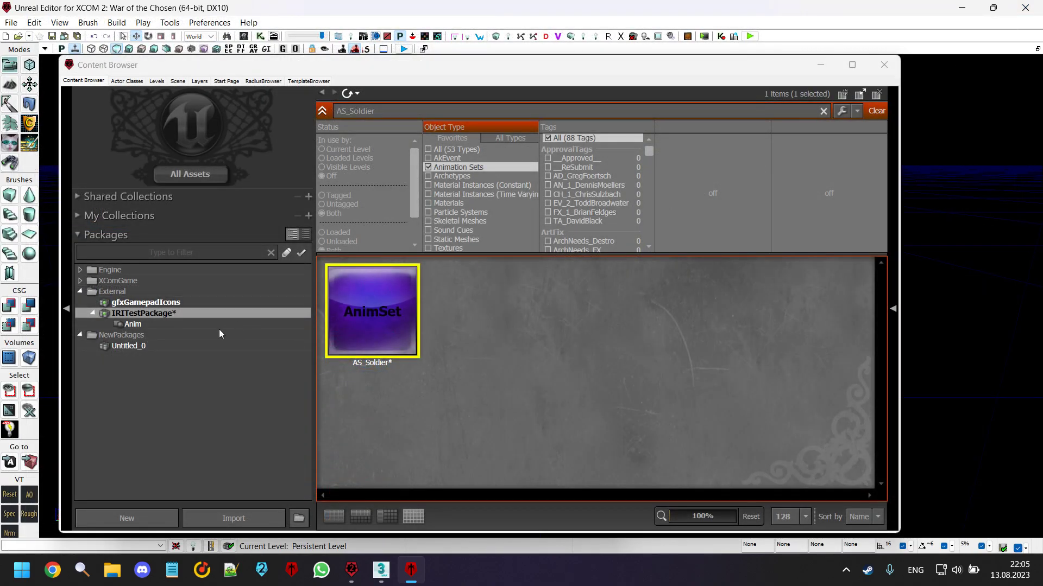
double_click(408, 326)
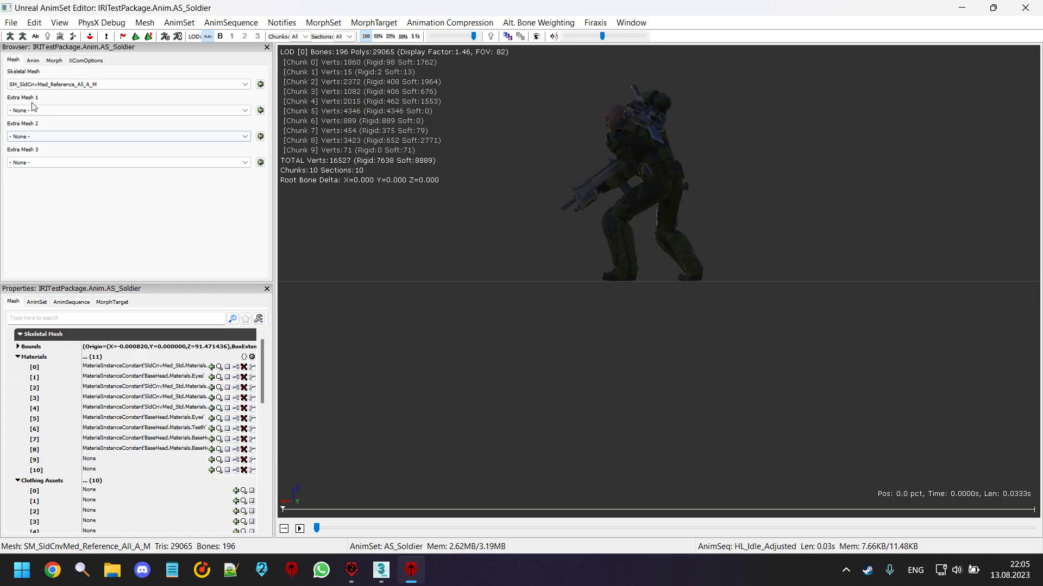
click(35, 62)
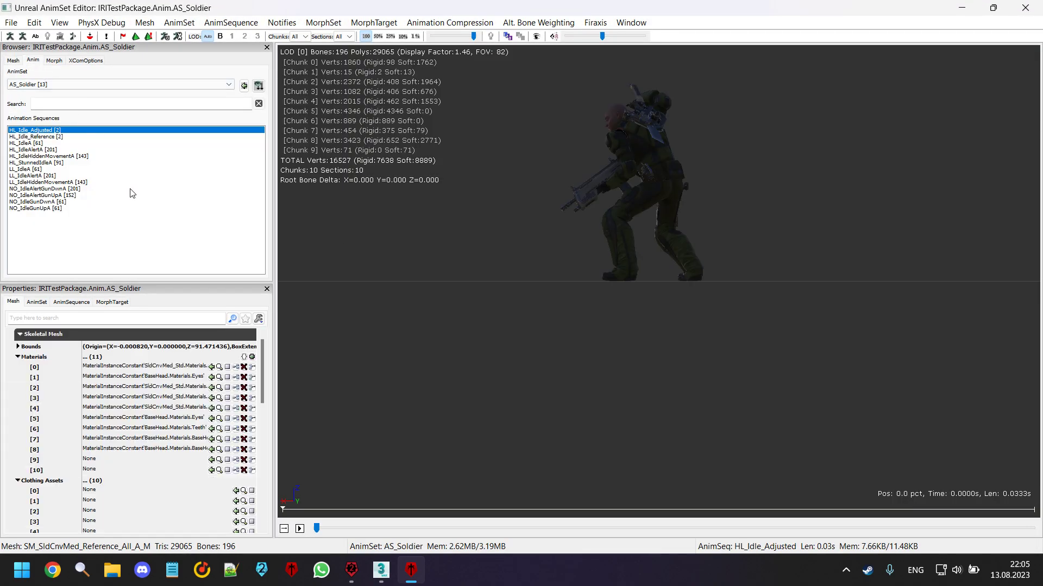
Preview the copied sequences, including HL_StunnedIdleA, HL_IdleAlertA and HL_IdleA, on the soldier mesh.
click(115, 201)
click(95, 182)
drag(488, 217, 337, 239)
click(33, 169)
click(53, 163)
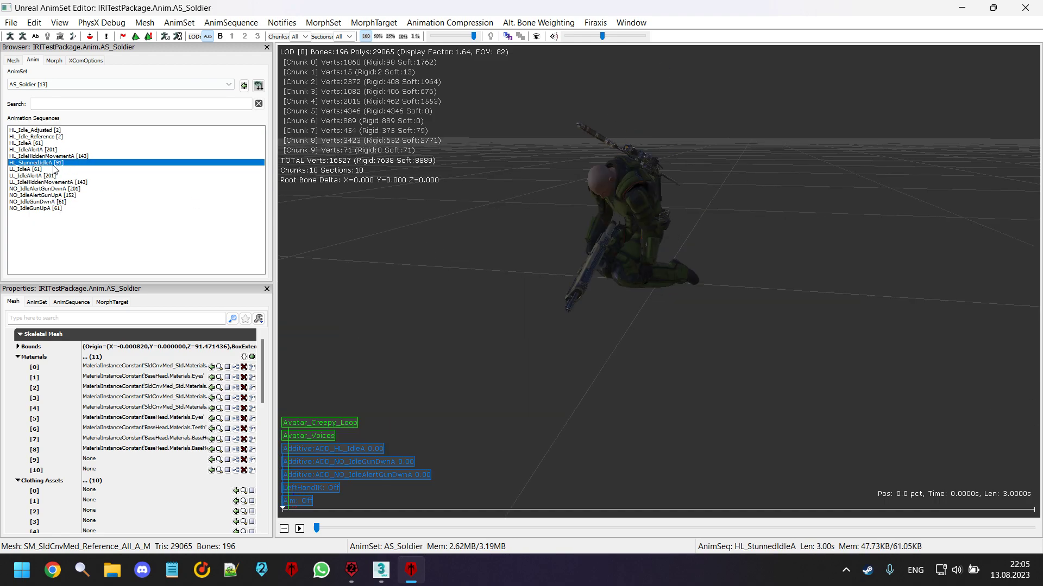
click(65, 150)
click(66, 143)
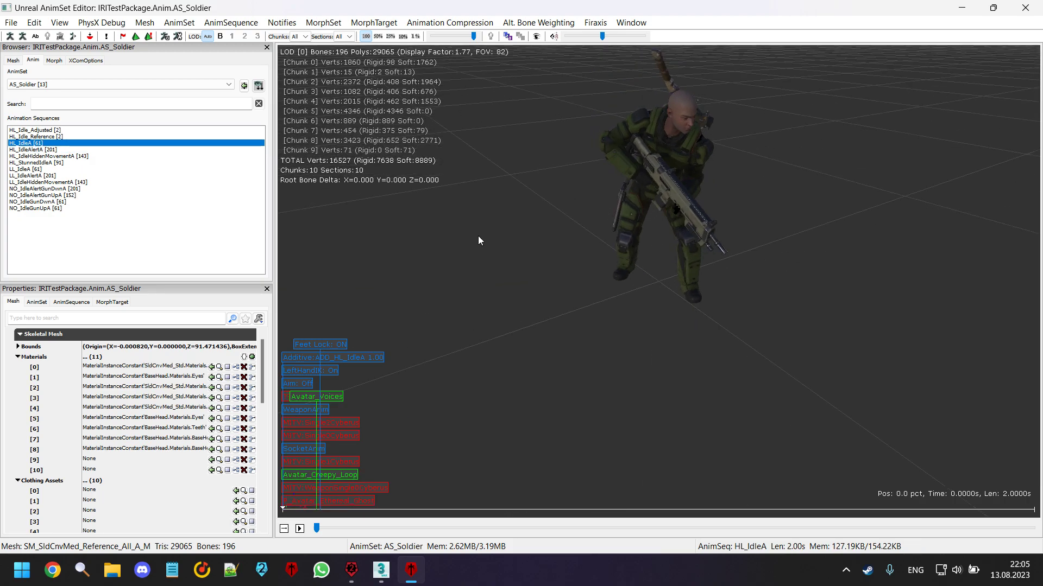
mouse_move(321, 528)
mouse_down()
mouse_move(493, 527)
mouse_move(317, 527)
mouse_up()
middle_drag(423, 377, 540, 310)
Close the AnimSet Editor and save the IRITestPackage package with the copied sequences.
click(1025, 8)
right_click(223, 314)
click(265, 324)
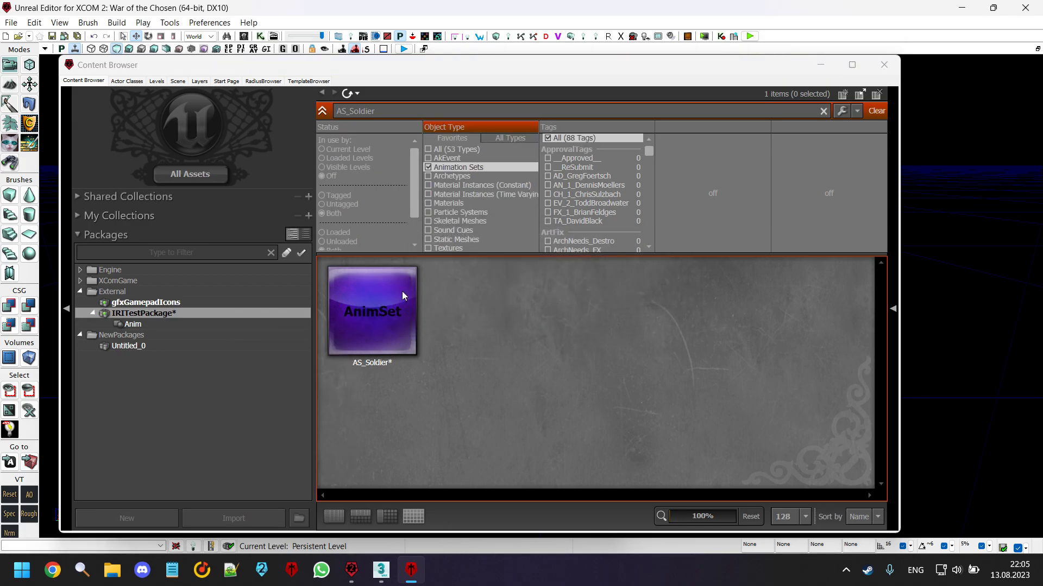
Reopen IRITestPackage's AS_Soldier AnimSet and compare the HL_Idle_Adjusted and HL_Idle_Reference poses.
double_click(380, 293)
drag(562, 168, 372, 166)
click(33, 60)
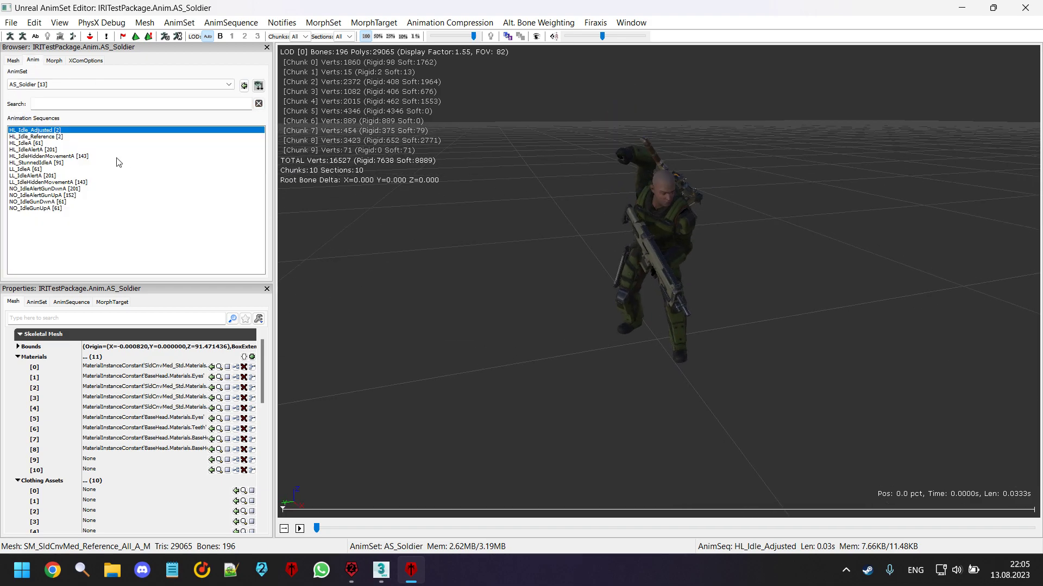
click(36, 137)
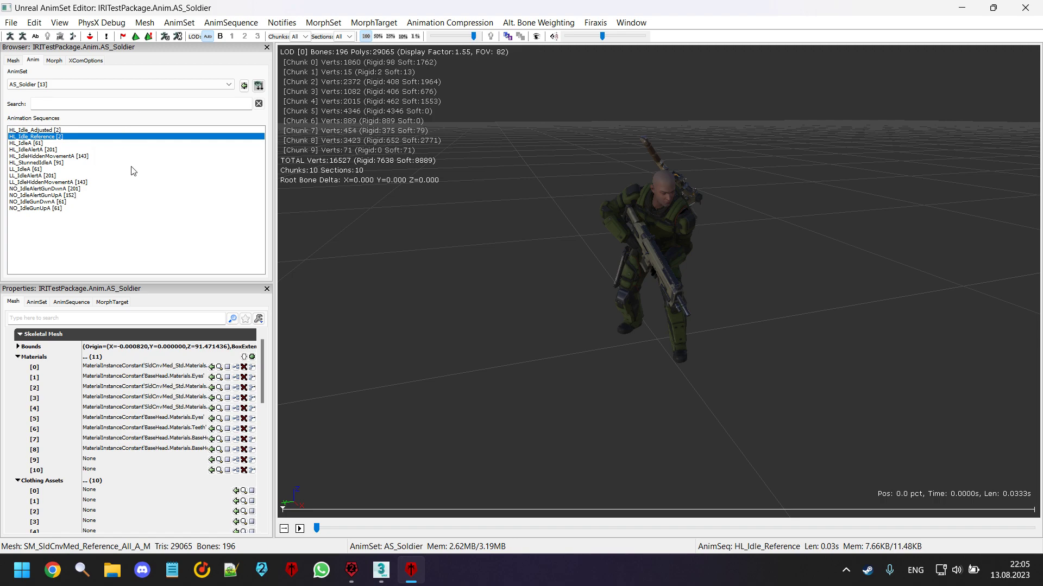
drag(425, 200, 500, 200)
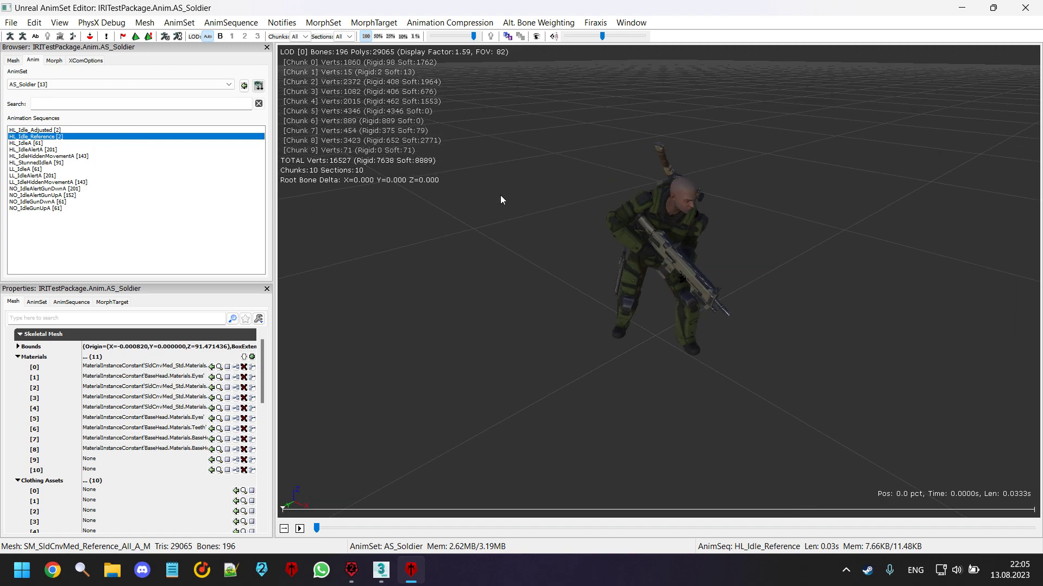
click(60, 131)
click(65, 138)
Convert HL_Idle_Adjusted to an additive animation using the Animation First Frame build method and HL_Idle_Reference as the base animation.
click(68, 132)
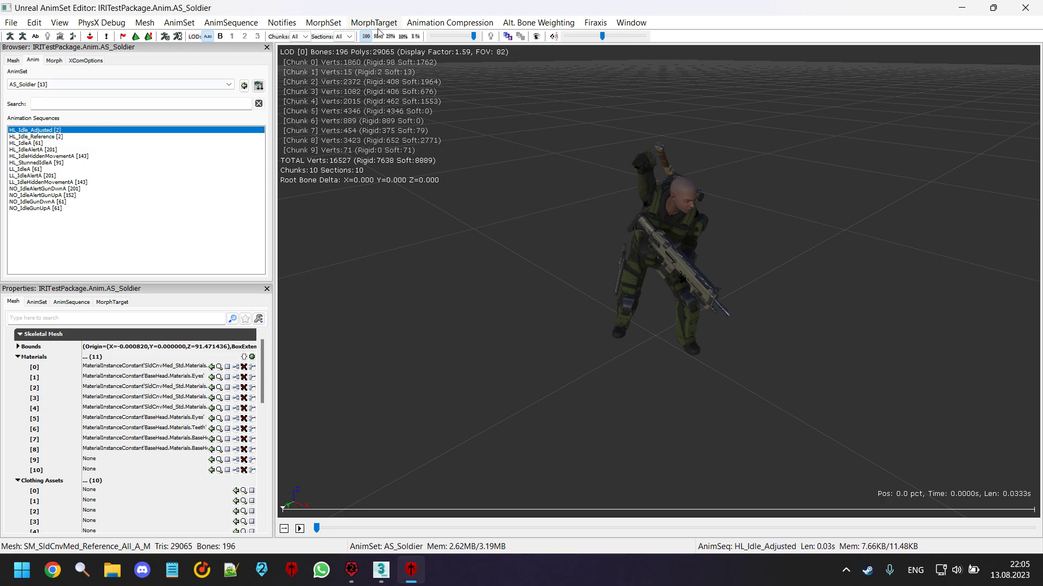
click(235, 23)
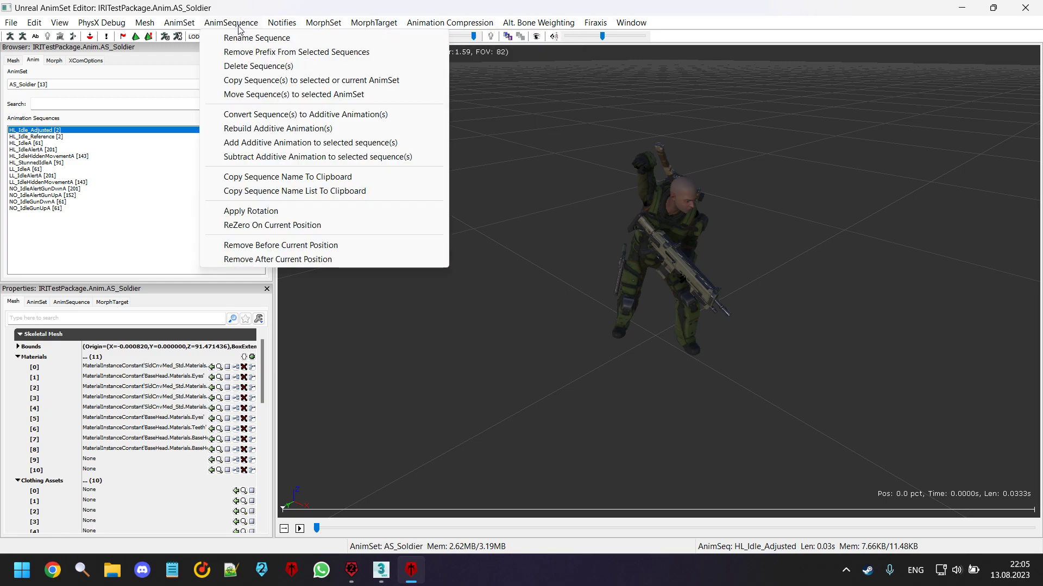
click(400, 115)
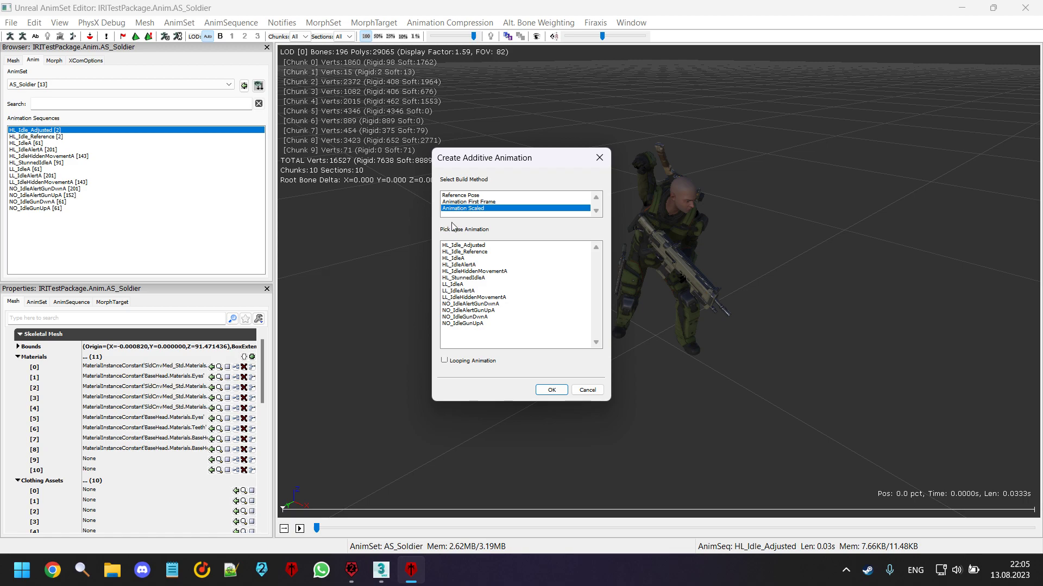
click(509, 202)
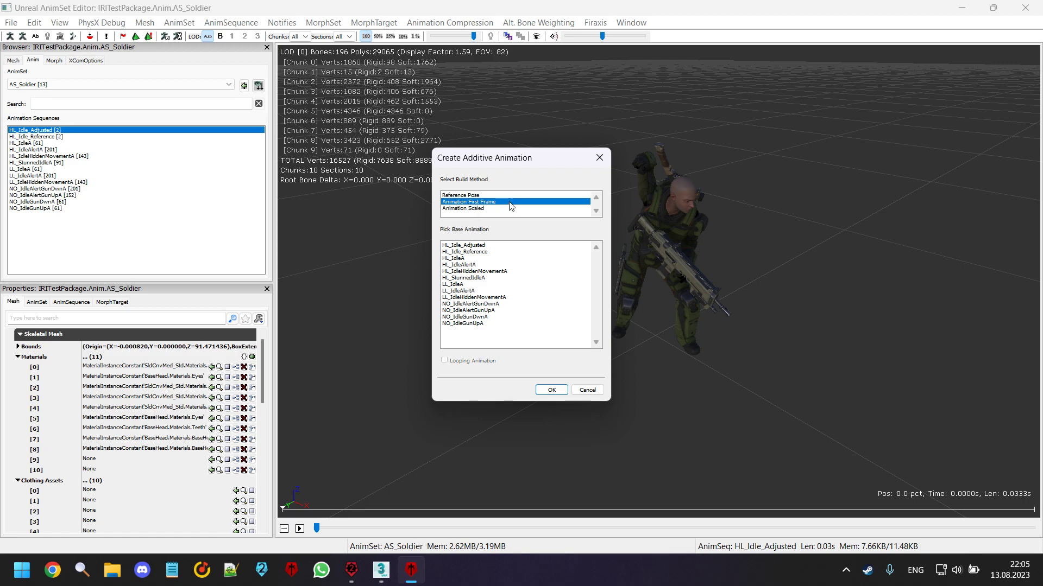
click(487, 259)
click(495, 246)
click(495, 253)
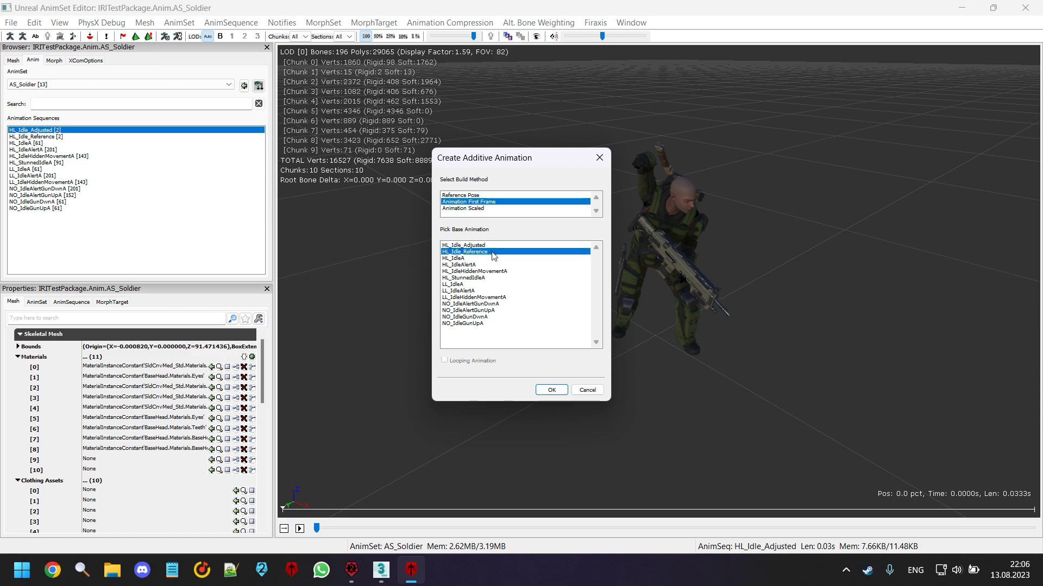
click(555, 389)
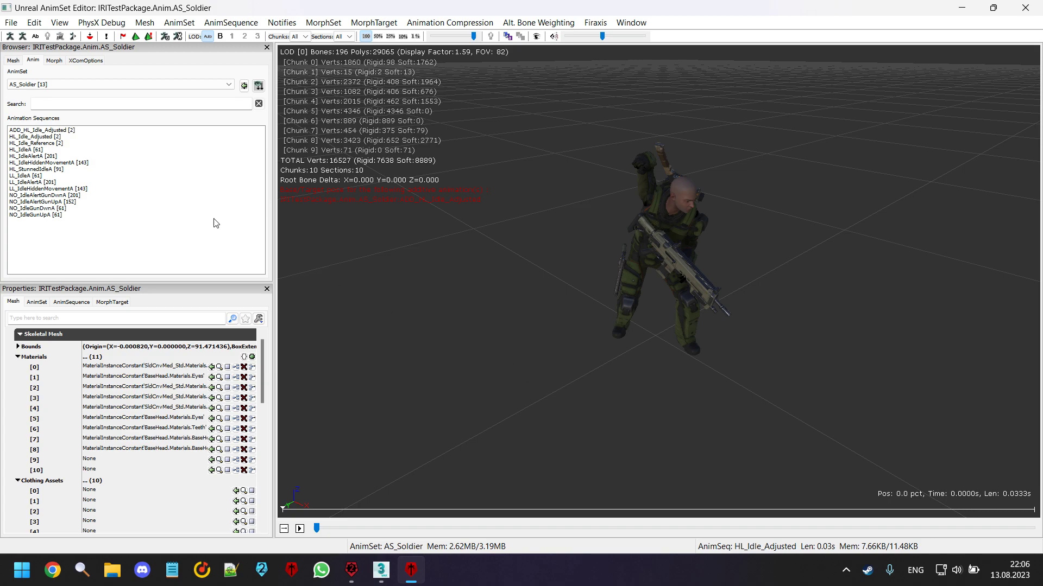
Compare the ADD_HL_Idle_Adjusted additive pose with HL_Idle_Adjusted and HL_Idle_Reference on the soldier mesh, viewing it from several angles.
click(93, 131)
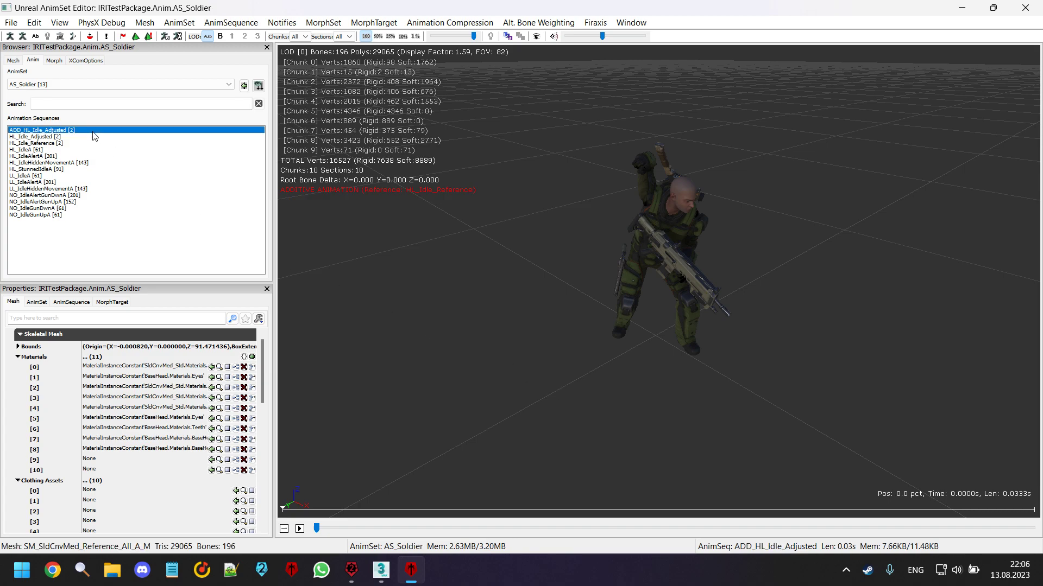
click(69, 136)
click(70, 143)
click(73, 138)
click(76, 144)
click(77, 137)
click(77, 144)
click(83, 137)
click(87, 143)
click(92, 136)
click(94, 143)
click(96, 137)
click(100, 131)
drag(477, 204, 543, 219)
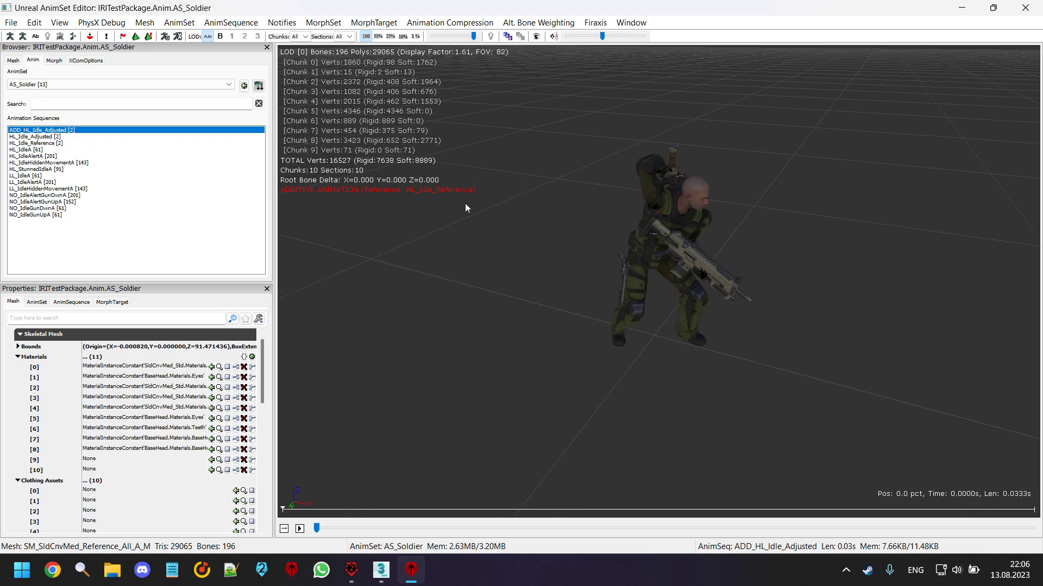
mouse_move(605, 232)
mouse_down()
mouse_move(581, 233)
mouse_move(614, 218)
mouse_move(605, 232)
mouse_up()
scroll(605, 231, up, 2)
middle_drag(605, 232, 605, 235)
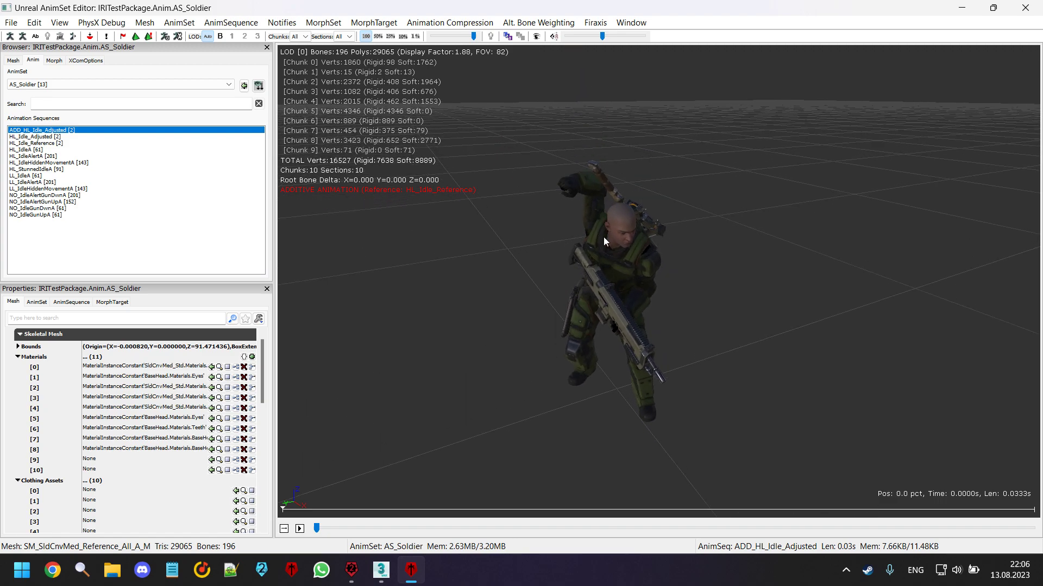
drag(605, 235, 593, 261)
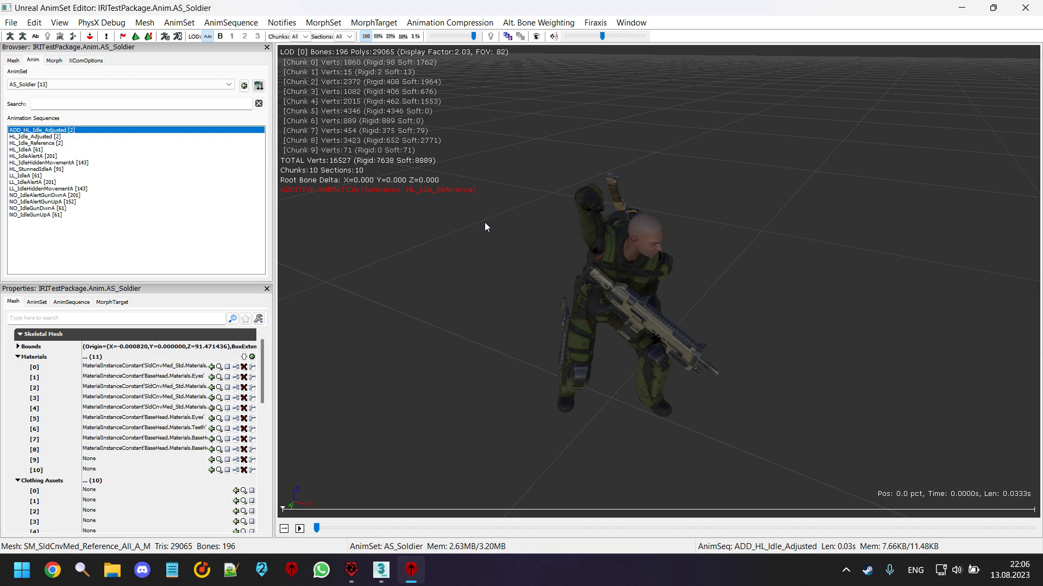
drag(508, 251, 472, 246)
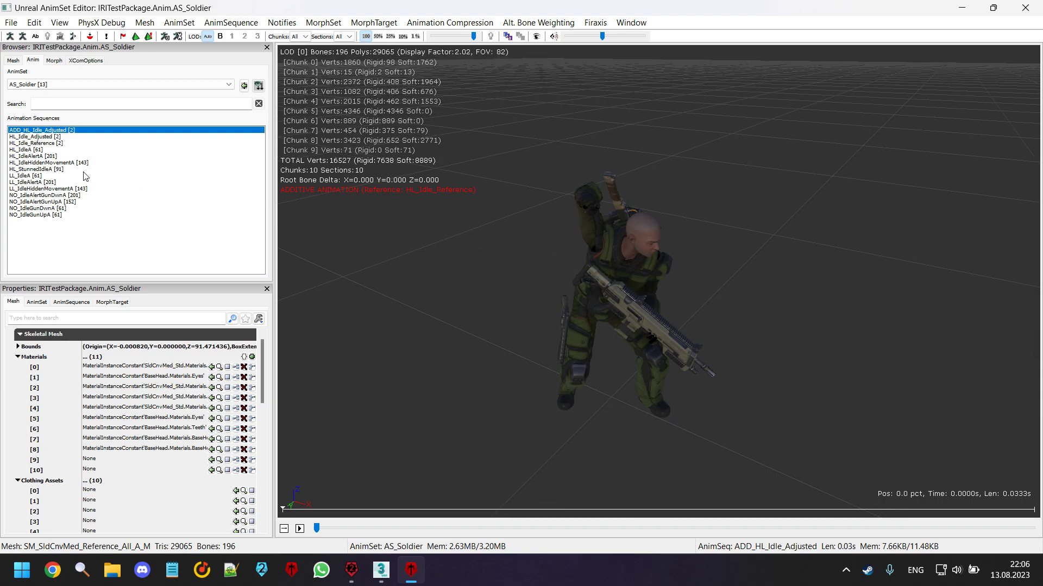
Copy the sequence name of ADD_HL_Idle_Adjusted, and add a new notify at the start of HL_IdleA.
click(245, 22)
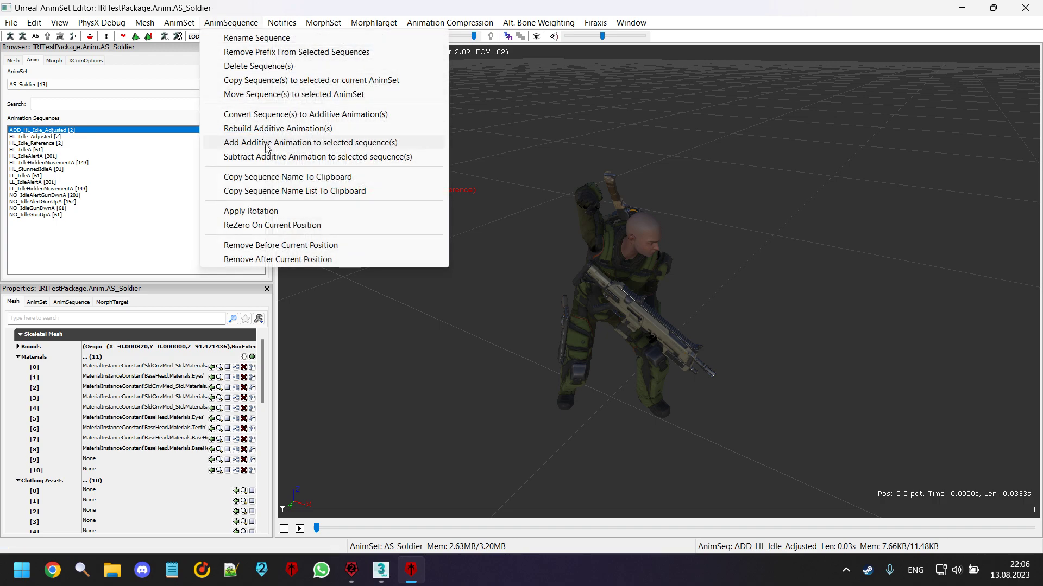
click(263, 178)
click(56, 150)
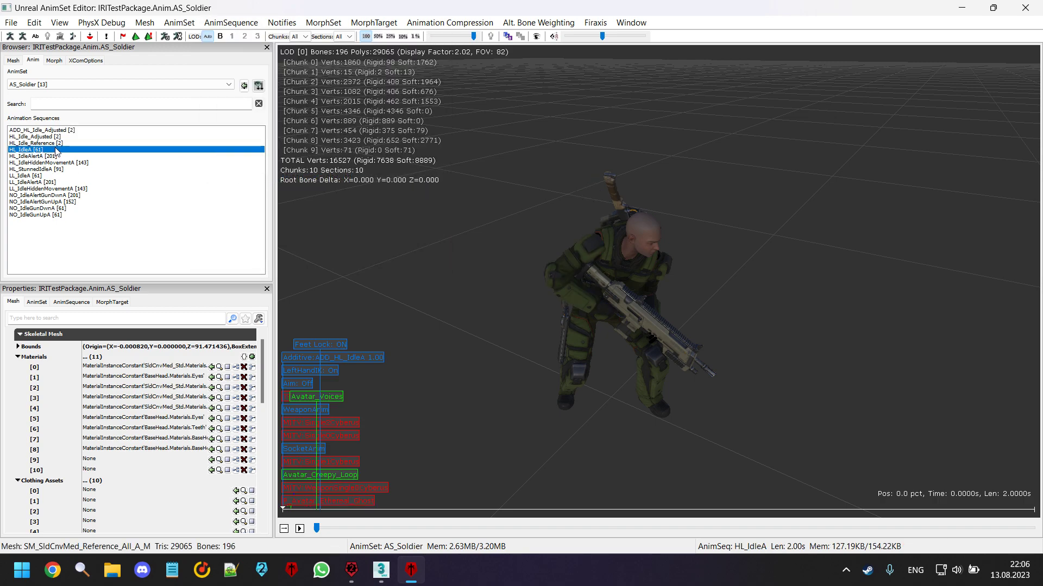
drag(317, 528, 216, 523)
click(282, 23)
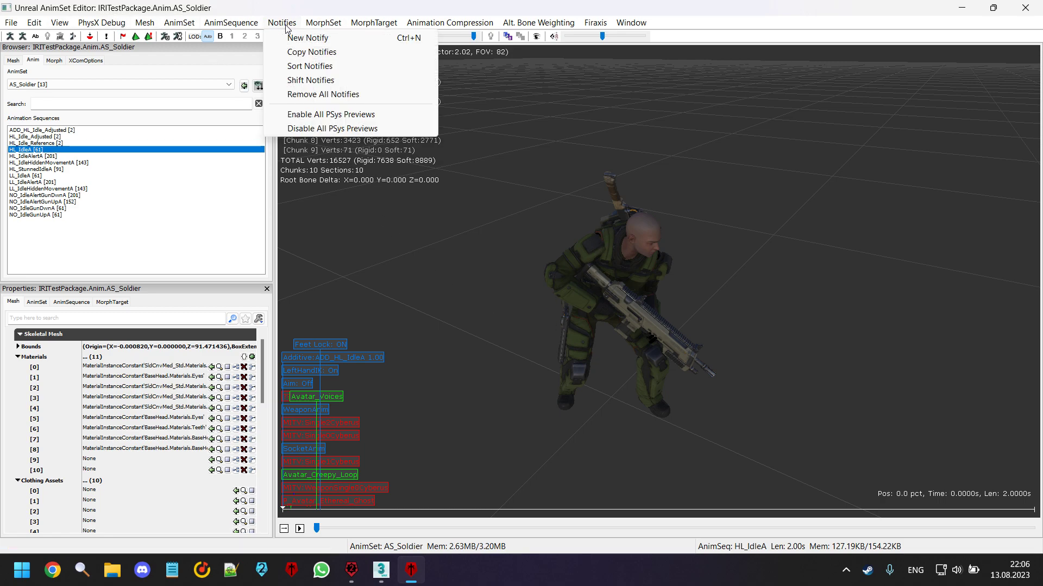
click(292, 38)
scroll(133, 422, down, 2)
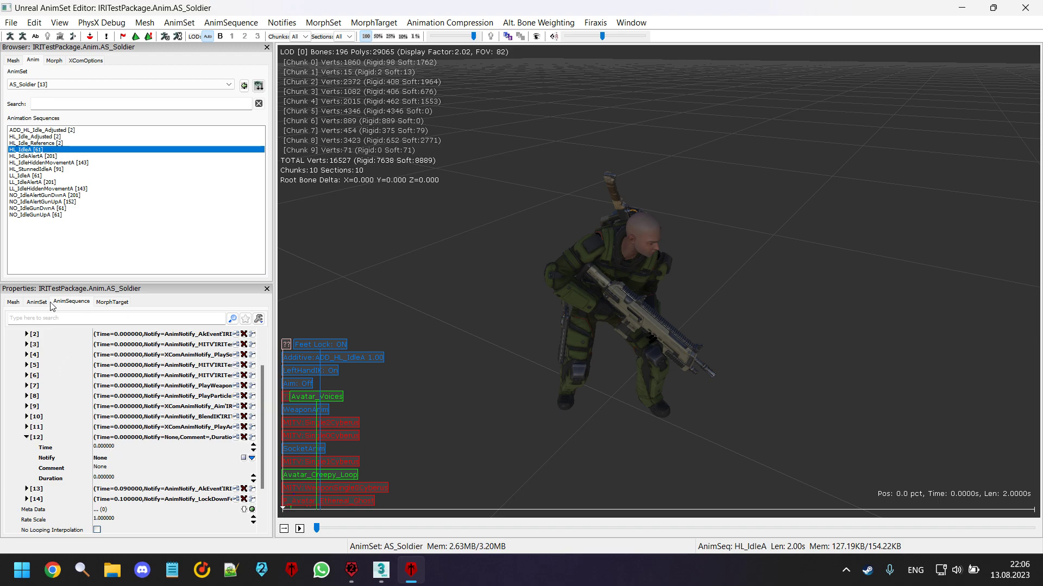
scroll(117, 437, up, 2)
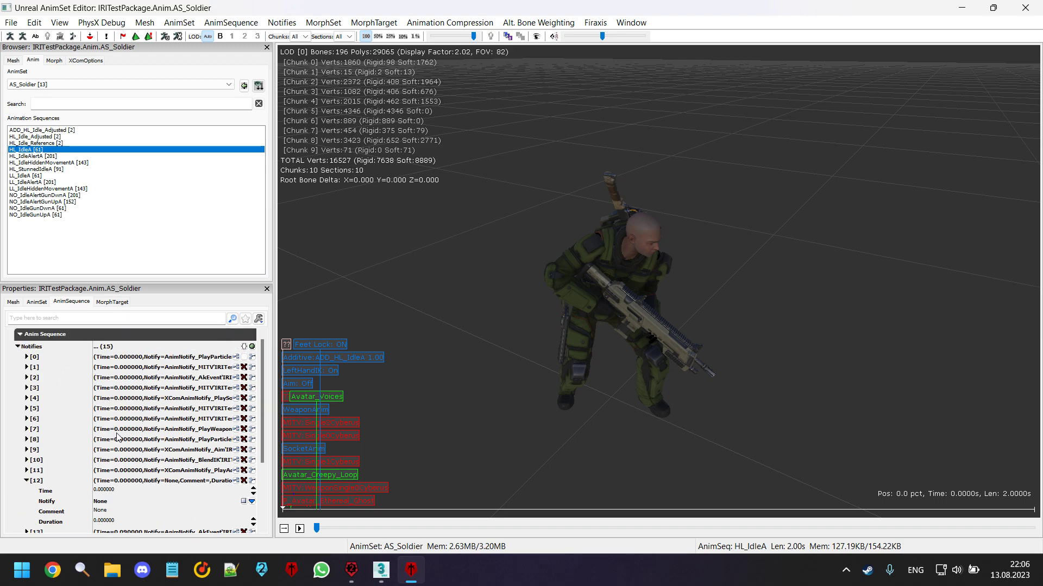
scroll(253, 478, down, 2)
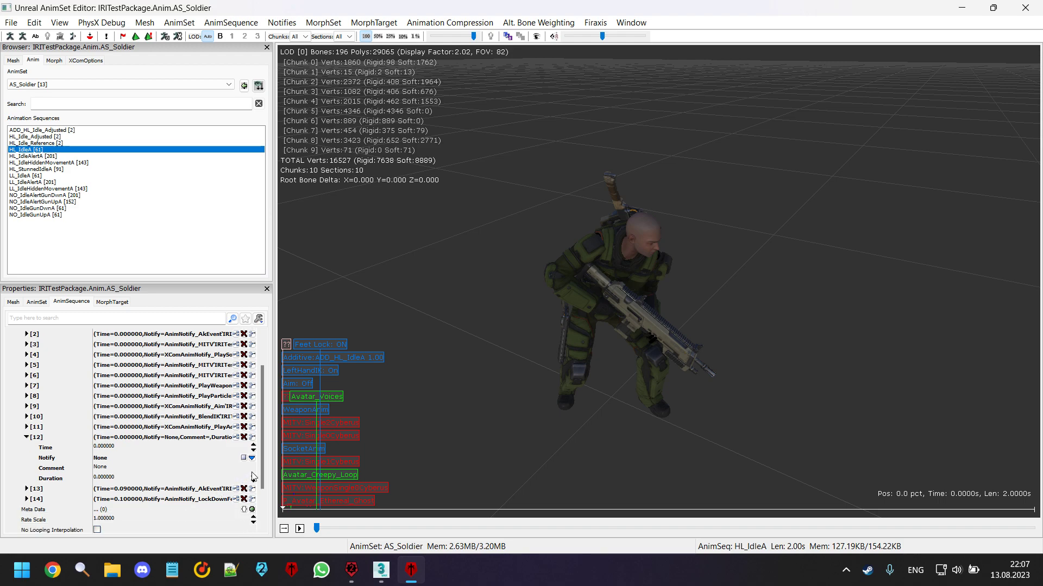
Make HL_IdleA's new notify an XComAnimNotify_PlayAdditiveAnim with the Anim Name ADD_HL_Idle_Adjusted.
click(252, 458)
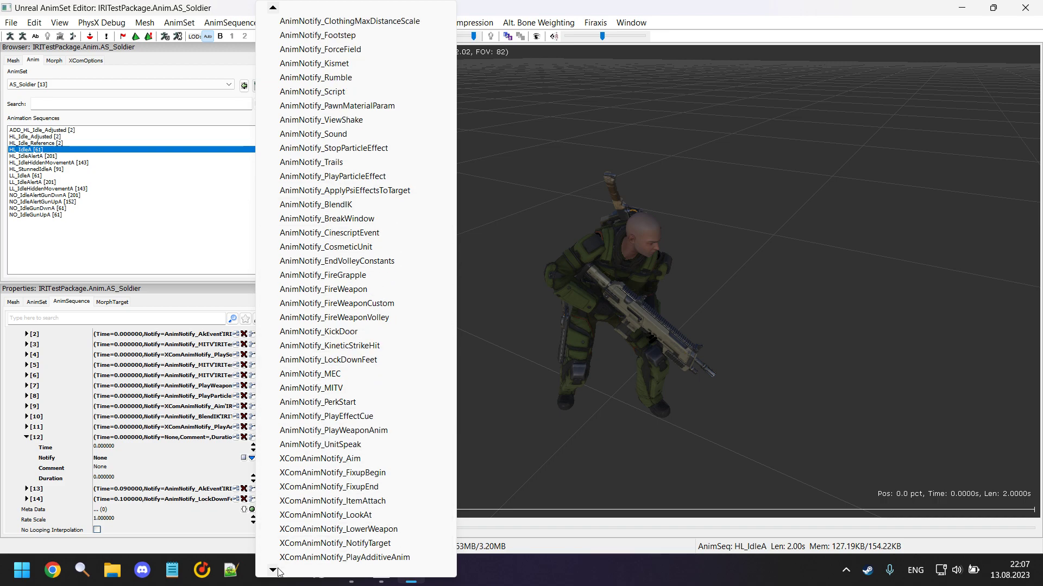
click(378, 547)
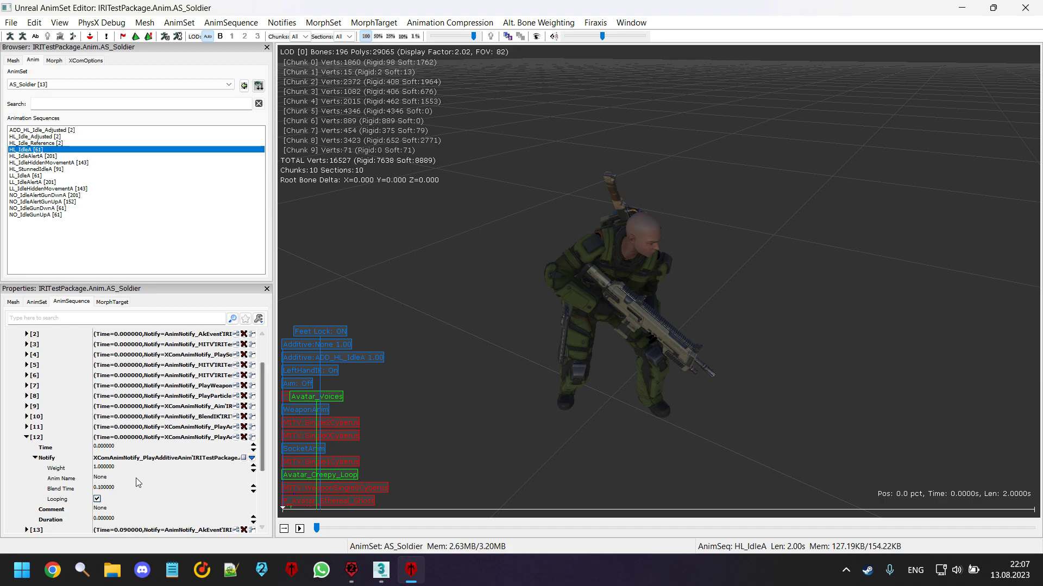
click(127, 471)
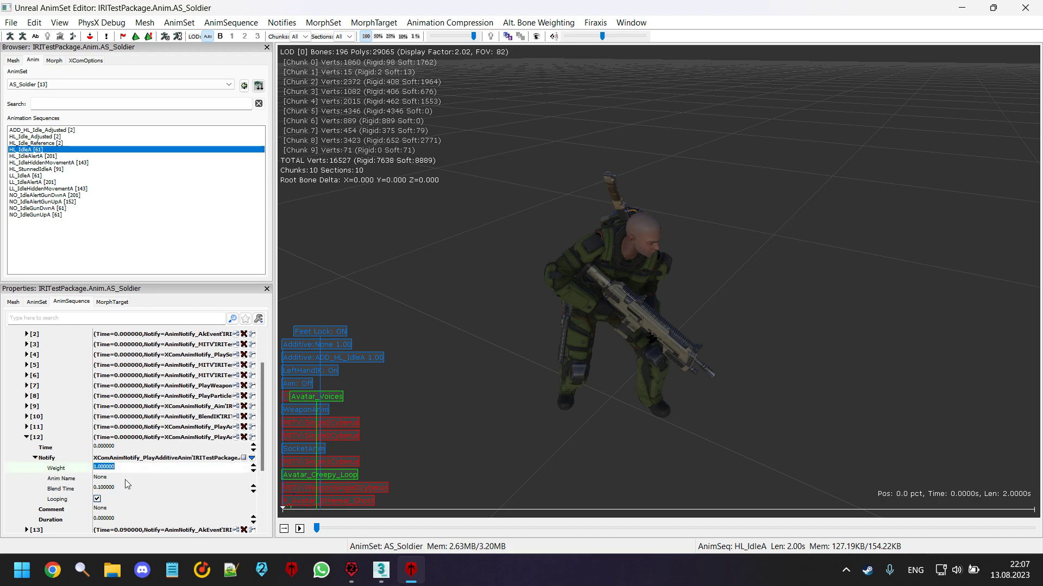
click(125, 480)
text(ADD_HL_Idle_Adjusted)
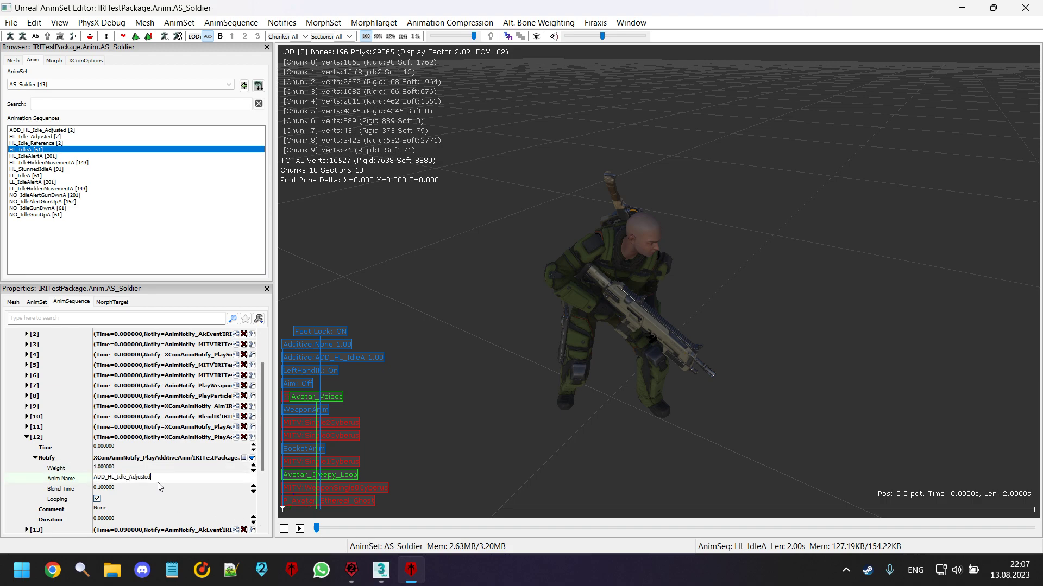
key(Return)
click(125, 490)
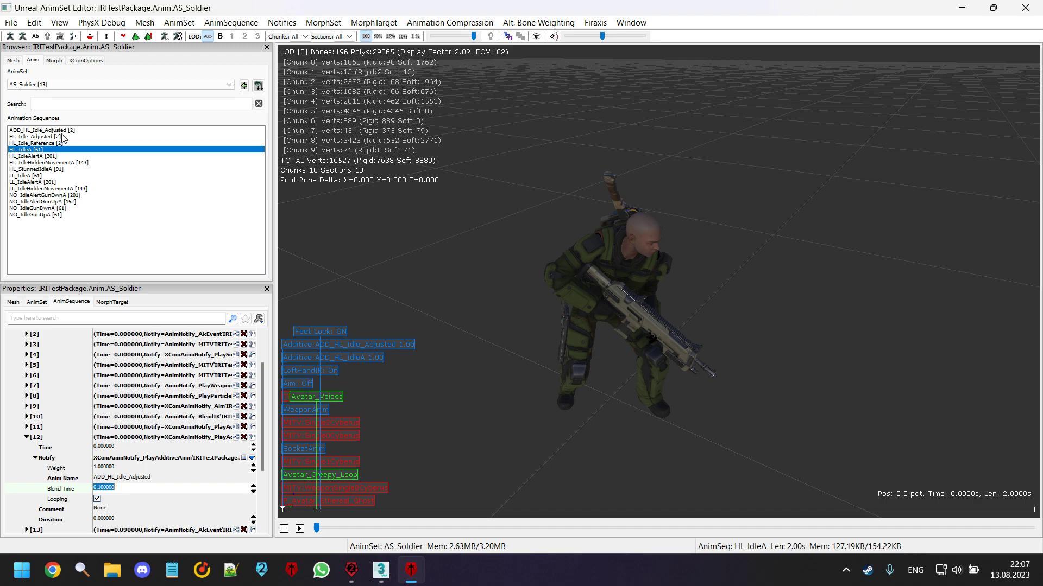
Add an XComAnimNotify_PlayAdditiveAnim notify to HL_Idle_Adjusted with the Anim Name ADD_HL_Idle_Adjusted.
click(80, 137)
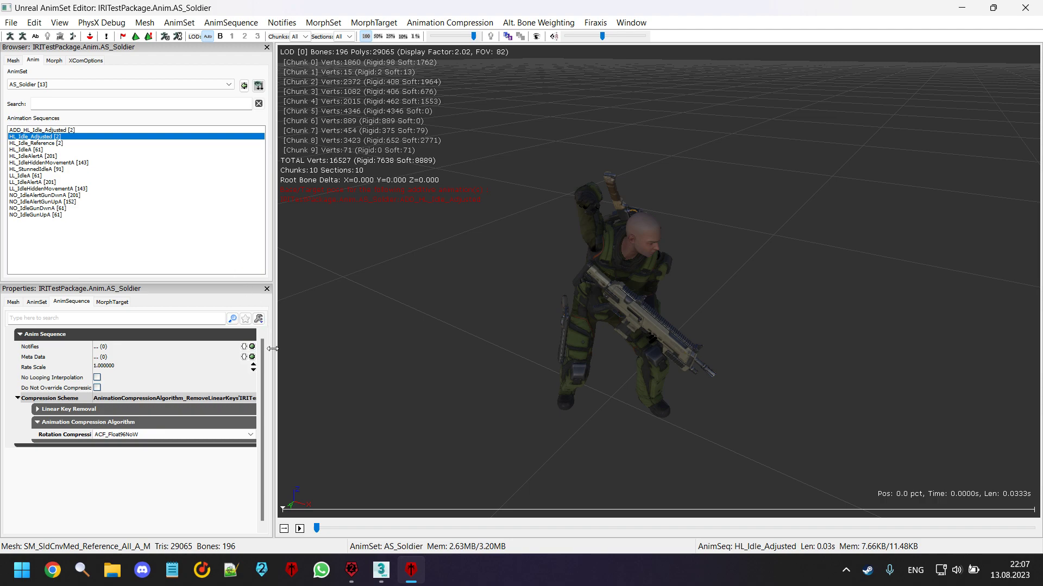
click(252, 346)
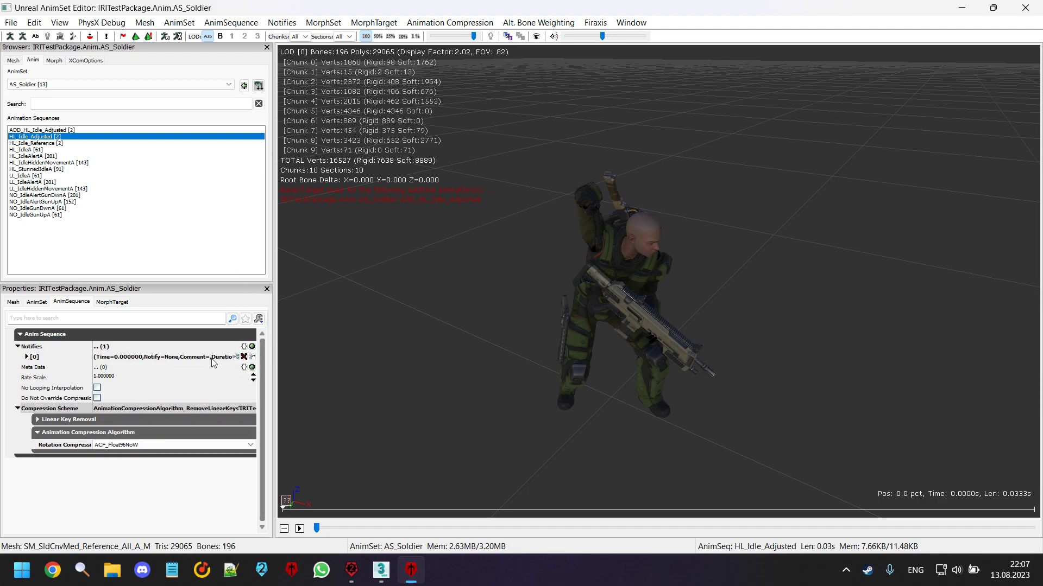
click(26, 357)
click(251, 377)
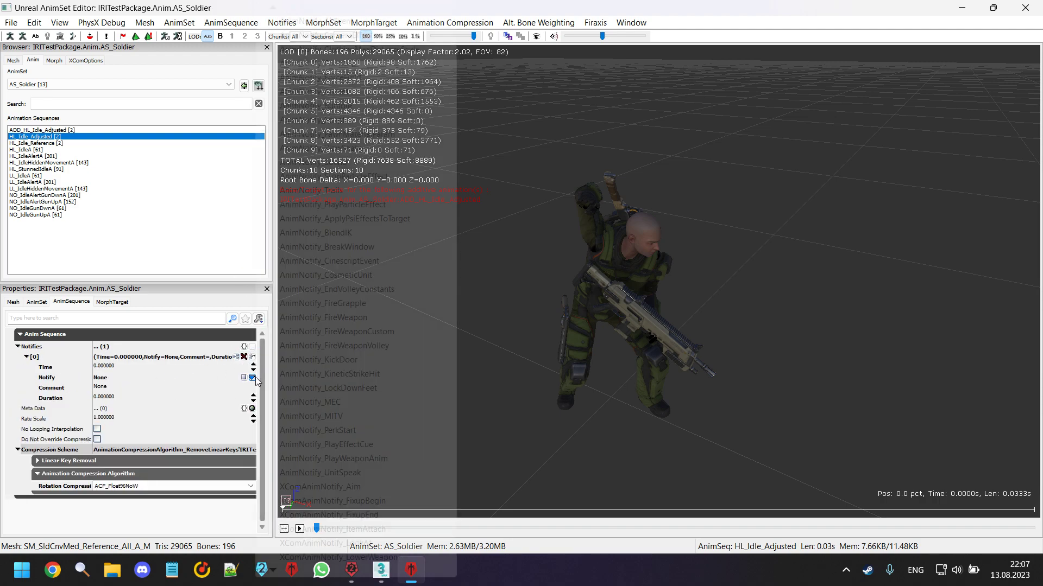
mouse_move(273, 569)
click(345, 543)
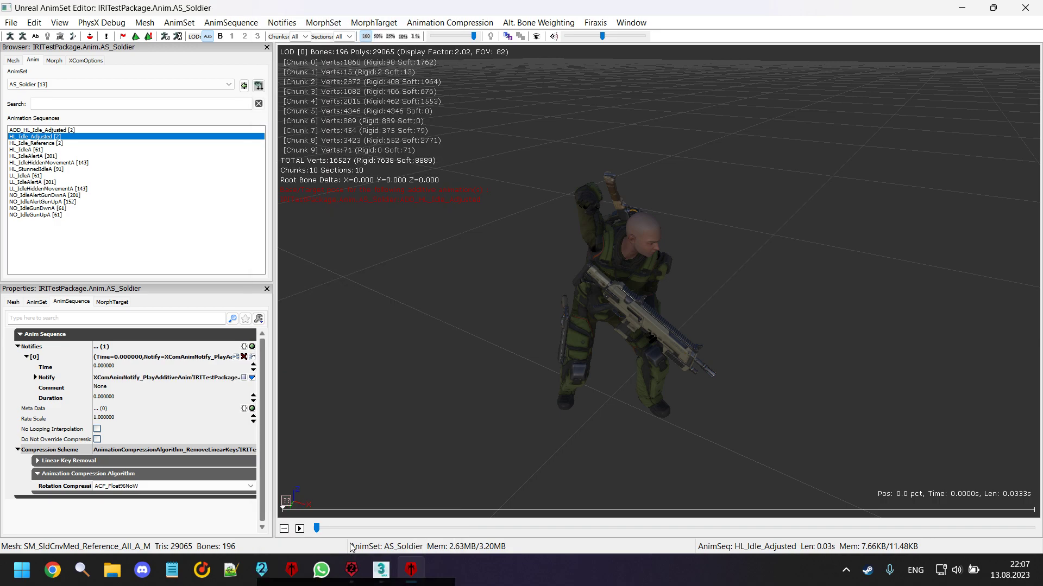
click(127, 397)
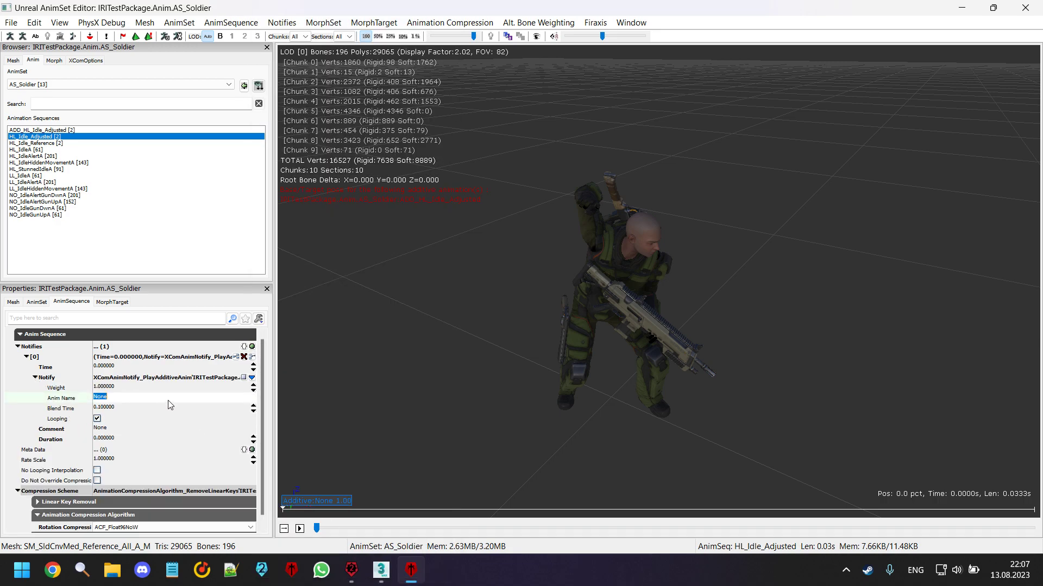
text(ADD_HL_Idle_Adjusted)
key(Return)
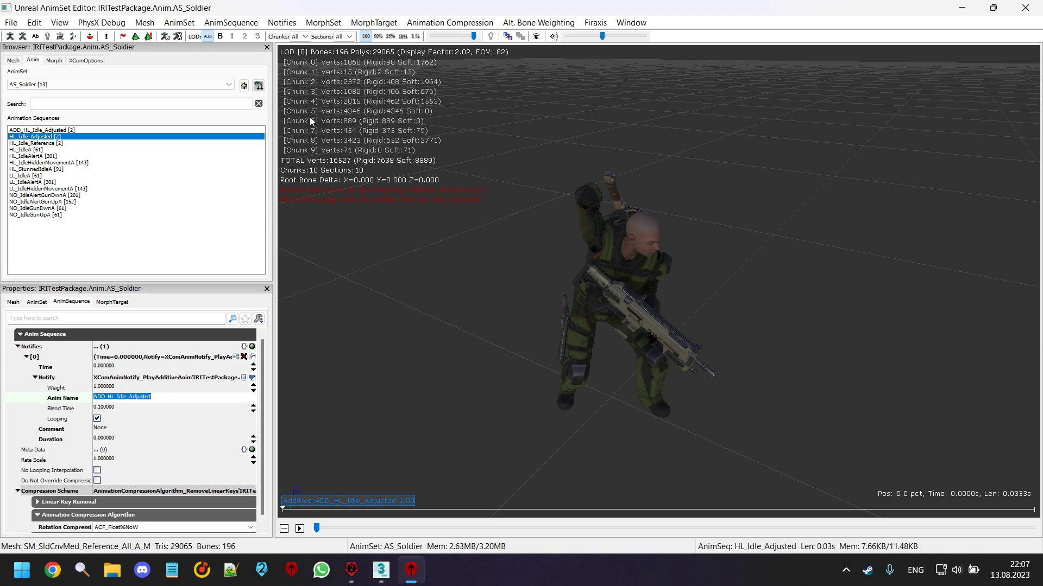
Examine the settings of the first ADD_HL_IdleA additive notify in HL_IdleAlertA.
click(53, 143)
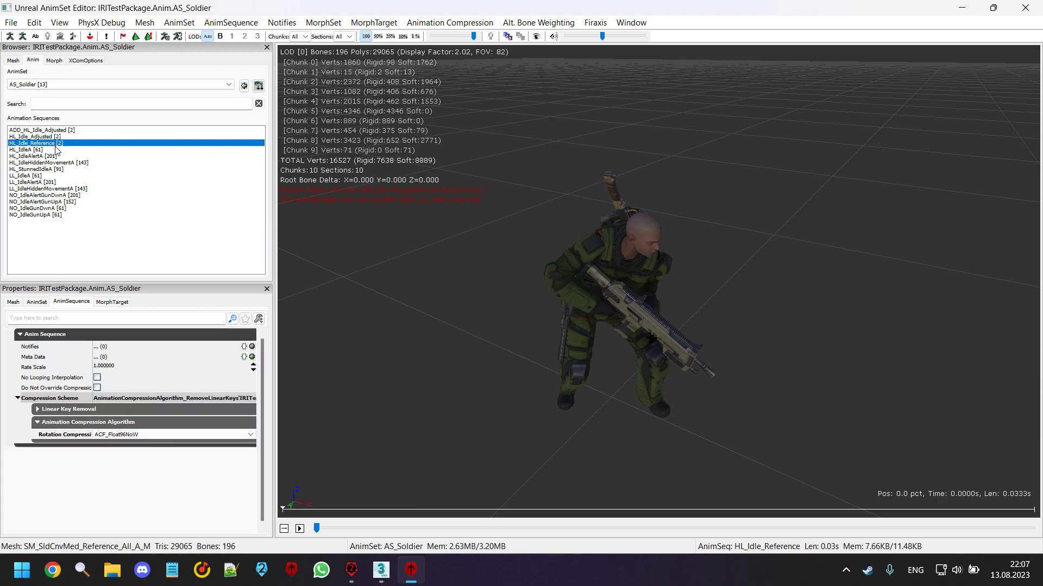
click(56, 150)
click(57, 155)
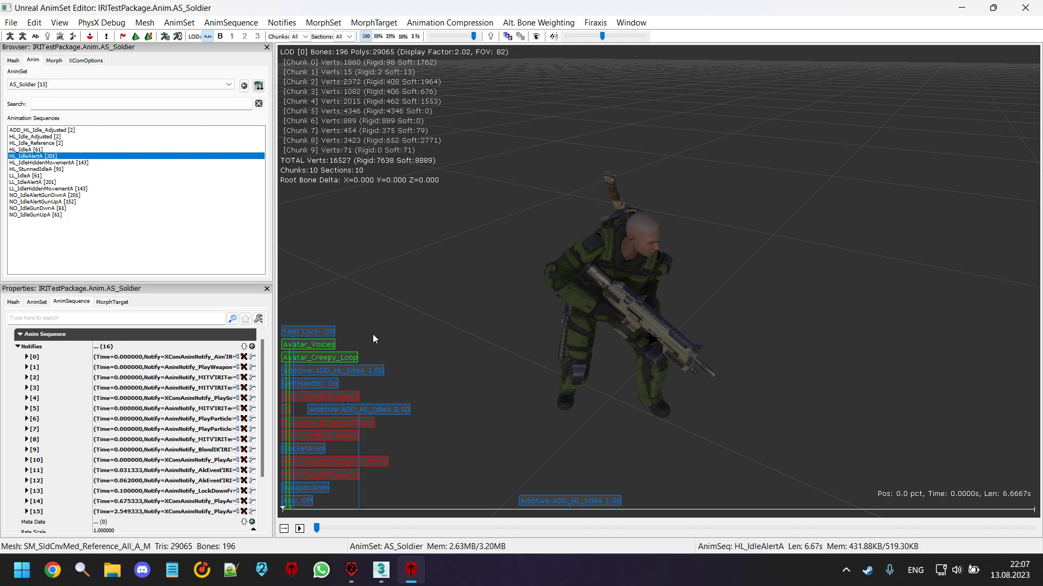
click(378, 371)
click(25, 483)
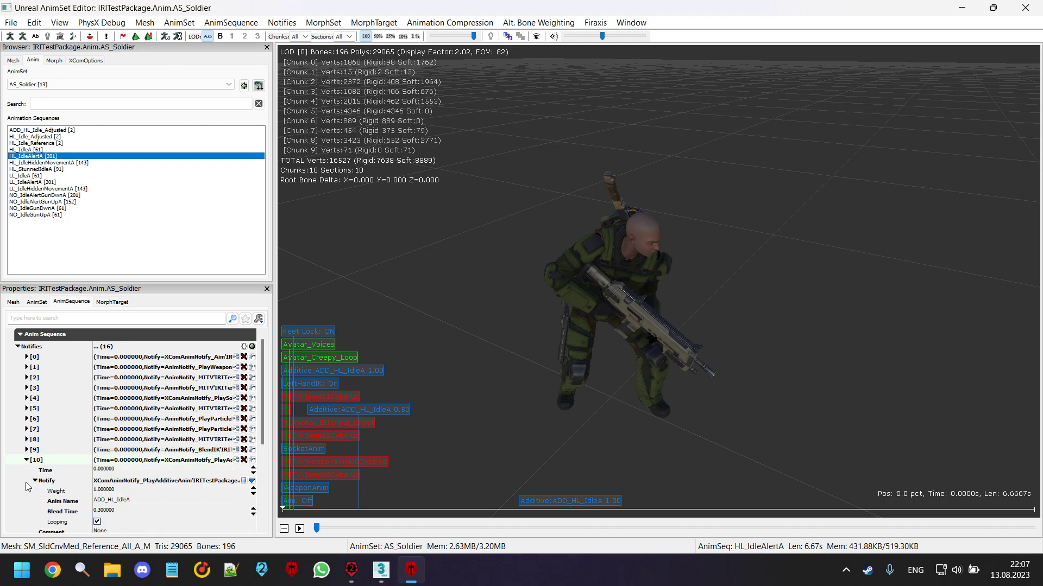
scroll(31, 477, down, 1)
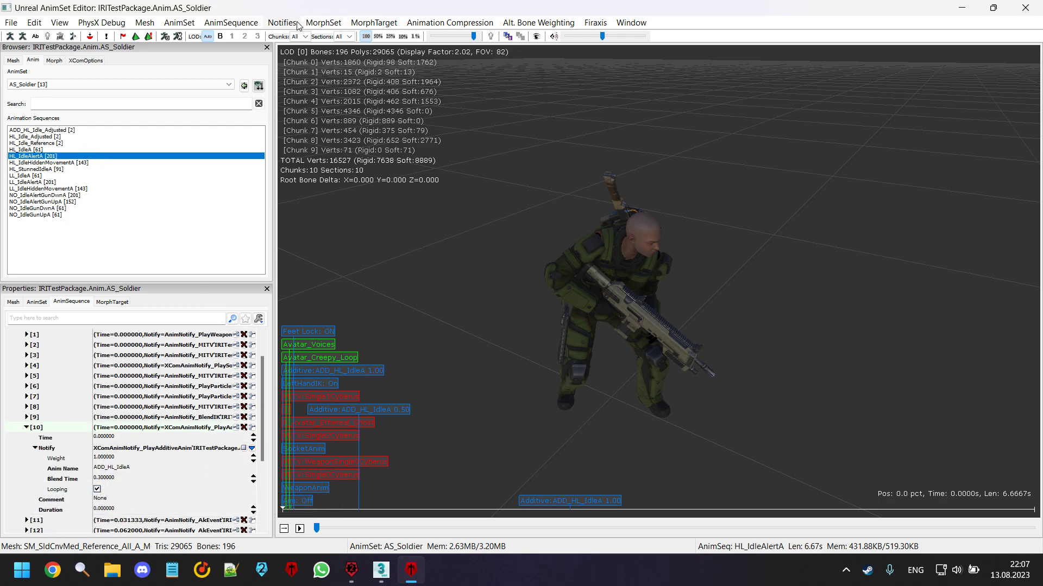
Copy HL_Idle_Adjusted's notify to the destination sequence HL_IdleAlertA without deleting the notifies already there.
click(232, 22)
click(242, 37)
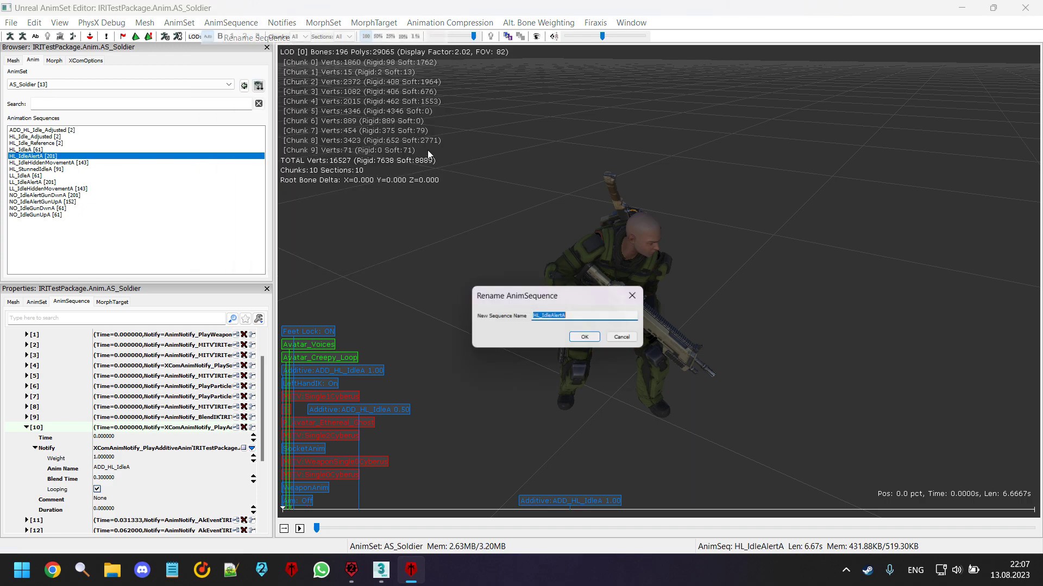
click(626, 340)
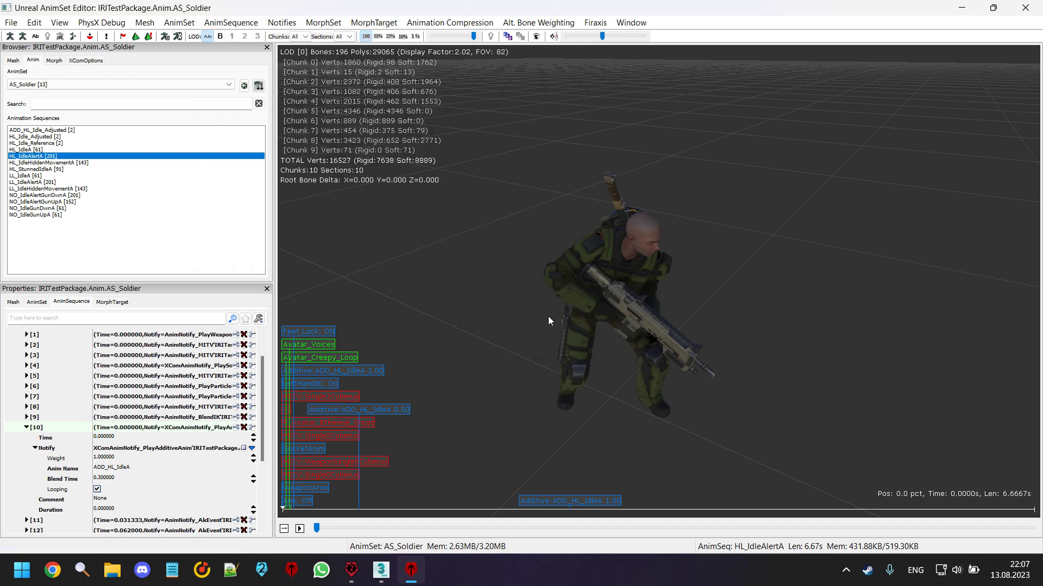
click(252, 24)
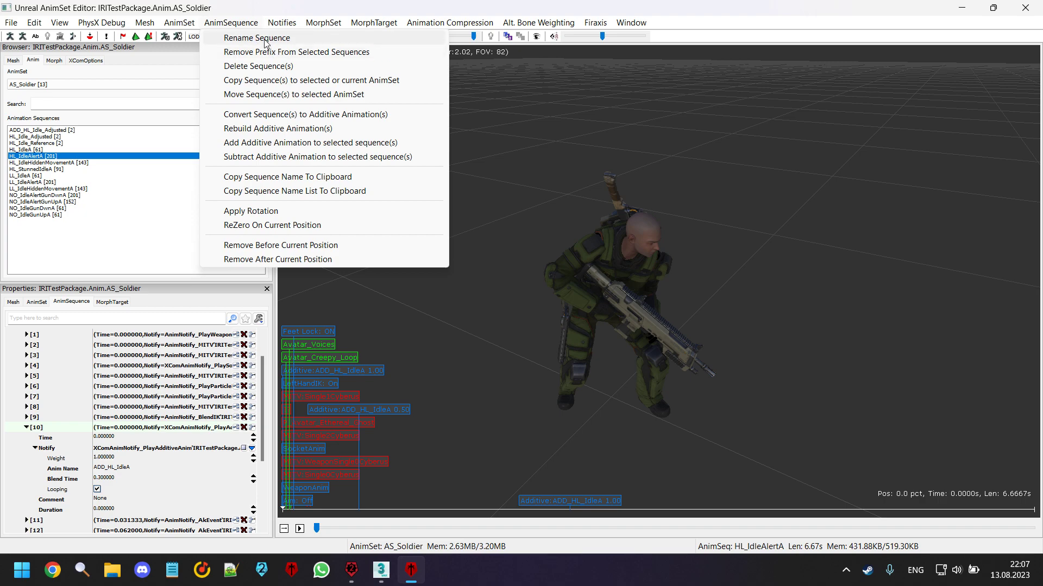
click(256, 38)
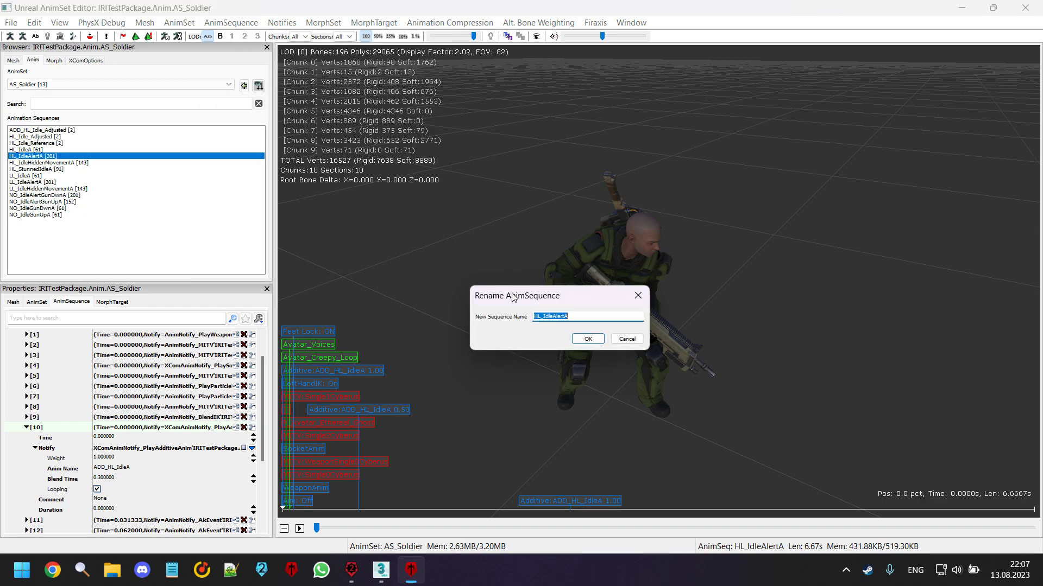
click(626, 338)
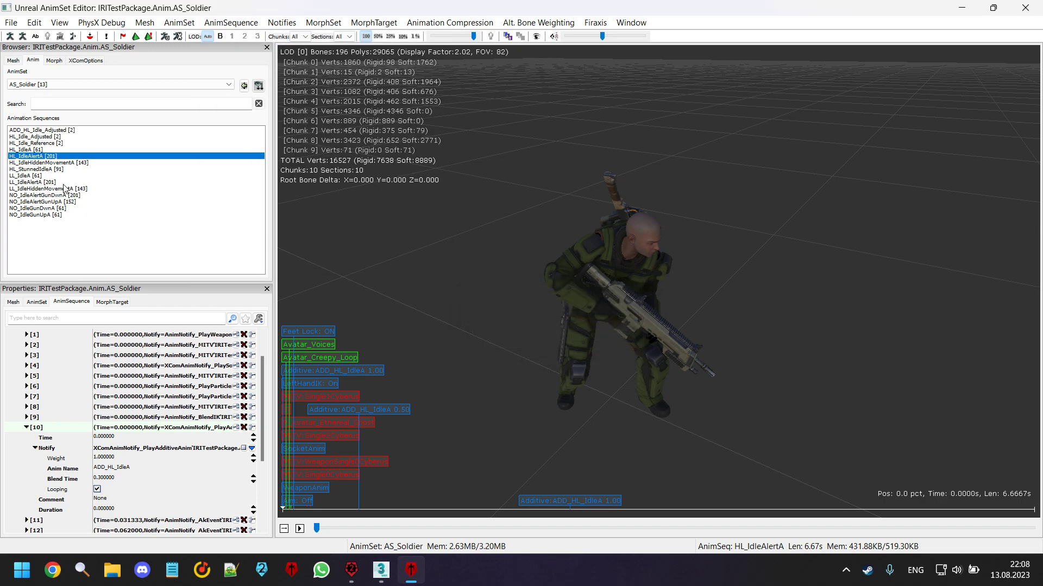
click(56, 137)
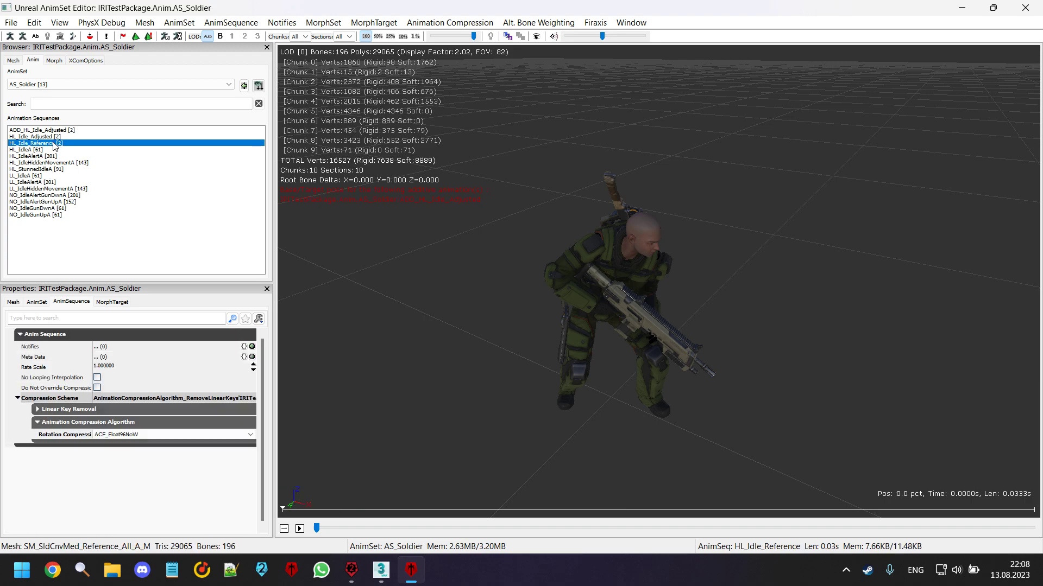
click(282, 22)
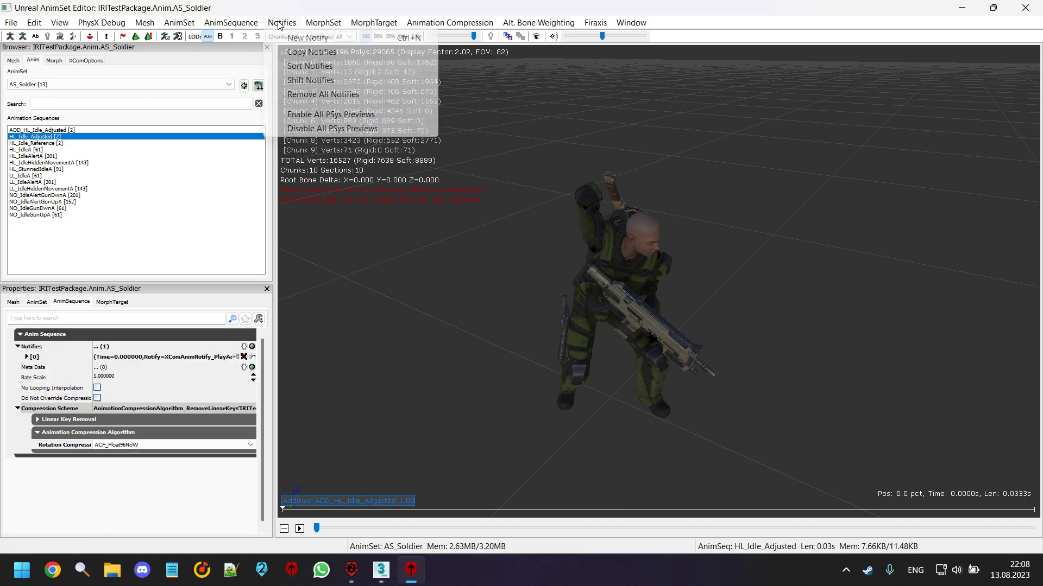
click(310, 49)
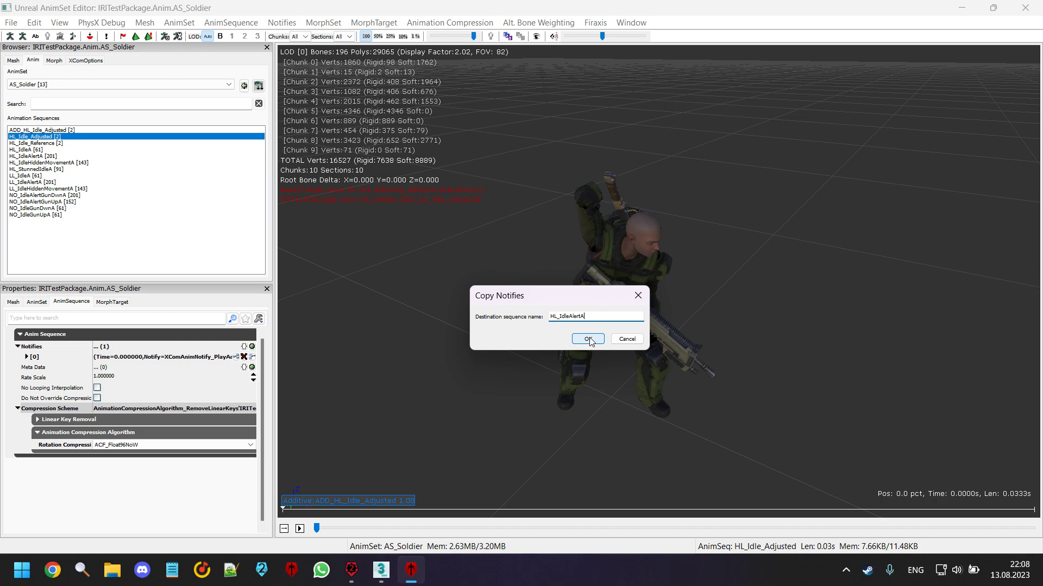
click(588, 339)
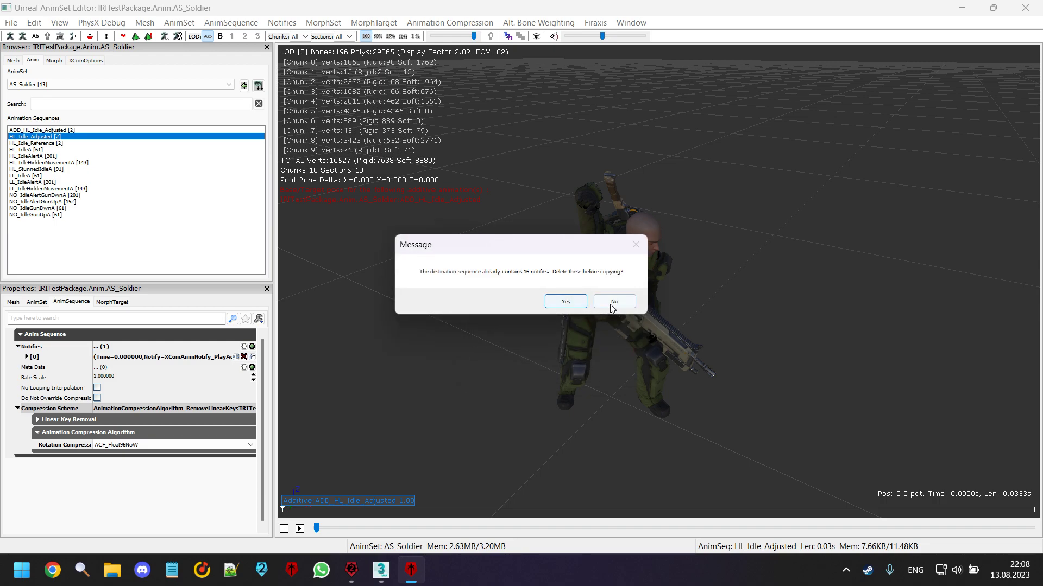
click(612, 304)
Copy the notify from HL_Idle_Adjusted to HL_IdleHiddenMovementA, keeping that sequence's existing notifies.
click(46, 169)
click(47, 162)
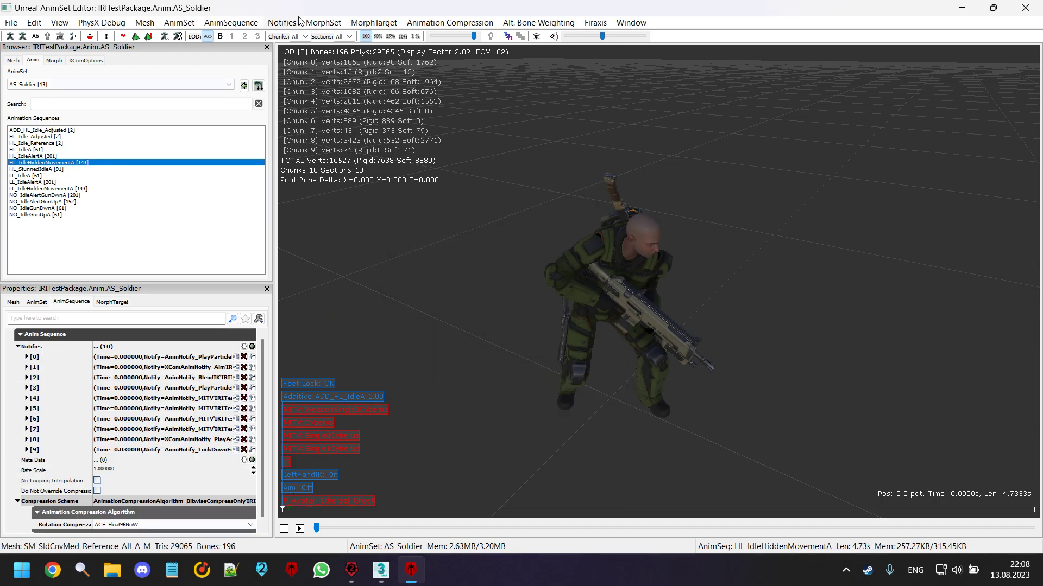
click(287, 24)
click(256, 37)
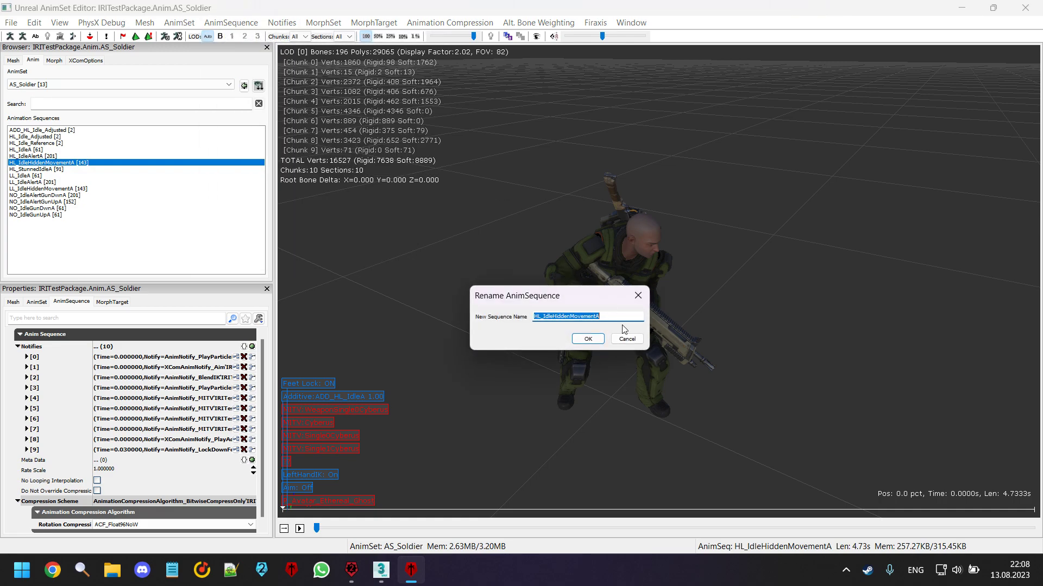
key(Escape)
click(54, 137)
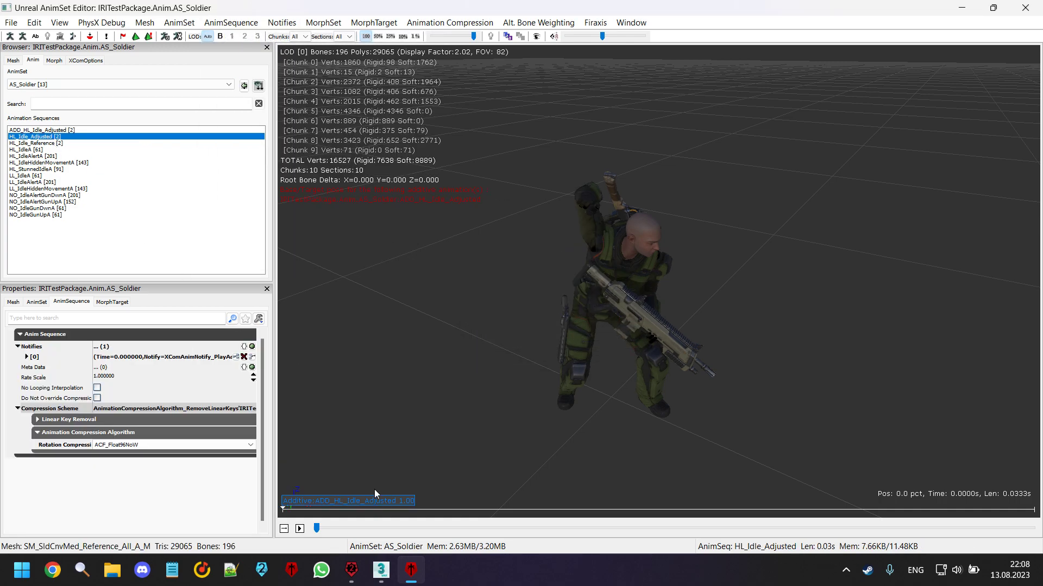
click(281, 23)
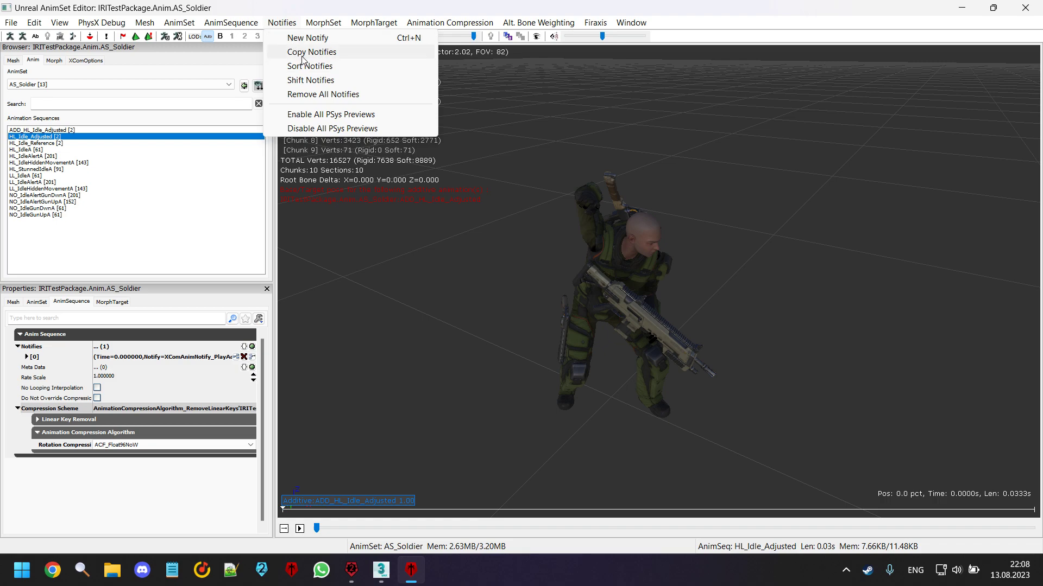
click(320, 51)
key(ctrl+v)
click(587, 339)
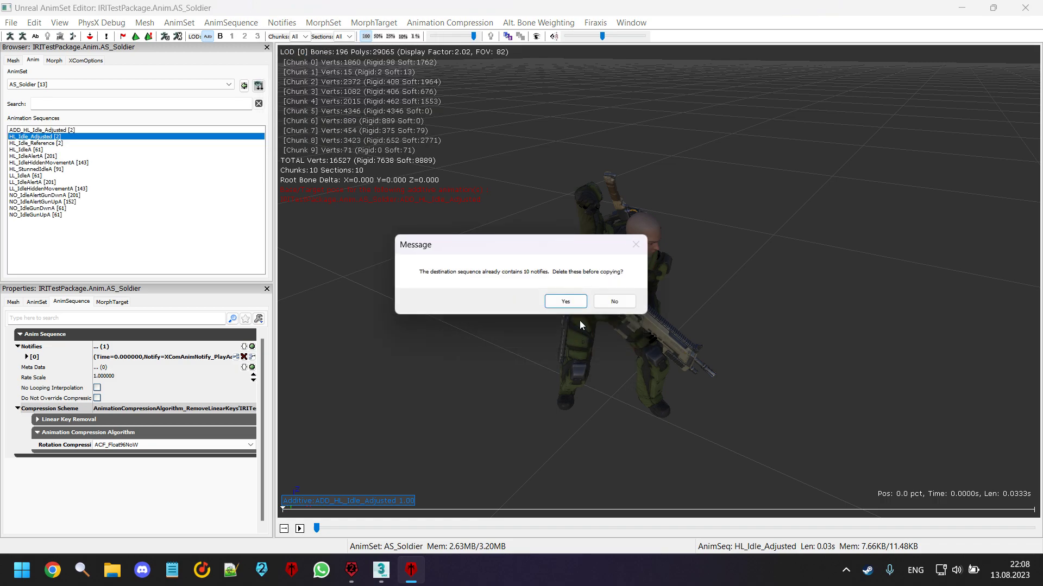
click(623, 305)
Copy the notify from HL_Idle_Adjusted to HL_StunnedIdleA, keeping that sequence's existing notifies.
click(195, 169)
click(243, 25)
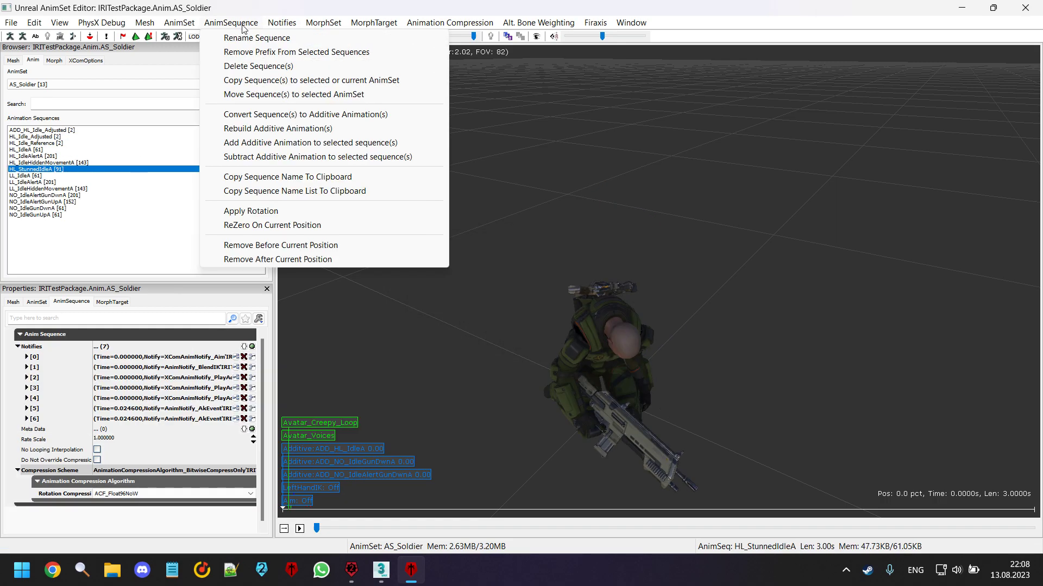
click(248, 38)
click(622, 338)
click(59, 138)
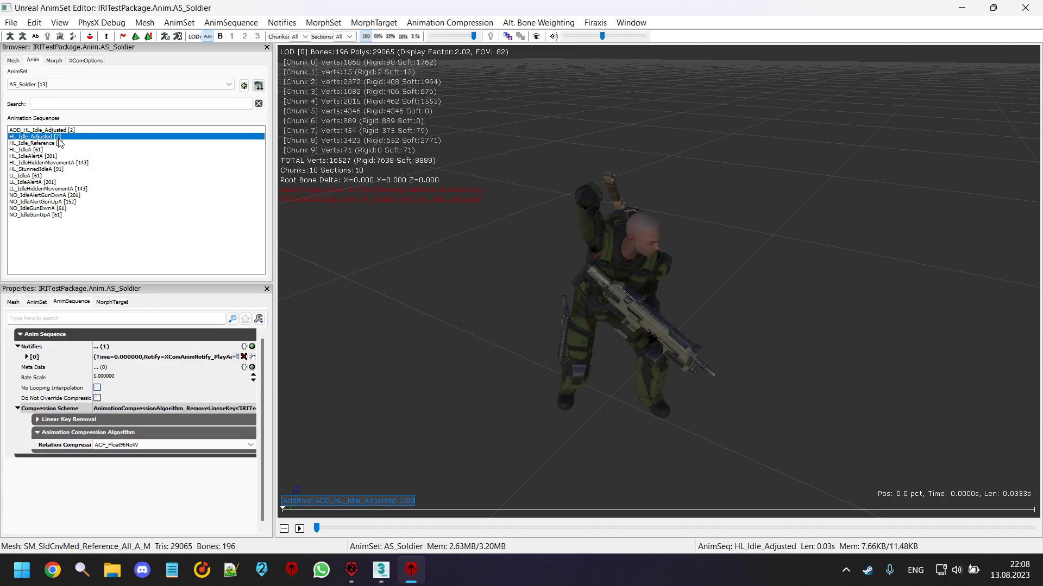
click(282, 23)
click(296, 52)
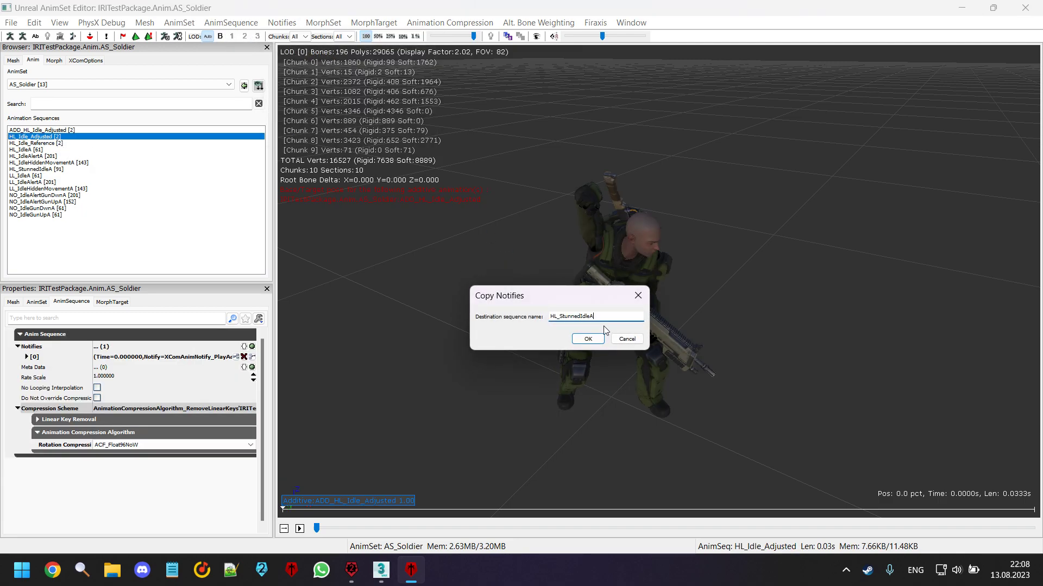
click(588, 340)
click(608, 301)
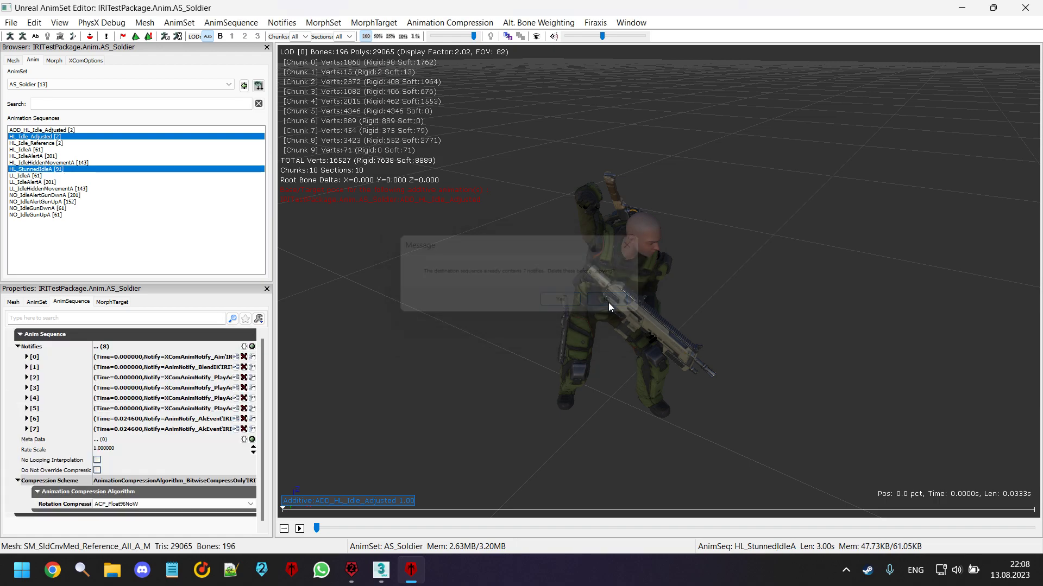
Compare the additive notifies on the timelines of HL_Idle_Adjusted and HL_StunnedIdleA.
click(58, 130)
click(58, 136)
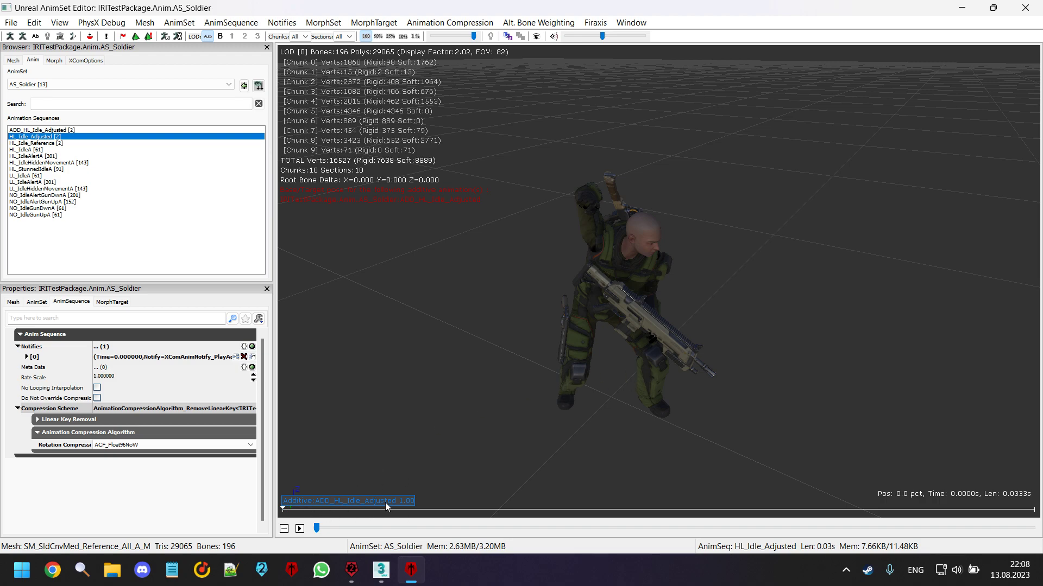
click(64, 170)
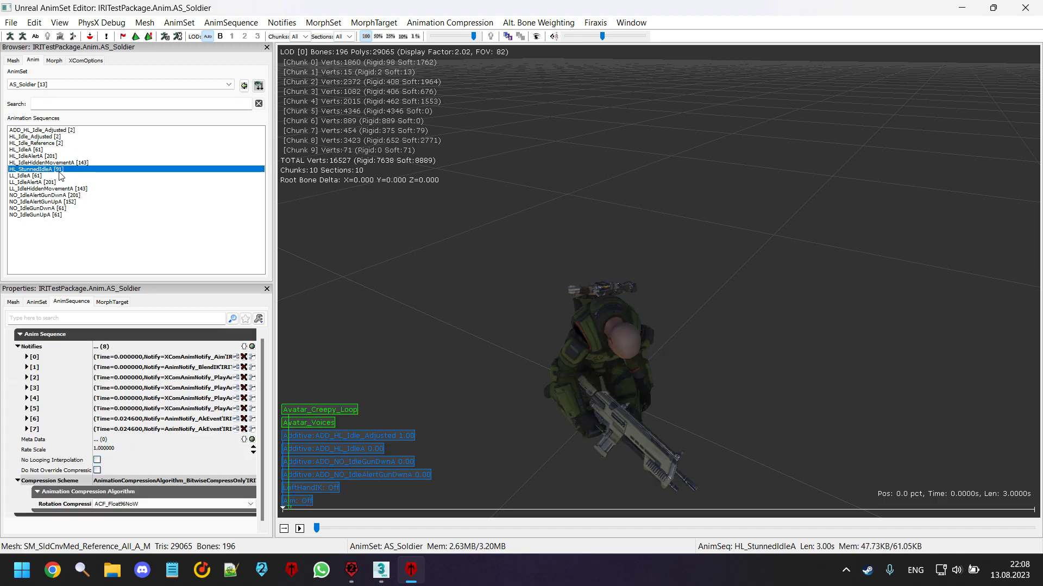
Copy the notify from HL_Idle_Adjusted to LL_IdleA, keeping that sequence's existing notifies.
click(61, 176)
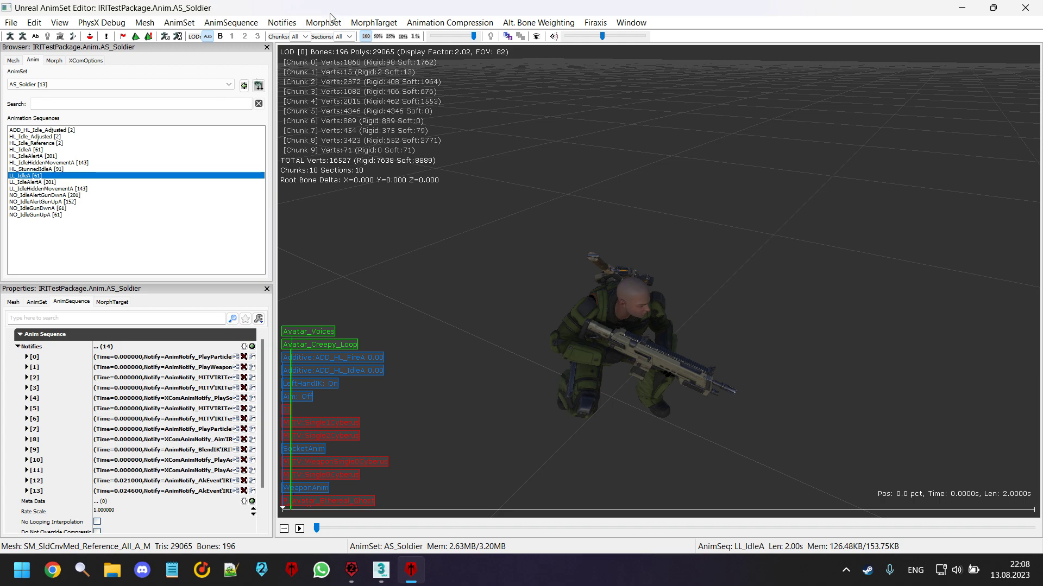
click(231, 22)
click(239, 37)
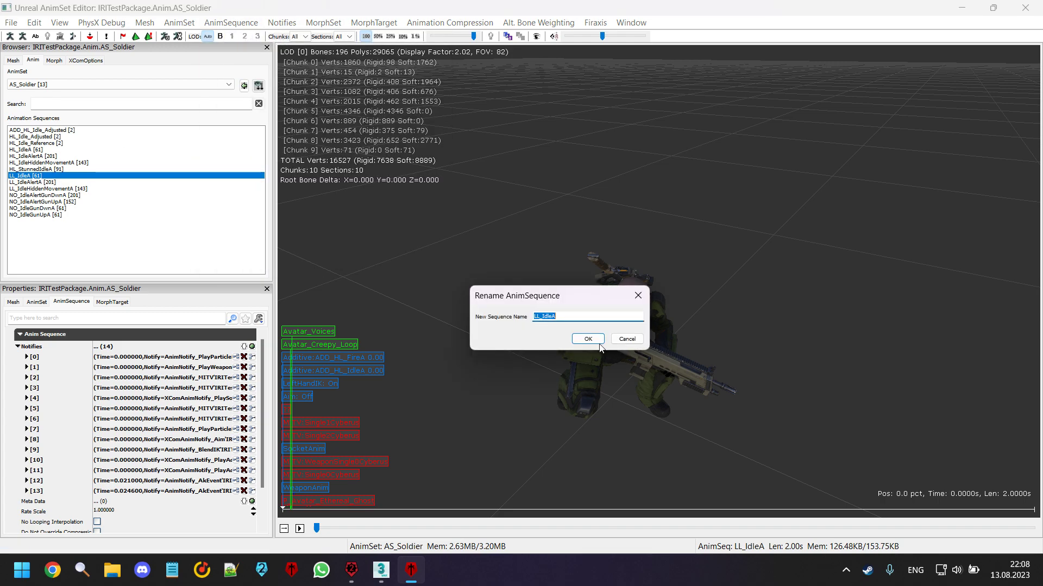
click(630, 337)
click(59, 142)
click(61, 137)
click(270, 26)
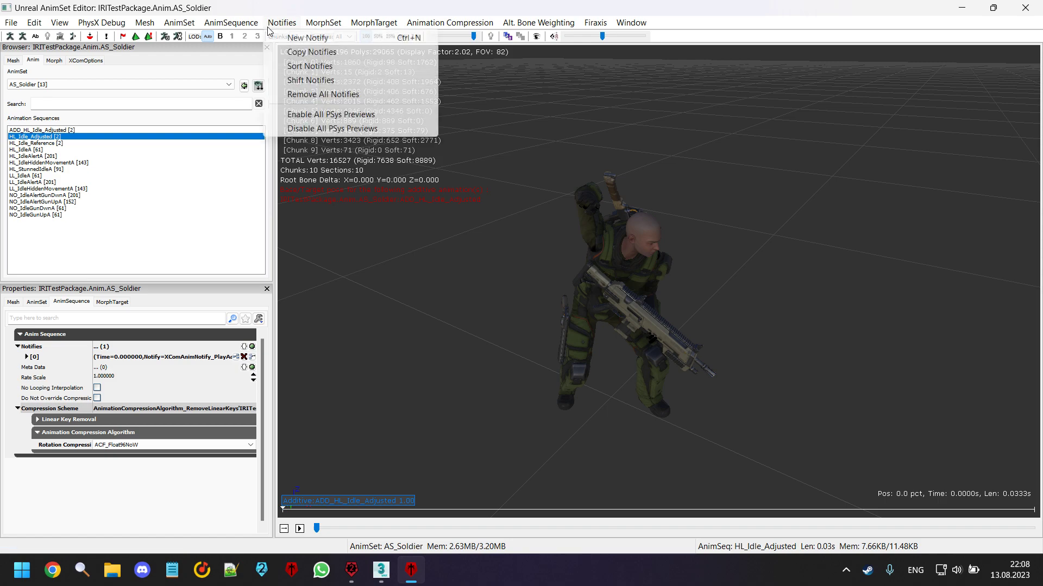
click(311, 52)
click(589, 339)
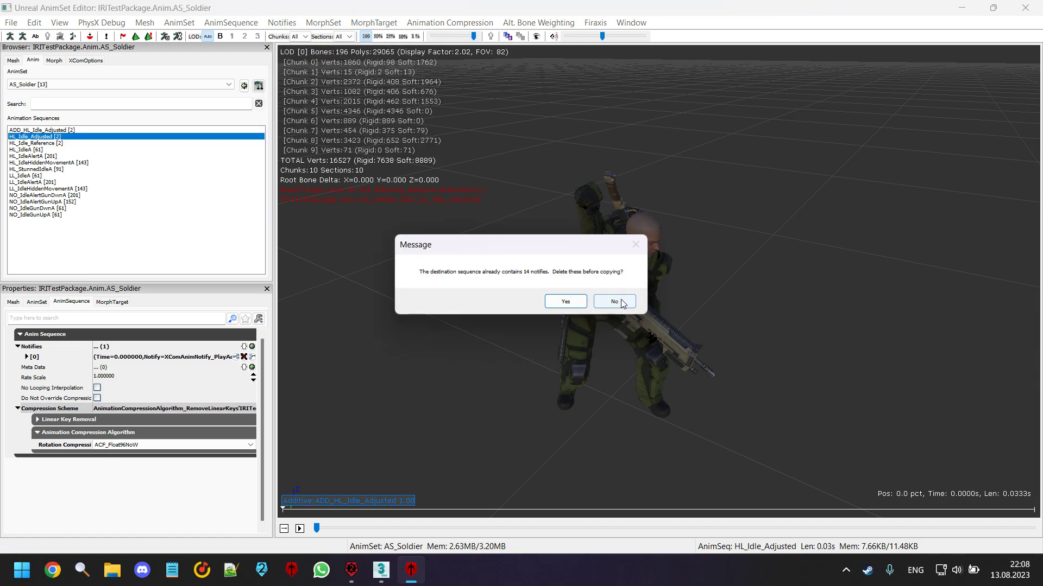
click(614, 302)
Copy the notify from HL_Idle_Adjusted to LL_IdleAlertA, keeping that sequence's existing notifies.
click(31, 182)
click(268, 25)
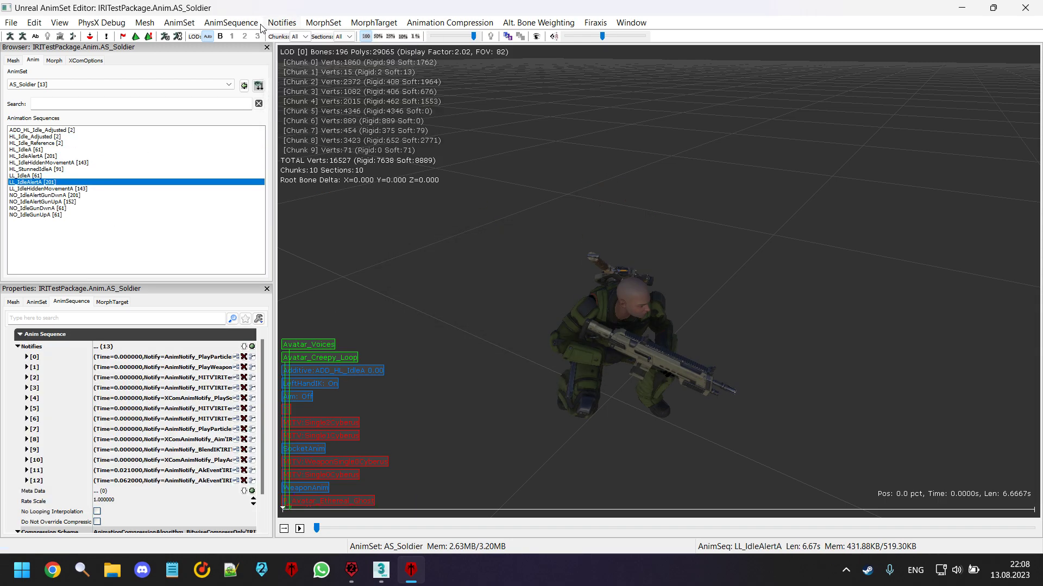
click(238, 37)
click(634, 337)
click(66, 141)
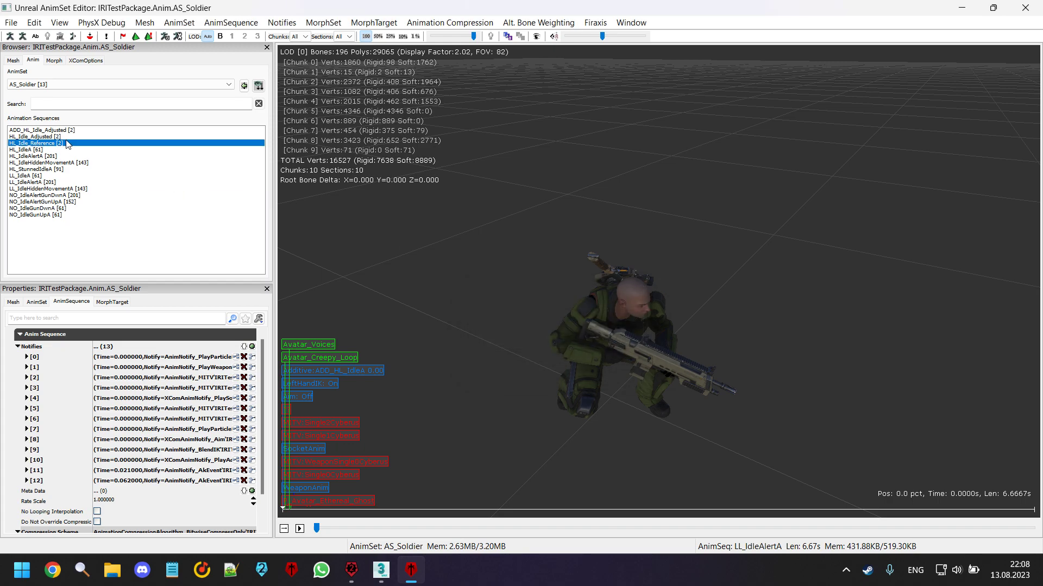
click(33, 136)
click(282, 23)
click(311, 51)
key(ctrl+v)
click(589, 338)
click(614, 302)
Copy the notify from HL_Idle_Adjusted to LL_IdleHiddenMovementA, keeping that sequence's existing notifies.
click(42, 190)
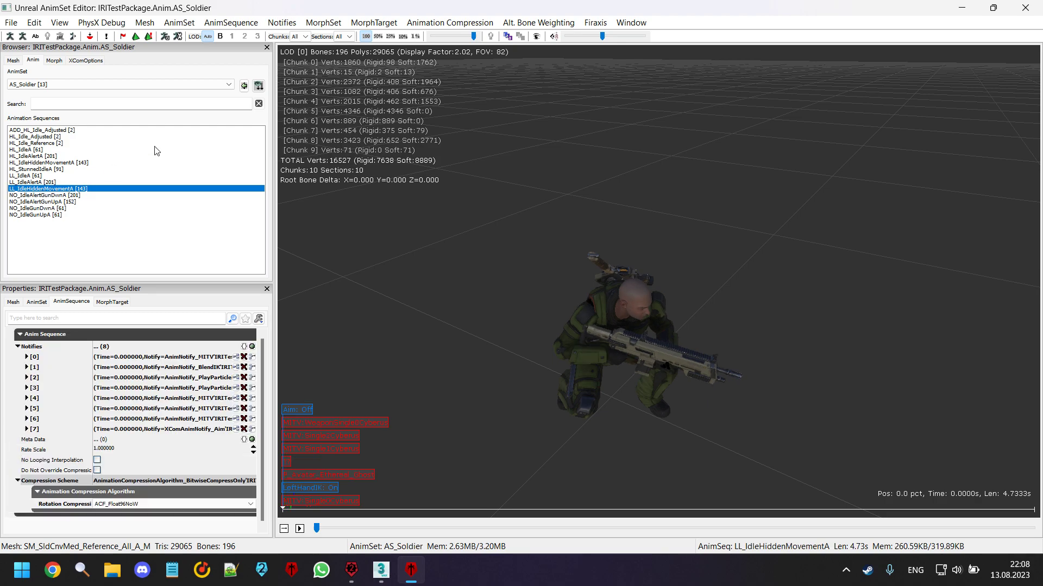
click(282, 23)
click(239, 38)
click(627, 339)
click(33, 136)
click(281, 22)
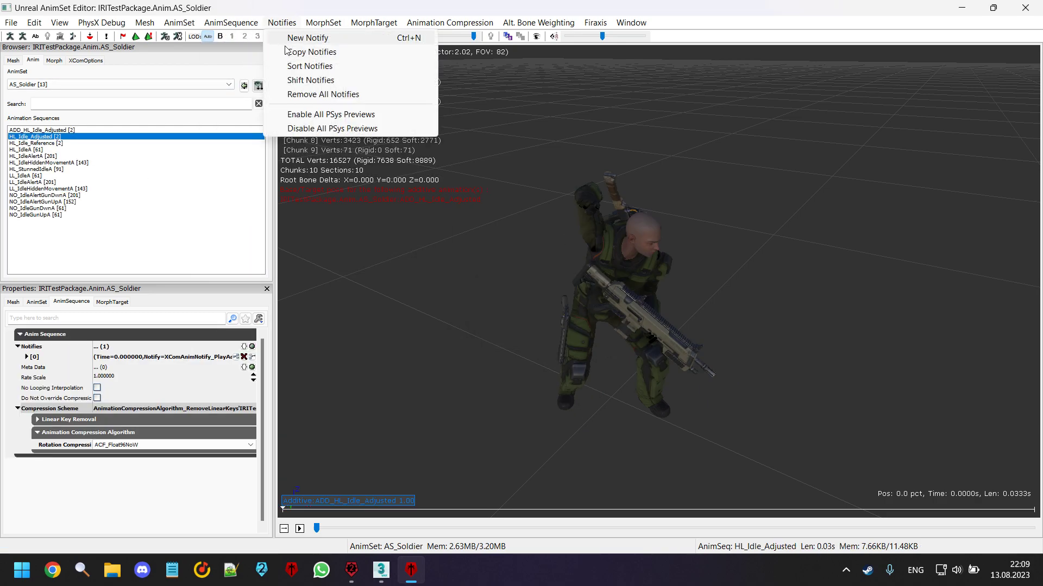
click(306, 52)
key(ctrl+v)
click(587, 339)
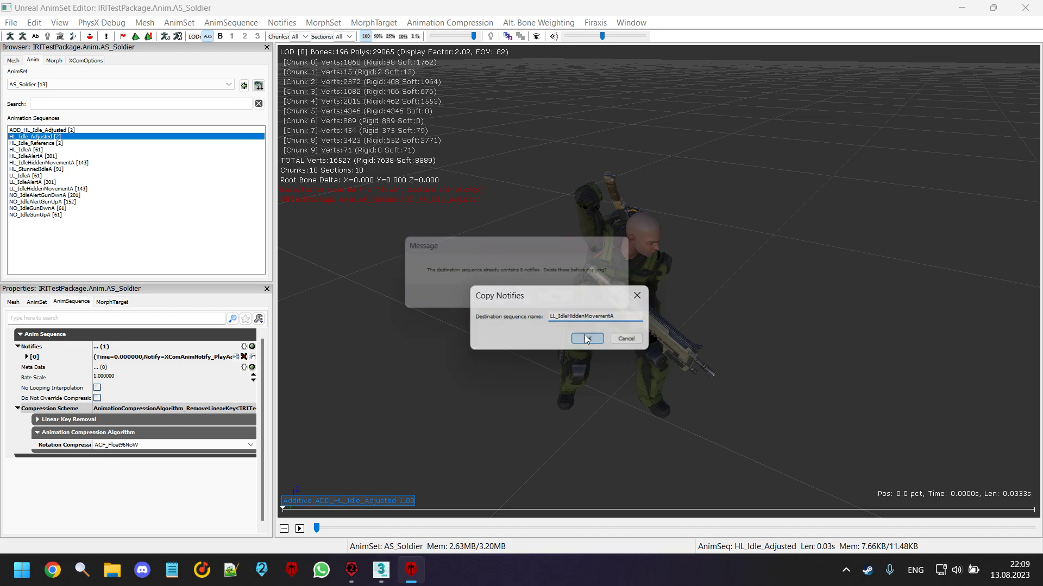
click(611, 302)
Copy the notify from HL_Idle_Adjusted to NO_IdleAlertGunDwnA, keeping that sequence's existing notifies.
click(68, 196)
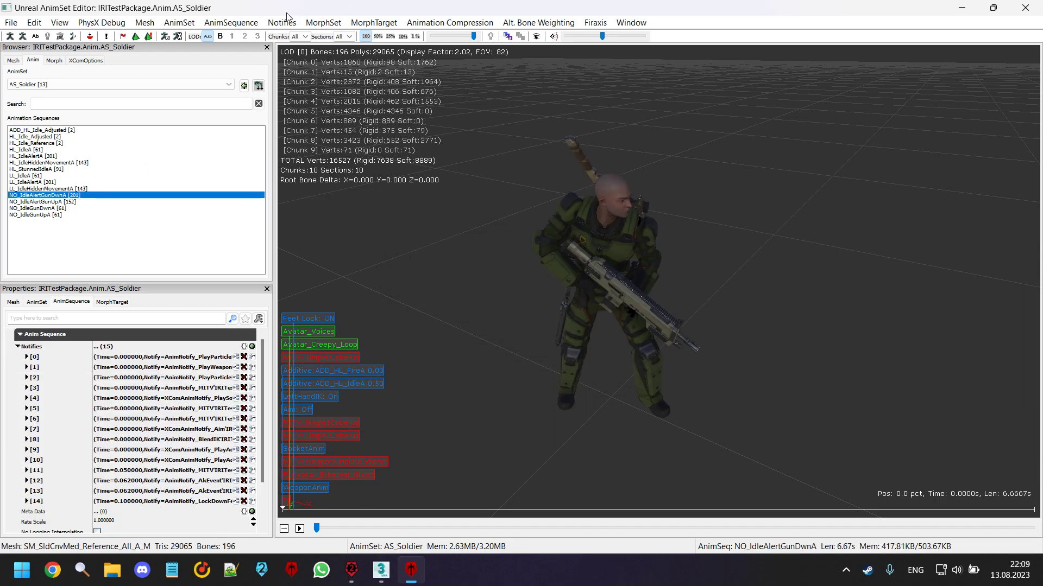
click(231, 23)
click(247, 38)
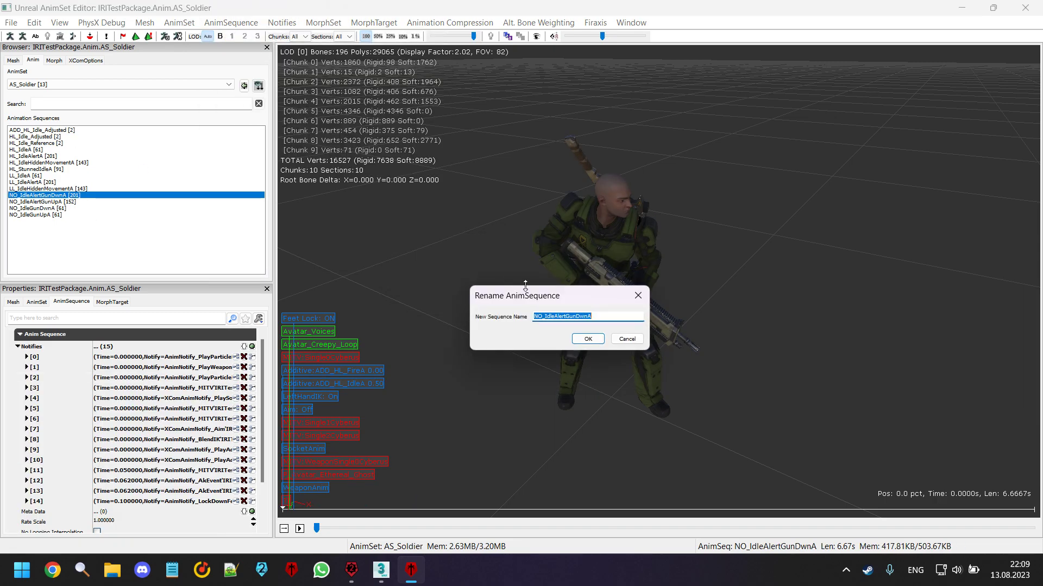
click(627, 339)
click(32, 137)
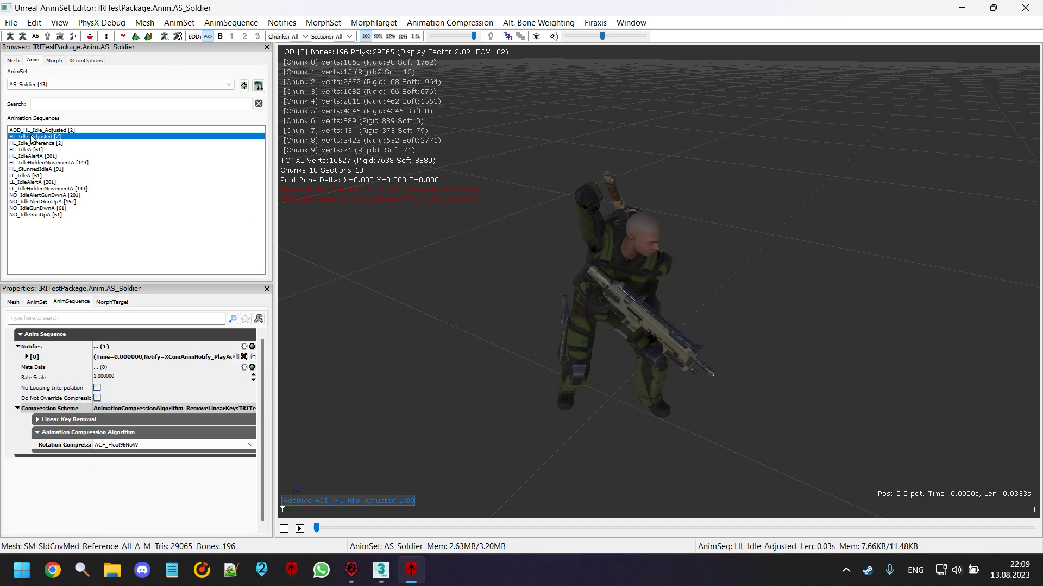
click(282, 22)
click(317, 51)
click(599, 338)
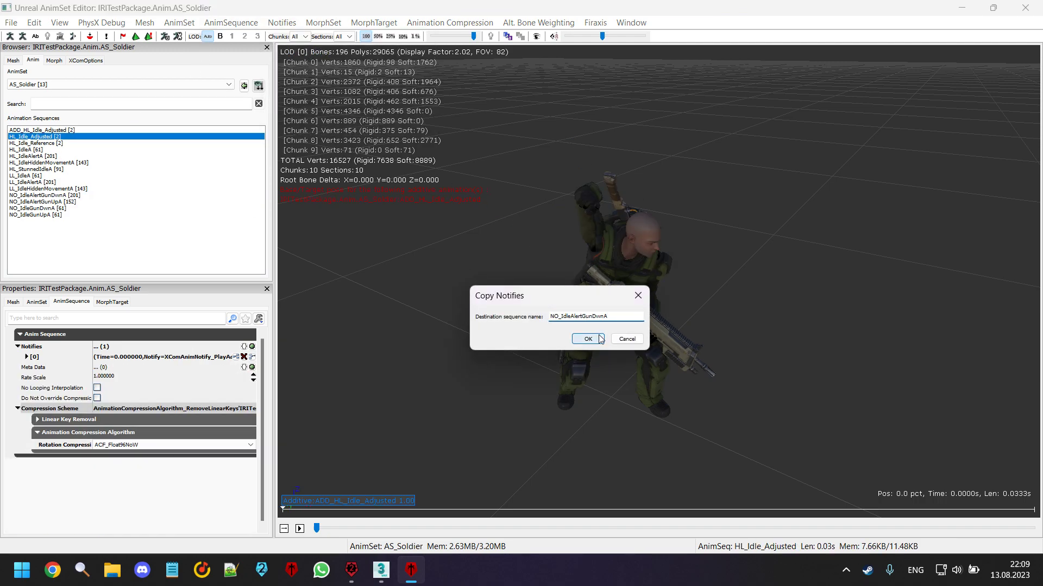
click(615, 303)
Copy the notify from HL_Idle_Adjusted to NO_IdleAlertGunUpA, keeping that sequence's existing notifies.
click(82, 197)
click(99, 201)
click(230, 22)
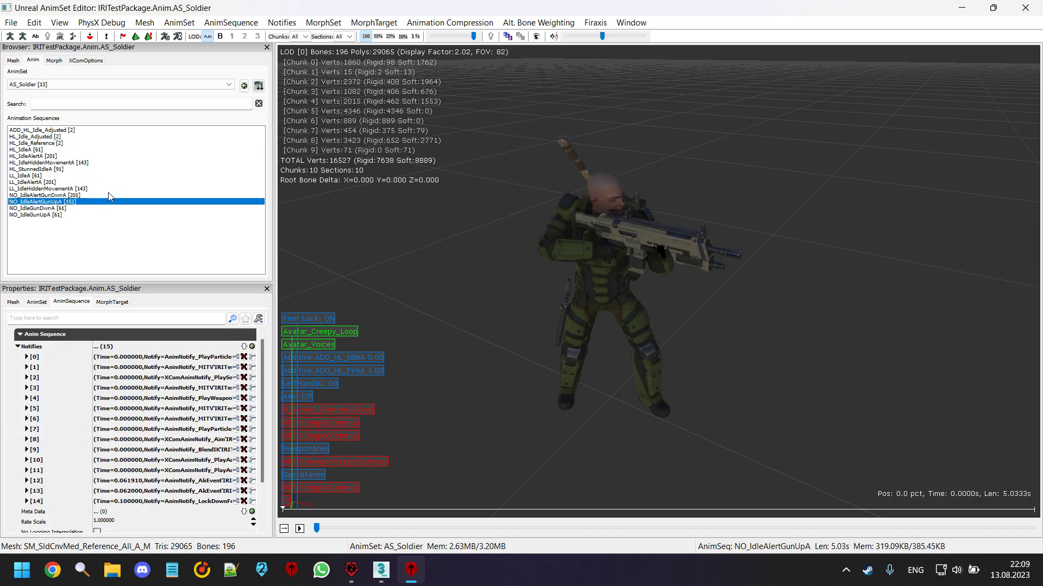
click(242, 38)
click(619, 343)
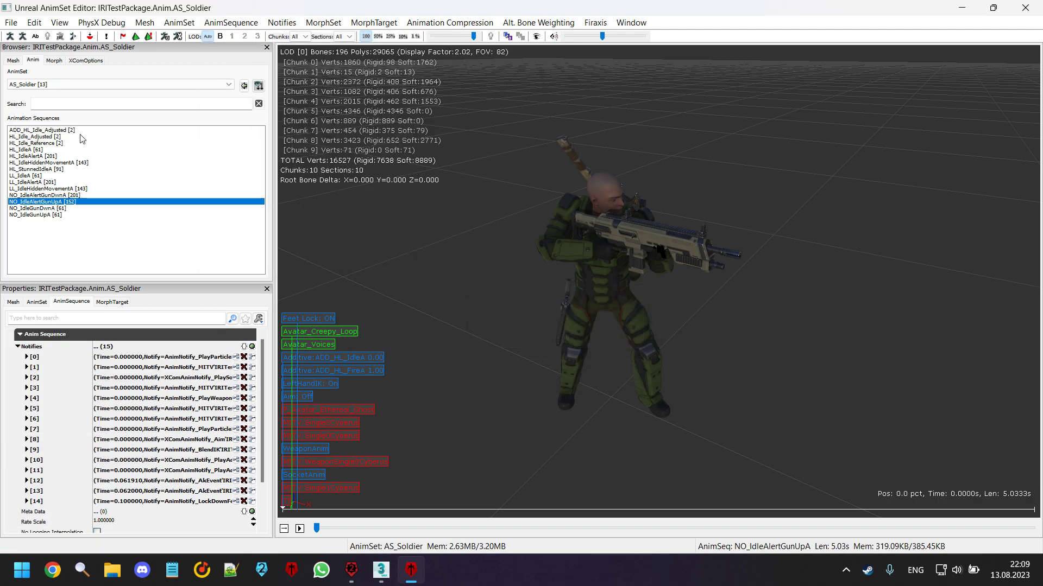
click(82, 137)
click(282, 22)
click(317, 51)
key(ctrl+v)
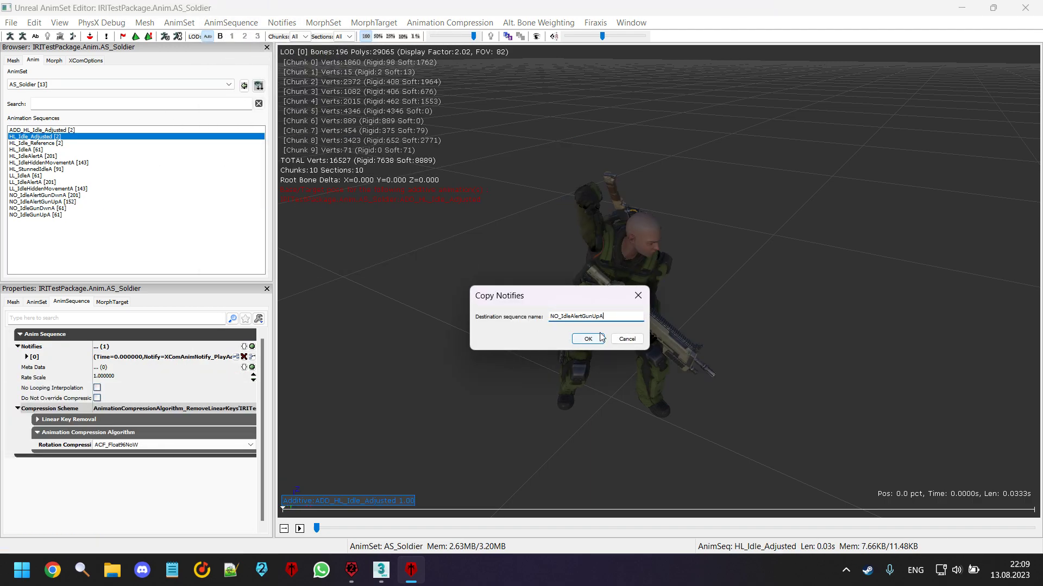
click(604, 340)
click(568, 300)
Copy the notify from HL_Idle_Adjusted to NO_IdleGunDwnA, keeping that sequence's existing notifies.
key(Down)
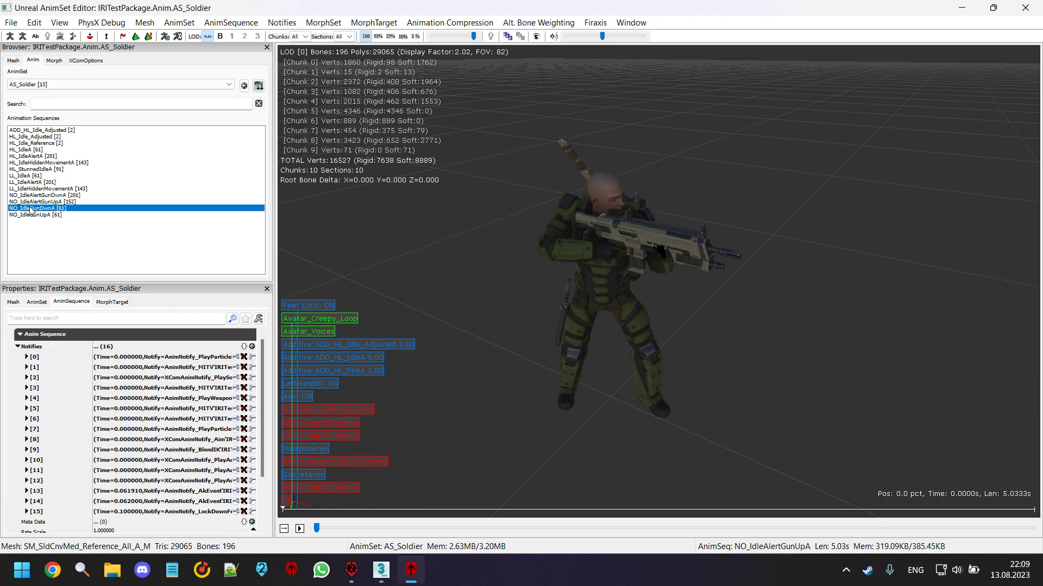
click(231, 22)
click(277, 35)
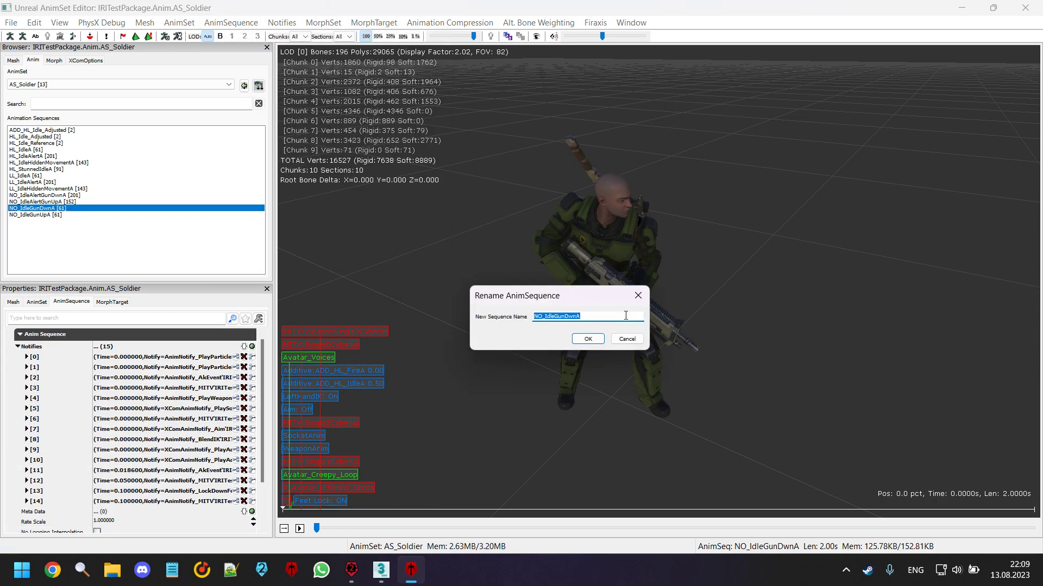
click(604, 316)
click(123, 148)
click(119, 142)
click(112, 137)
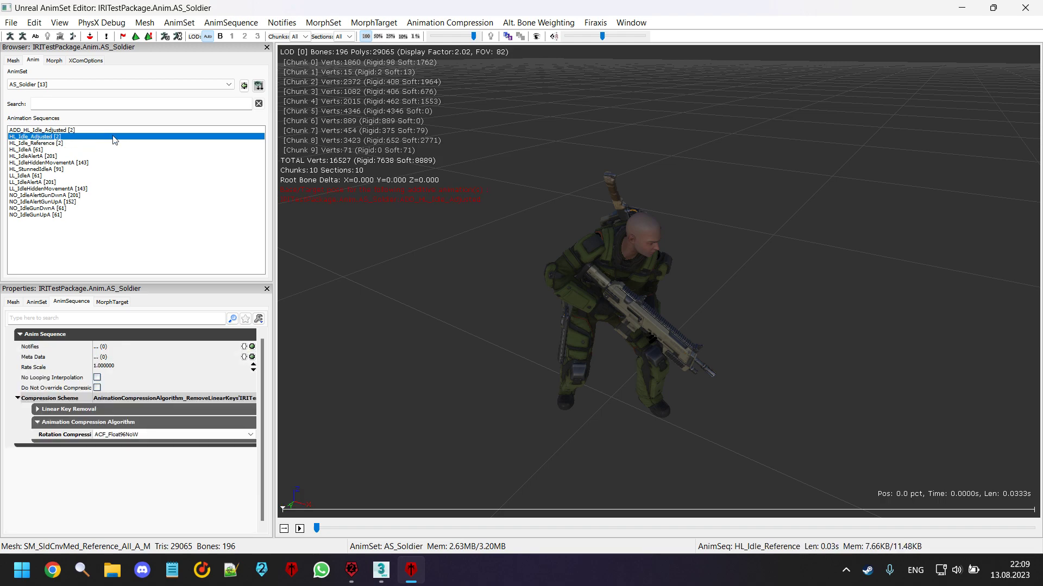
click(282, 22)
click(298, 49)
click(592, 341)
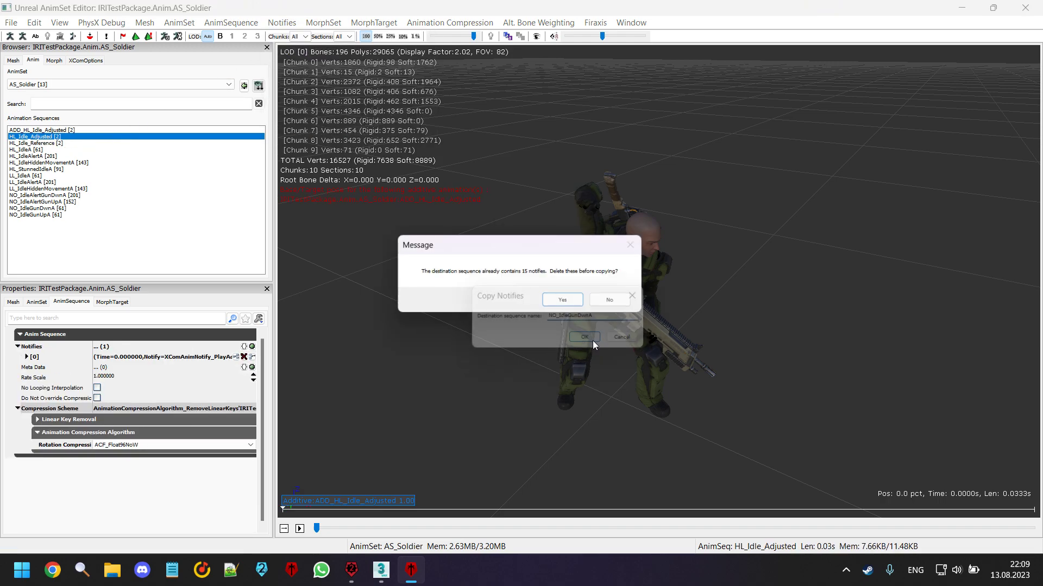
click(607, 307)
Copy the notify from HL_Idle_Adjusted to NO_IdleGunUpA, deleting that sequence's existing notifies before copying.
click(99, 216)
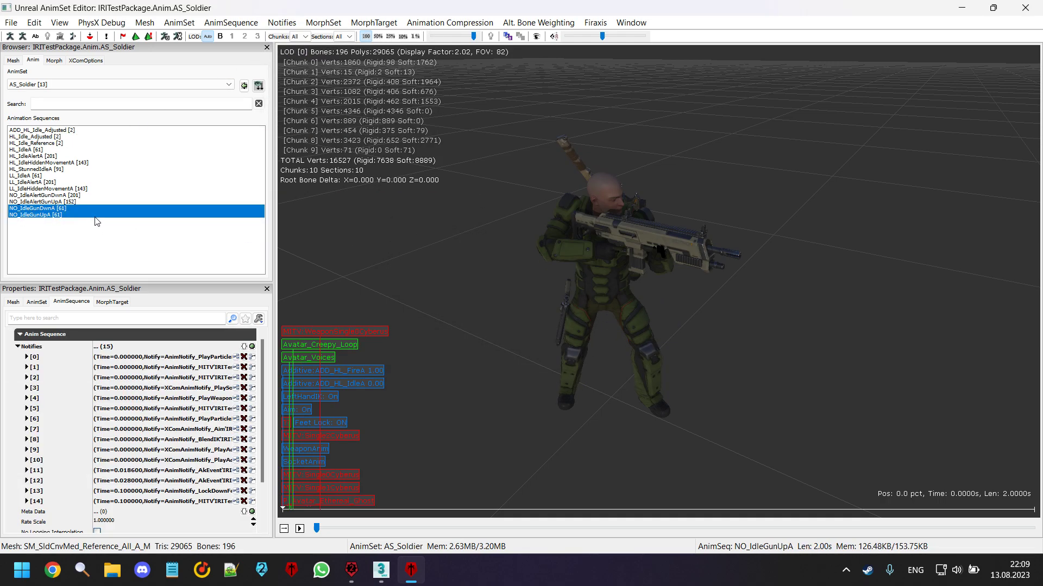
click(247, 24)
click(256, 38)
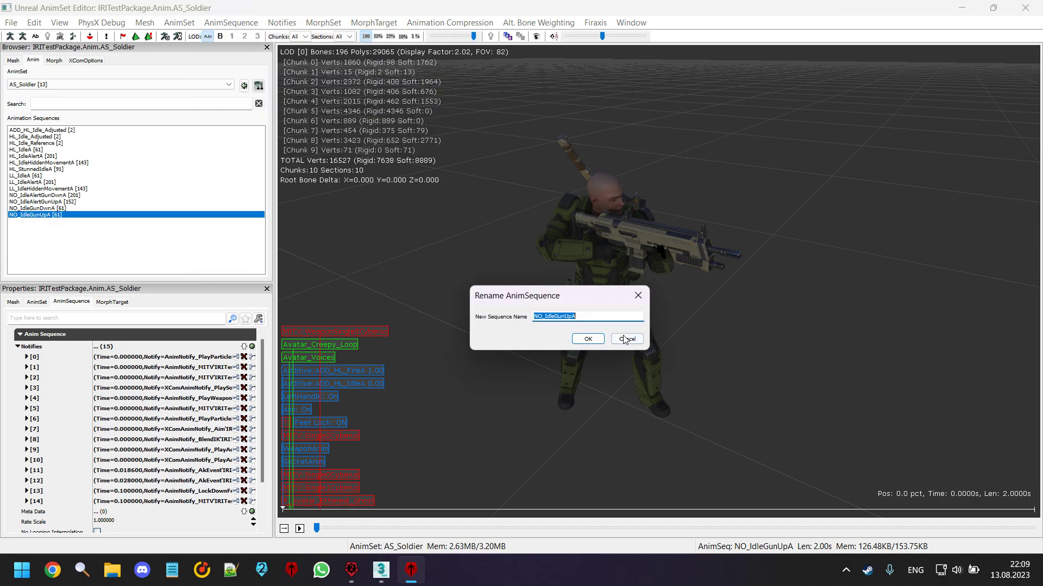
key(Escape)
click(35, 137)
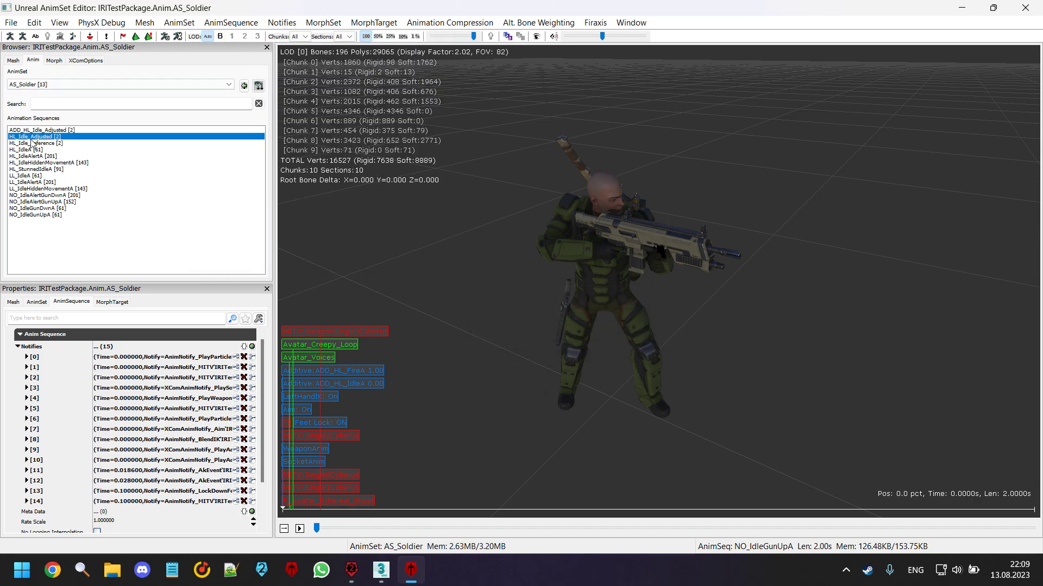
click(282, 22)
click(304, 51)
key(ctrl+v)
click(588, 340)
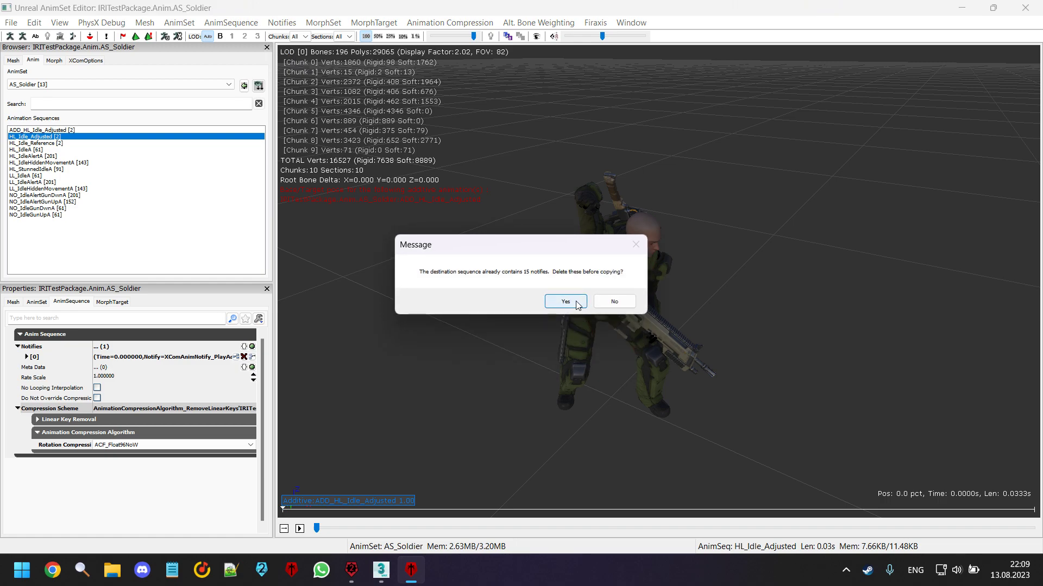
click(562, 301)
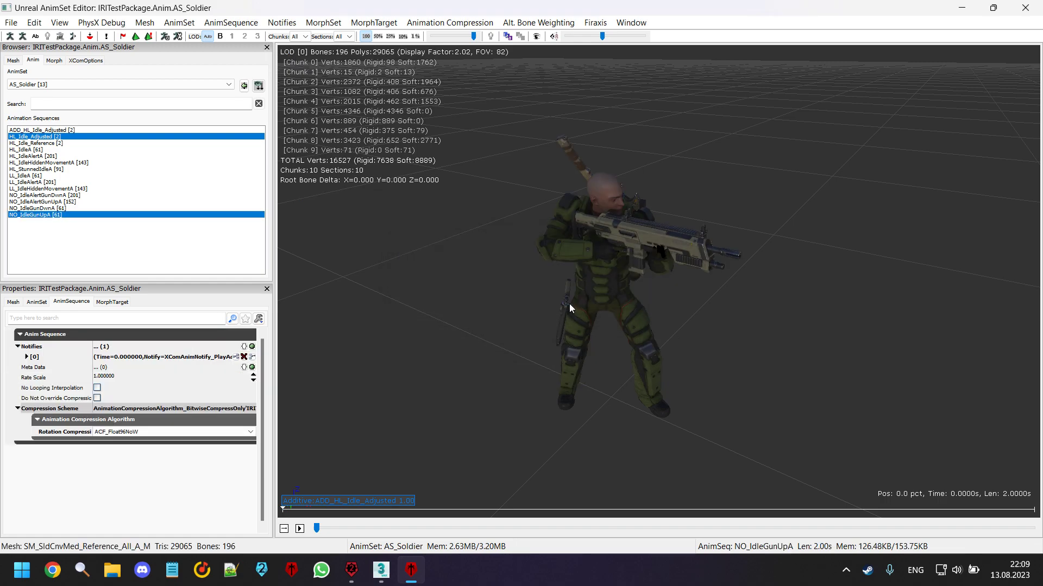
Remove the additive notify from HL_Idle_Adjusted, close the AnimSet Editor and save IRITestPackage.
click(104, 138)
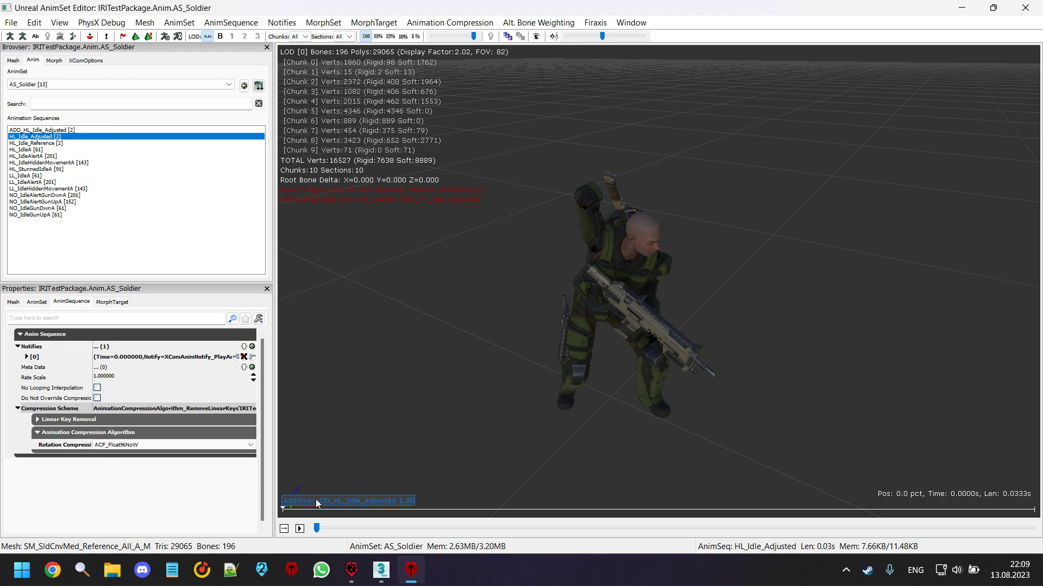
key(Delete)
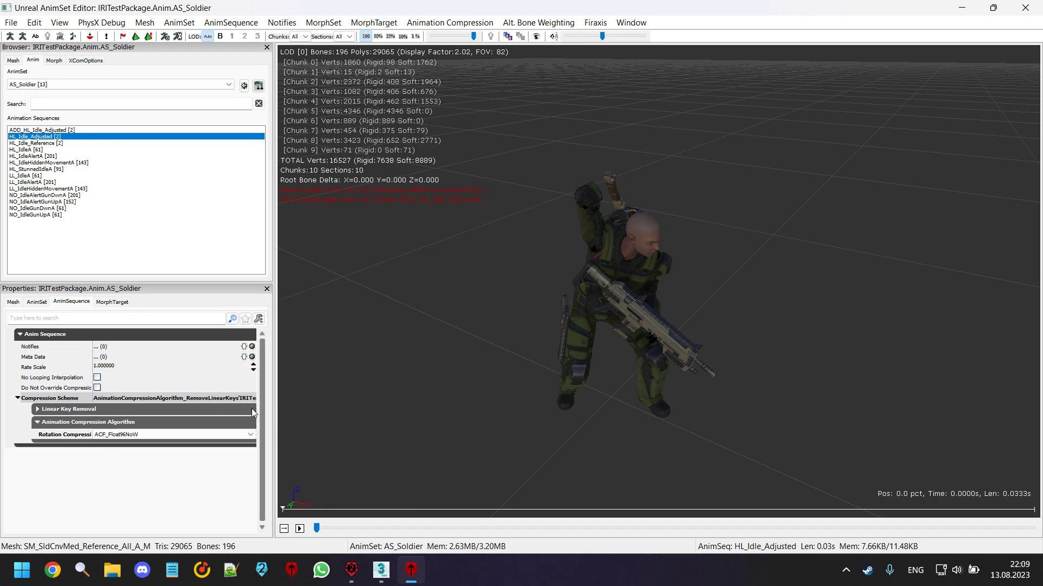
click(1025, 8)
right_click(199, 315)
click(224, 325)
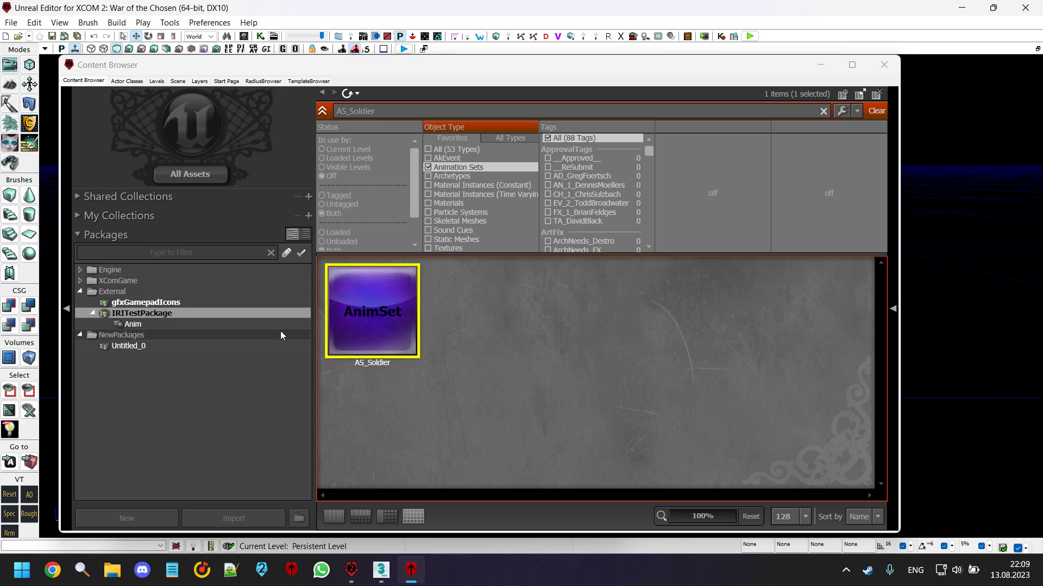
Reopen the AS_Soldier AnimSet briefly, close it and quit the Unreal Editor.
double_click(375, 326)
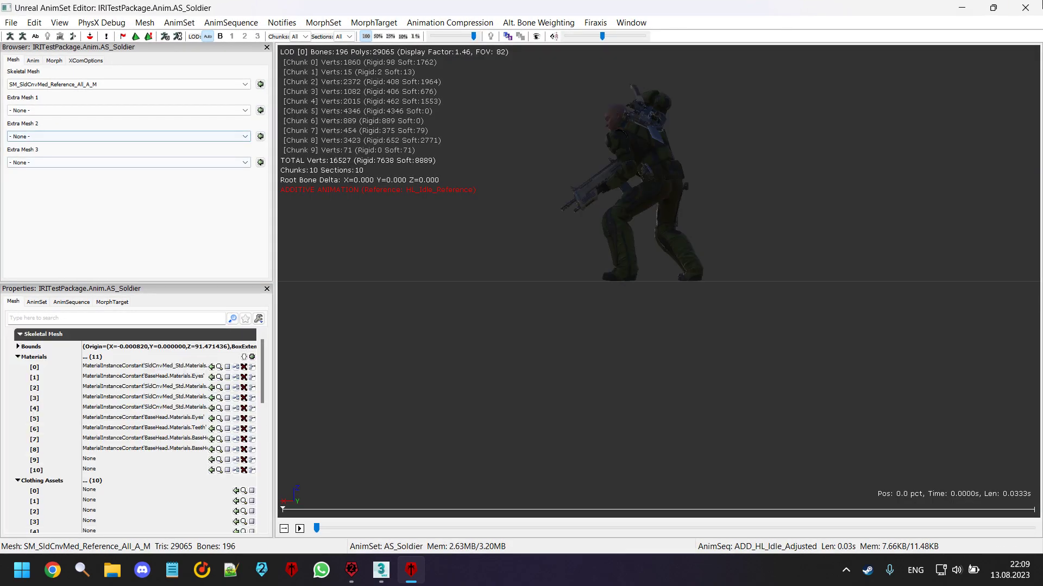
click(1024, 8)
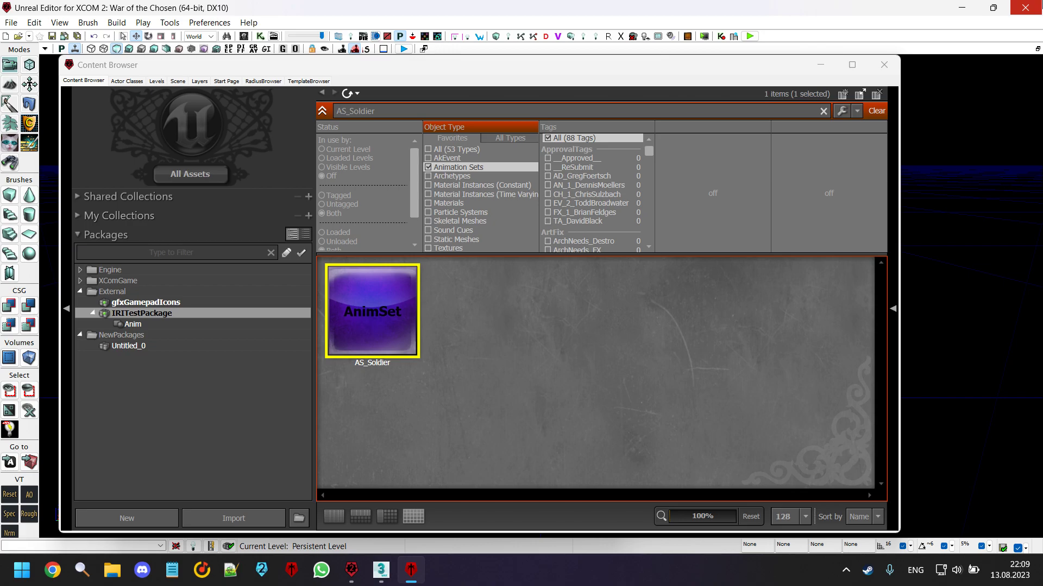
click(1025, 8)
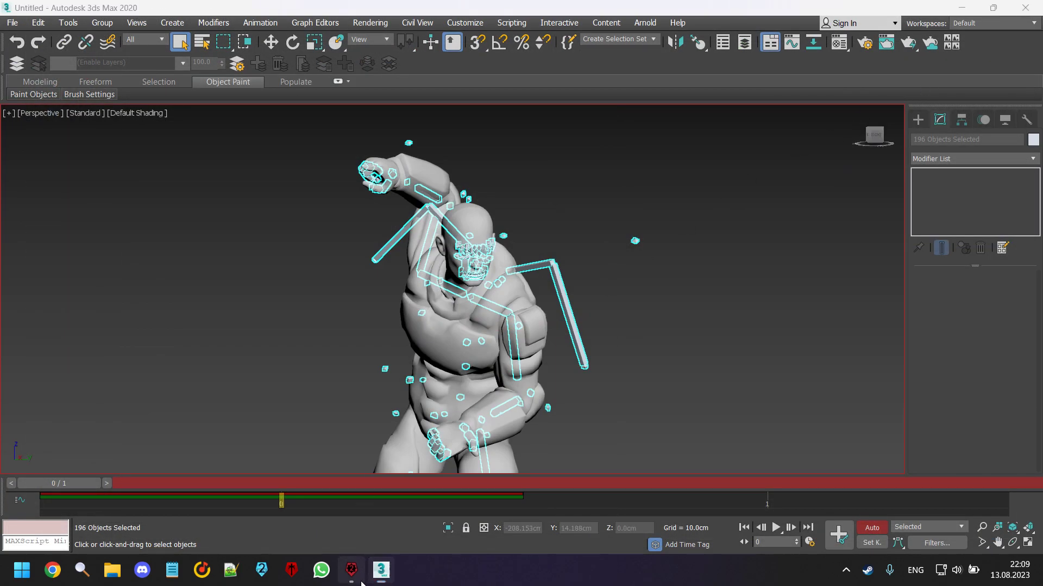
Switch to XCOM ModBuddy, build the WOTCWeaponAnimationsRepository solution and launch XCOM 2 War of the Chosen.
click(354, 575)
click(154, 28)
click(174, 40)
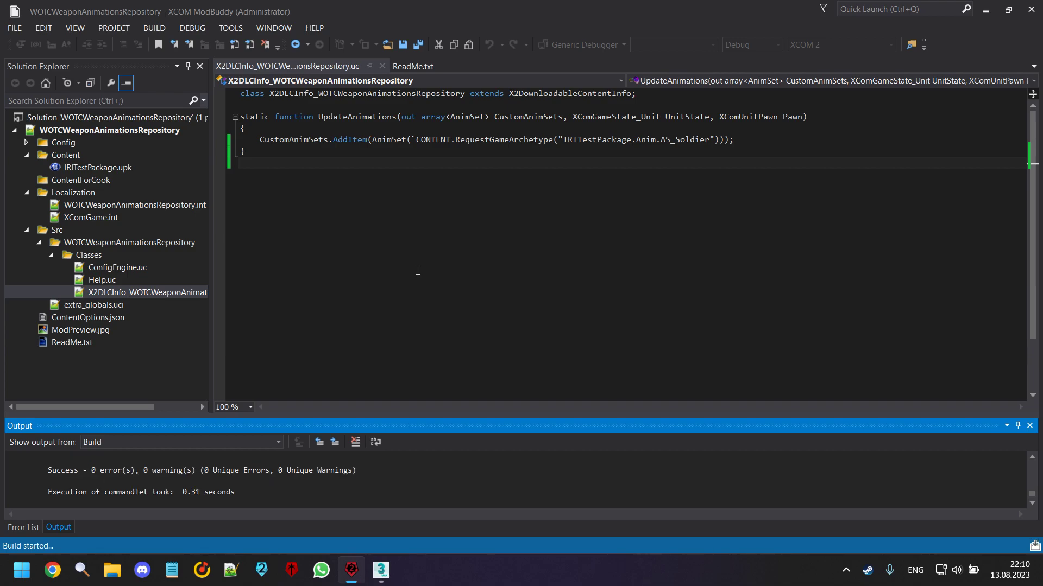
click(293, 577)
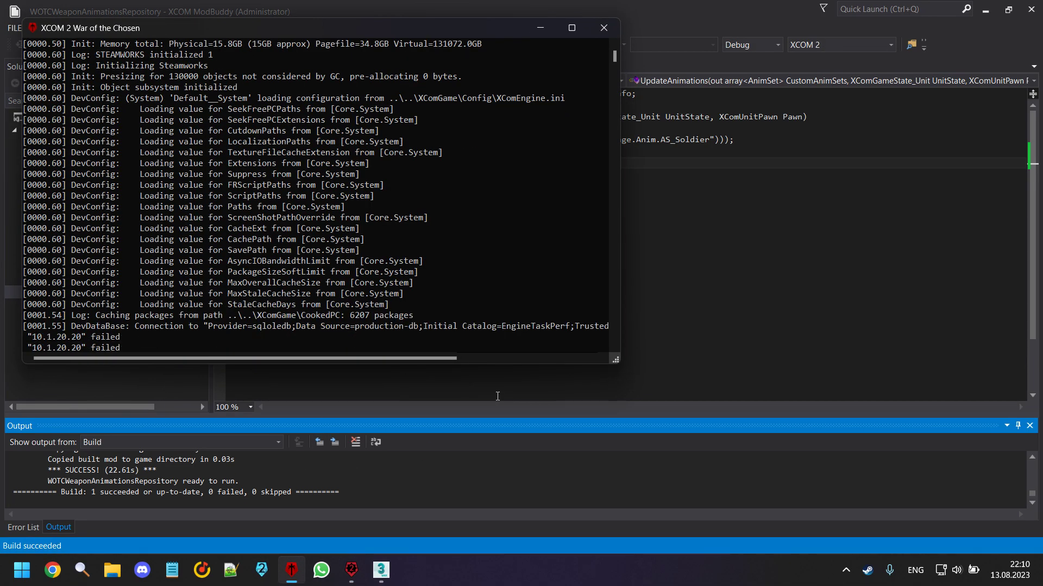
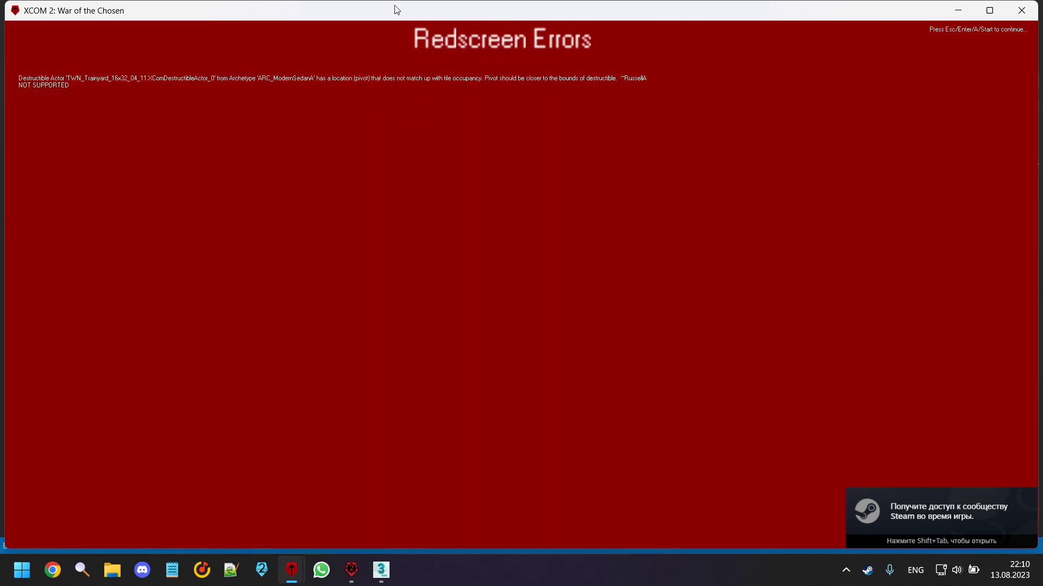
Maximize the game window, dismiss the redscreen errors and examine the soldiers' idle animations in the mission.
double_click(395, 6)
key(Escape)
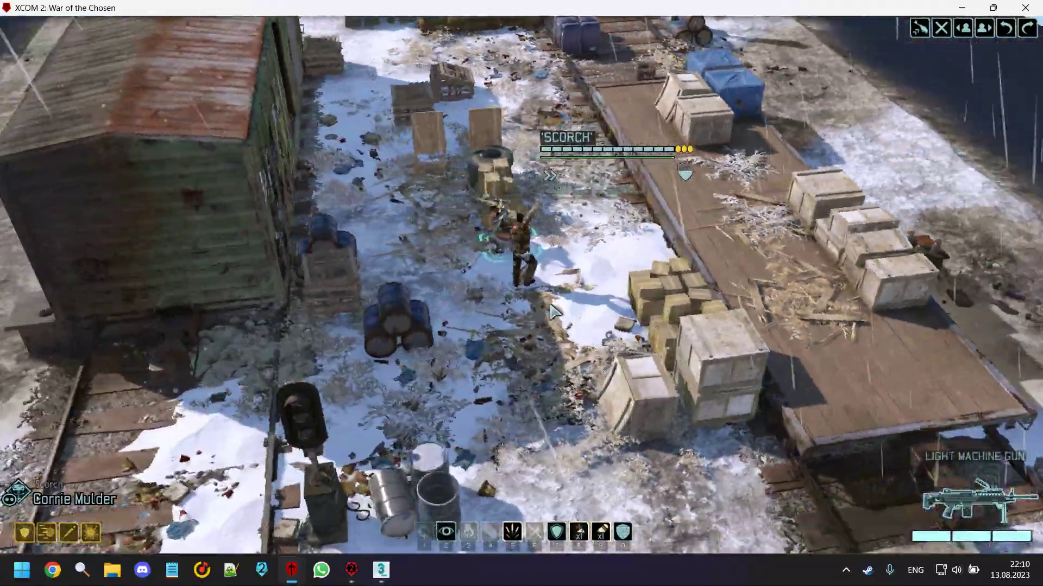
key(Tab)
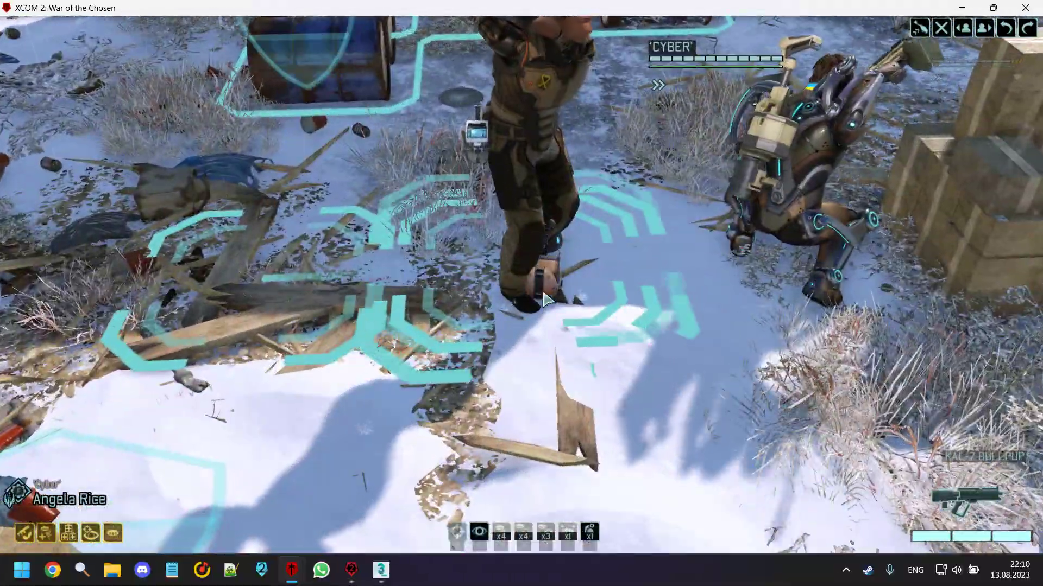
key(d)
key(a)
key(w)
key(s)
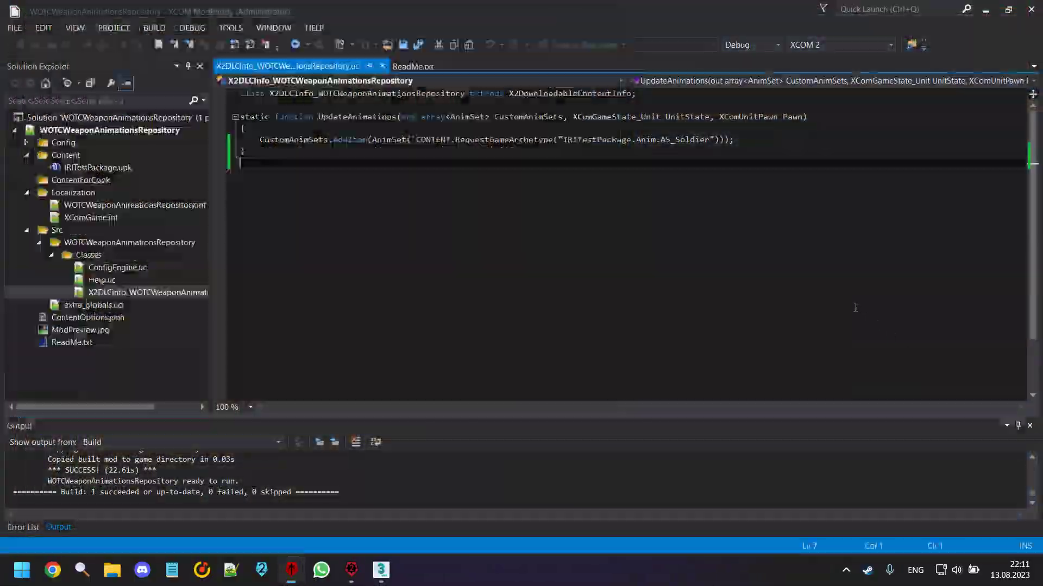
Relaunch the Unreal Editor for XCOM 2 from the desktop and bring its Content Browser to the front.
key(super+d)
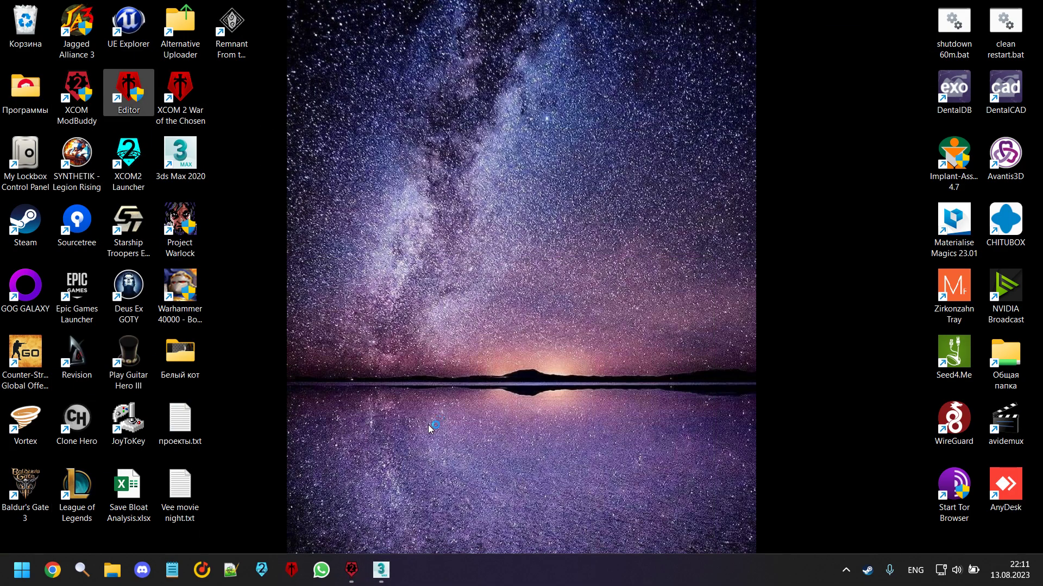
click(351, 570)
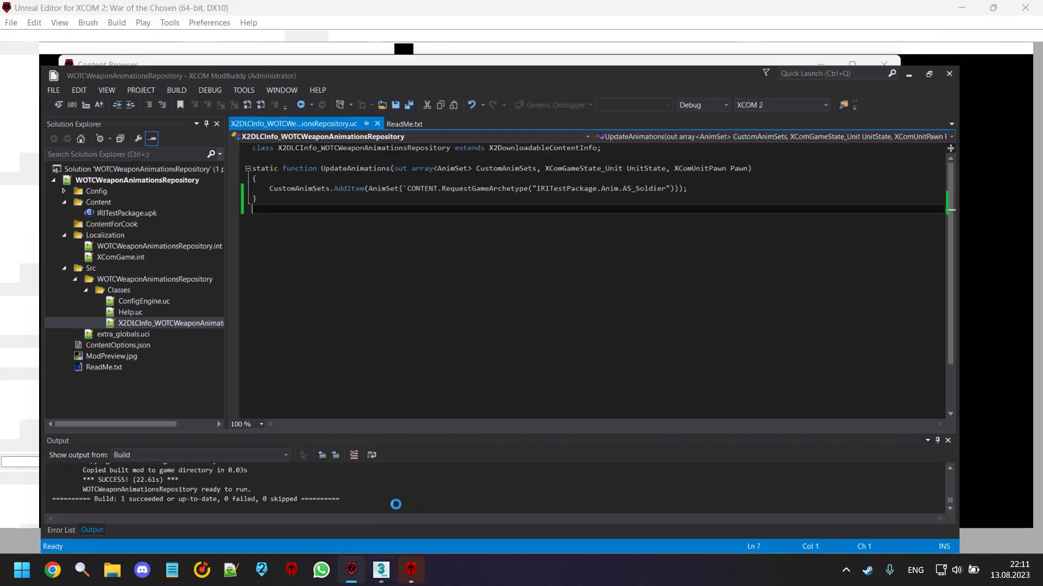
mouse_move(383, 552)
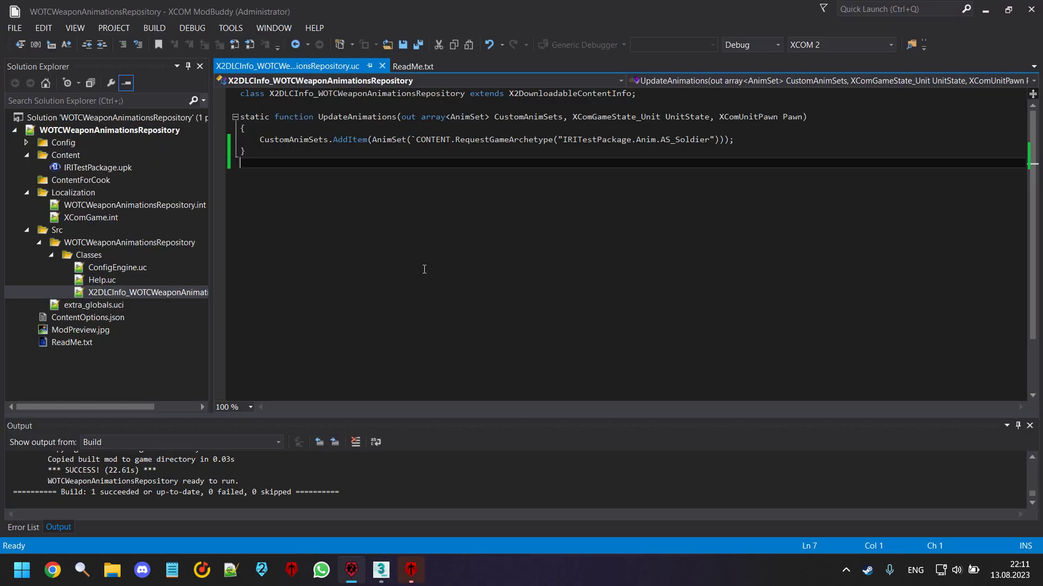
click(411, 570)
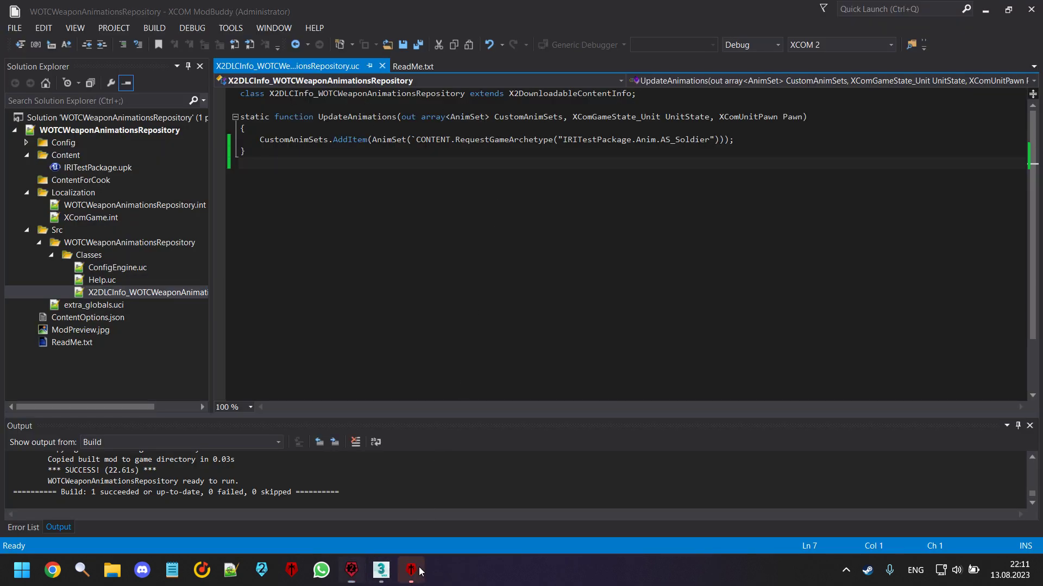
click(872, 114)
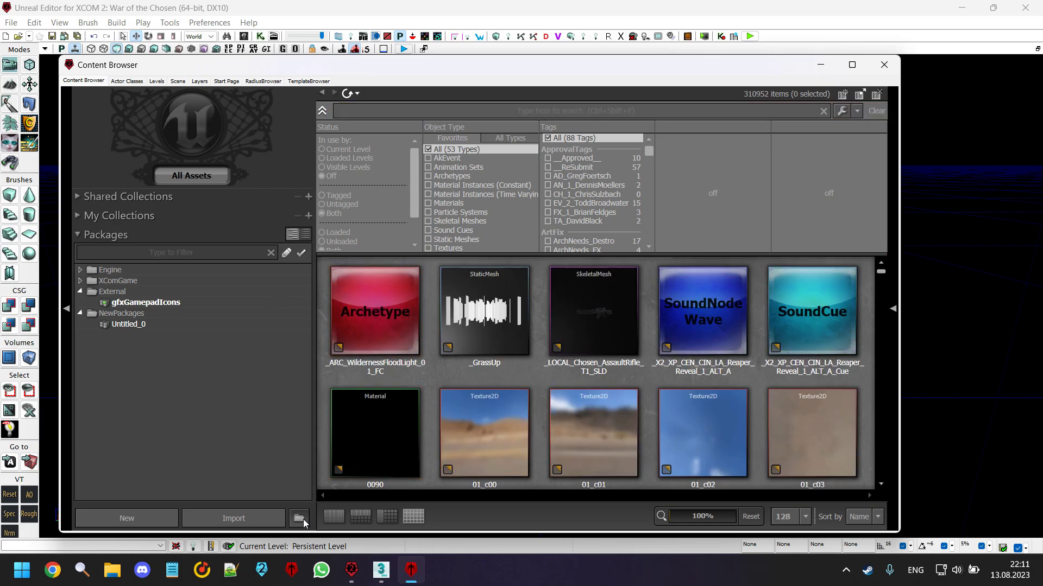
Load IRITestPackage.upk from the WOTCWeaponAnimationsRepository mod's Content folder into the Content Browser.
click(298, 518)
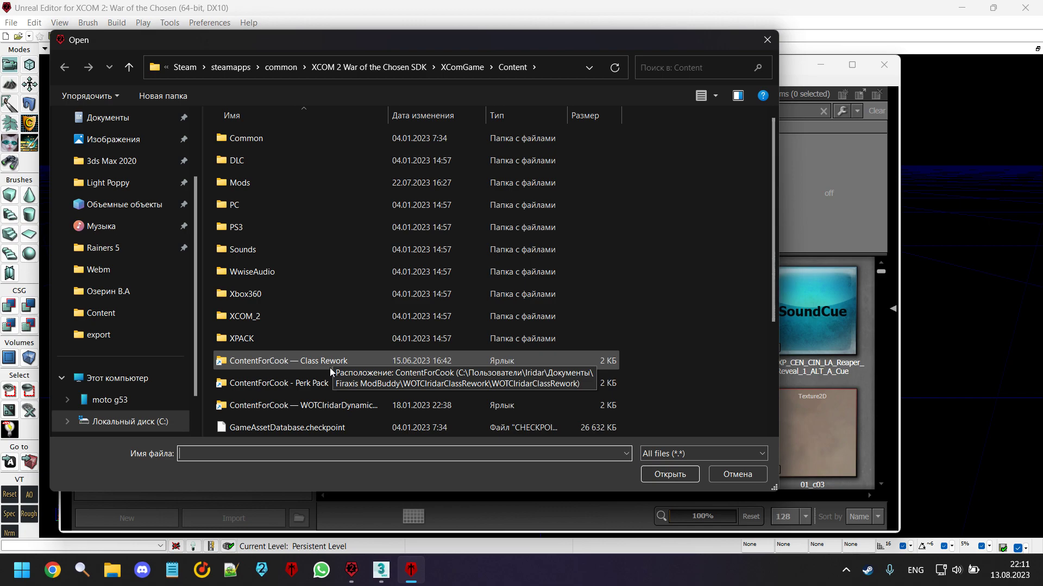
double_click(330, 364)
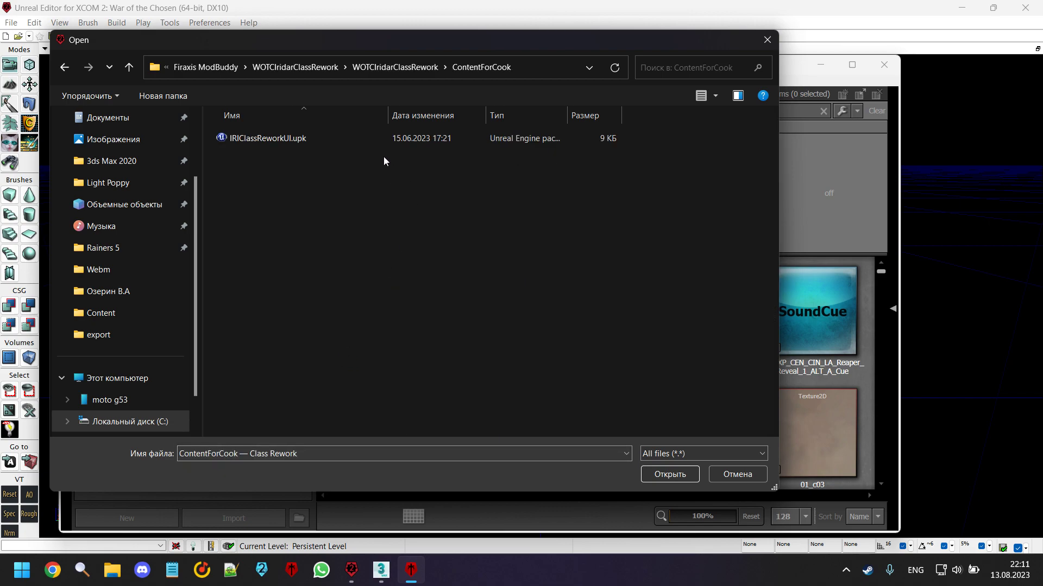
click(530, 69)
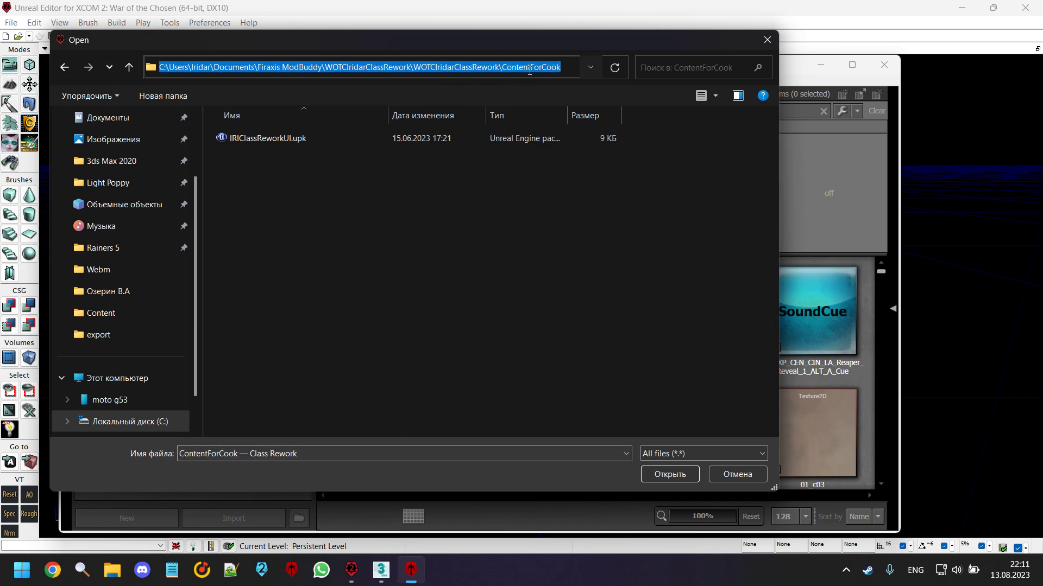
key(super+v)
scroll(277, 266, down, 5)
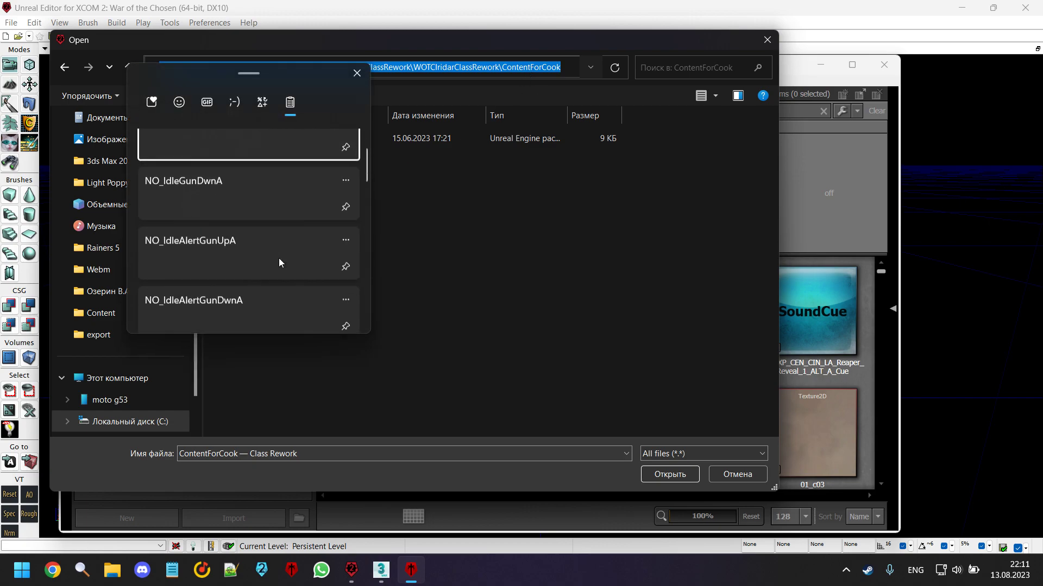
scroll(283, 266, down, 8)
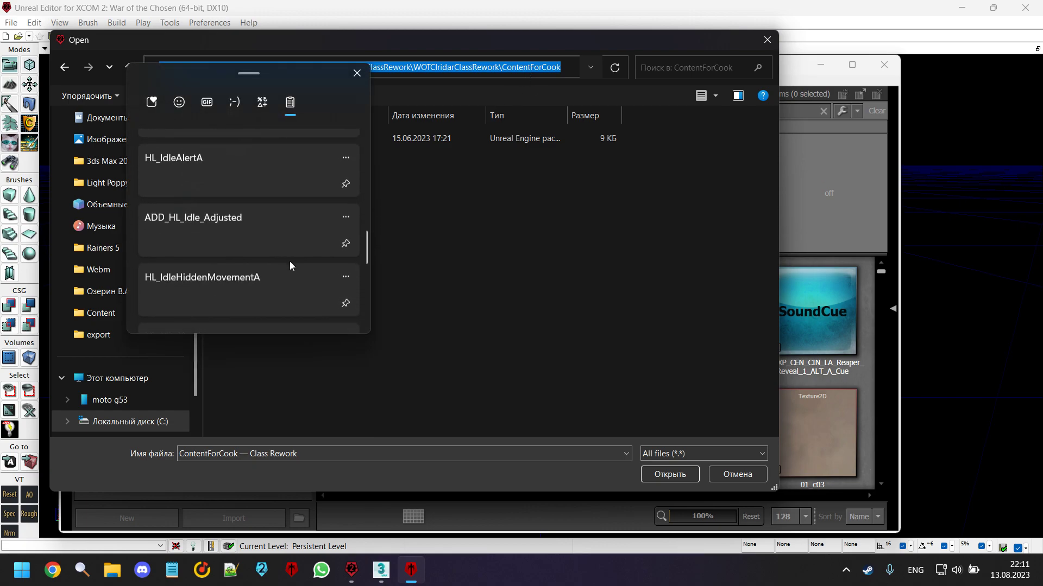
click(289, 264)
key(Return)
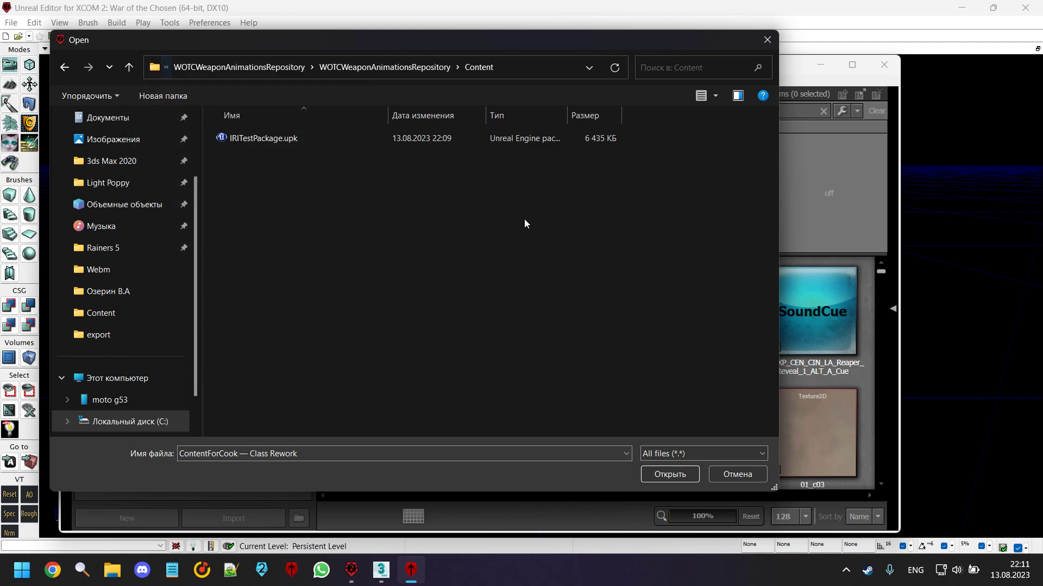
double_click(257, 134)
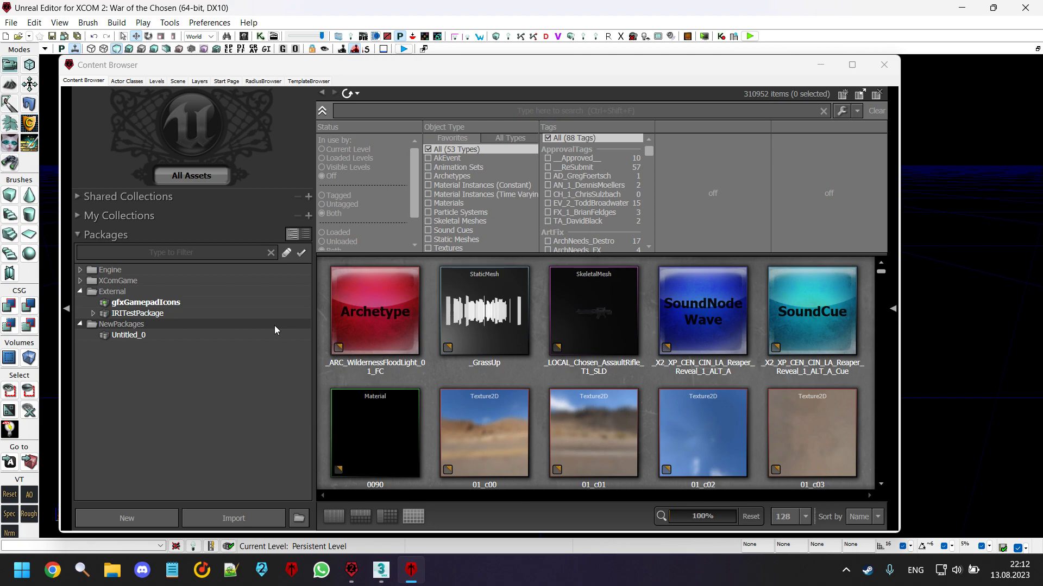
Open the AS_Soldier AnimSet from IRITestPackage in a maximized editor window and show its animation sequences.
click(276, 312)
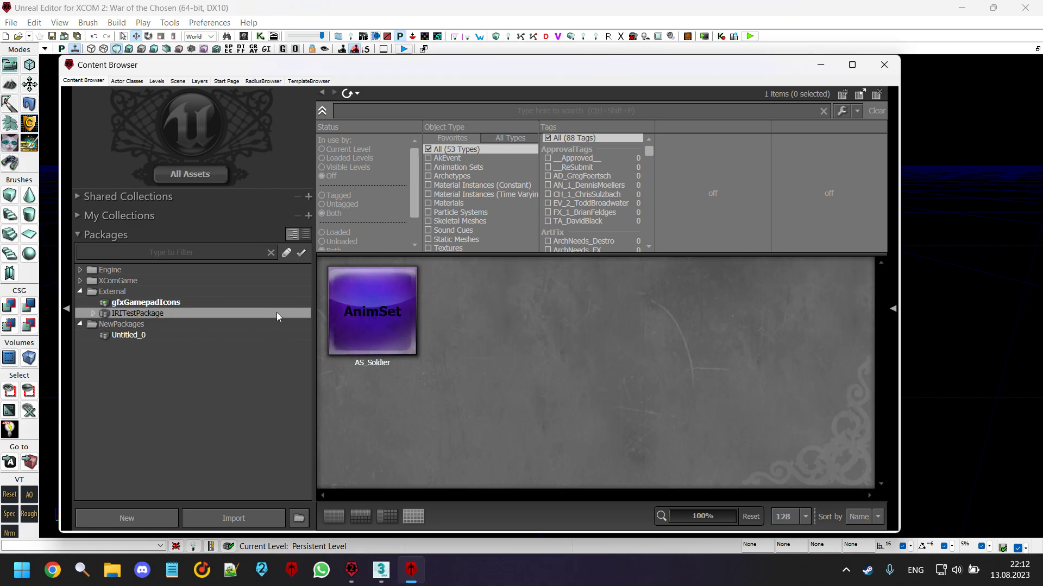
double_click(360, 321)
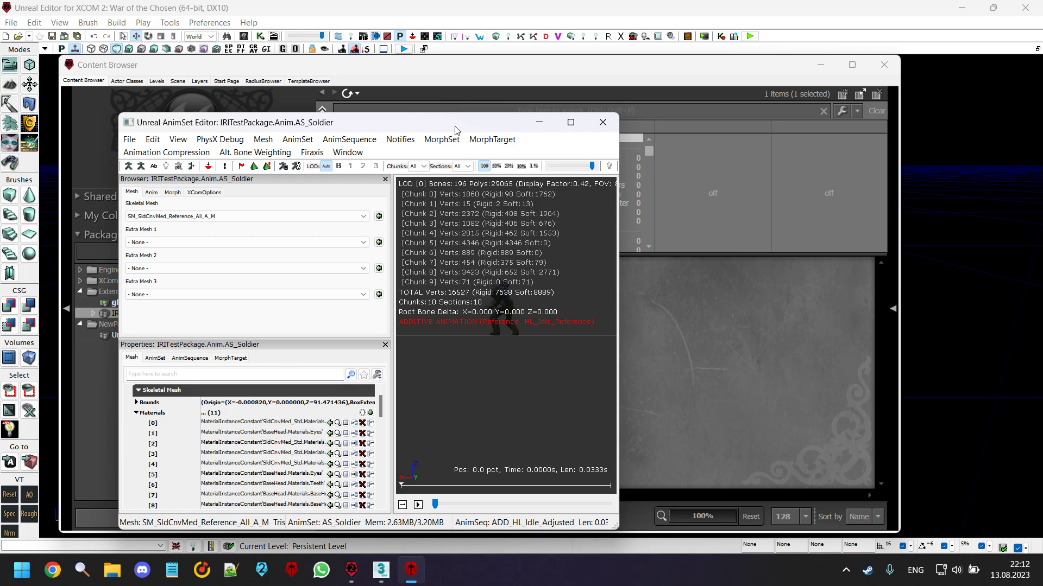
double_click(455, 126)
mouse_move(704, 391)
mouse_down()
mouse_move(651, 391)
mouse_move(704, 391)
mouse_up()
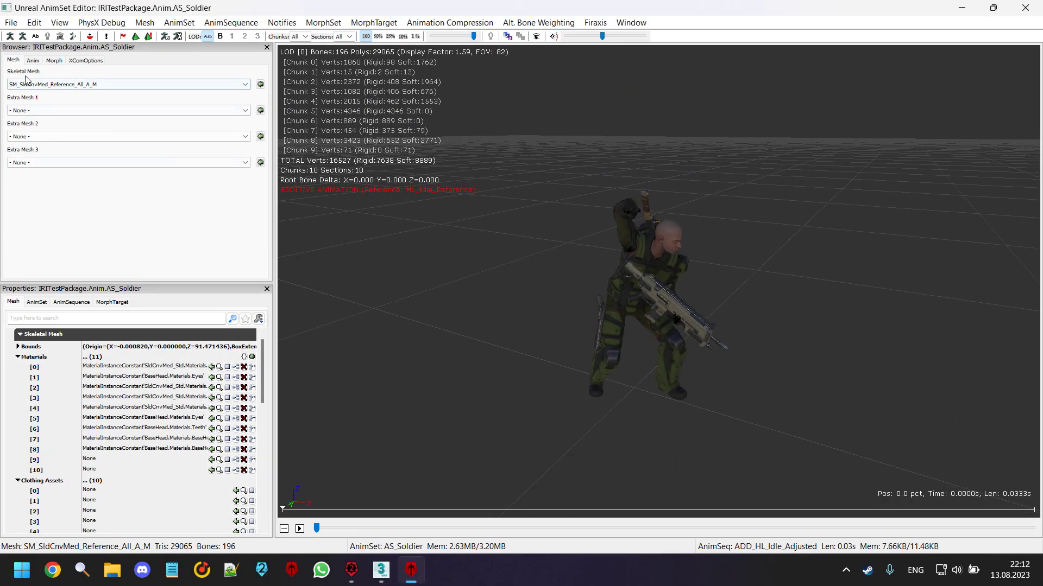
click(32, 60)
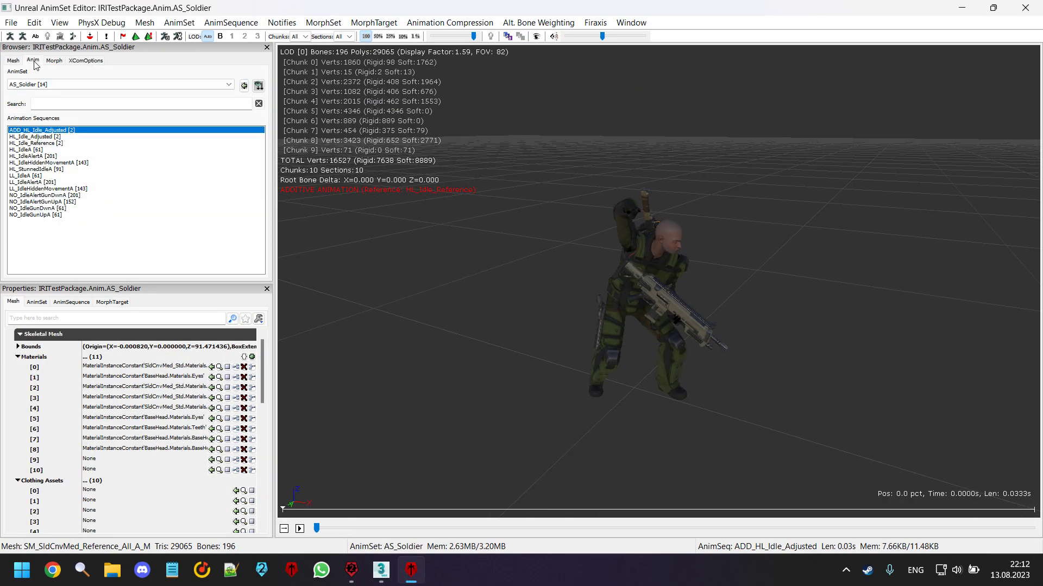
Compare the poses of HL_IdleA, HL_Idle_Adjusted and ADD_HL_Idle_Adjusted and review the available animation sequence operations.
click(61, 150)
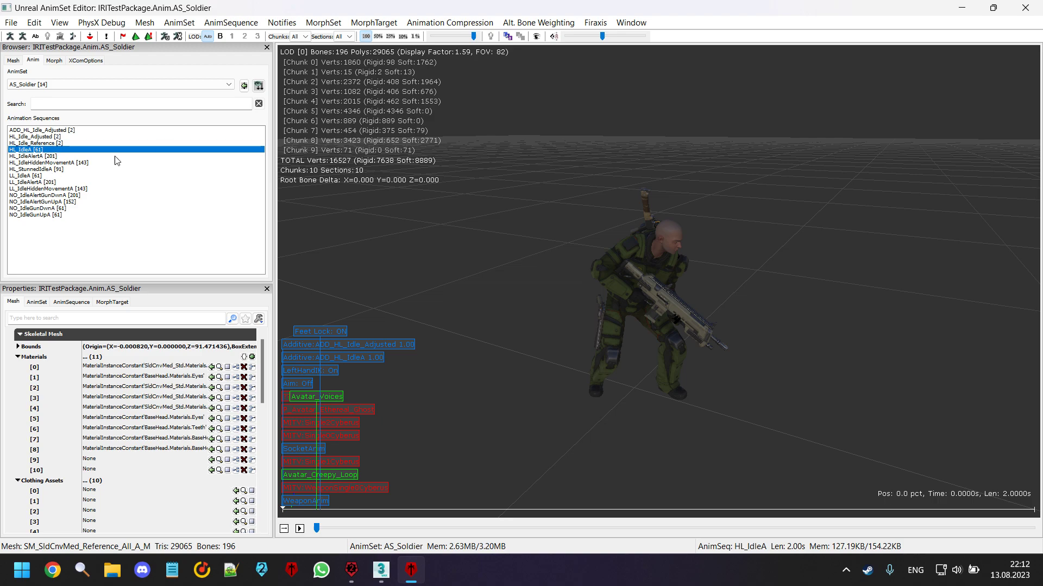
click(74, 136)
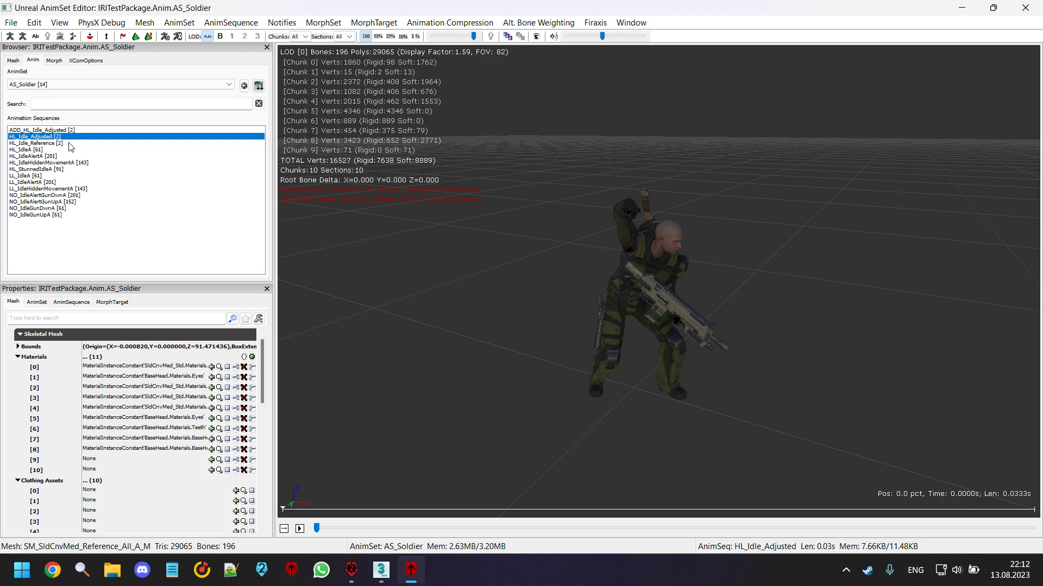
click(72, 150)
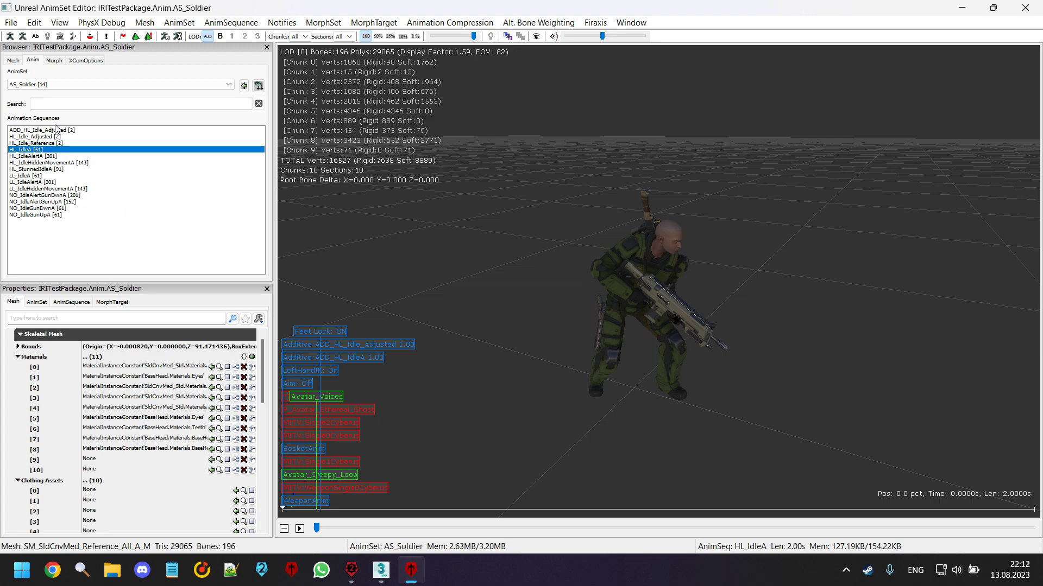
click(457, 24)
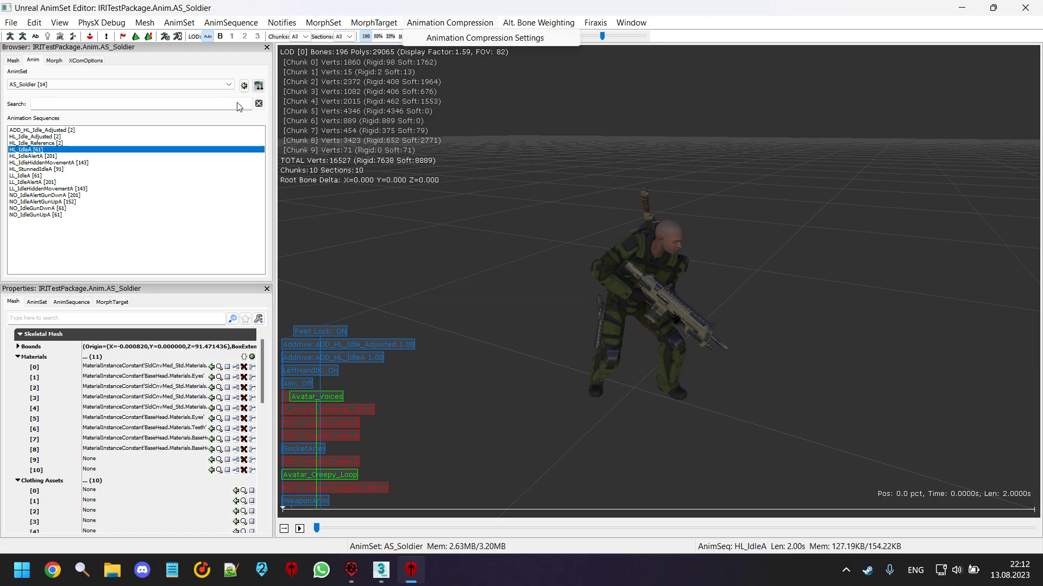
click(69, 131)
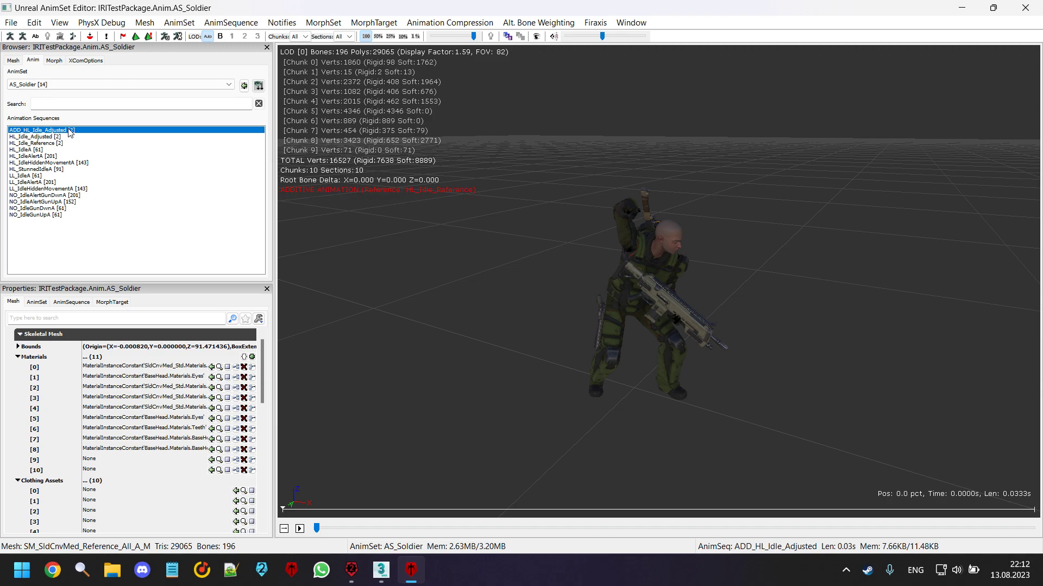
click(249, 24)
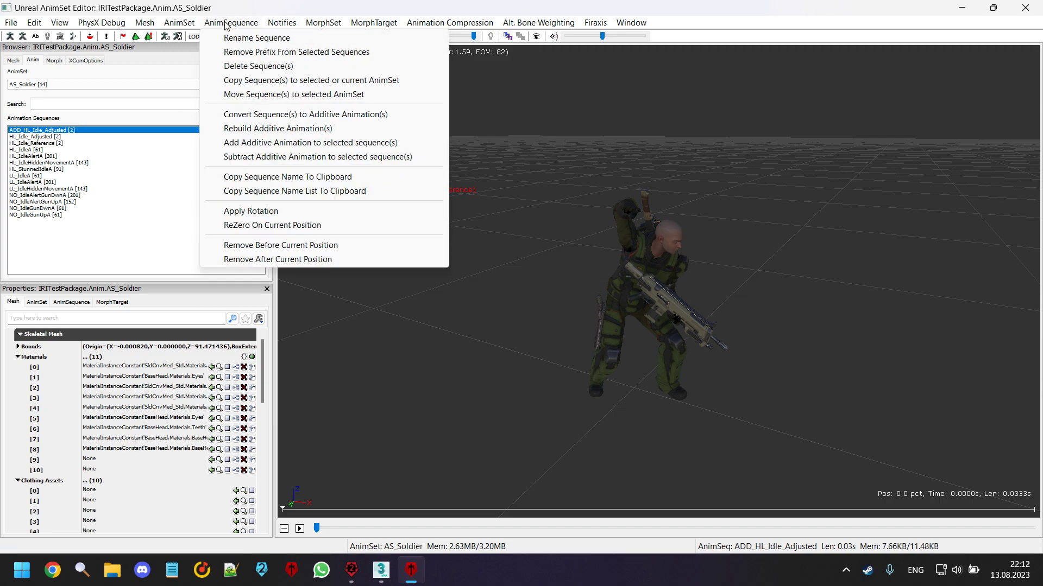
Select all sequences from HL_IdleA to NO_IdleGunUpA and add the additive animation ADD_HL_Idle_Adjusted, replacing HL_IdleA with Scale Source To Additive Animation.
click(59, 215)
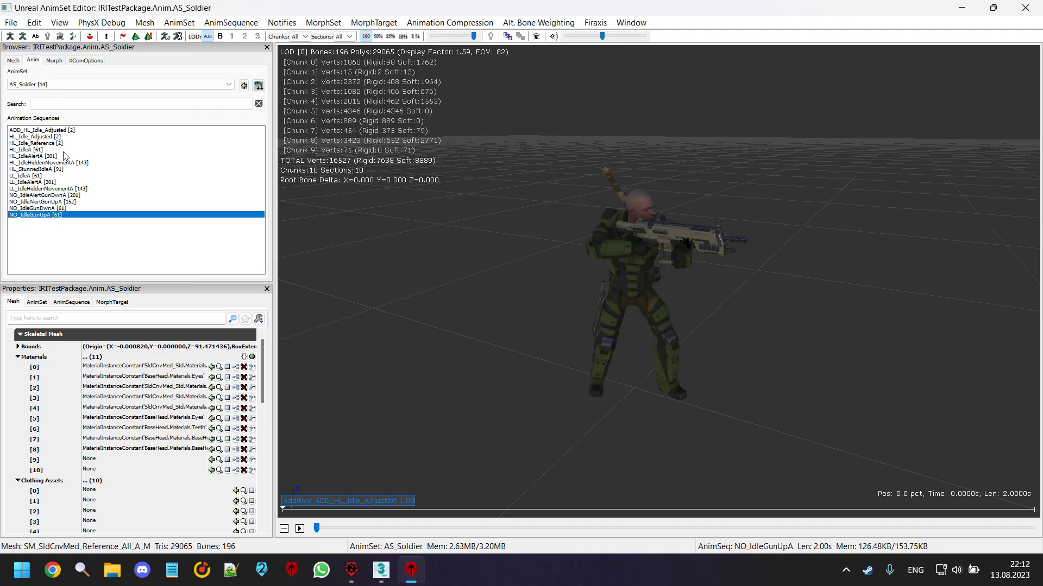
shift+click(61, 150)
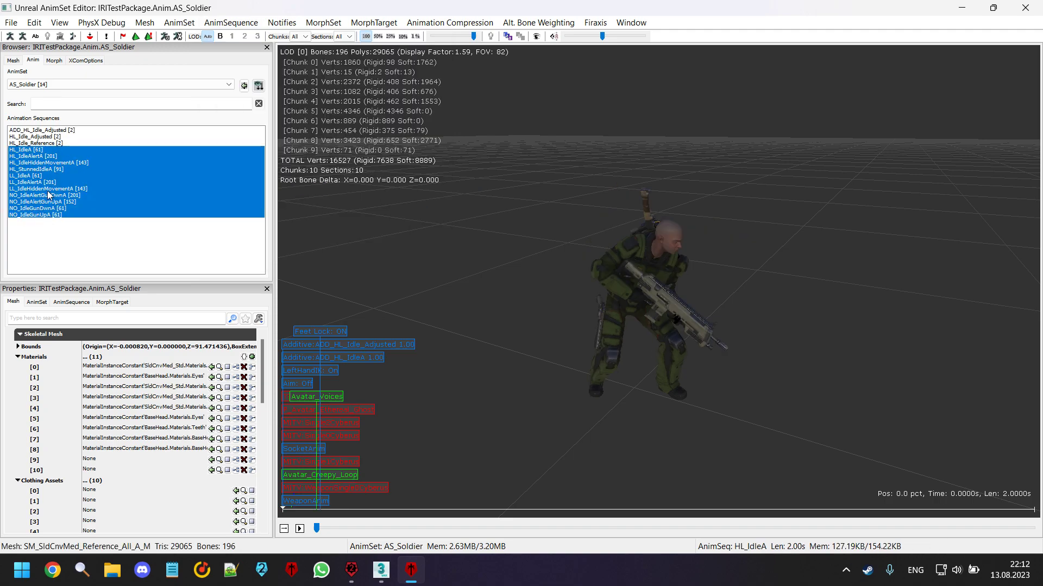
click(210, 21)
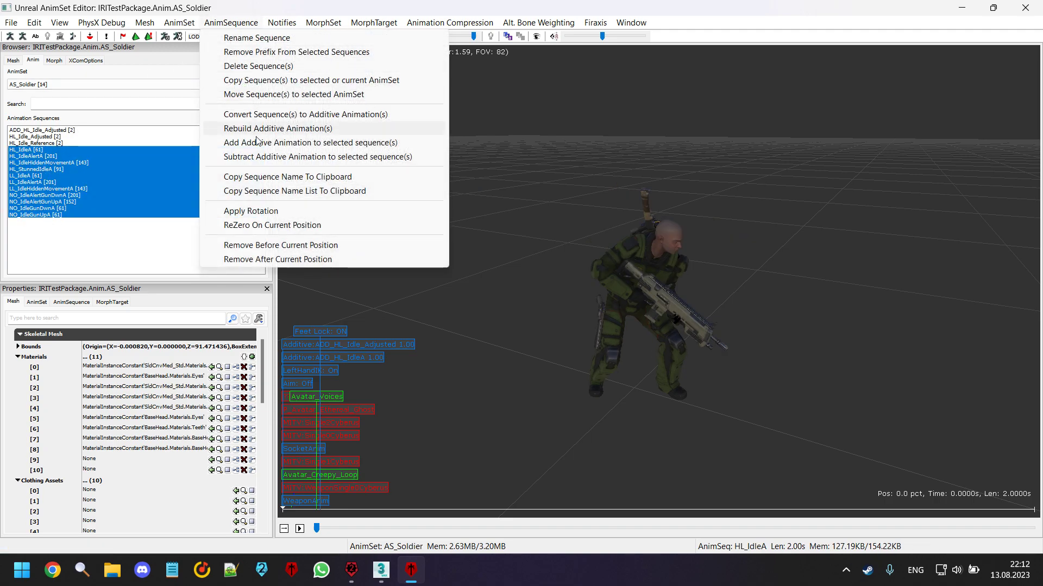
click(356, 143)
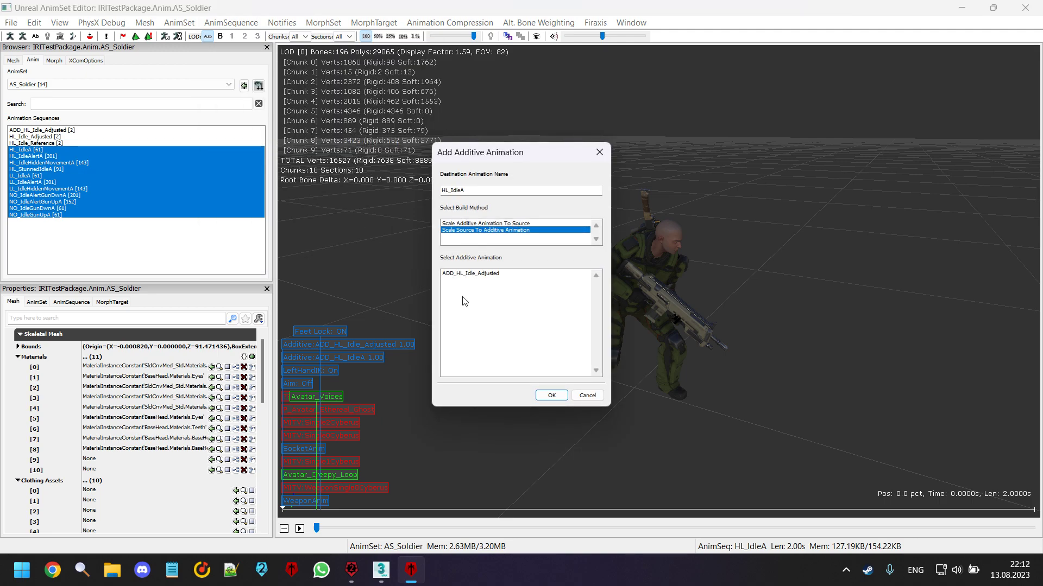
click(482, 274)
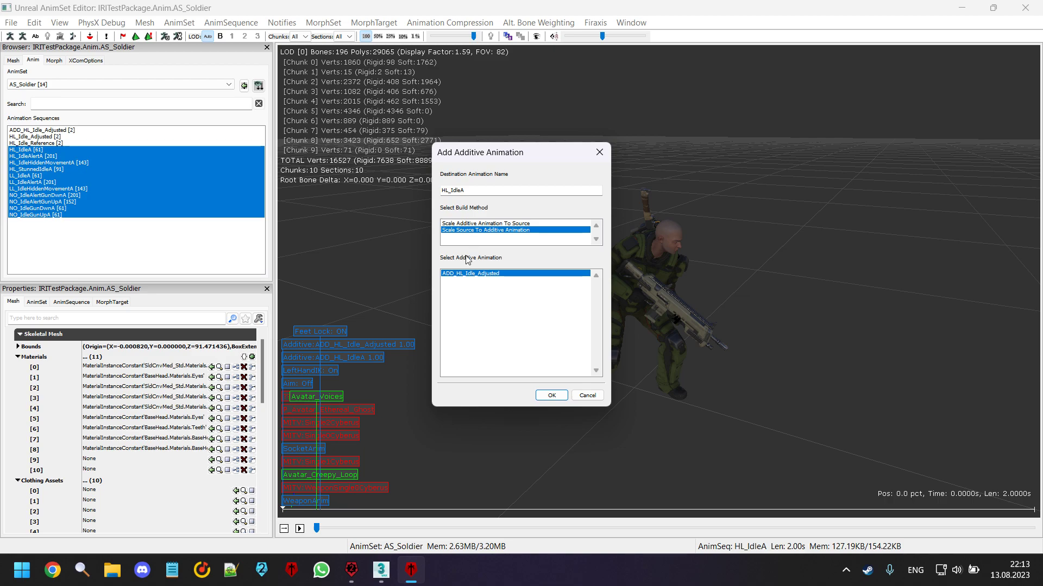
click(552, 395)
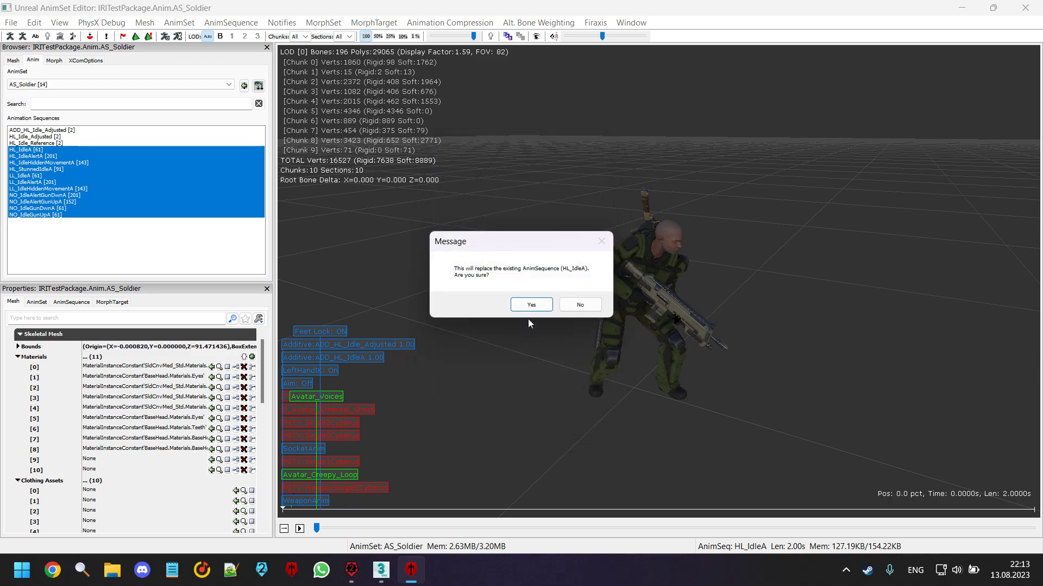
click(530, 305)
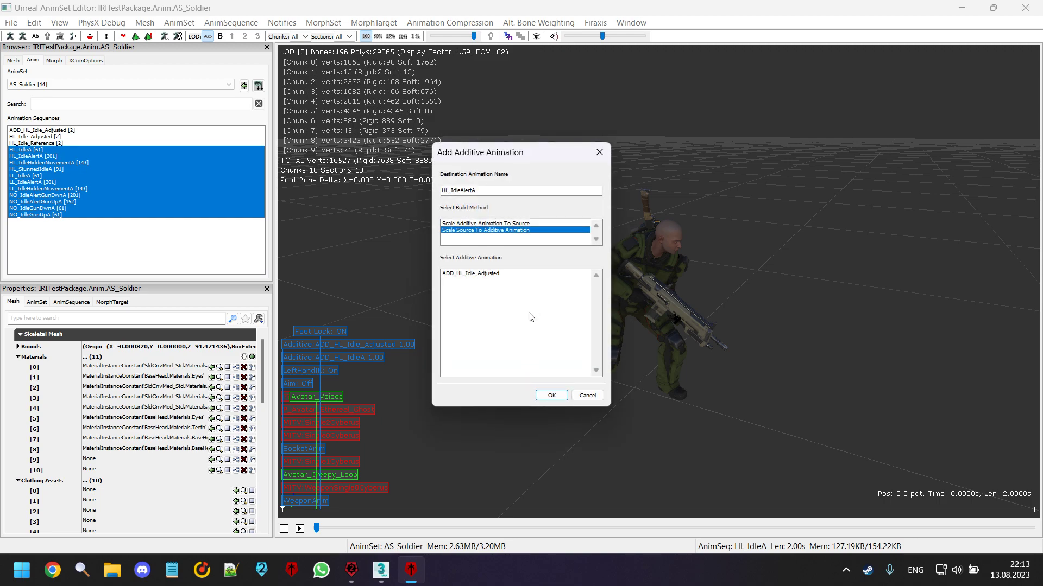
Add ADD_HL_Idle_Adjusted to HL_IdleAlertA, HL_IdleHiddenMovementA and HL_StunnedIdleA, replacing each existing sequence.
click(505, 274)
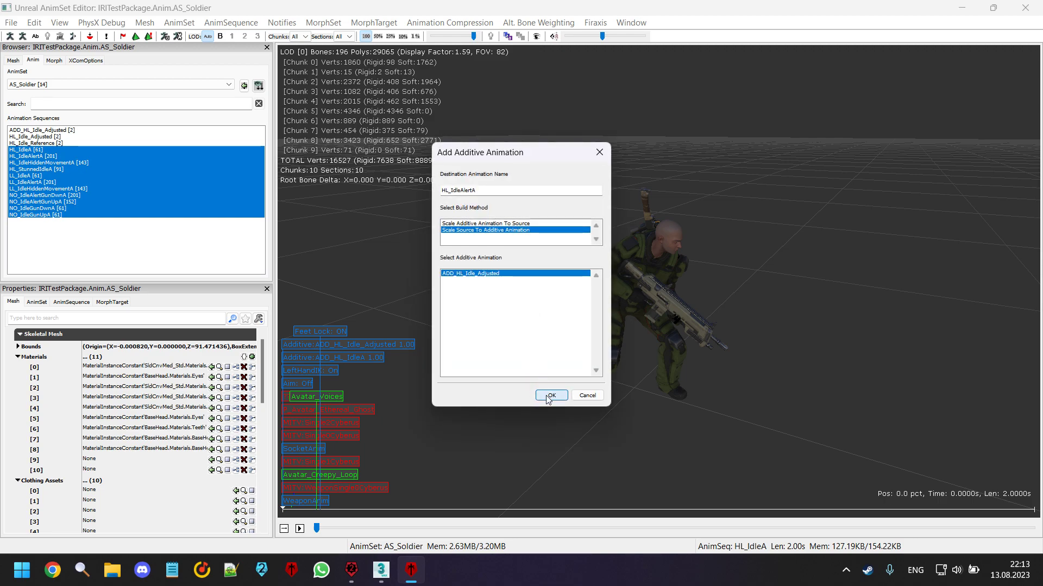
click(547, 395)
click(519, 300)
click(508, 274)
click(551, 394)
click(546, 304)
click(494, 273)
click(552, 395)
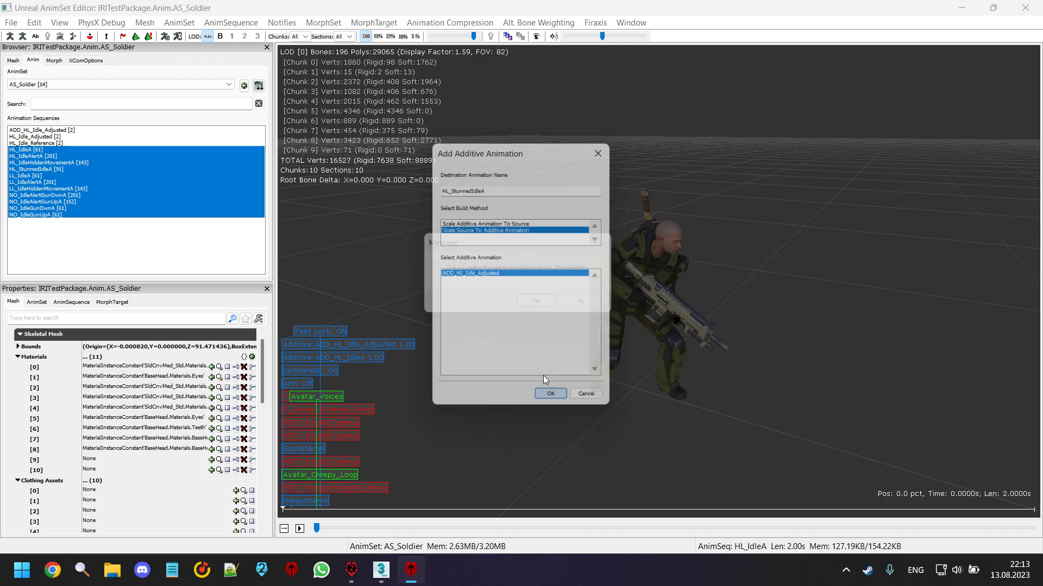
click(530, 304)
Add ADD_HL_Idle_Adjusted to LL_IdleA, LL_IdleAlertA and LL_IdleHiddenMovementA, replacing each existing sequence.
click(480, 274)
click(550, 394)
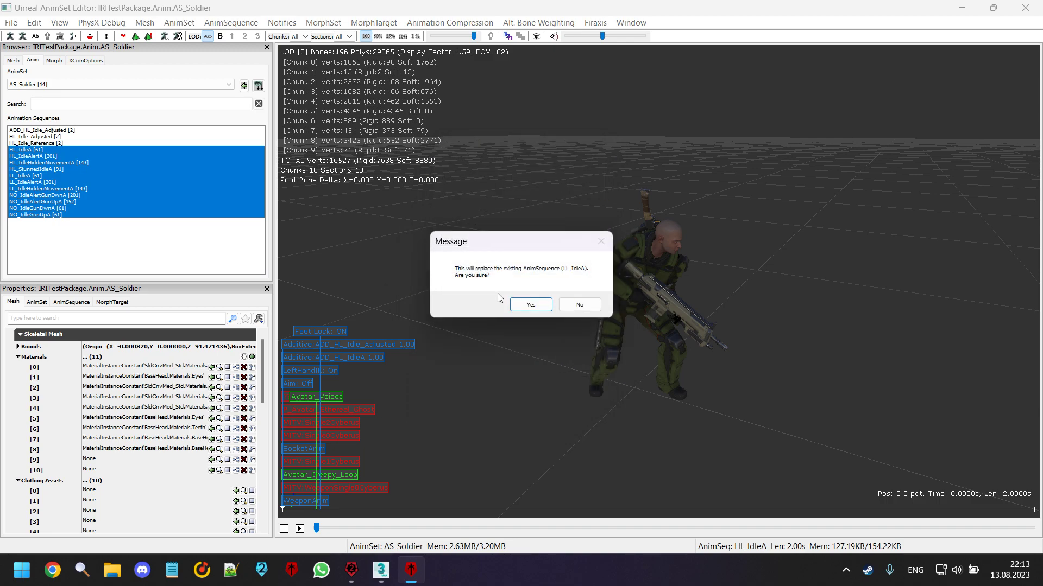
click(520, 304)
click(479, 275)
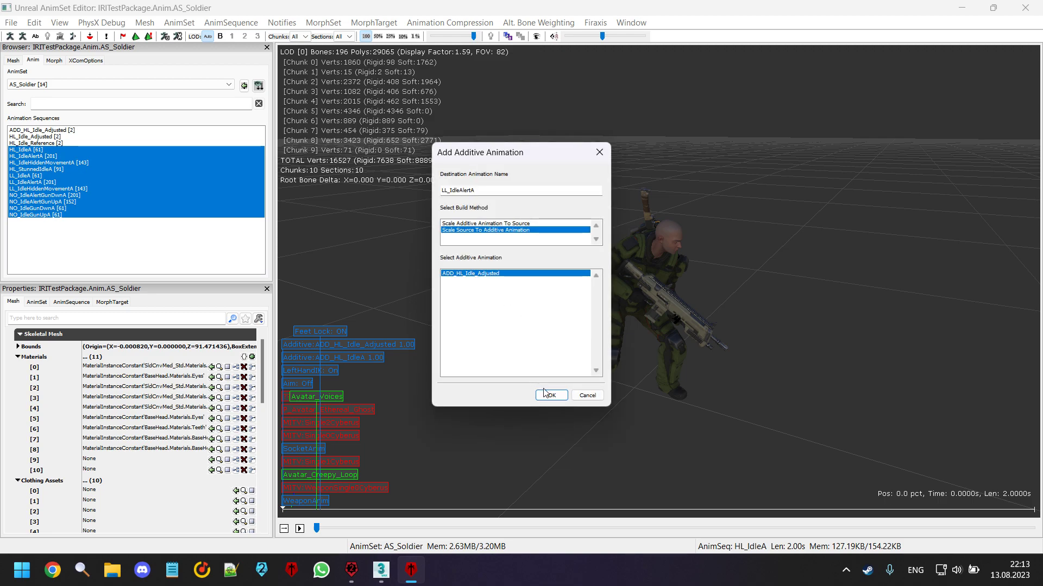
click(550, 394)
click(532, 306)
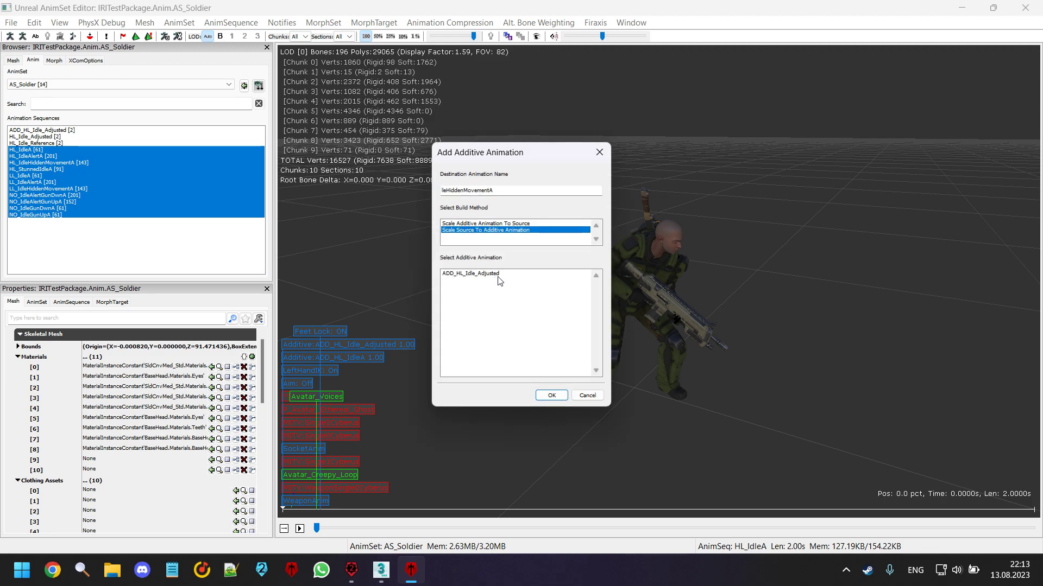
click(480, 274)
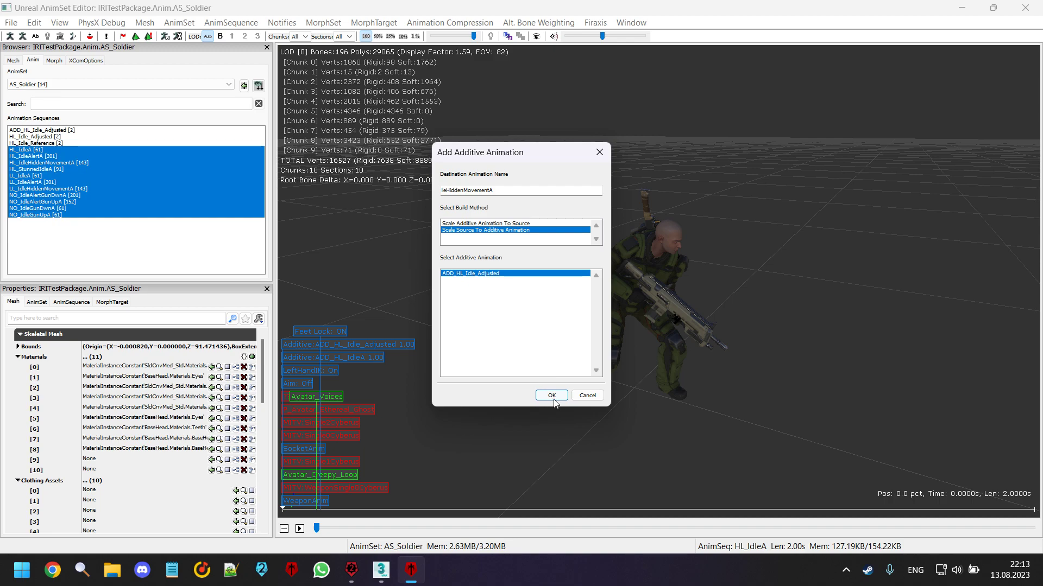
click(550, 395)
click(552, 305)
Add ADD_HL_Idle_Adjusted to the four NO_ idle sequences, from NO_IdleAlertGunDwnA to NO_IdleGunUpA, replacing each existing sequence.
click(480, 274)
click(550, 394)
click(549, 304)
click(480, 274)
click(554, 400)
key(Return)
click(503, 275)
click(552, 395)
key(Return)
click(480, 274)
click(550, 391)
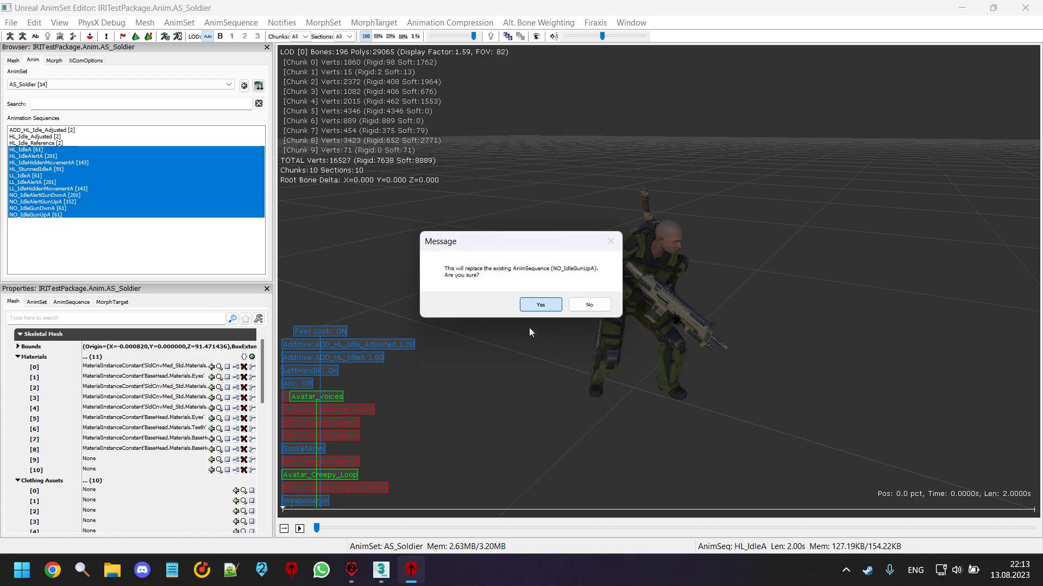
key(Return)
Play HL_IdleA to check the soldier's pose, and open the properties of its ADD_HL_Idle_Adjusted additive notify.
click(54, 151)
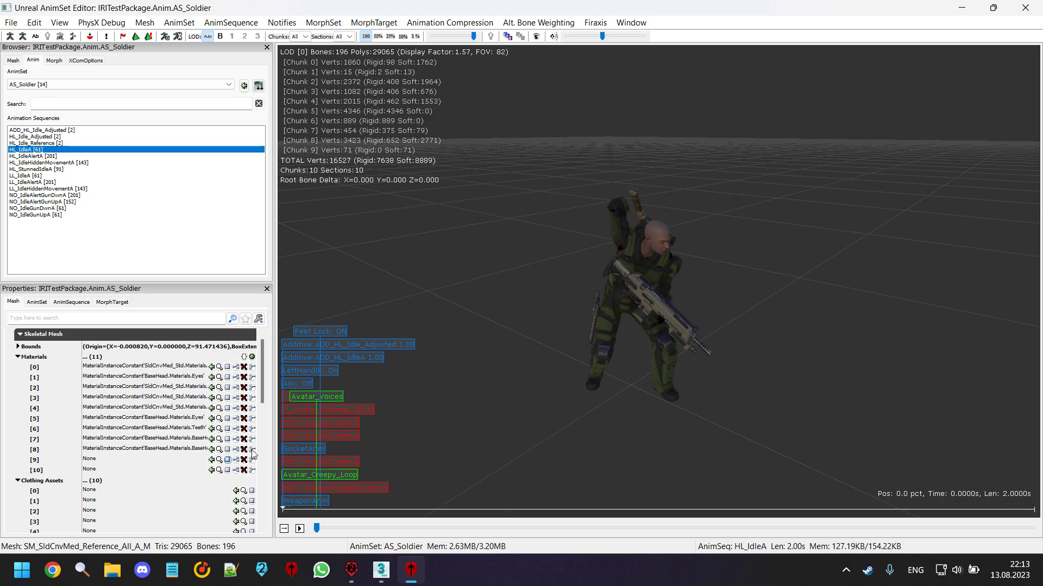
click(299, 529)
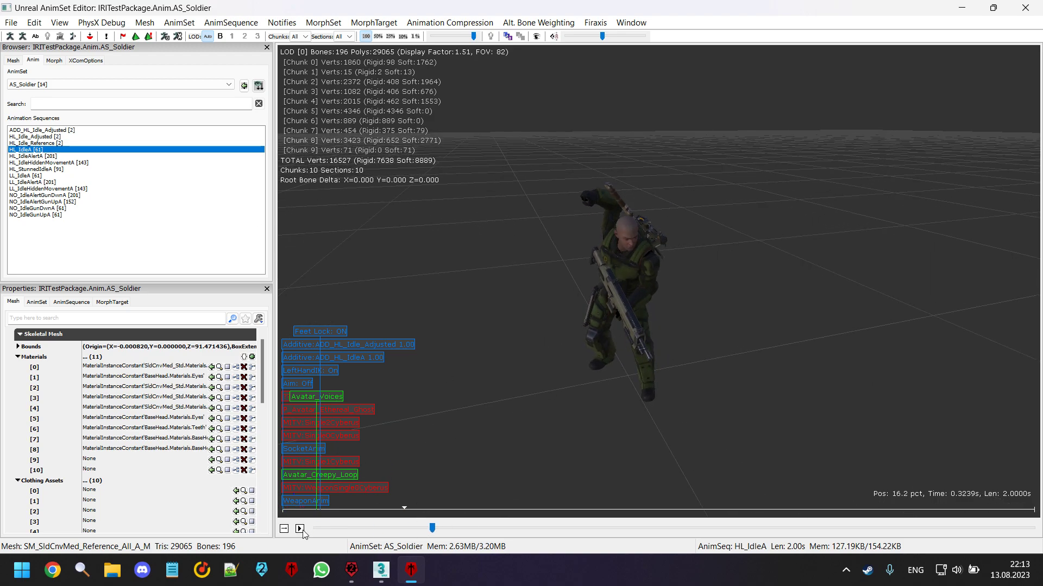
drag(573, 369, 573, 412)
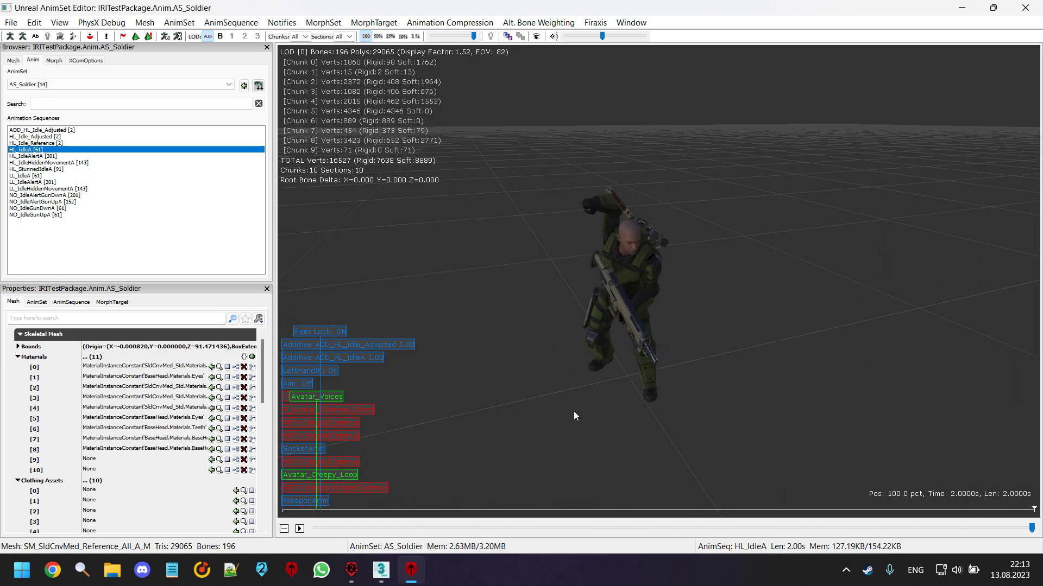
click(395, 348)
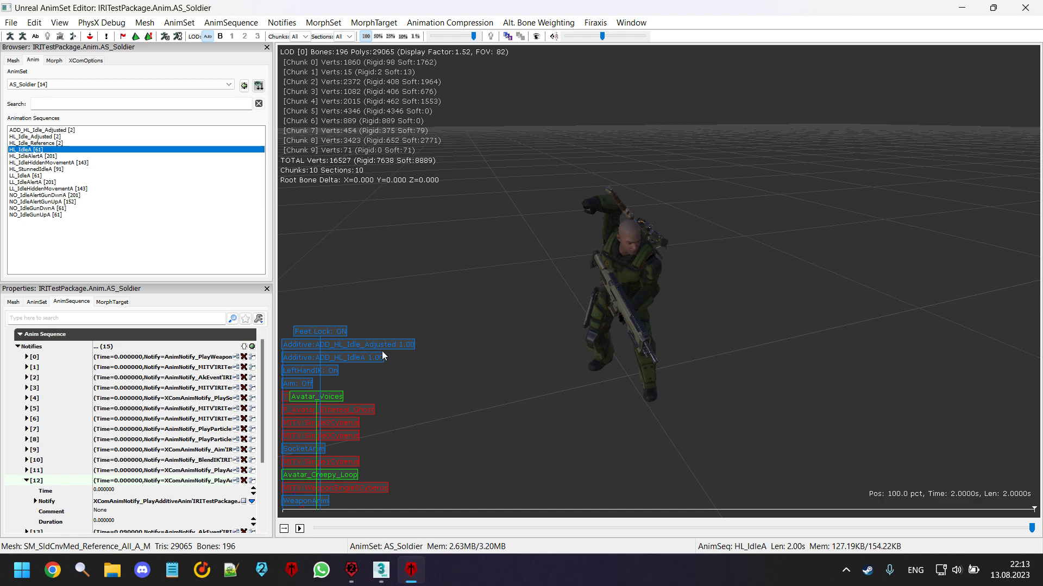
Remove the ADD_HL_Idle_Adjusted additive notify from HL_IdleA, and delete the ADD_HL_Idle_Adjusted, HL_Idle_Adjusted and HL_Idle_Reference sequences from AS_Soldier.
click(245, 482)
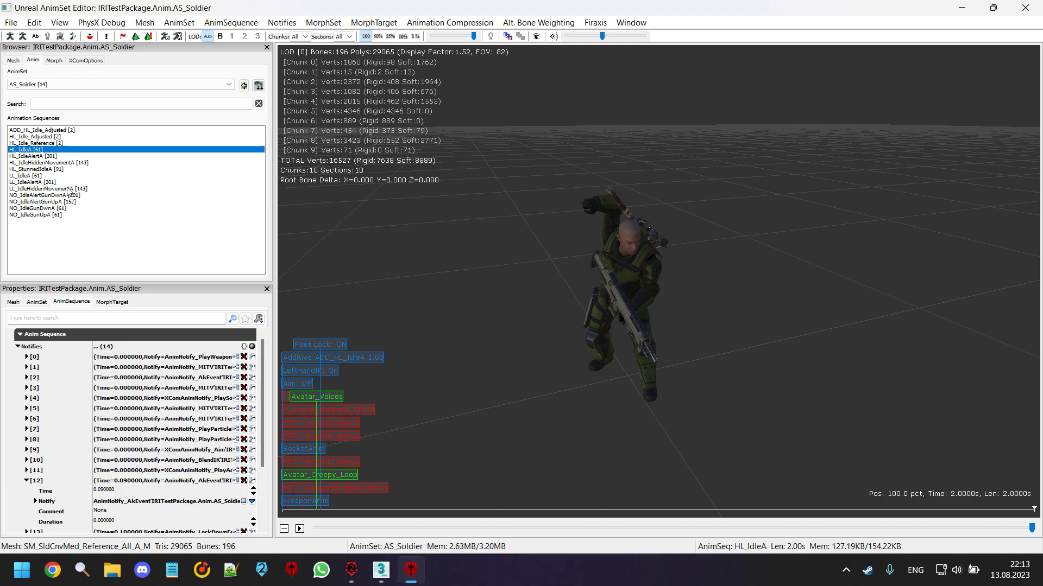
click(39, 130)
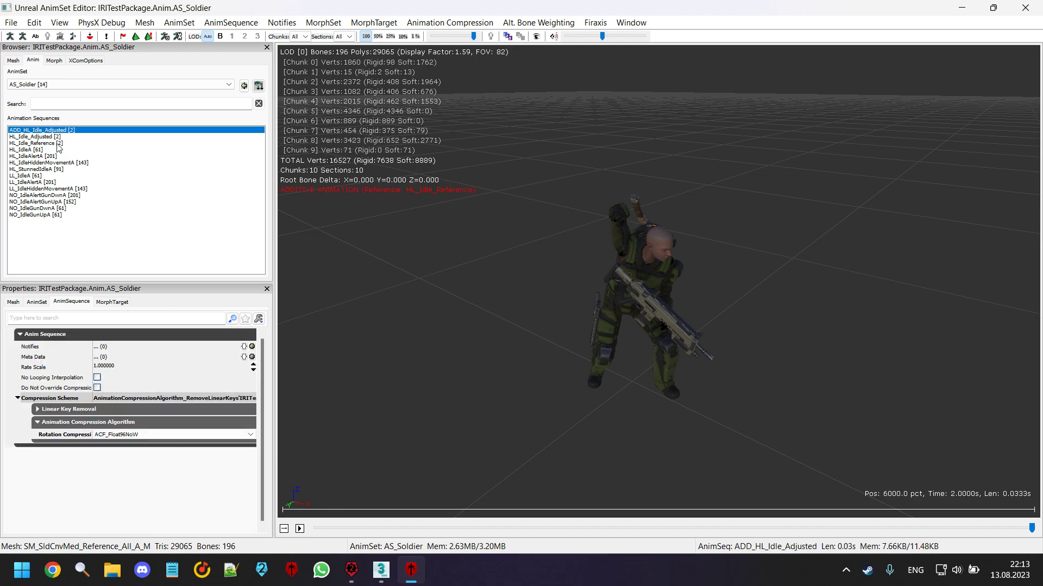
shift+click(59, 143)
click(202, 24)
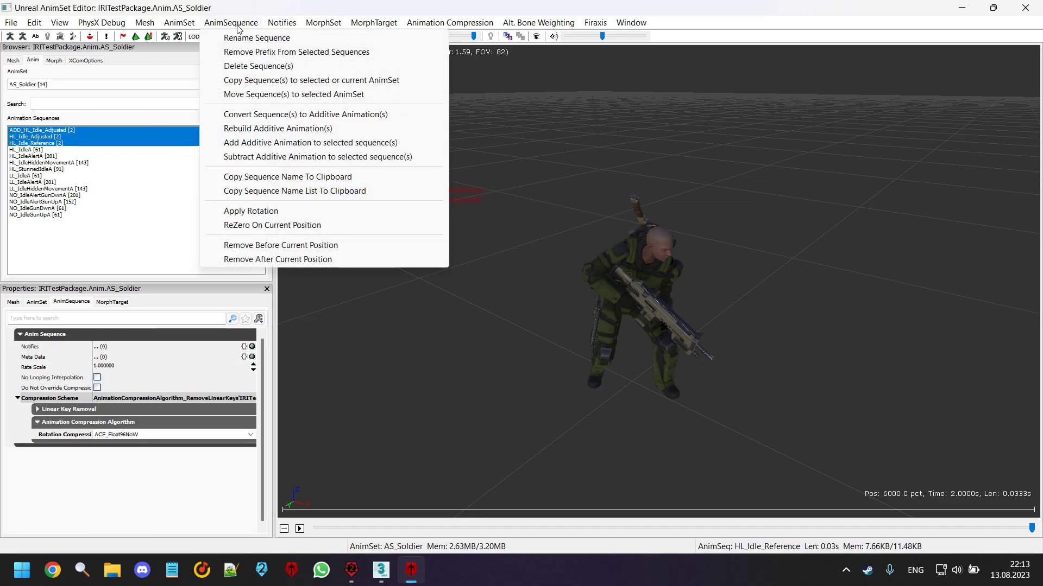
click(252, 67)
click(580, 322)
click(552, 316)
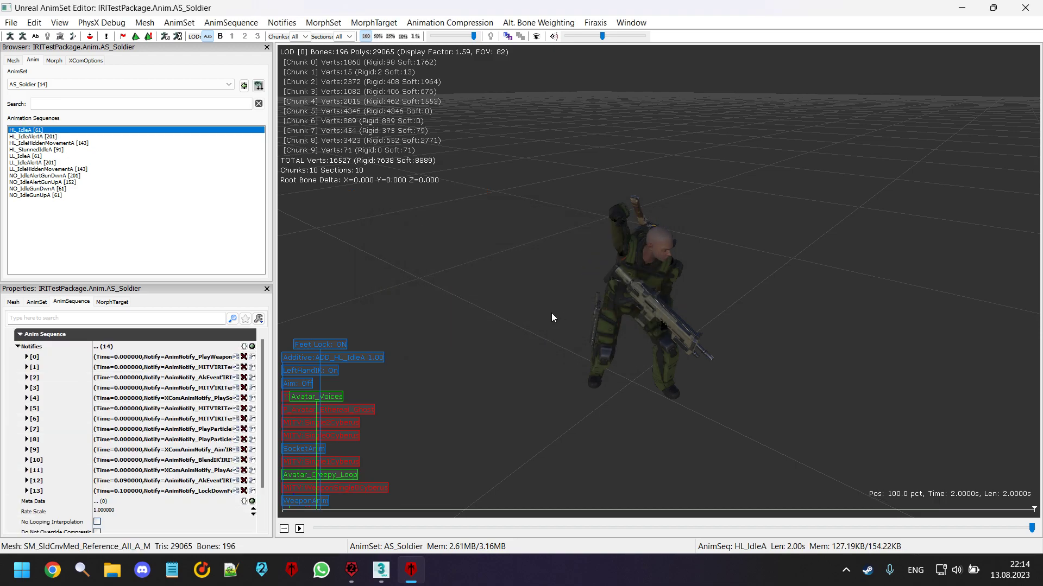
Preview several idle sequences, play NO_IdleAlertGunDwnA, and remove its ADD_HL_Idle_Adjusted additive notify.
click(89, 157)
click(91, 162)
drag(543, 304, 468, 298)
click(59, 156)
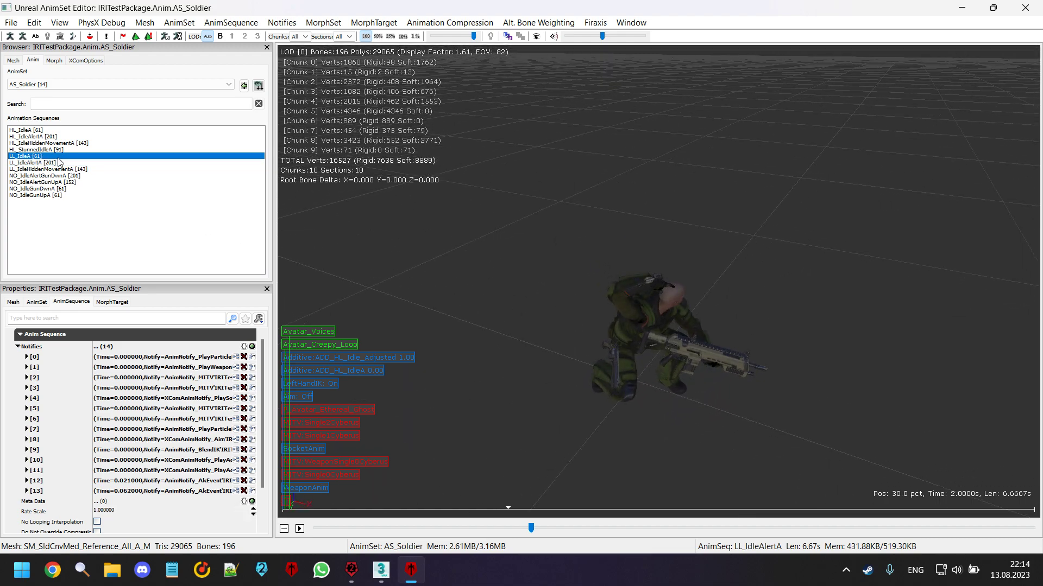
click(59, 143)
click(73, 189)
click(96, 175)
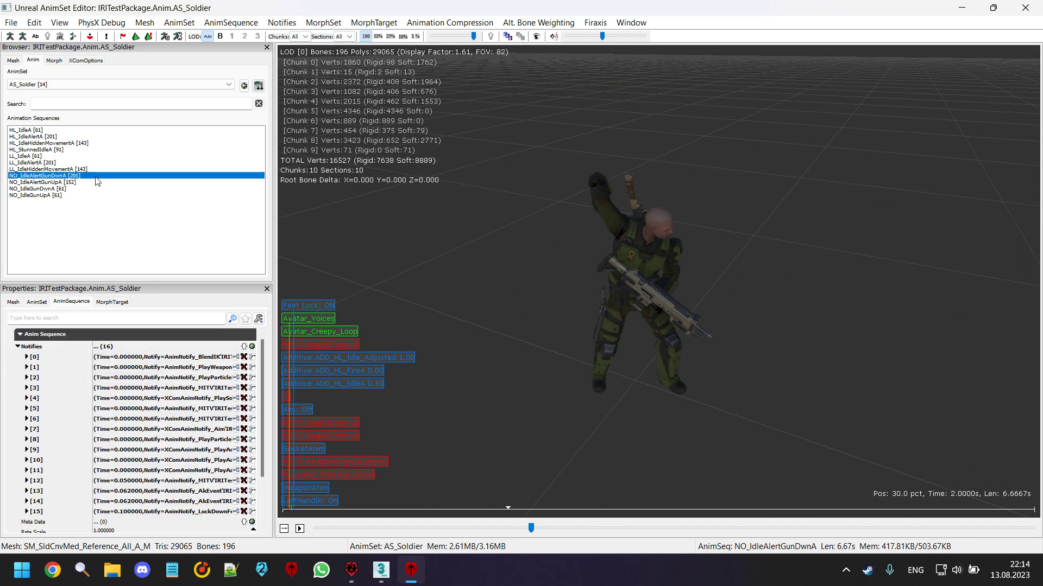
click(299, 529)
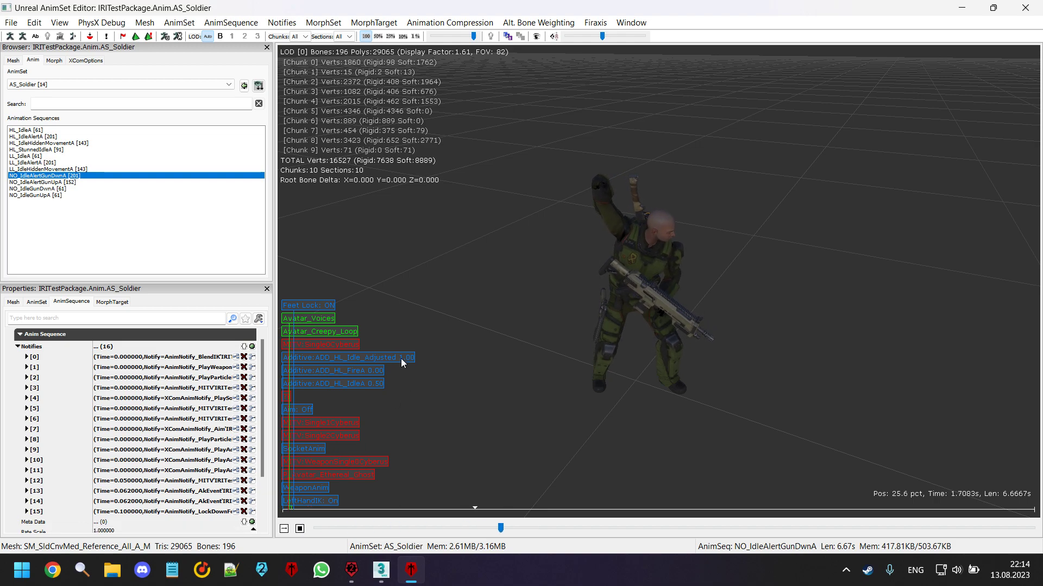
click(26, 470)
click(138, 511)
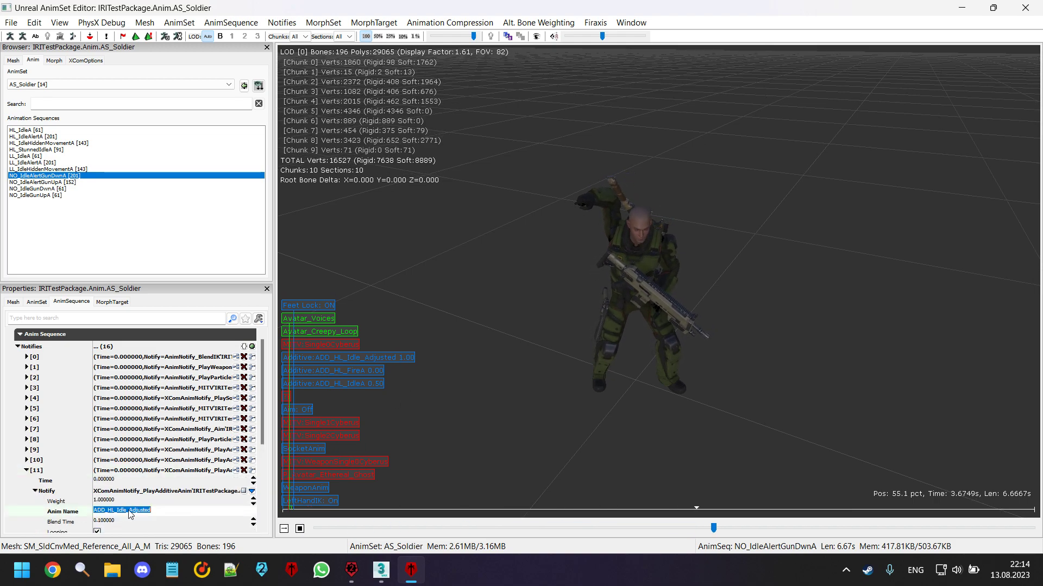
click(244, 471)
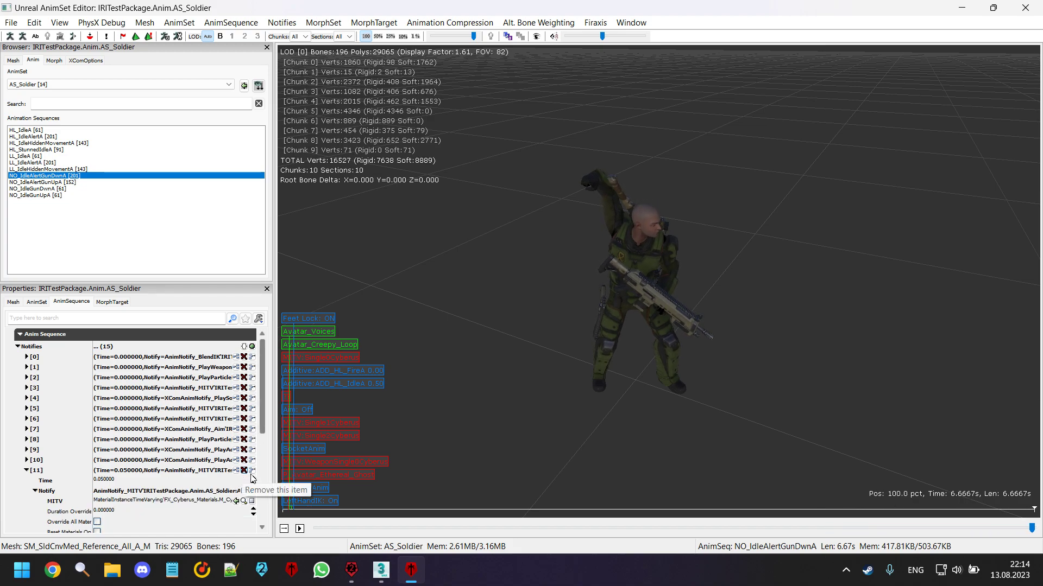
Close the AnimSet editor, save IRITestPackage, and exit the Unreal Editor.
click(1024, 8)
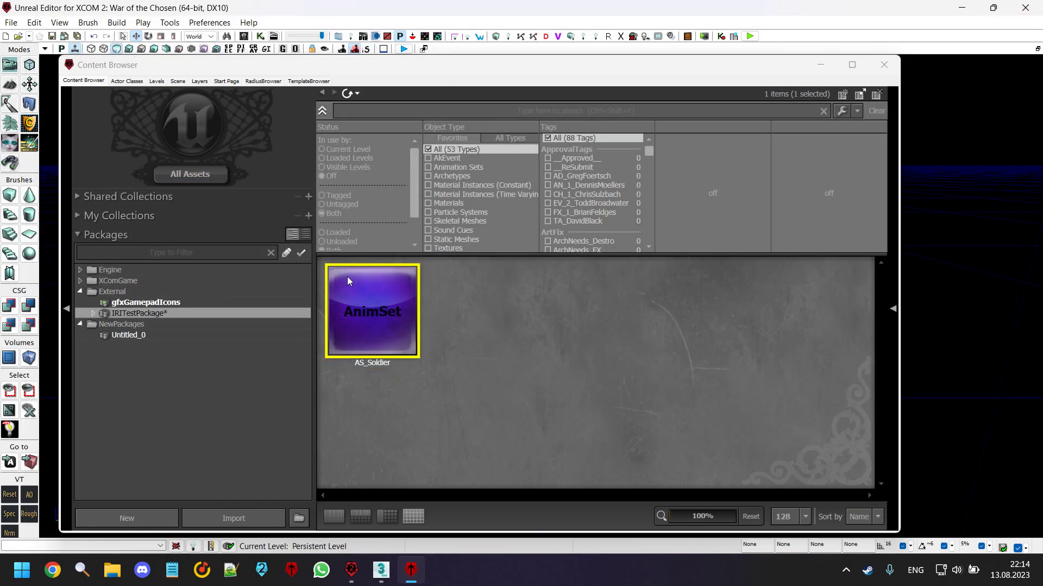
right_click(194, 313)
click(234, 321)
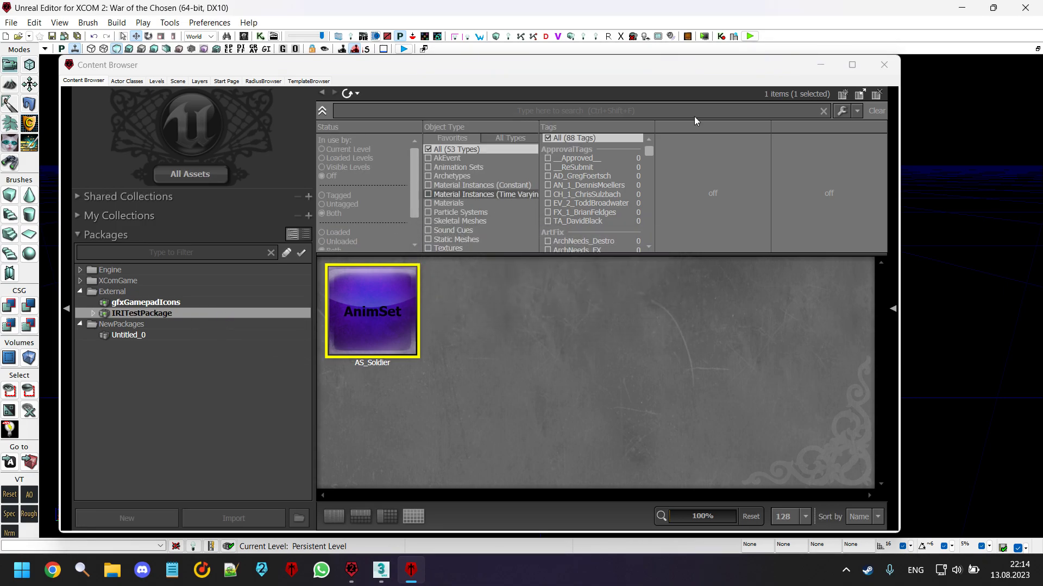
click(1025, 7)
Build the WOTCWeaponAnimationsRepository mod solution in XCOM ModBuddy using the Debug configuration.
key(ctrl+shift+b)
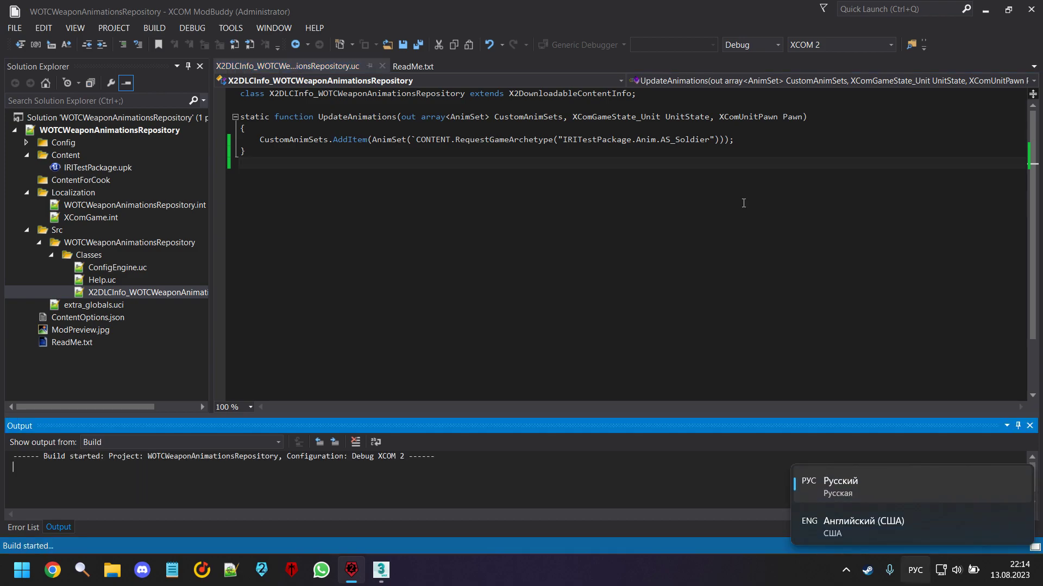
click(716, 202)
key(ctrl+shift+b)
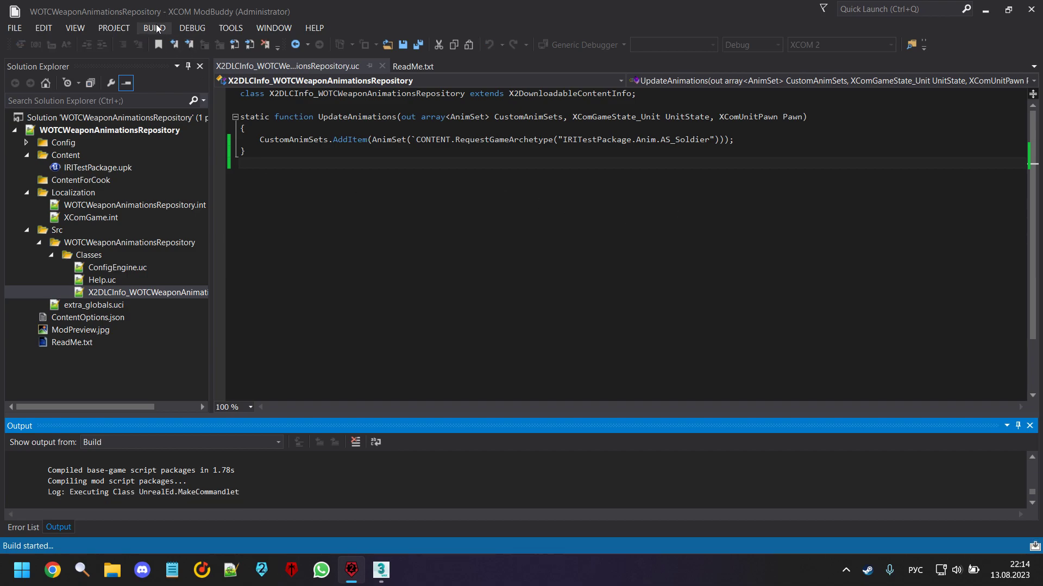
click(159, 30)
Launch XCOM 2: War of the Chosen and start a tactical battle.
click(345, 157)
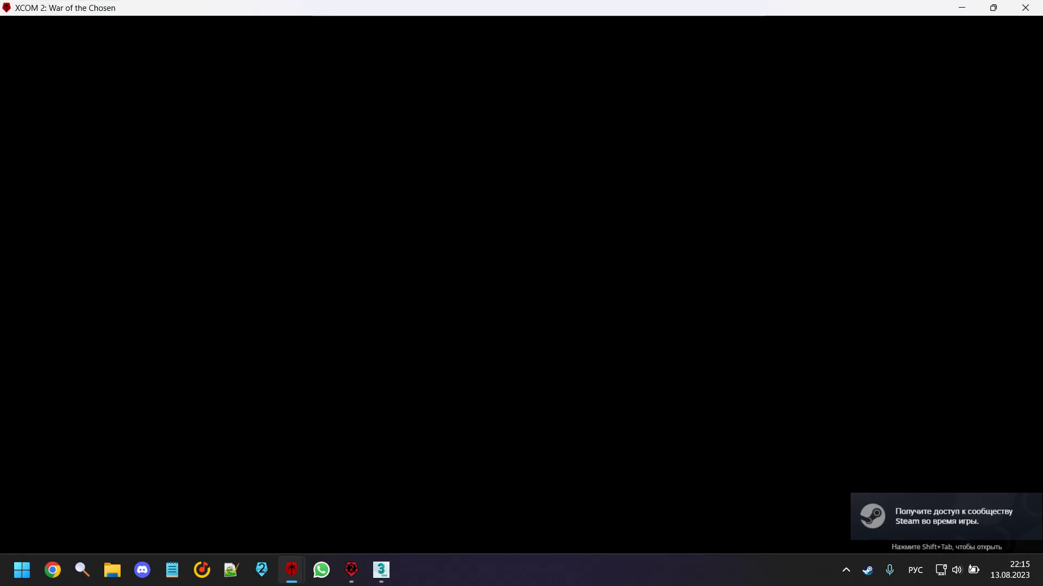
click(268, 542)
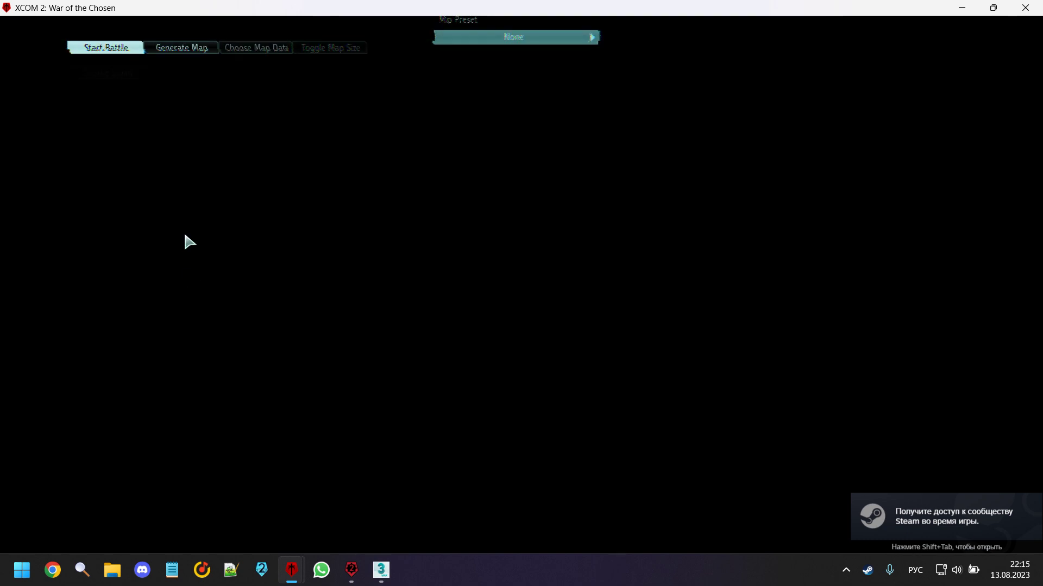
click(131, 49)
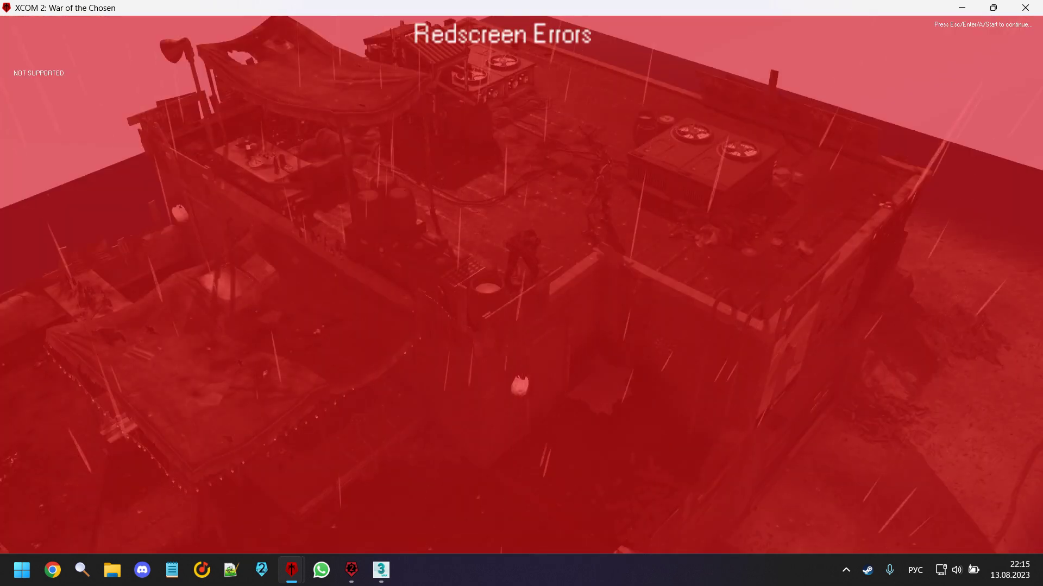
Examine the soldiers' idle poses on the rooftop from several angles and up close, and place a movement waypoint beside the selected soldier.
key(e)
key(e)
key(e)
key(e)
key(e)
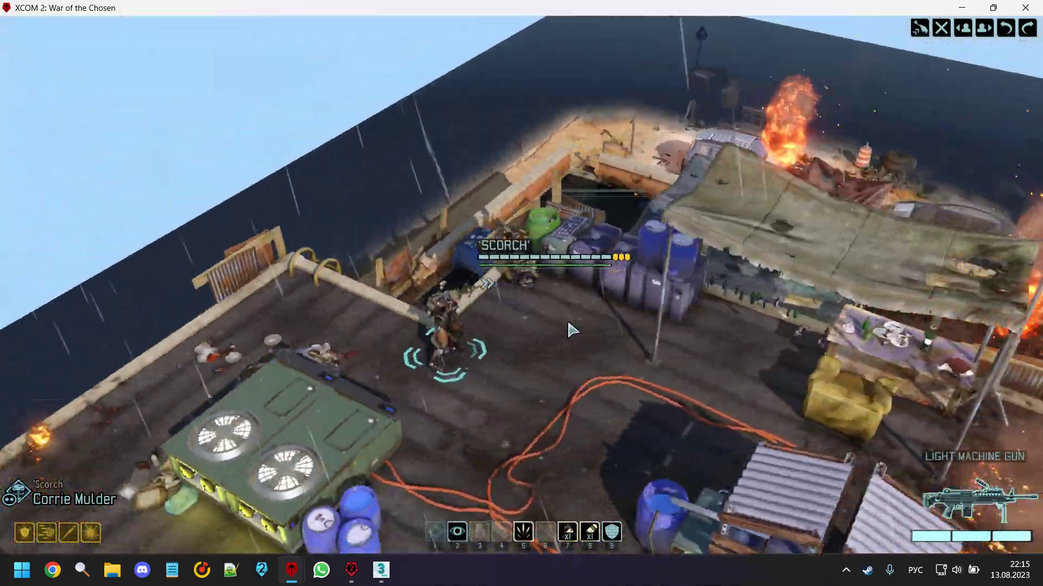
key(e)
key(e)
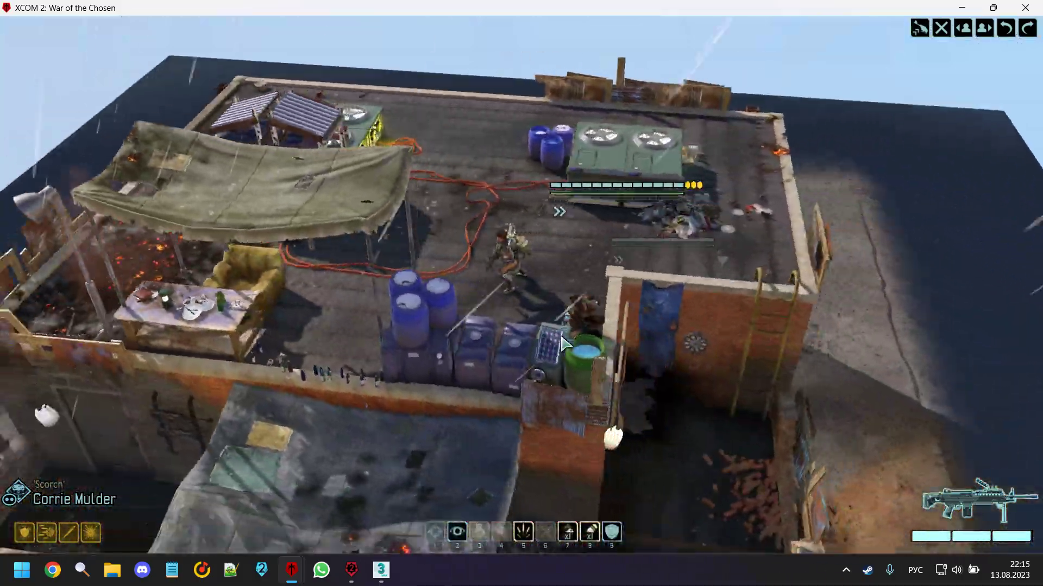
key(e)
key(e)
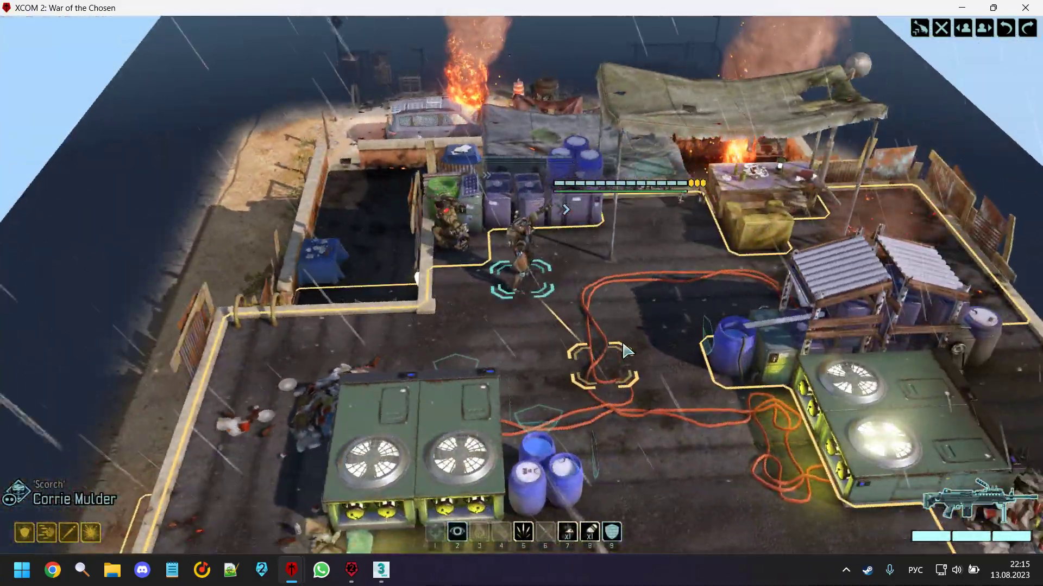
scroll(621, 347, up, 4)
key(e)
key(e)
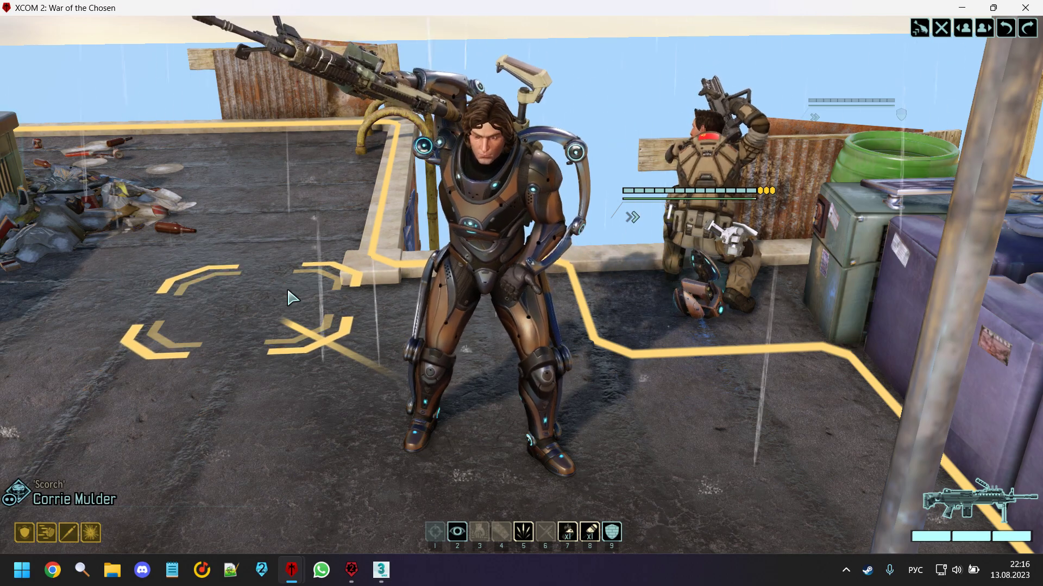
ctrl+right_click(287, 298)
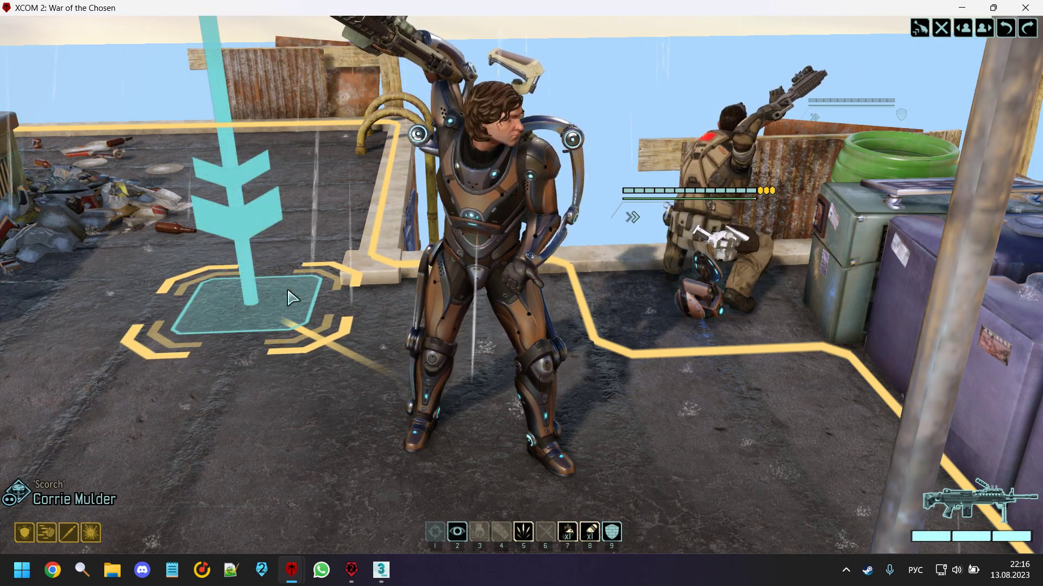